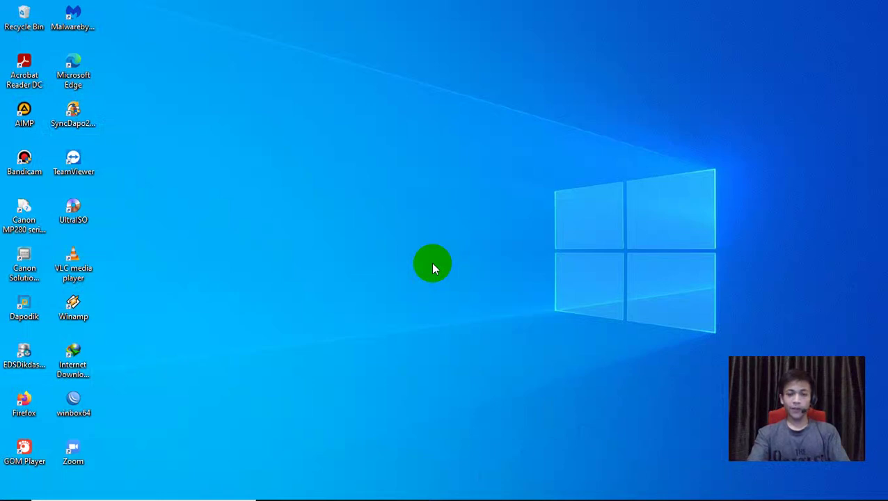
Switch to Chrome to view the INFORMER channel's video page, and return to the refreshed desktop
right_click(431, 262)
left_click(465, 301)
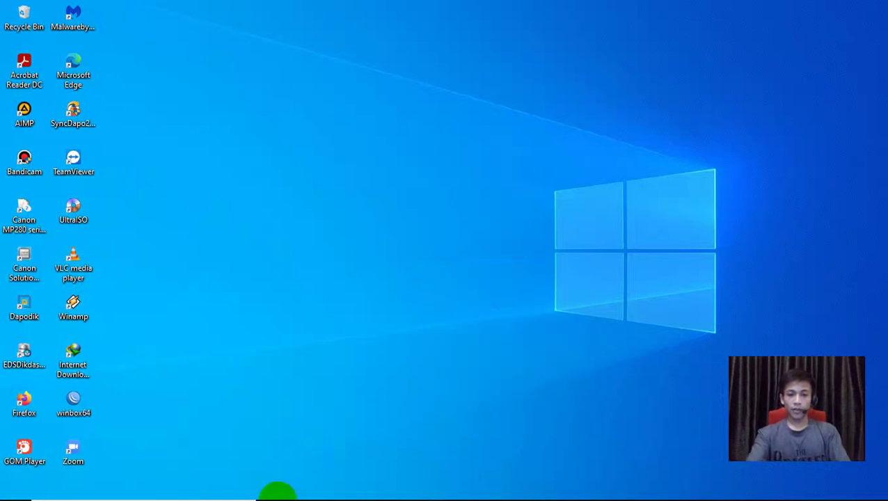
left_click(367, 487)
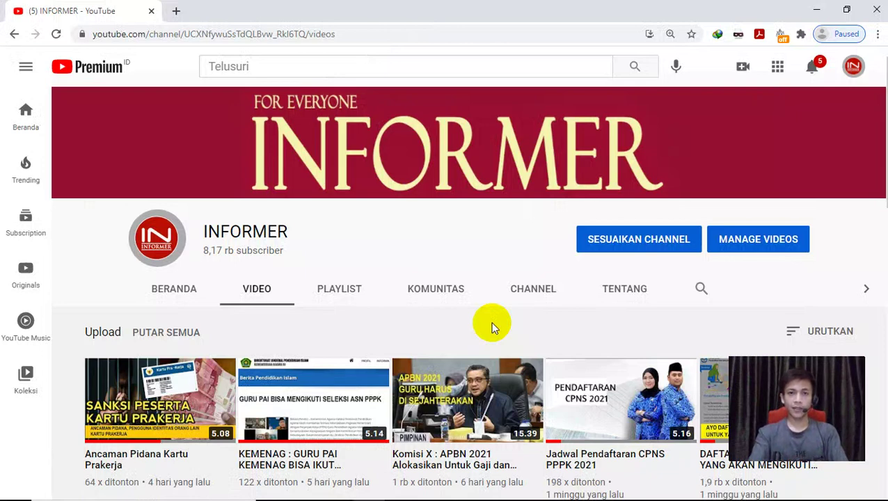
left_click(816, 10)
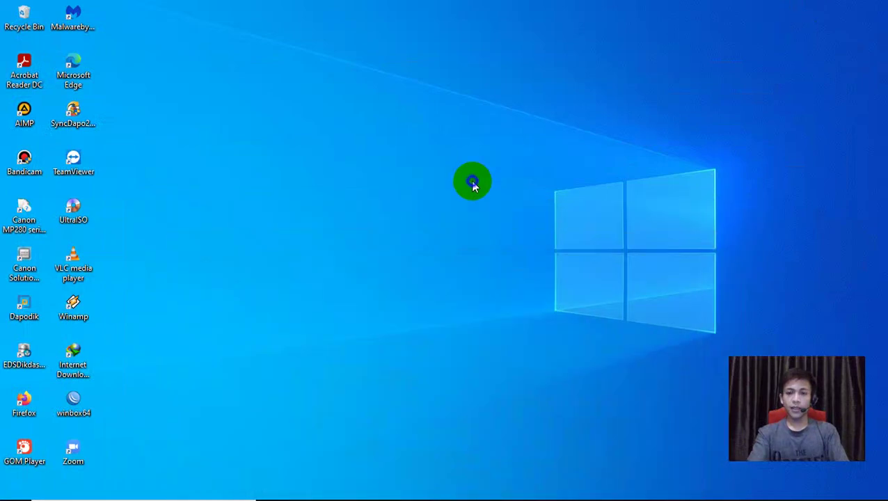
right_click(473, 184)
left_click(495, 214)
Switch to the open Word document, read through the numbered topics under TEKNIK DASAR BELAJAR MS. WORD, and return to the desktop
mouse_move(429, 499)
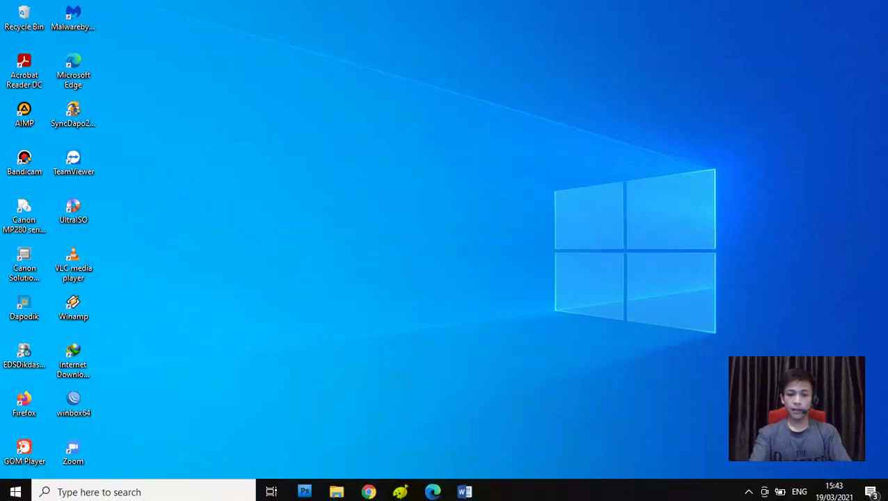
mouse_move(464, 489)
left_click(505, 451)
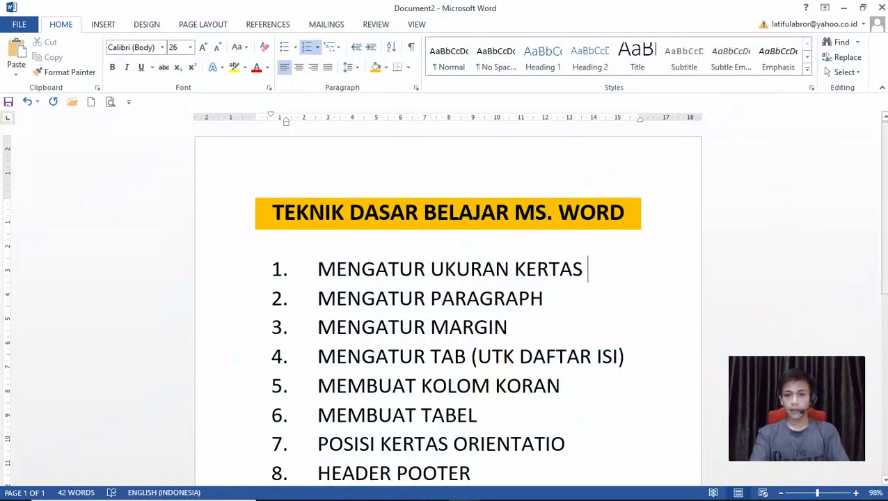
scroll(818, 200, "down", 2)
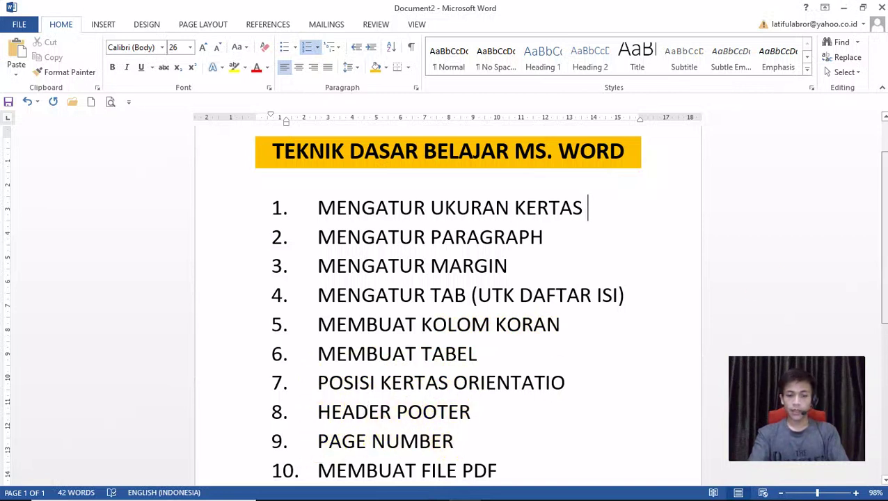
scroll(445, 304, "down", 2)
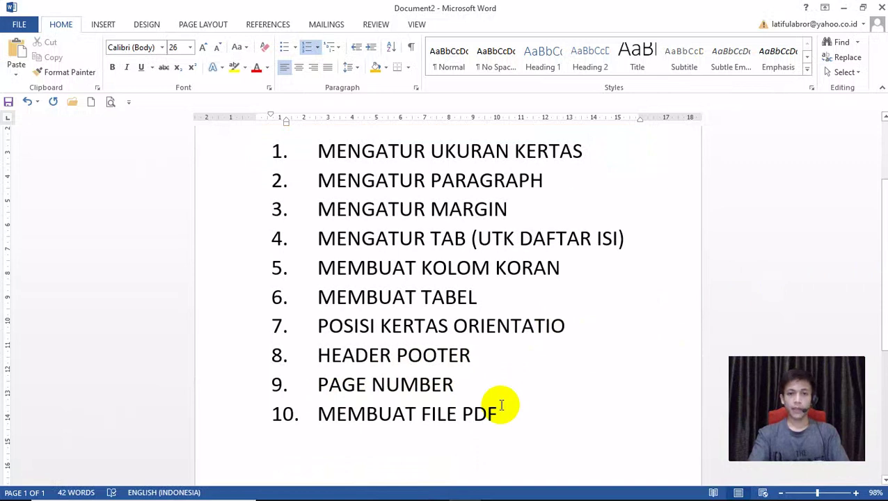
scroll(709, 254, "up", 4)
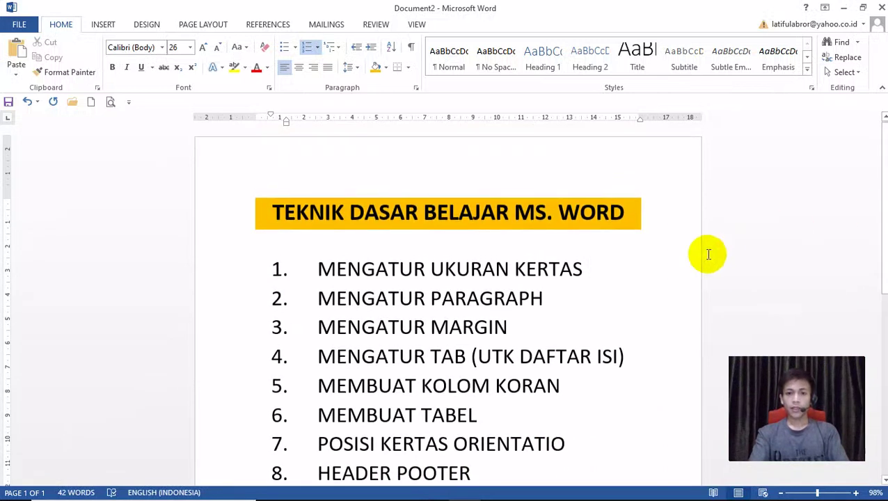
left_click(640, 256)
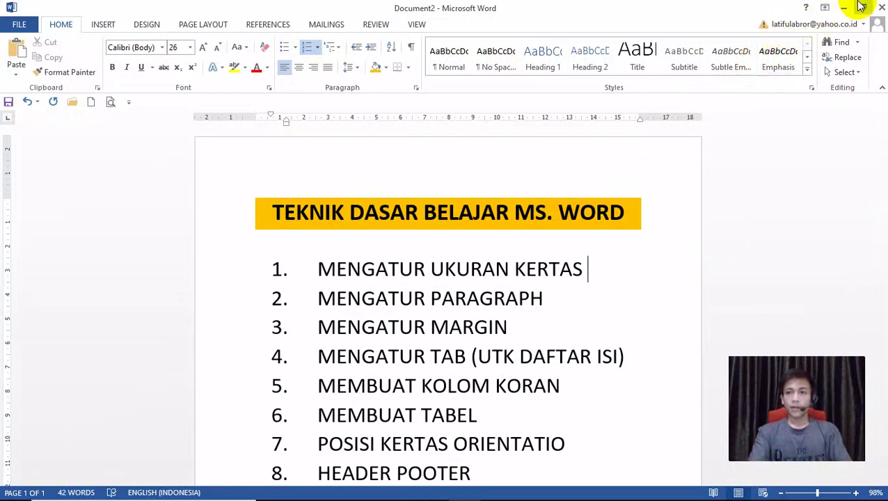
left_click(846, 6)
right_click(505, 124)
left_click(521, 162)
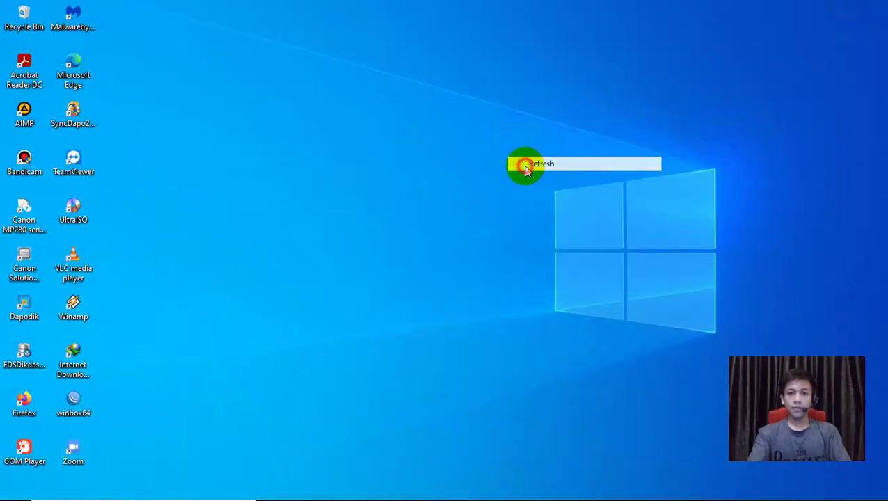
Launch Word 2013 with a new blank document and maximize its window
left_click(15, 488)
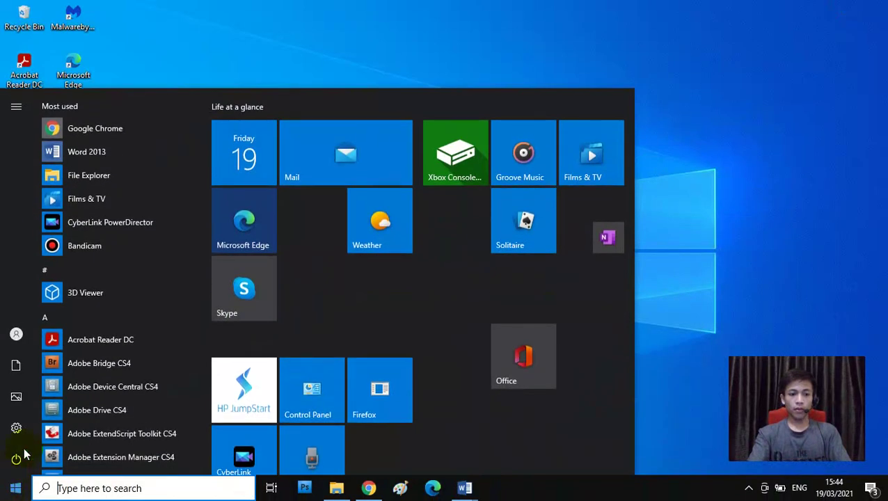
left_click(105, 152)
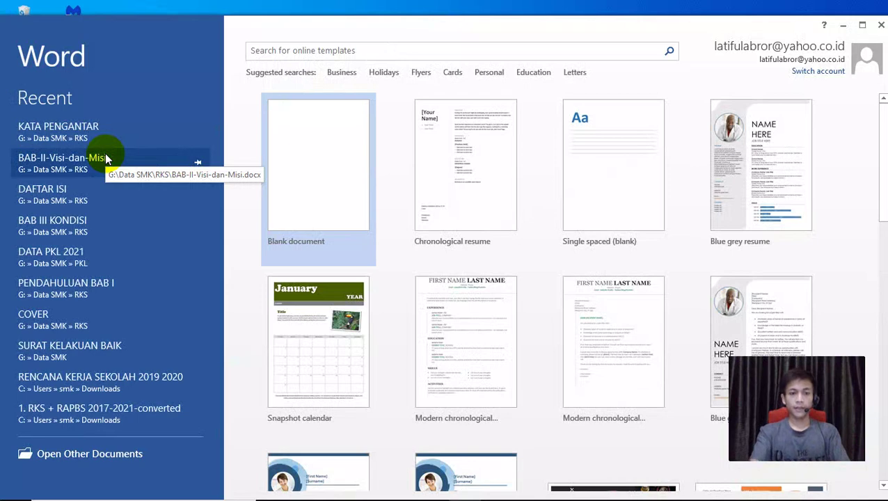
left_click(317, 167)
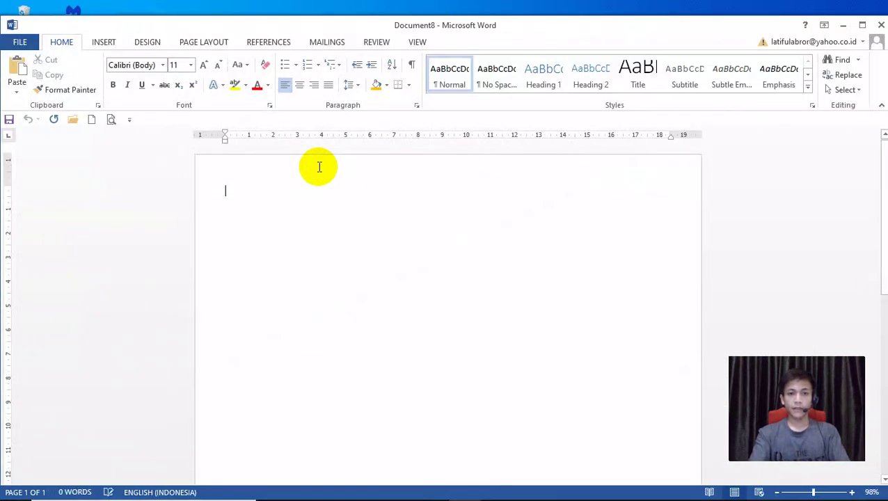
left_click(862, 25)
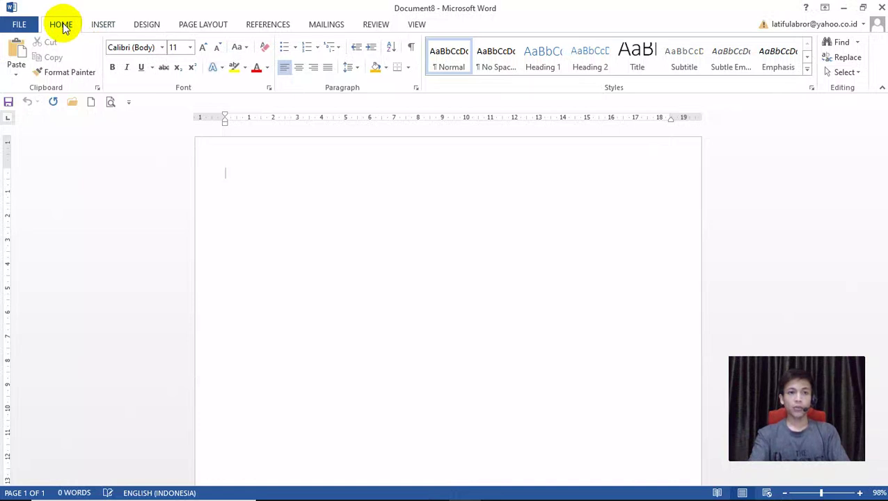
Review the command groups for inserting, design, page layout, references, mailings, review and view, ending with the basic editing commands
left_click(103, 25)
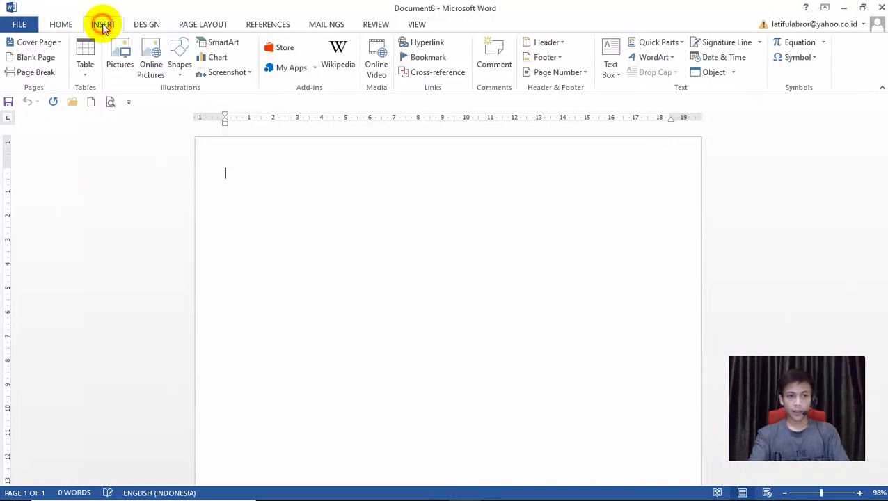
left_click(143, 26)
left_click(197, 26)
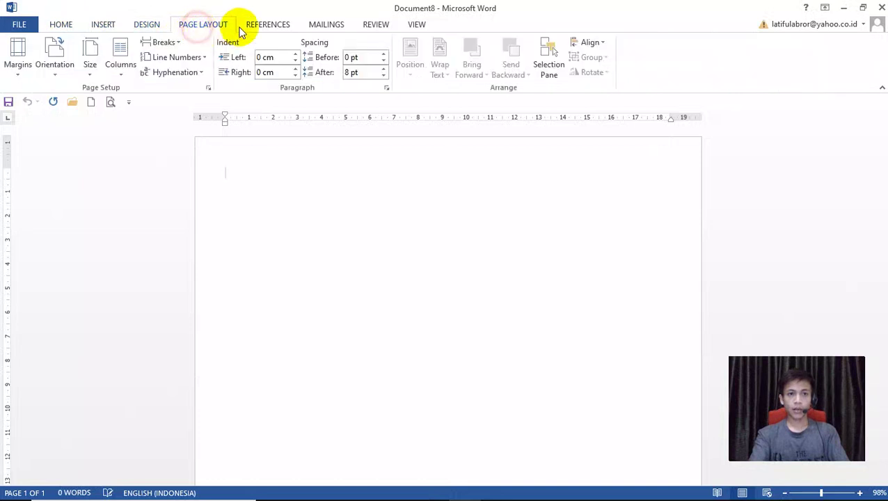
left_click(265, 27)
left_click(320, 27)
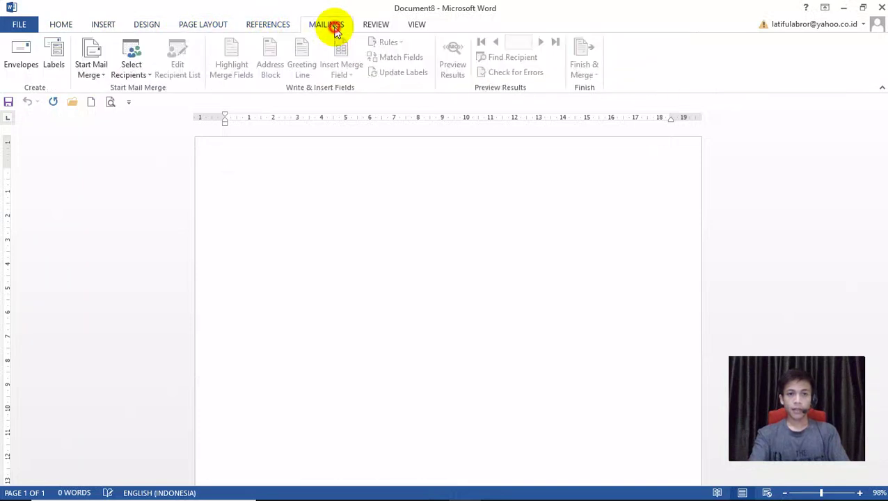
left_click(369, 26)
left_click(417, 26)
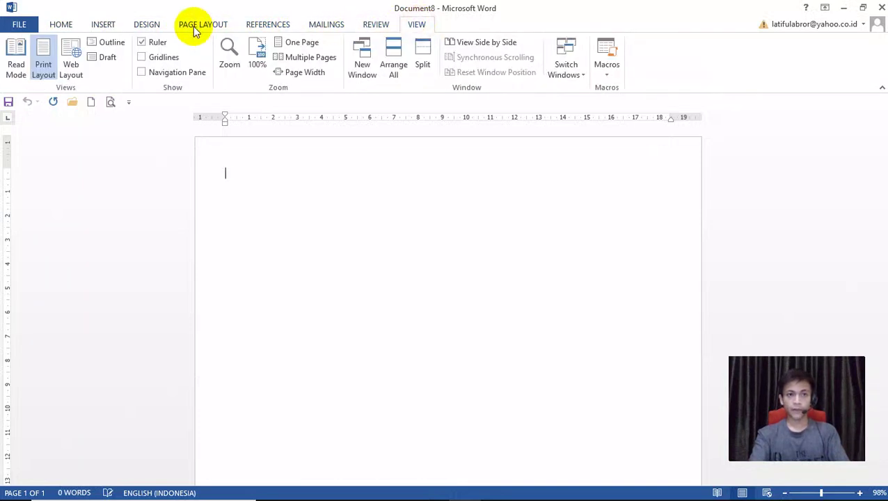
left_click(62, 26)
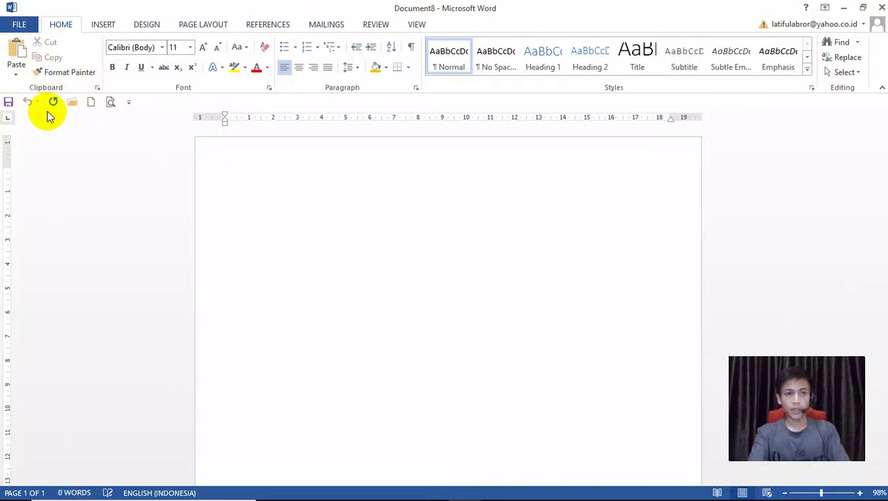
left_click(98, 25)
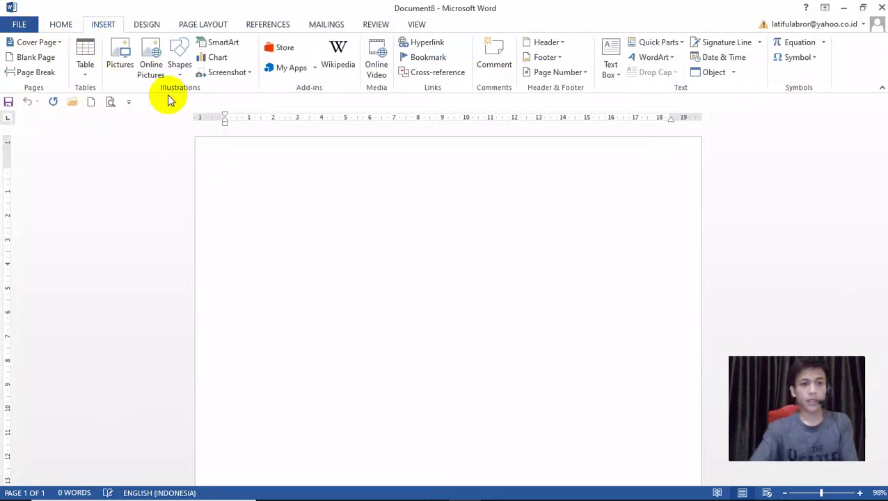
left_click(61, 25)
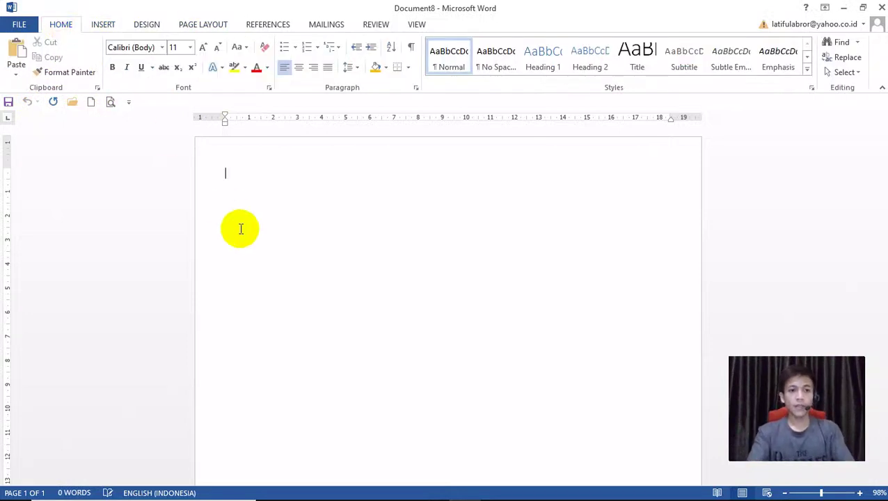
Paste two paragraphs into the blank document, beginning "Puji syukur ke hadirat Allah SWT." and "Standar pengelolaan pendidikan"
left_click(303, 202)
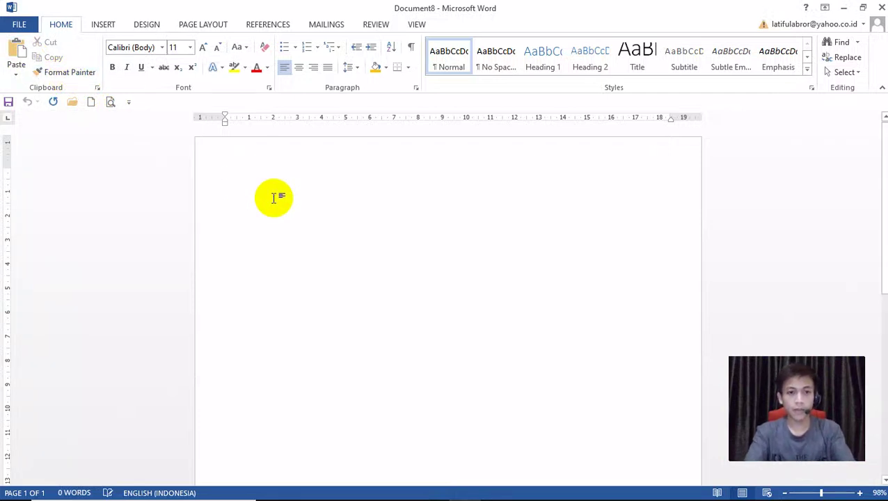
type("Puji syukur ke hadirat Allah SWT. Atas rahmat dan hidayah-Nya, kami dapat menyelesaikan penyusunan RKS Tahun Pelajaran 2021/2022. Sebagaimana ketentuan dalam Peraturan Menteri Pendidikan Nomor 19 Tahun 2007 tentang Standar Pengelolaan Pendidikan oleh satuan pendidikan, setiap satuan pendidikan wajib memenuhi standar pengelolaan pendidikan yang berlaku secara nasional.  Standar pengelolaan pendidikan oleh satuan pendidikan tersebut meliputi perencanaan program, pelaksanaan rencana kerja, pengawasan dan evaluasi, kepemimpinan sekolah")
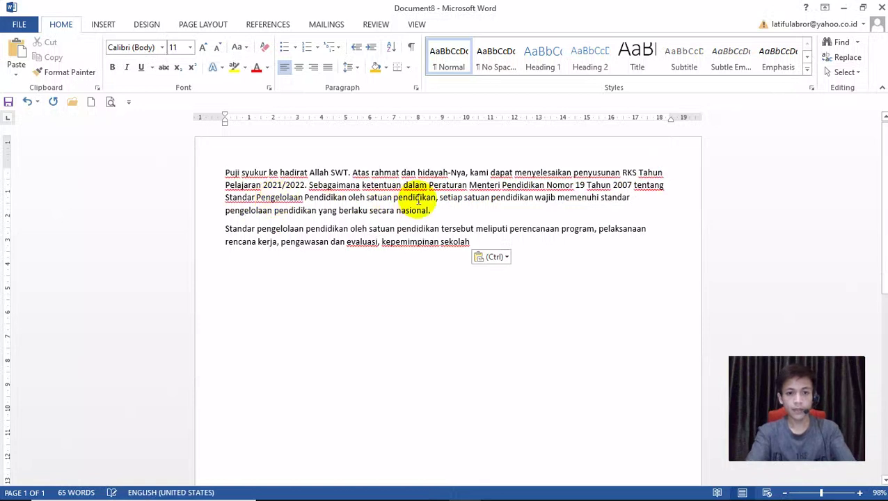
left_click(432, 210)
left_click(480, 240)
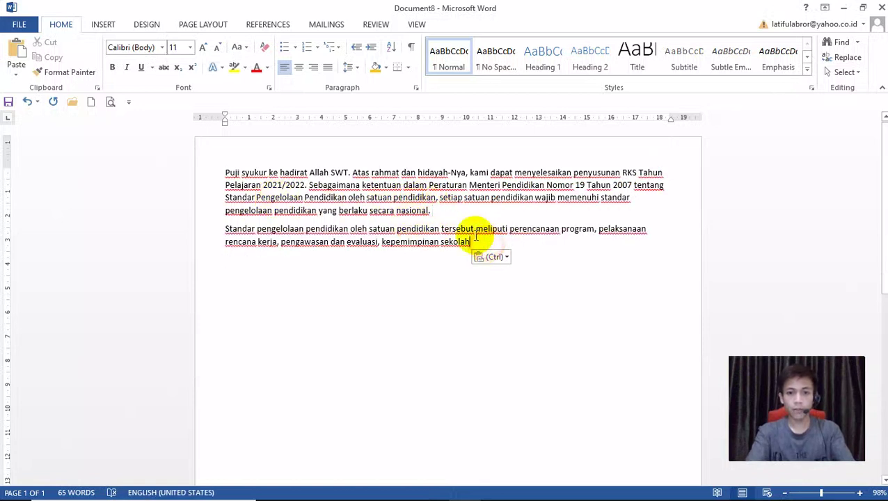
Indent the first line of the first paragraph, before "Puji syukur", by one tab stop
left_click(224, 173)
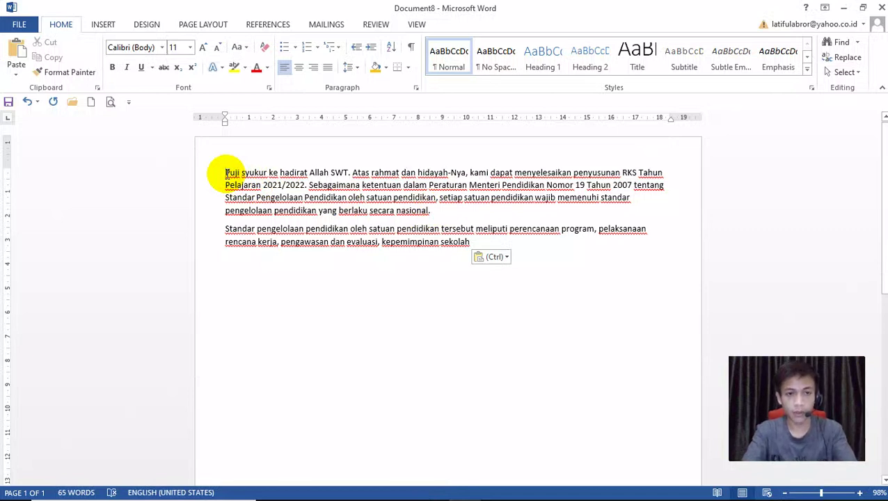
key("Tab")
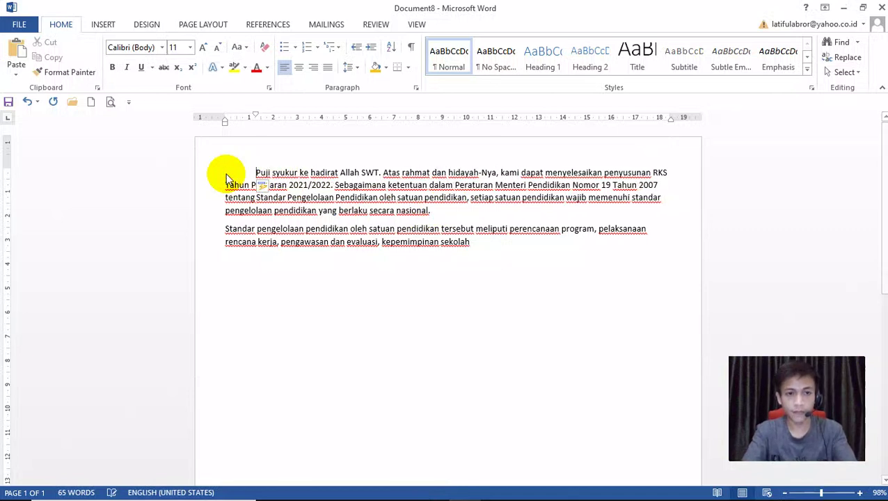
left_click(224, 234)
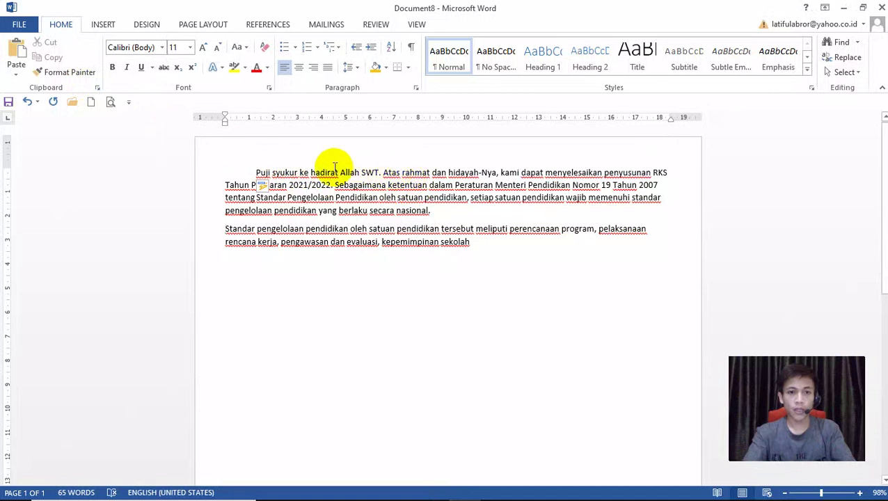
Copy the first paragraph's first-line indent to the second paragraph with Format Painter
left_click(255, 172)
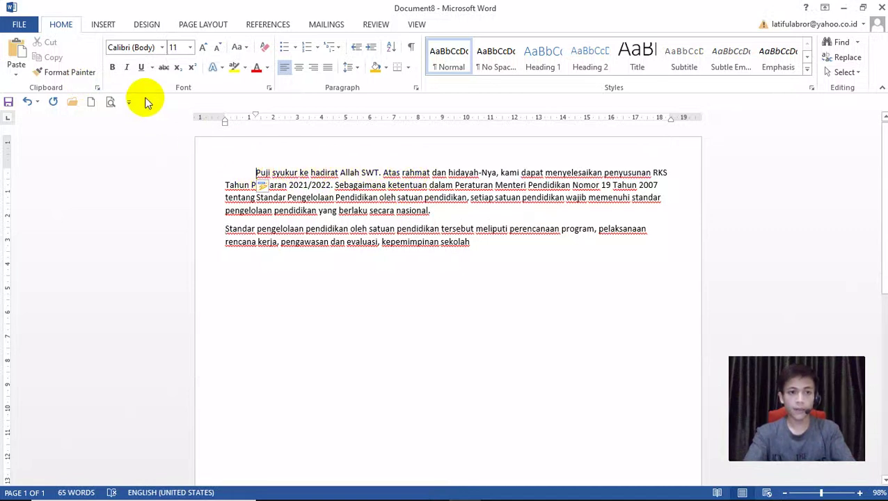
left_click(73, 75)
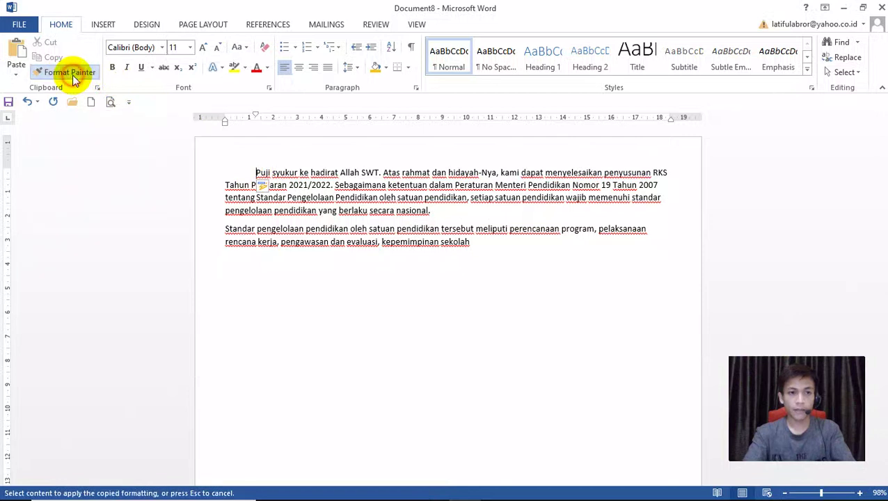
left_click(217, 229)
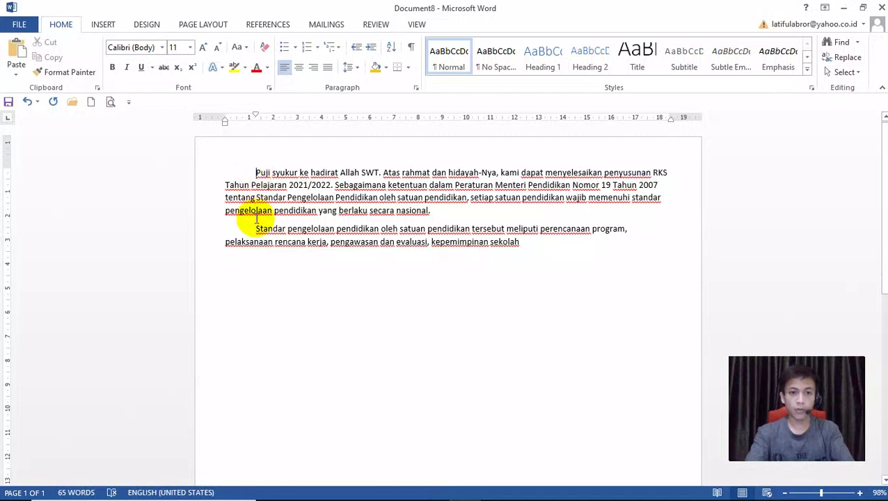
left_click(255, 172)
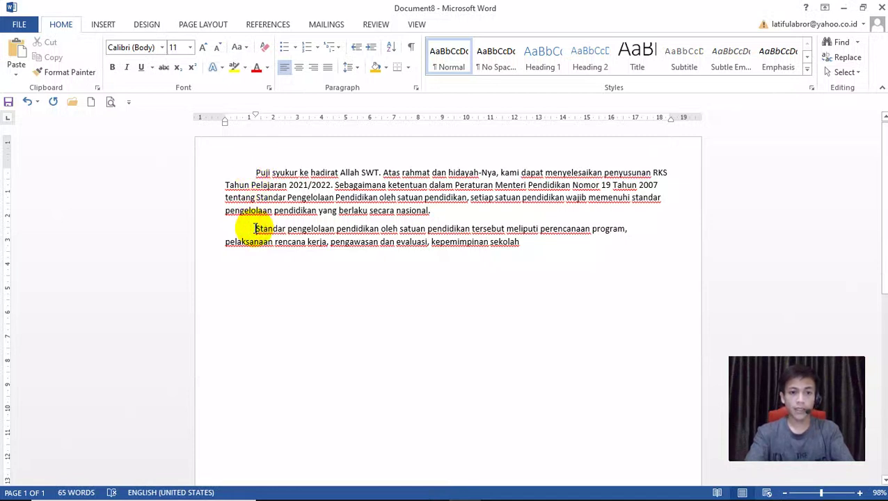
left_click(431, 210)
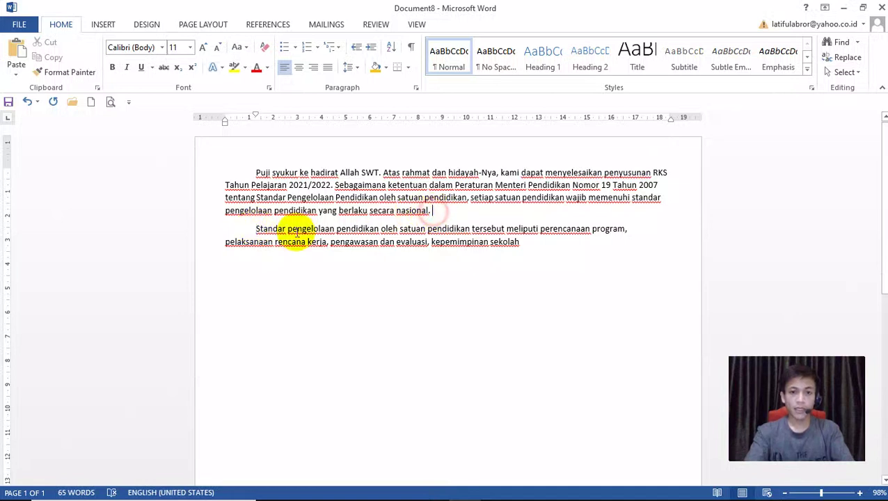
left_click(253, 230)
left_click(254, 172)
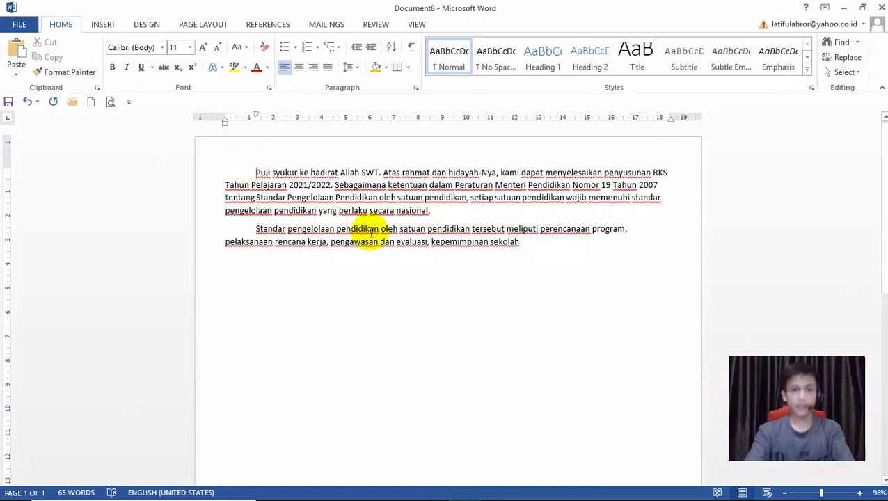
Look through the list of available fonts without changing the text
left_click(524, 243)
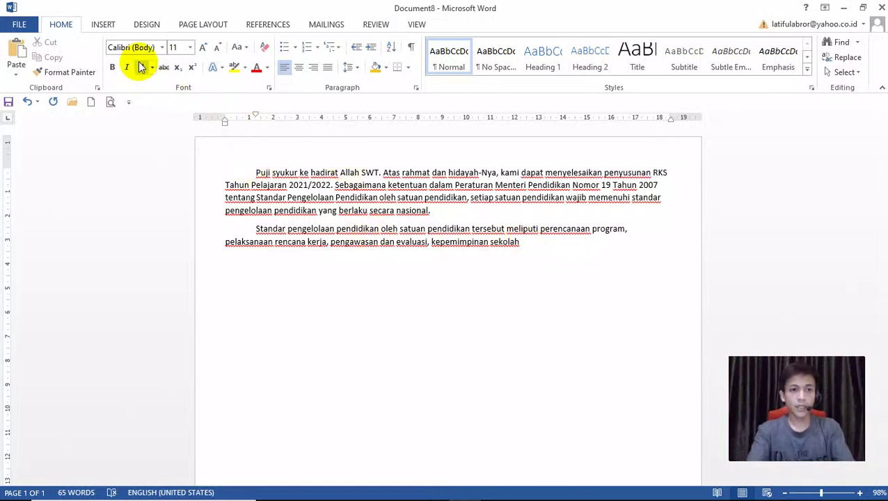
left_click(163, 46)
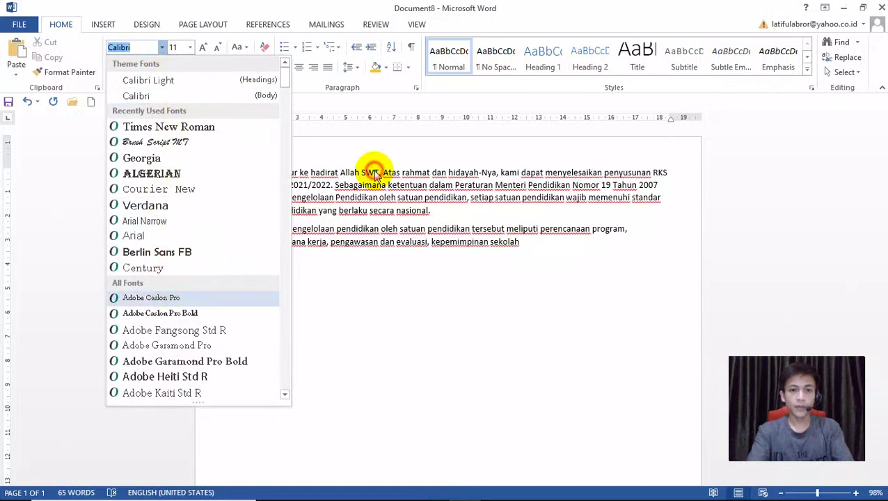
left_click(400, 187)
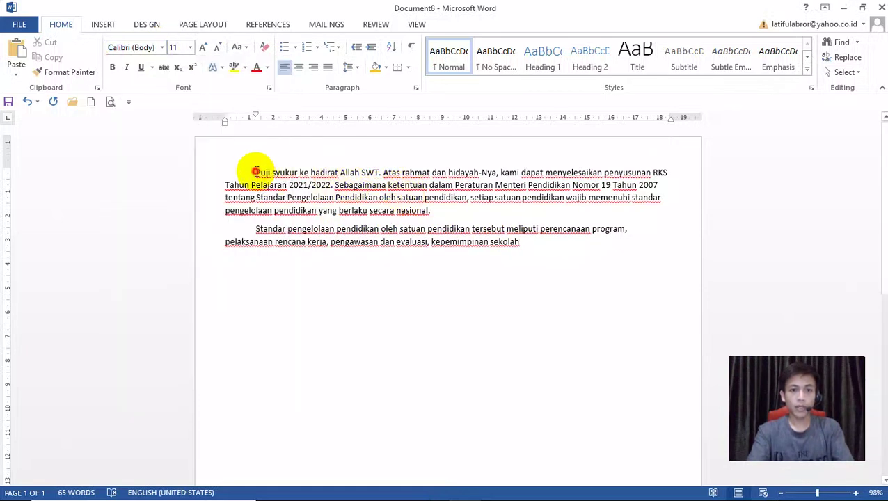
Enlarge the text of the first paragraph, beginning "Puji syukur", to size 14 and reduce it to 12
left_click_drag(253, 172, 440, 208)
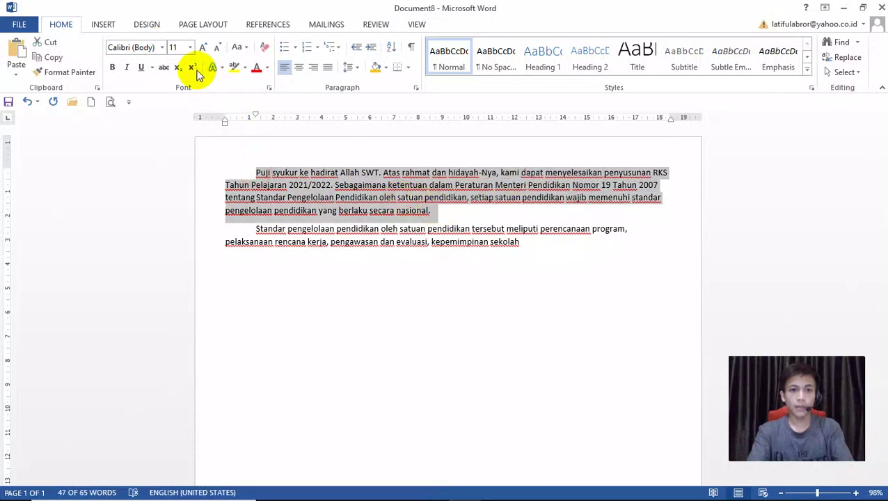
left_click(162, 47)
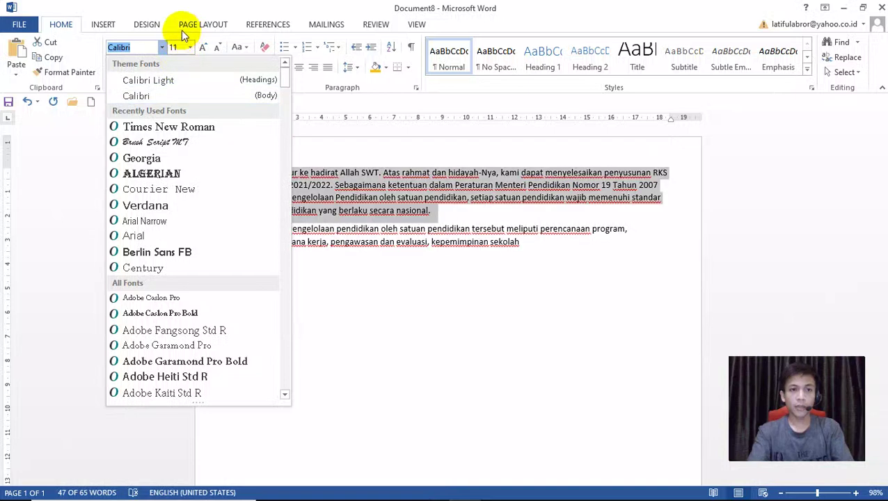
left_click(188, 47)
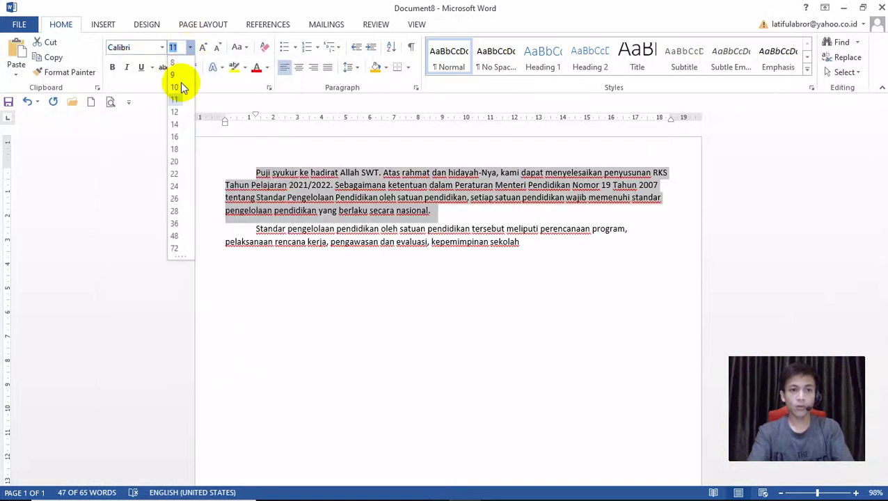
left_click(190, 46)
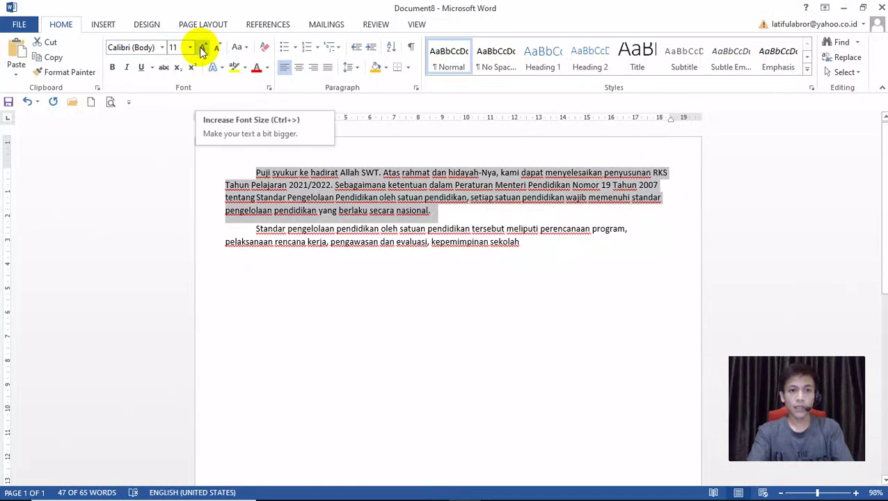
left_click(202, 50)
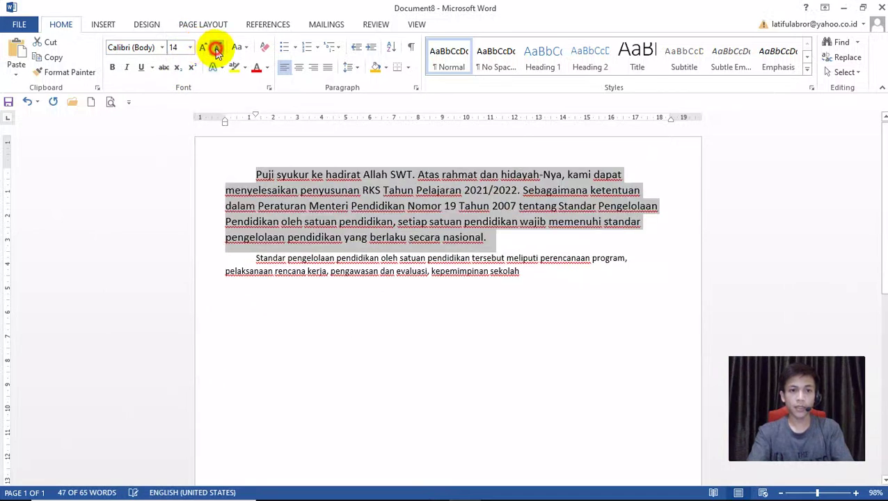
left_click(217, 50)
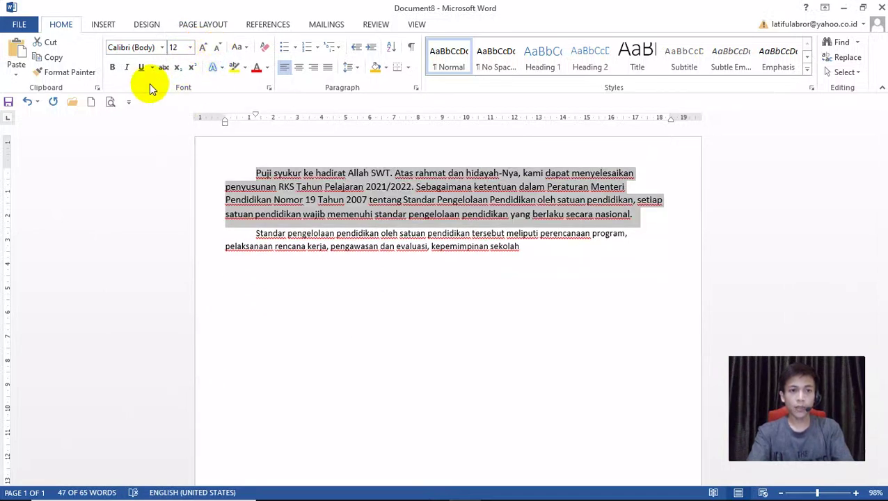
Format the first paragraph as bold, italic and underlined
left_click(112, 71)
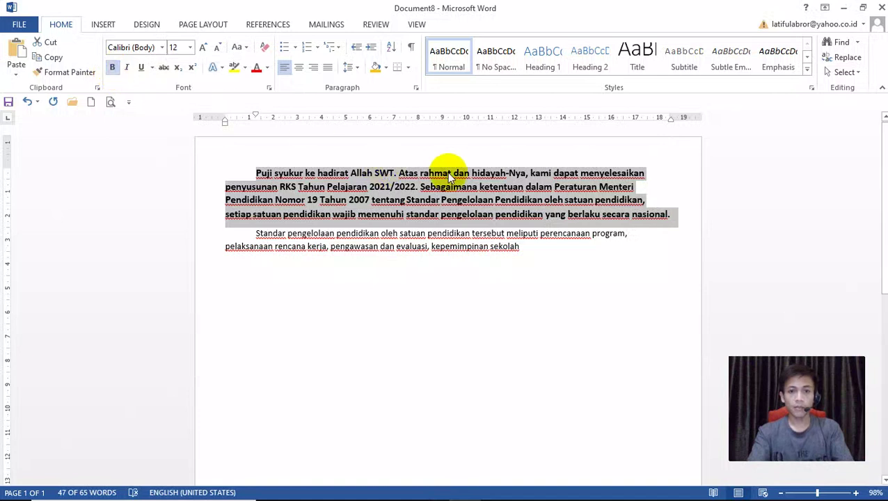
left_click(675, 214)
triple_click(675, 214)
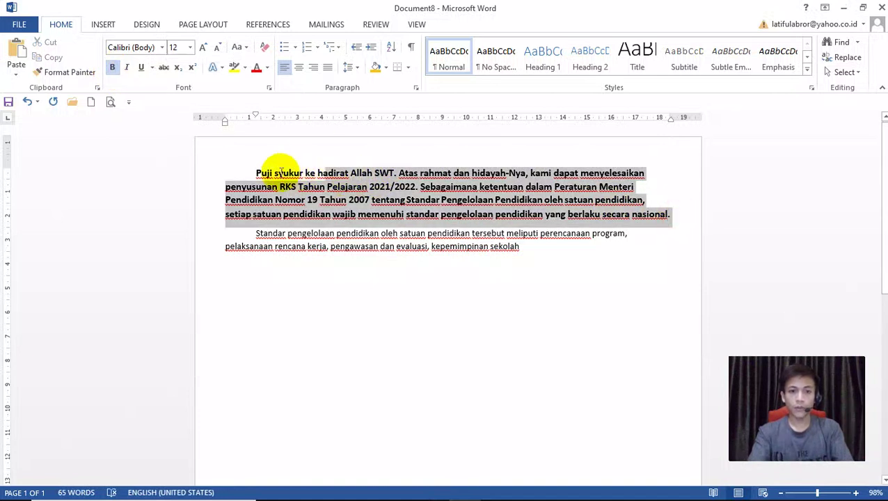
left_click(127, 68)
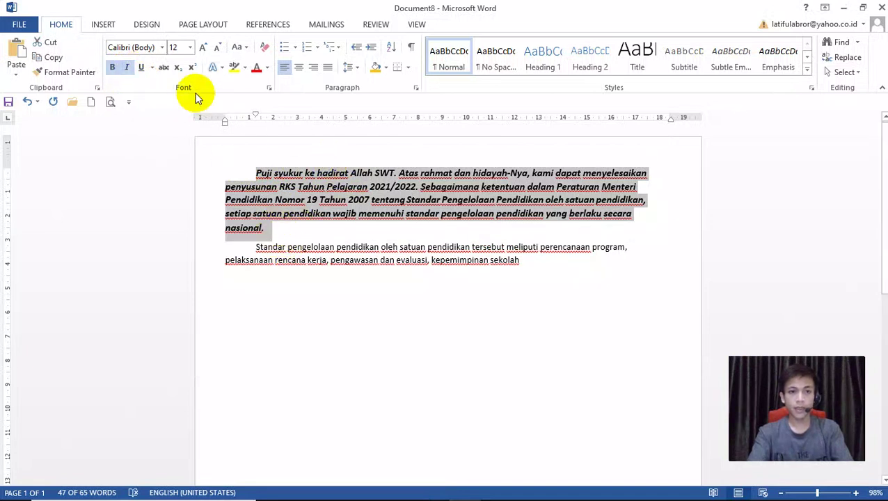
left_click(144, 70)
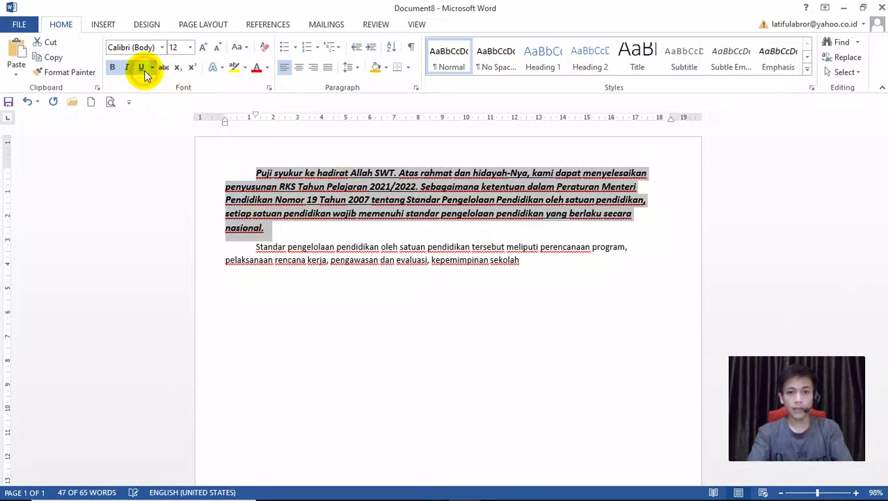
left_click(286, 230)
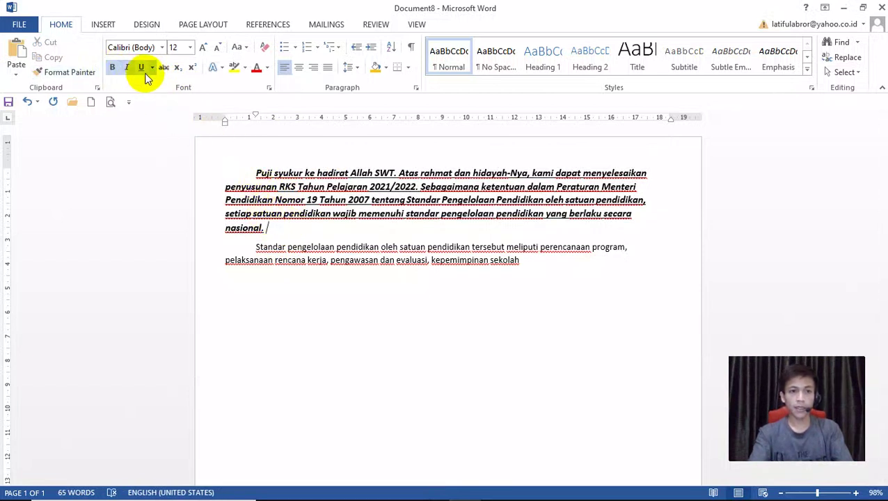
Remove the underline, italic and bold formatting from the first paragraph
left_click_drag(268, 229, 254, 161)
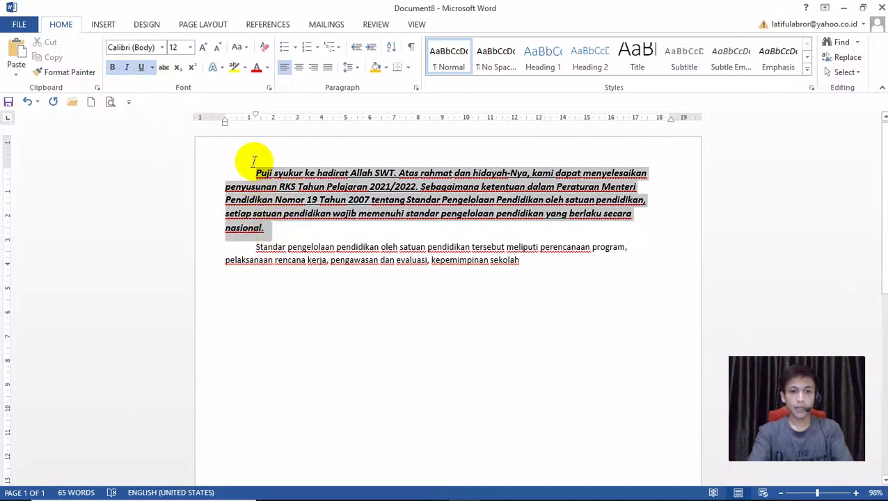
left_click(142, 70)
left_click(127, 68)
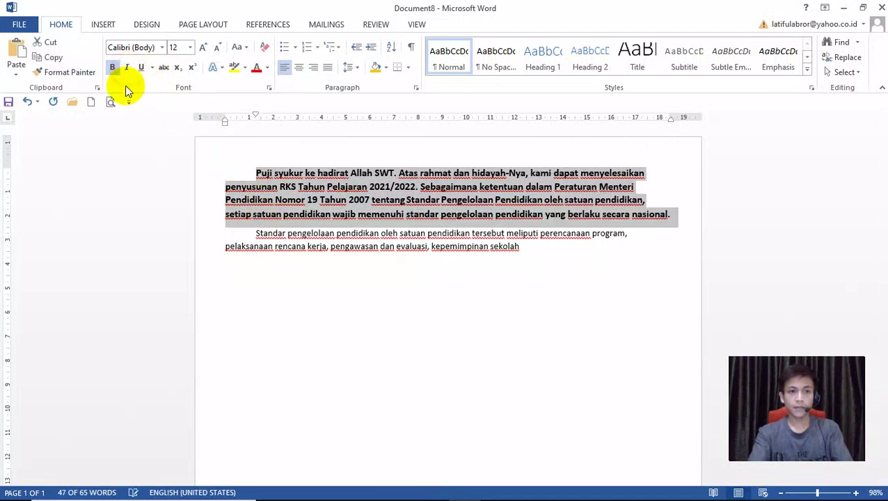
left_click(112, 69)
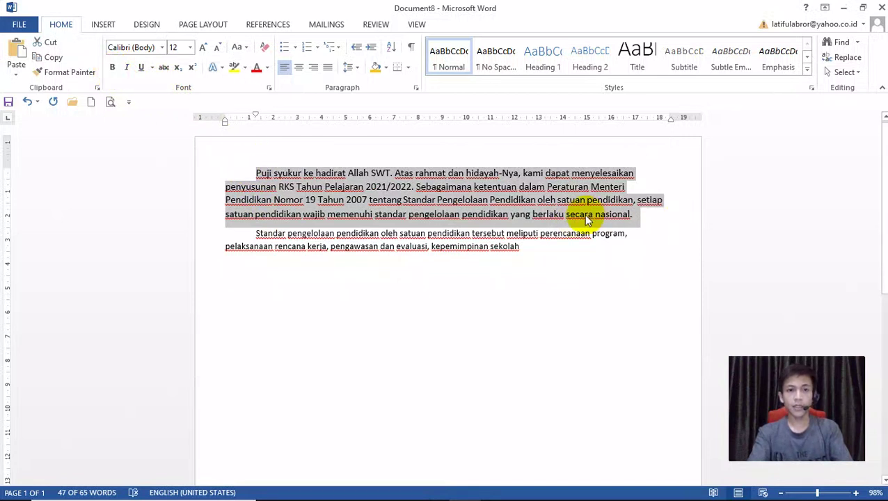
Apply strikethrough to the first paragraph and remove it again
left_click(165, 70)
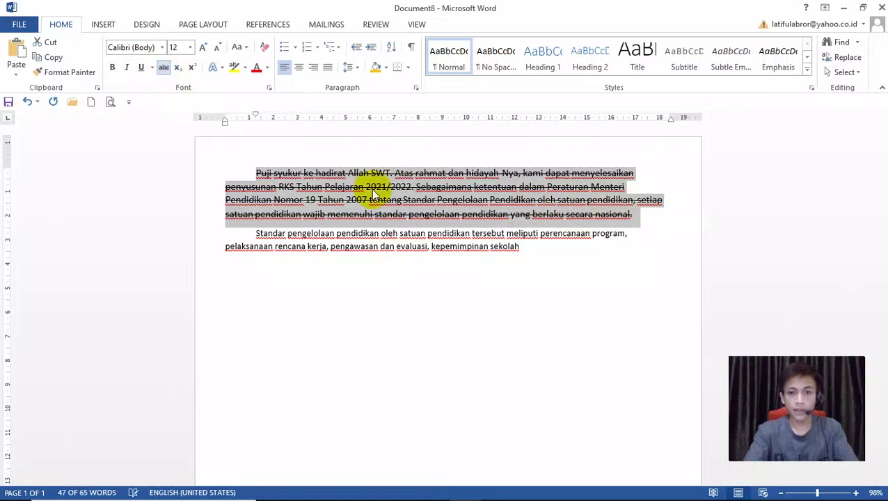
left_click(637, 223)
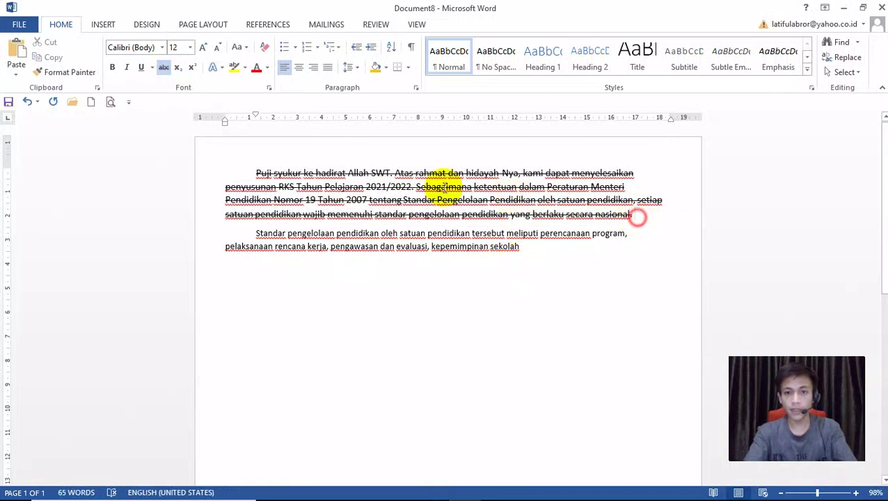
left_click_drag(636, 218, 253, 175)
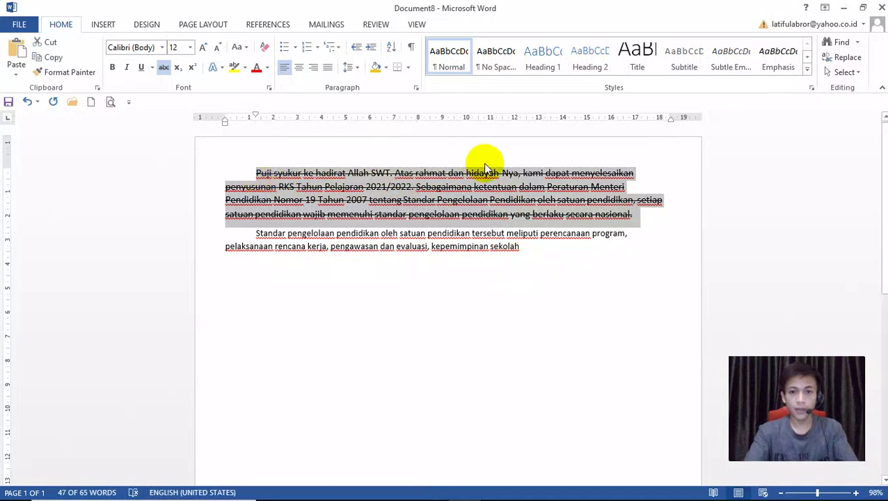
left_click(166, 72)
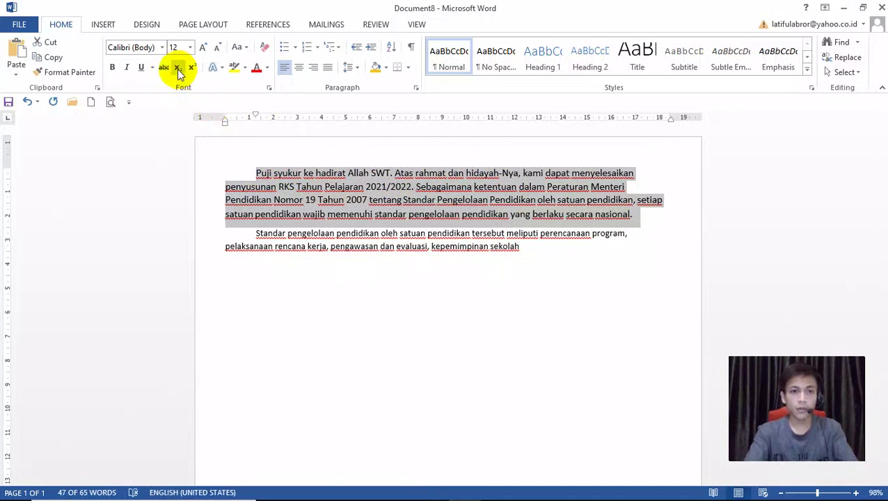
Add a superscript 2 directly after "sekolah" at the end of the second paragraph
left_click(401, 230)
left_click(539, 248)
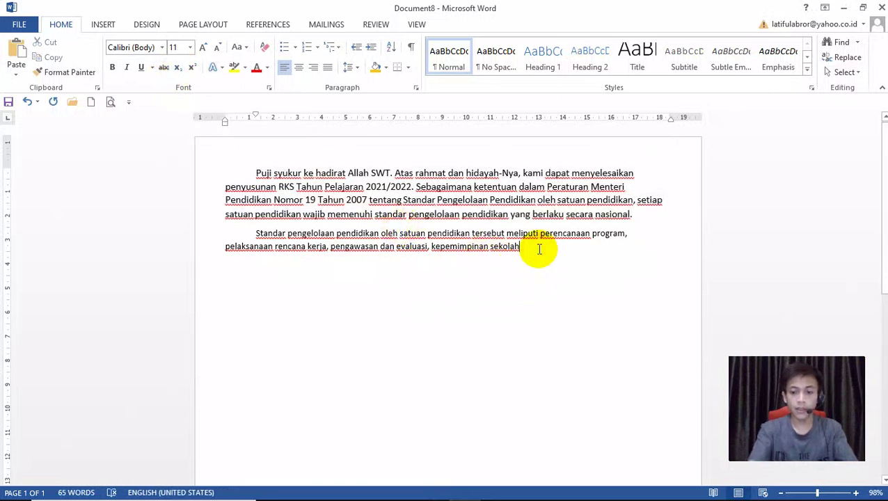
key("Return")
key("BackSpace")
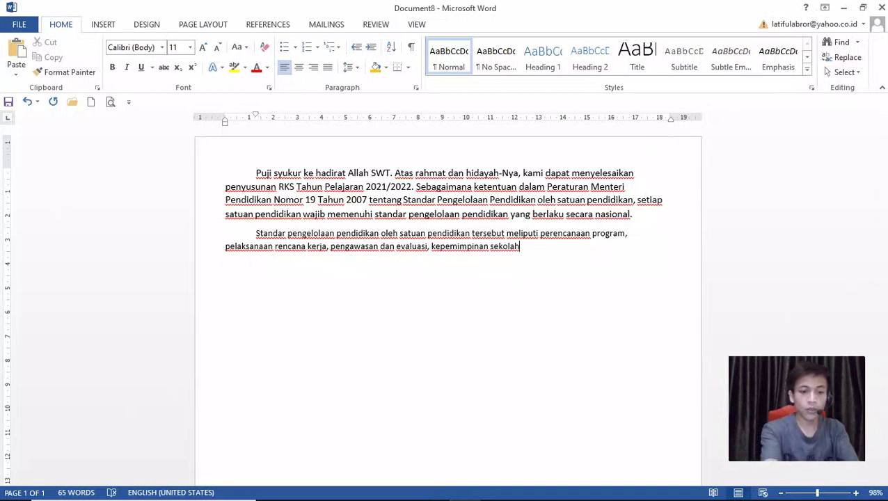
left_click(528, 248)
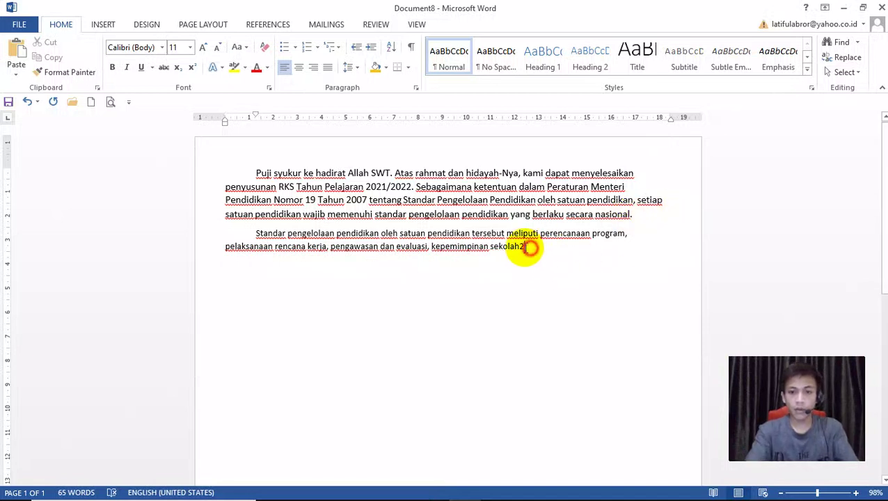
left_click_drag(529, 247, 521, 247)
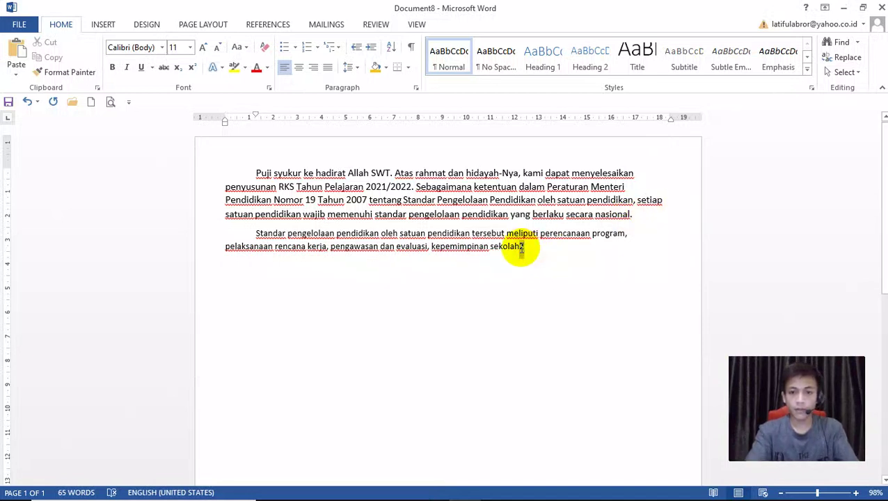
left_click(192, 68)
left_click(541, 248)
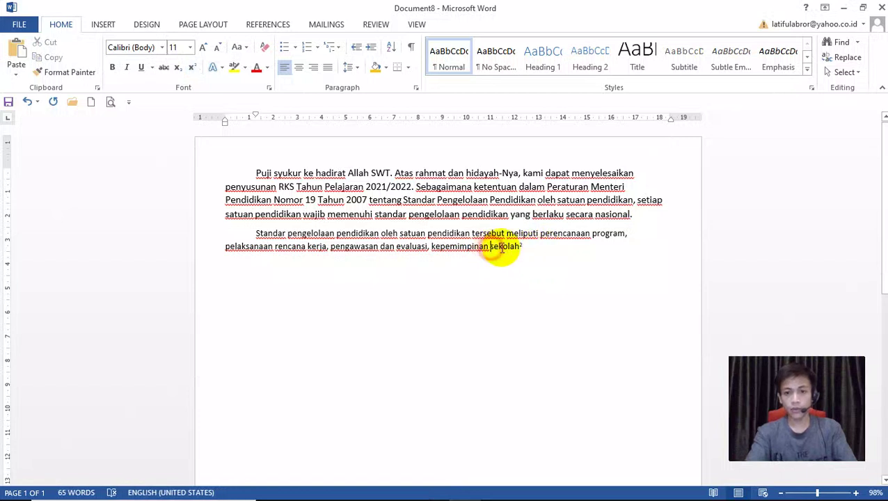
Delete the superscript 2 after "sekolah" in the second paragraph
double_click(530, 249)
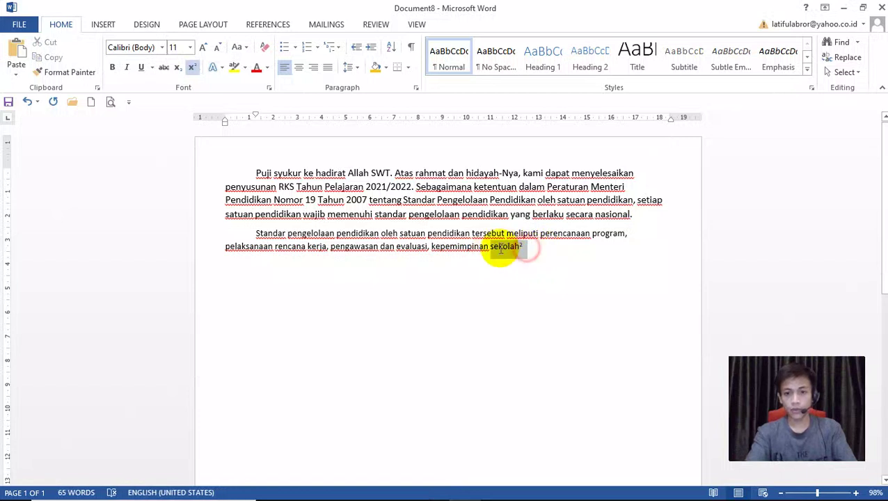
left_click(531, 250)
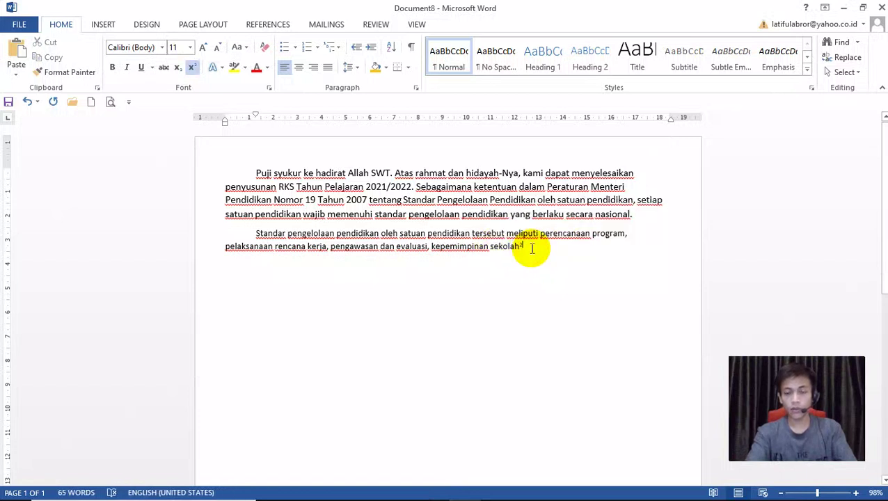
left_click(491, 246)
left_click(530, 248)
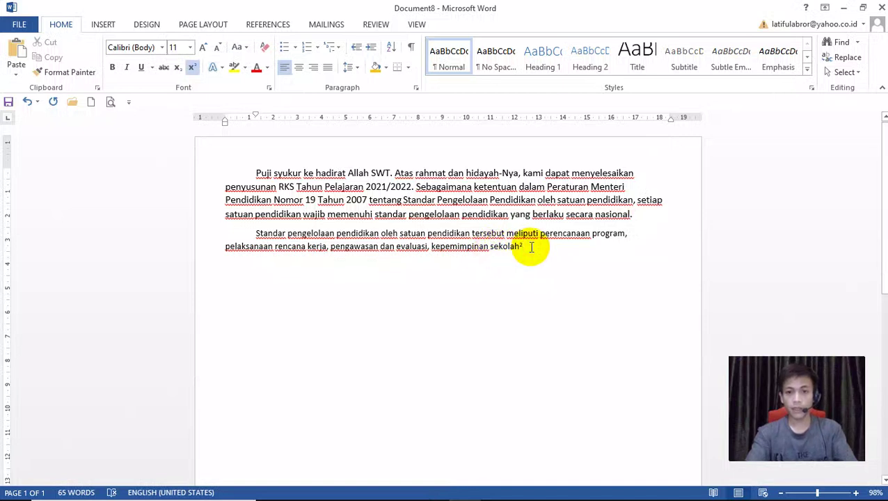
left_click_drag(526, 247, 520, 247)
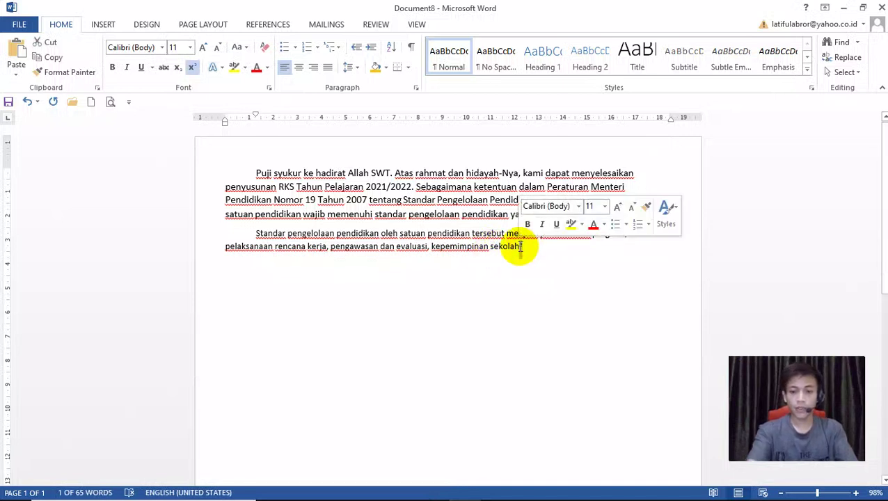
key("BackSpace")
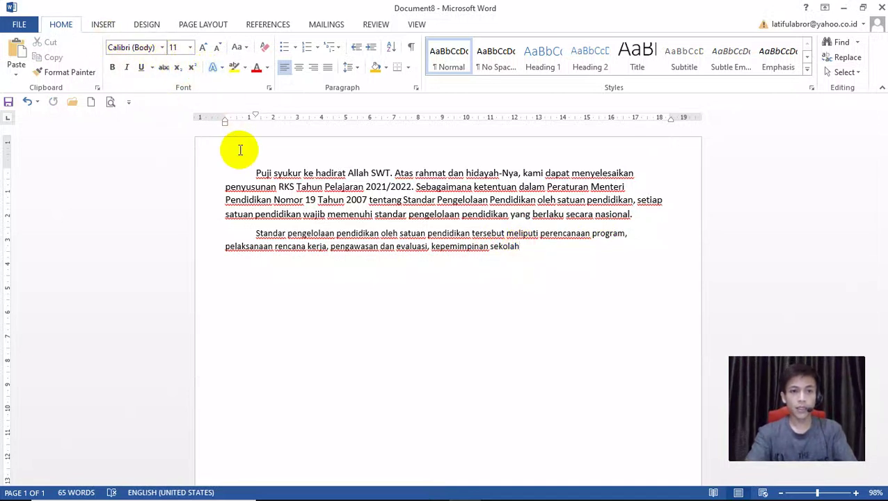
Preview the text effects and typography styles on the first paragraph without applying one
left_click_drag(255, 173, 632, 219)
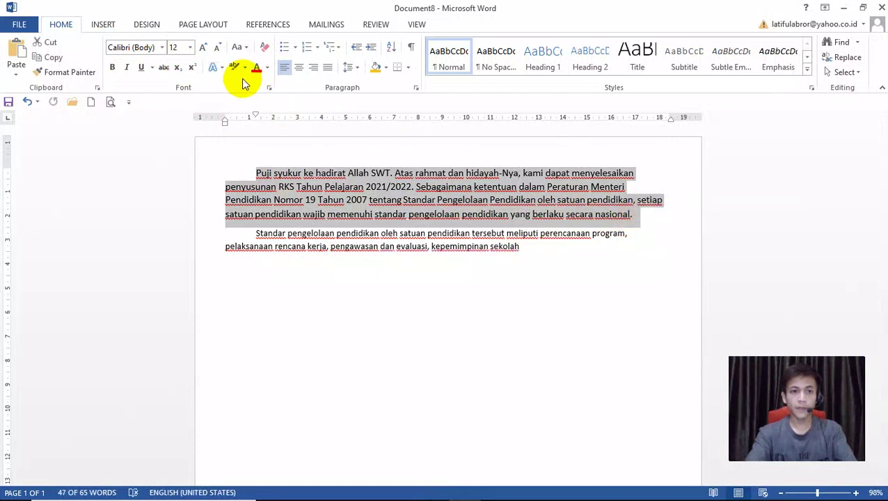
left_click(222, 68)
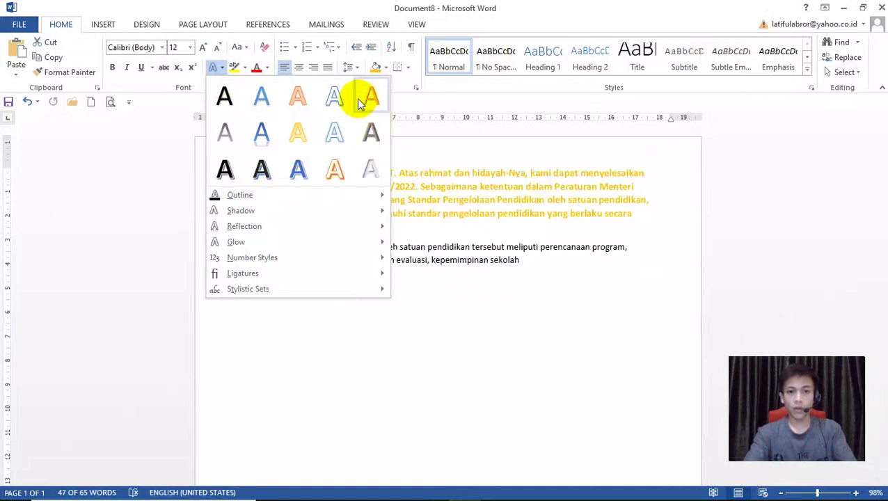
key("Escape")
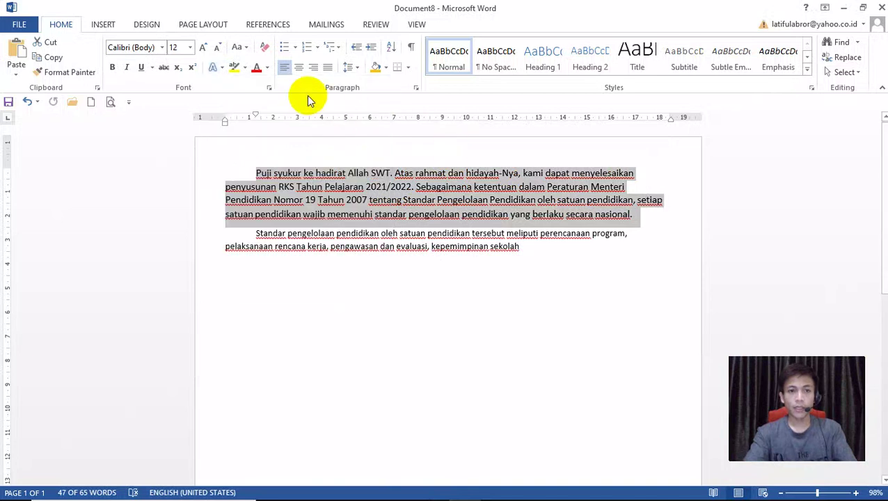
Look through the text highlight colours and font colours for the first paragraph without applying one
left_click(243, 68)
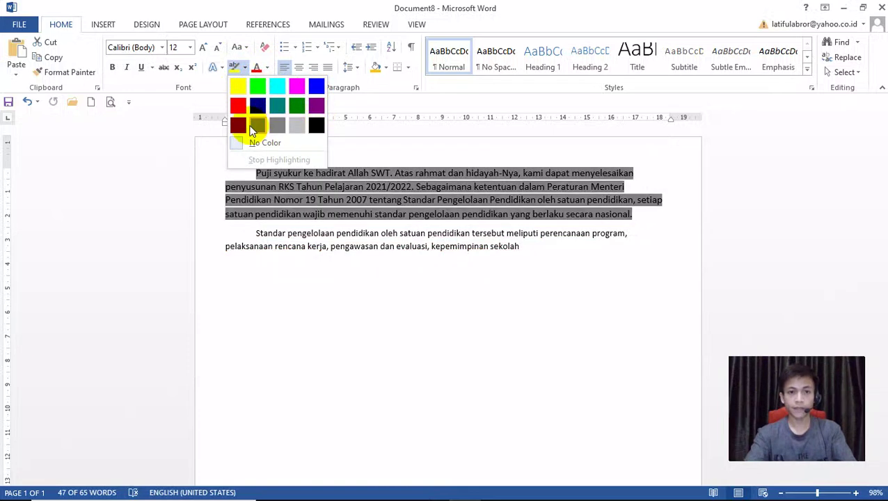
left_click(401, 160)
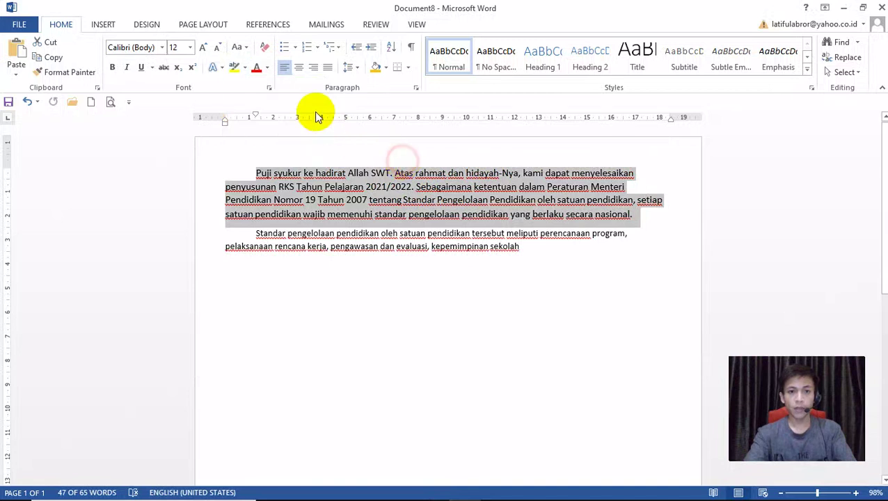
left_click(267, 67)
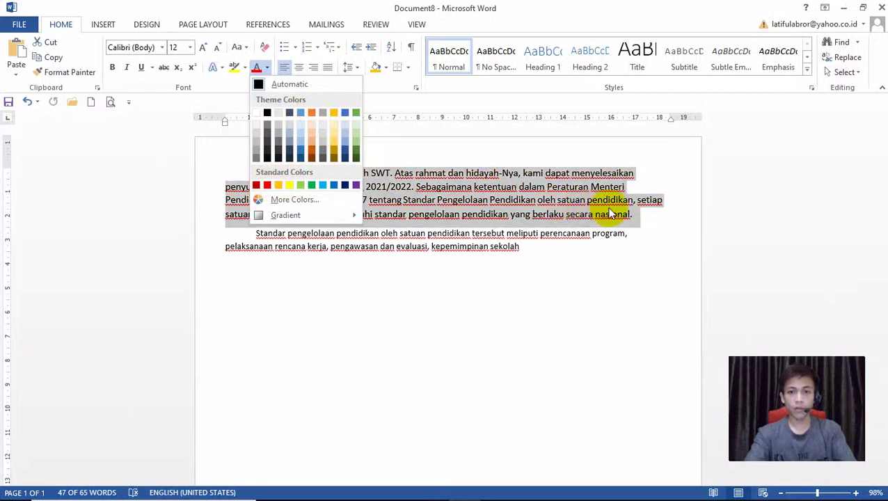
left_click(587, 216)
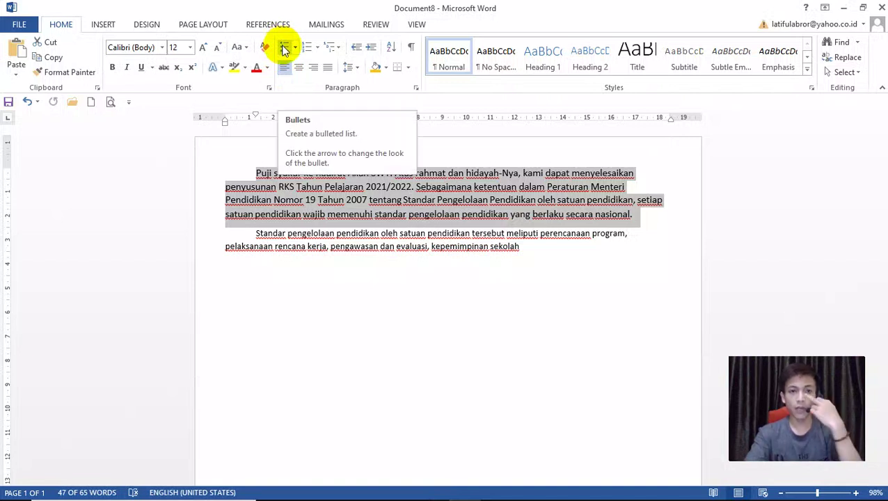
Add the line "Daftar Buah :" below the second paragraph, followed by an arrow-bulleted list with Melon and Manga
left_click(557, 252)
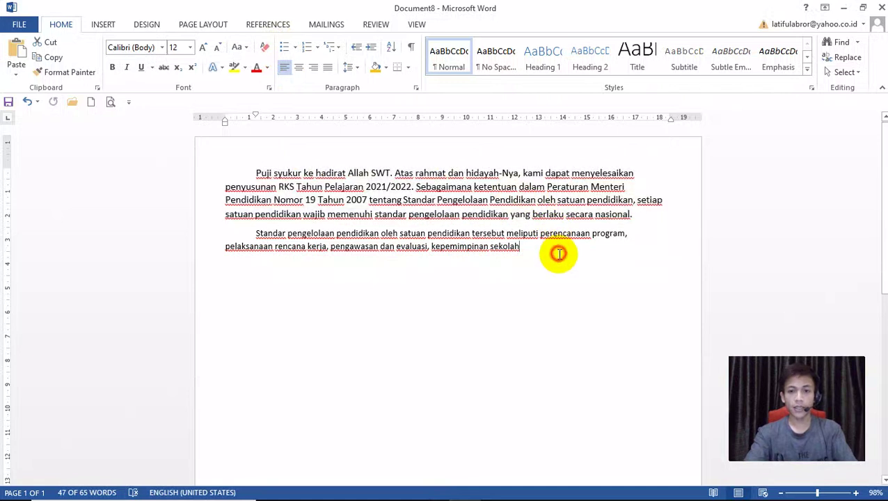
key("Return")
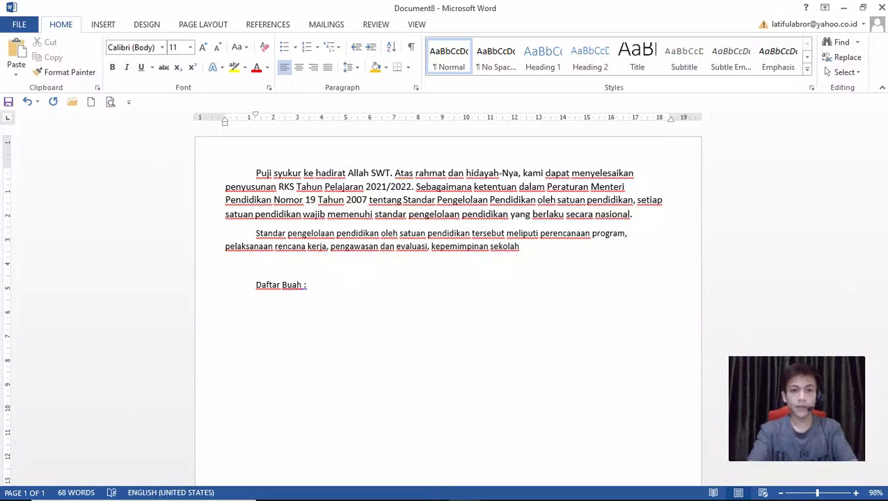
left_click(296, 49)
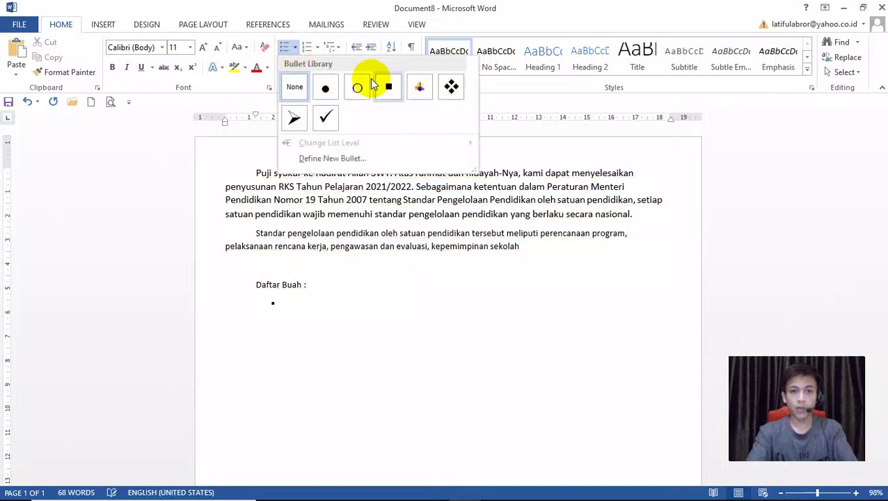
left_click(295, 122)
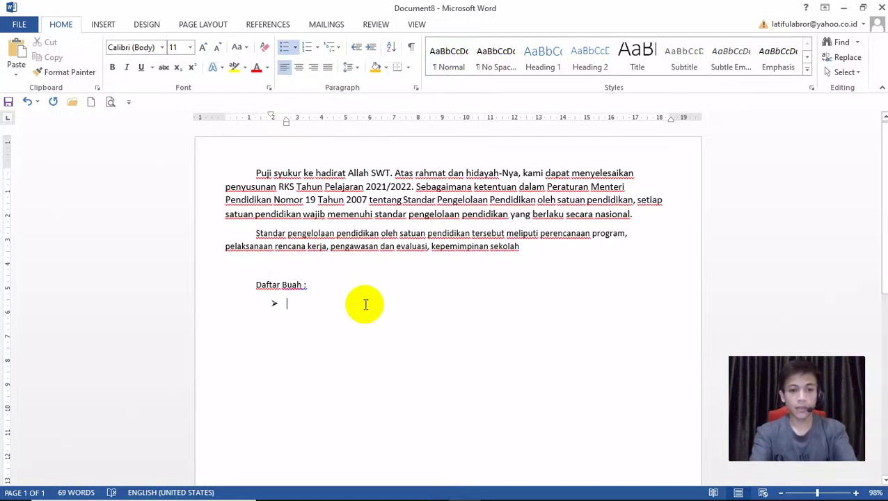
type("me")
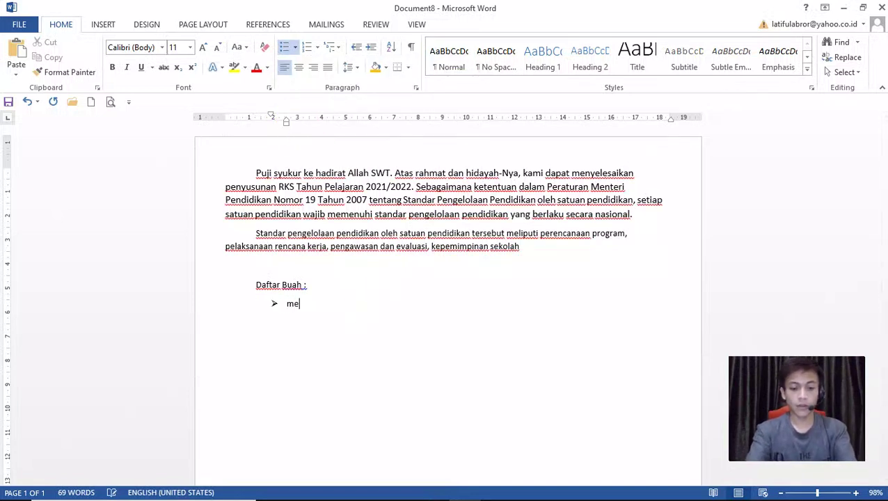
type("lon")
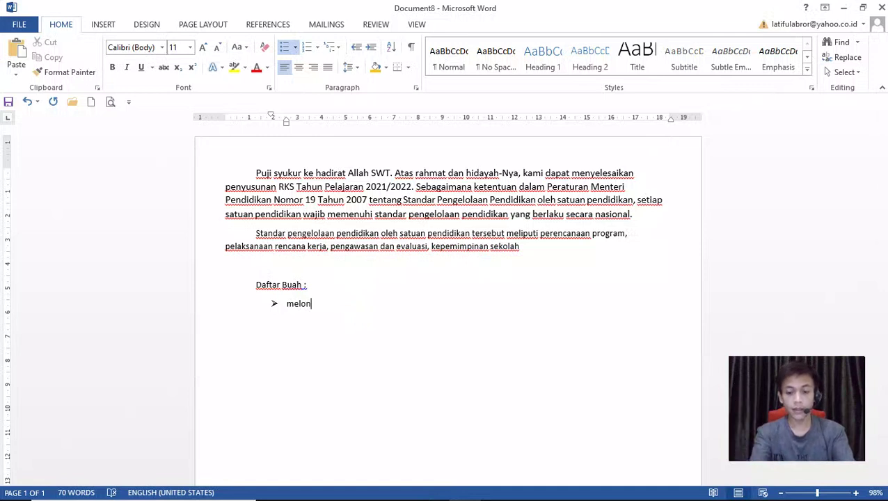
key("Return")
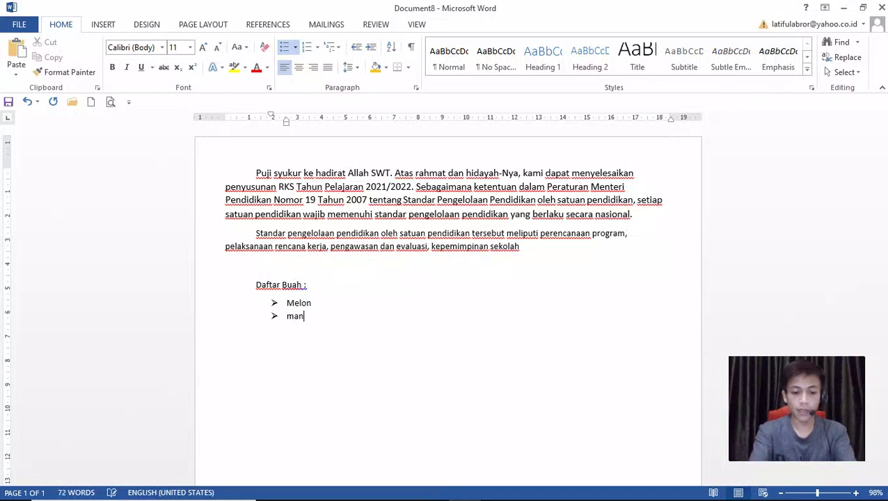
key("Return")
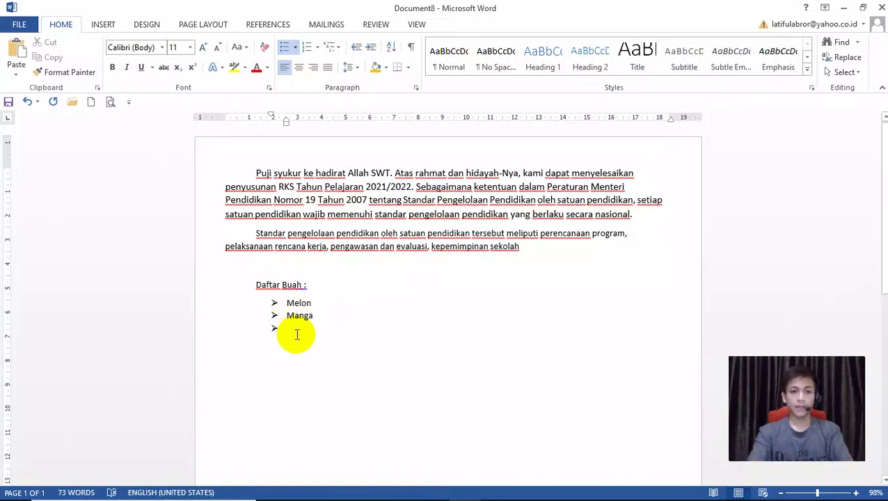
Delete the "Daftar Buah :" line together with its arrow-bulleted list
left_click_drag(295, 333, 259, 288)
key("BackSpace")
key("BackSpace")
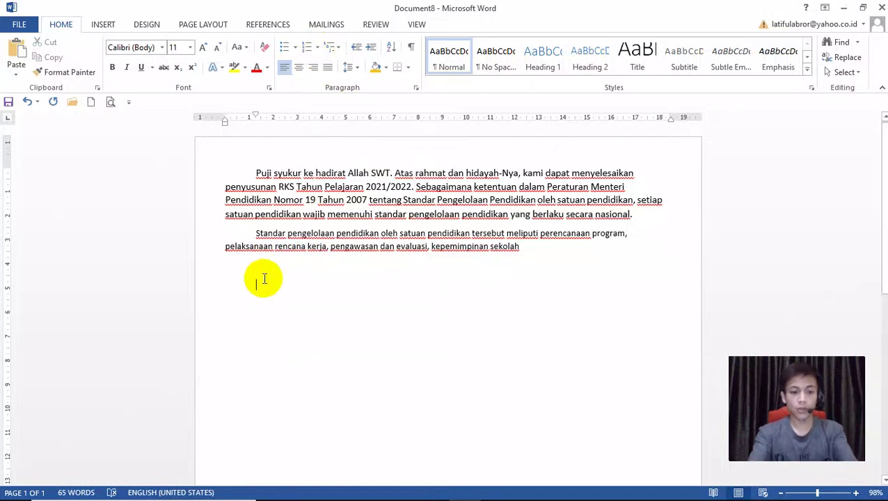
Enter "Daftar Buah :" again and add a list under it numbered 1., 2., 3. with Anggur and Manga
type("Daftar Buah :")
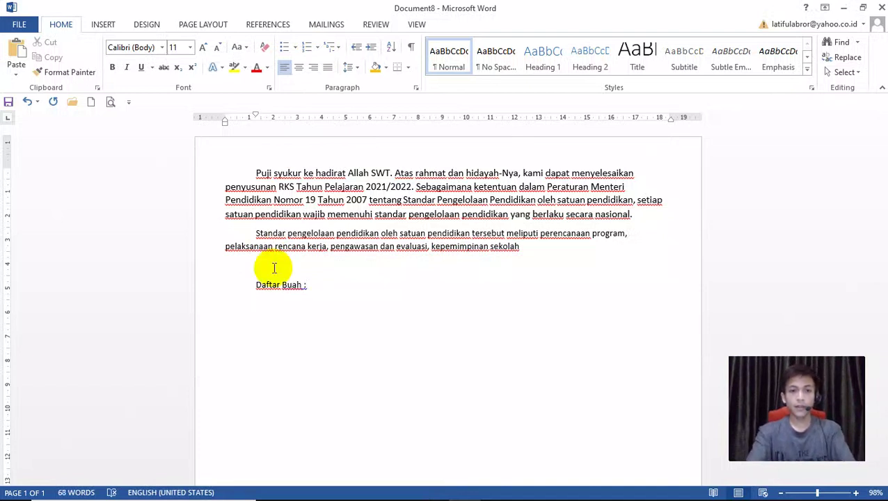
left_click(317, 47)
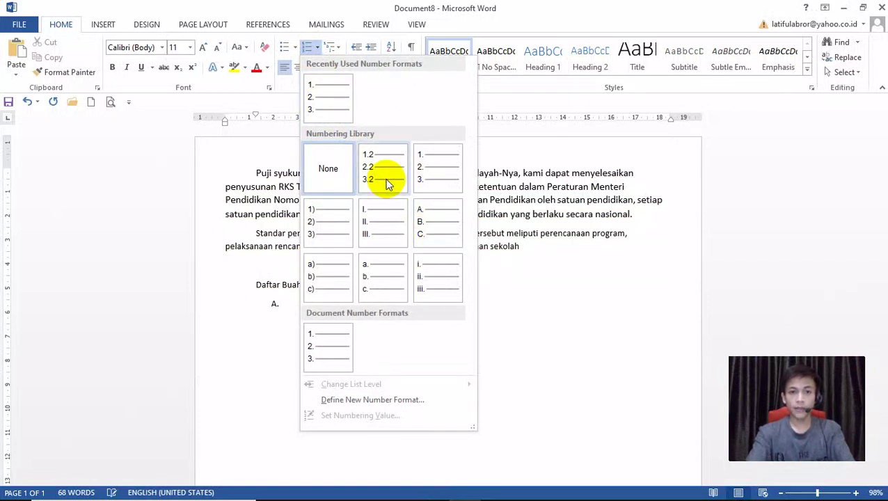
left_click(329, 99)
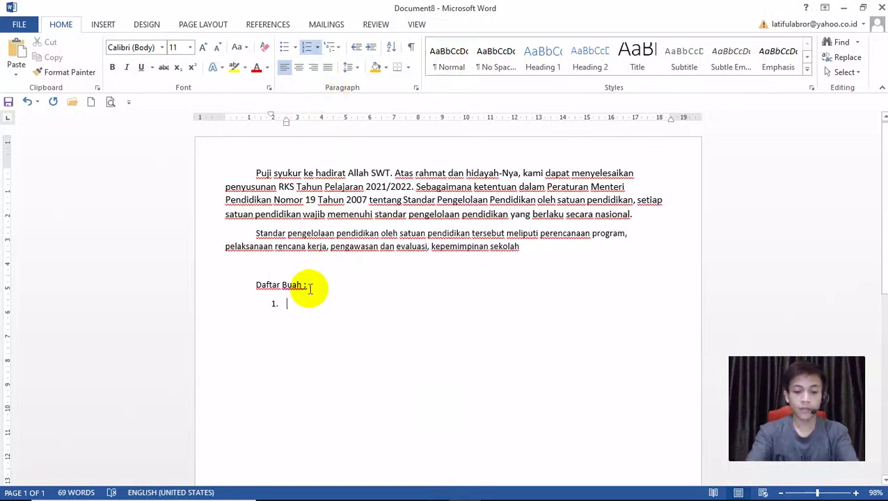
type("angg")
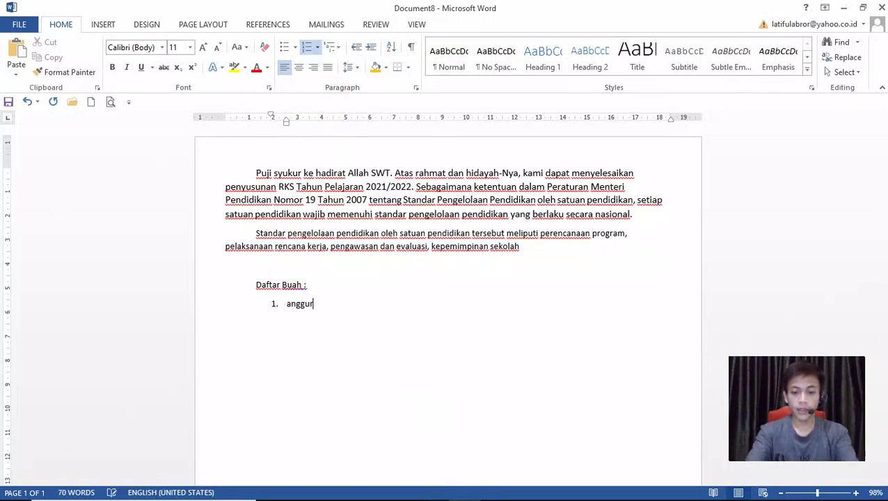
type("ur")
key("Return")
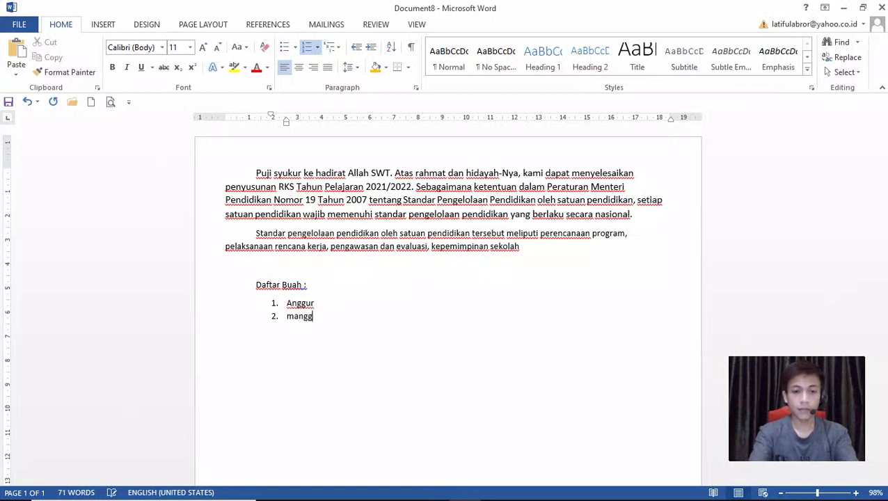
type("mangga")
key("Return")
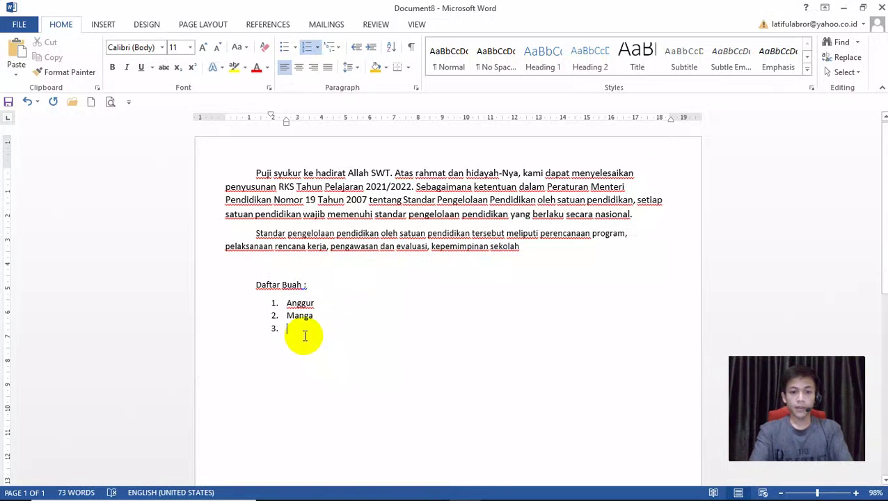
Delete the numbered fruit list, keeping the "Daftar Buah :" line with an empty line under it
key("BackSpace")
key("BackSpace")
key("BackSpace")
key("BackSpace")
key("BackSpace")
key("BackSpace")
key("BackSpace")
key("BackSpace")
key("BackSpace")
key("BackSpace")
key("BackSpace")
key("BackSpace")
key("BackSpace")
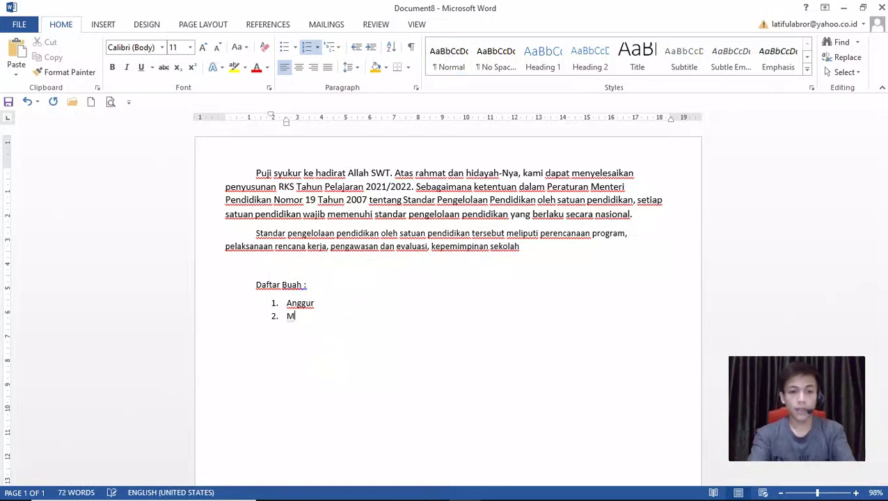
key("BackSpace")
key("BackSpace")
key("BackSpace")
key("BackSpace")
key("BackSpace")
key("BackSpace")
key("BackSpace")
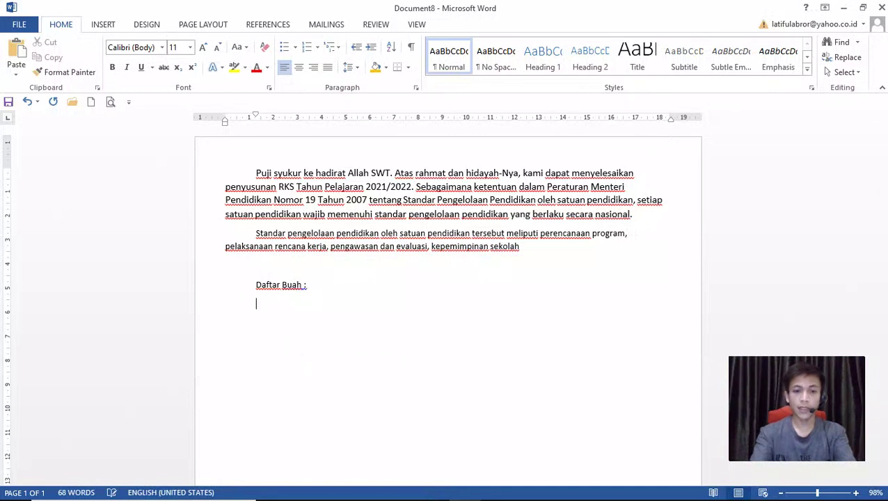
Create a list lettered A., B., C. under "Daftar Buah :" with Melon and anggur
left_click(316, 42)
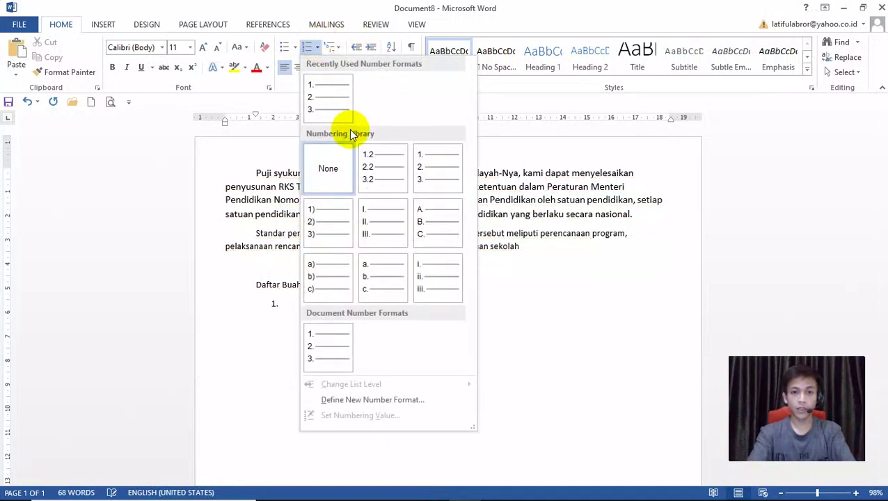
left_click(435, 221)
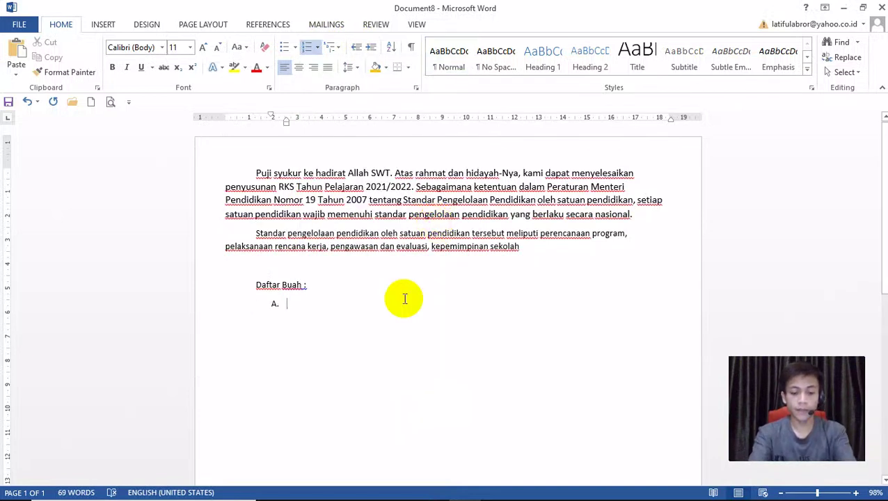
type("mel")
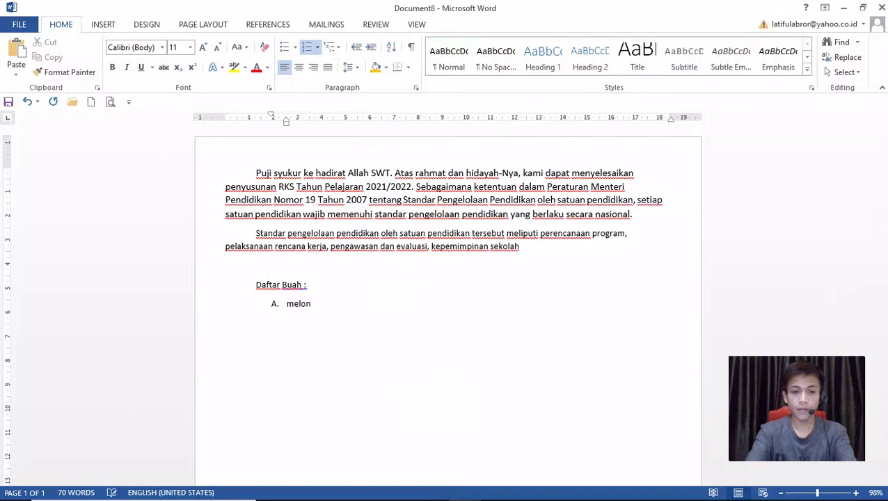
type("on")
key("Return")
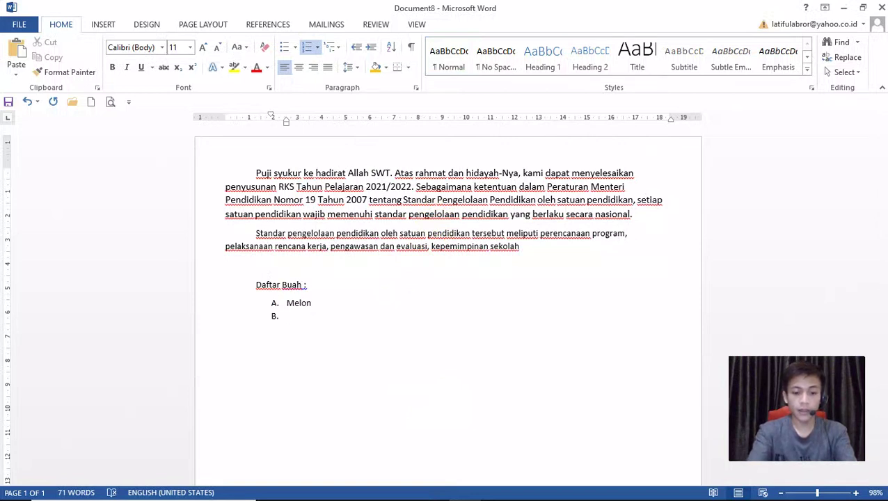
type("anggur")
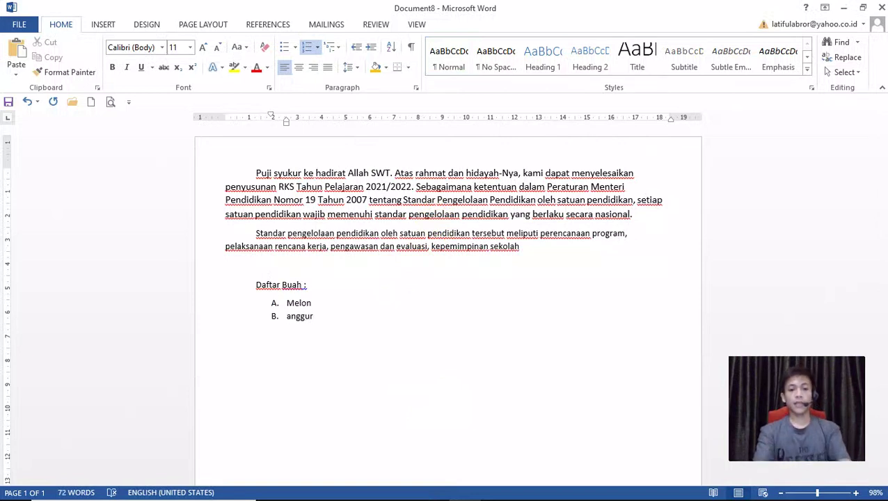
Delete the lettered fruit list and the "Daftar Buah :" line above it
left_click_drag(323, 321, 262, 311)
key("BackSpace")
key("BackSpace")
key("BackSpace")
key("BackSpace")
key("BackSpace")
key("BackSpace")
key("BackSpace")
key("BackSpace")
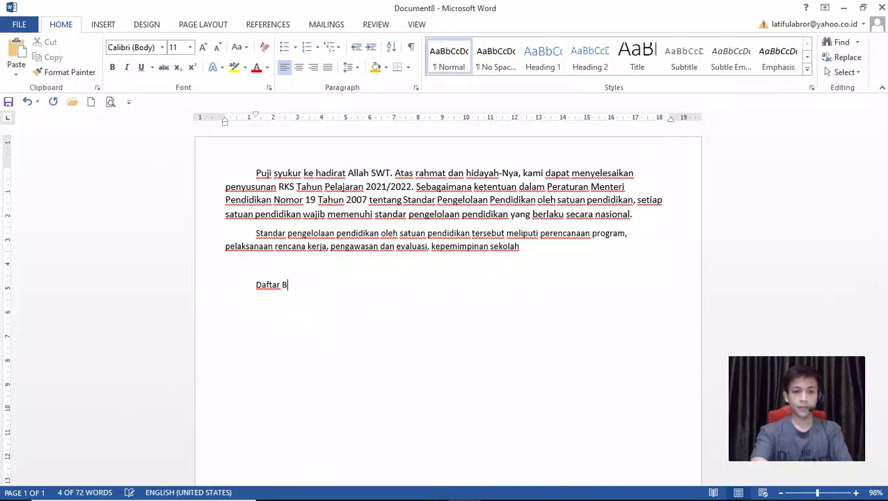
key("BackSpace")
key("BackSpace")
key("BackSpace")
key("BackSpace")
key("BackSpace")
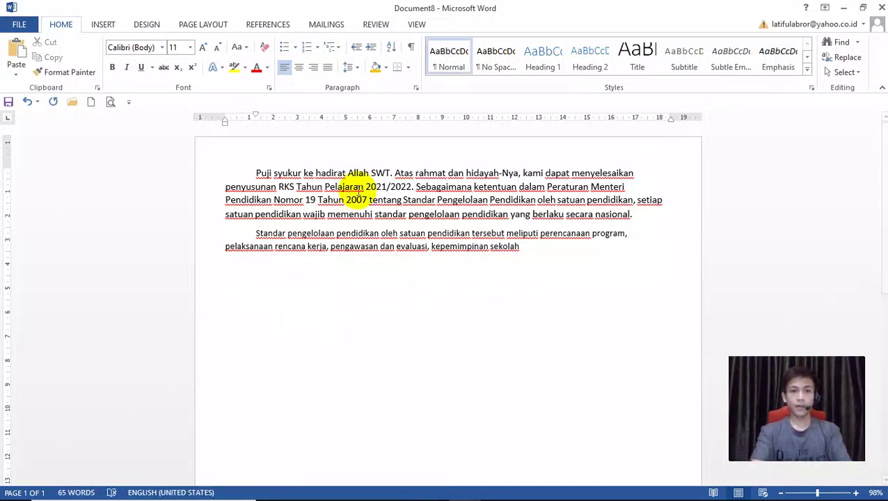
Enter the line "Daftar Nilai :" below the second paragraph and start a new line under it
left_click(336, 48)
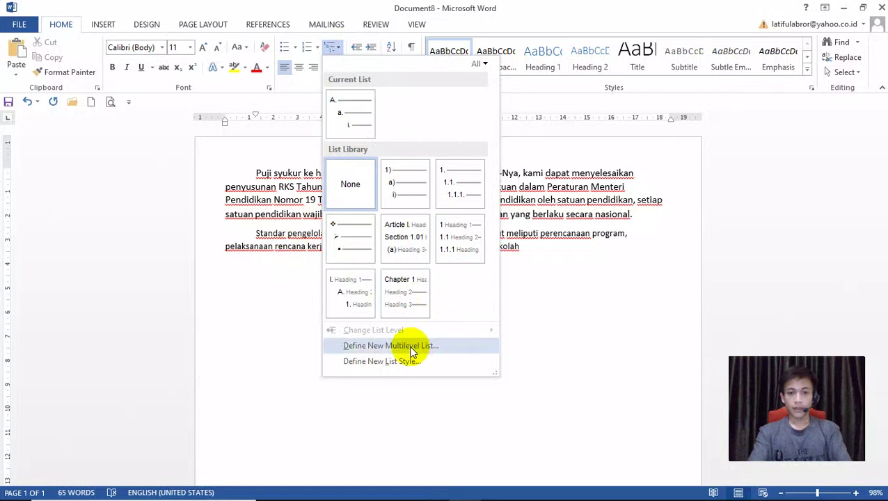
left_click(281, 271)
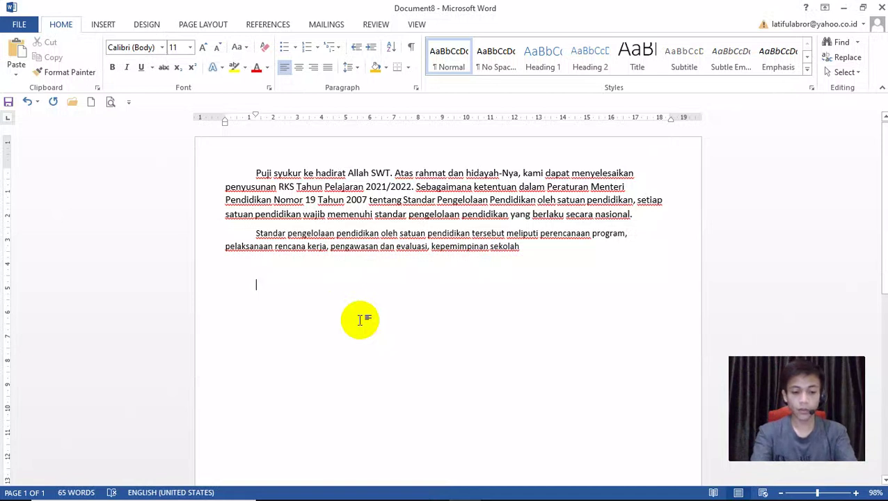
type("daf")
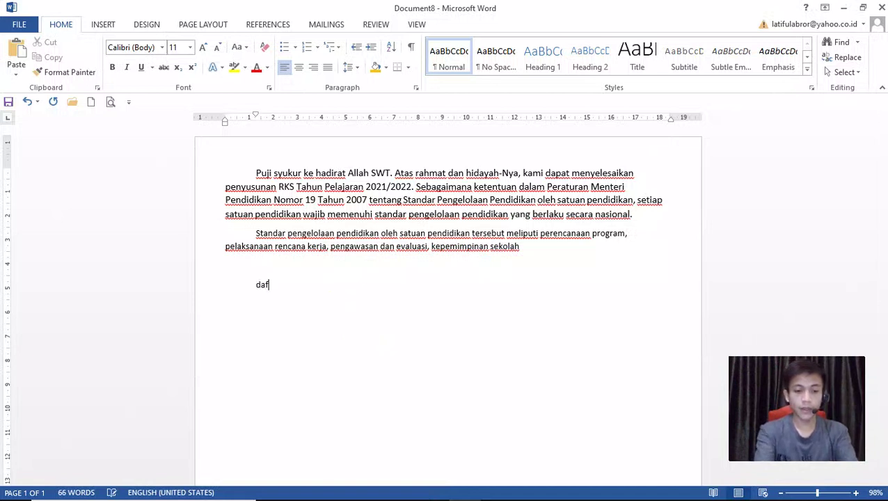
type("tar Nil")
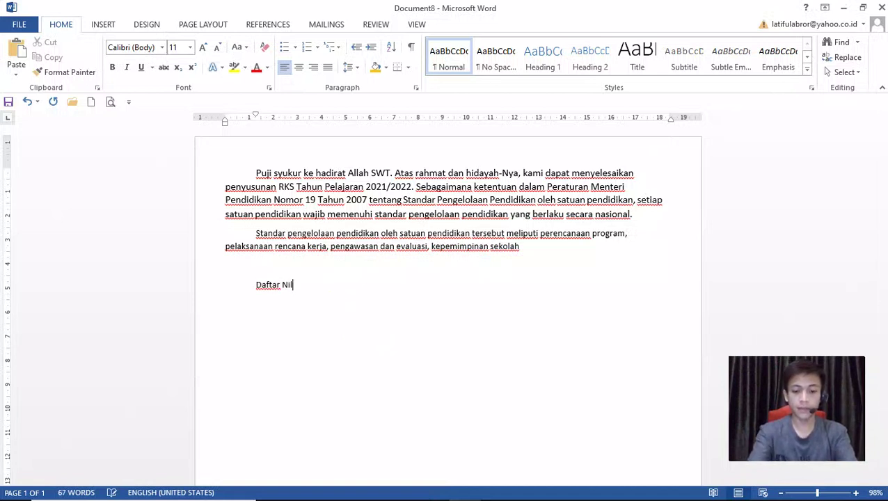
type("ai :")
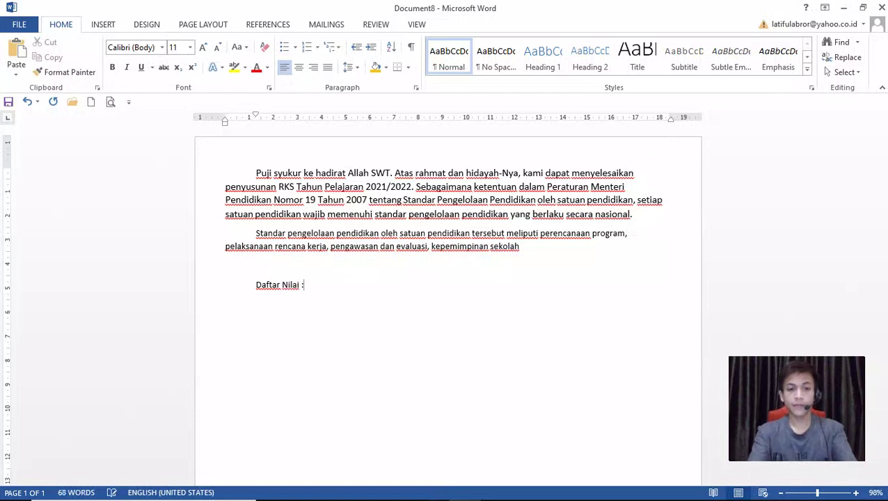
key("Return")
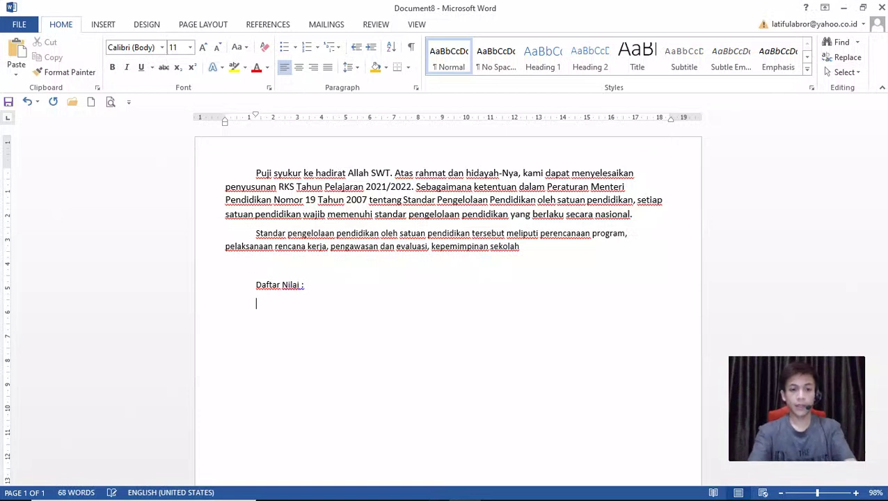
Apply the 1., 1.1., 1.1.1. multilevel list to the empty line under "Daftar Nilai :" and set it to the first list level
left_click(338, 47)
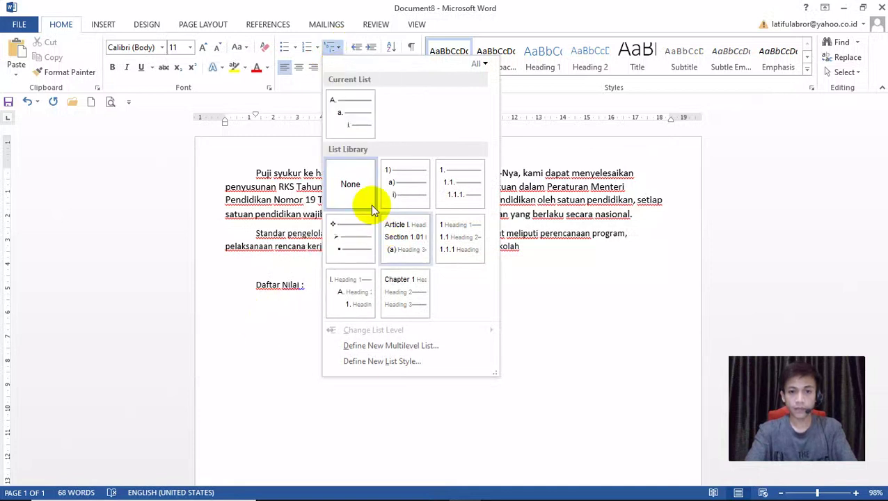
mouse_move(455, 179)
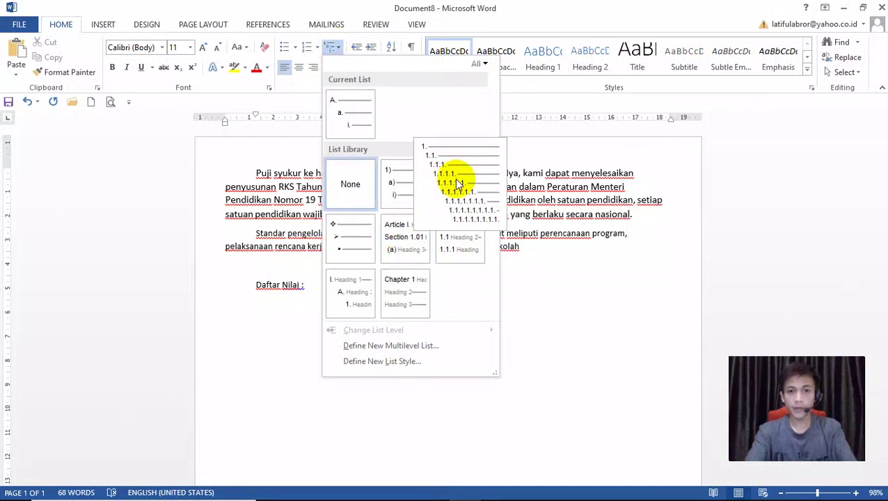
left_click(457, 180)
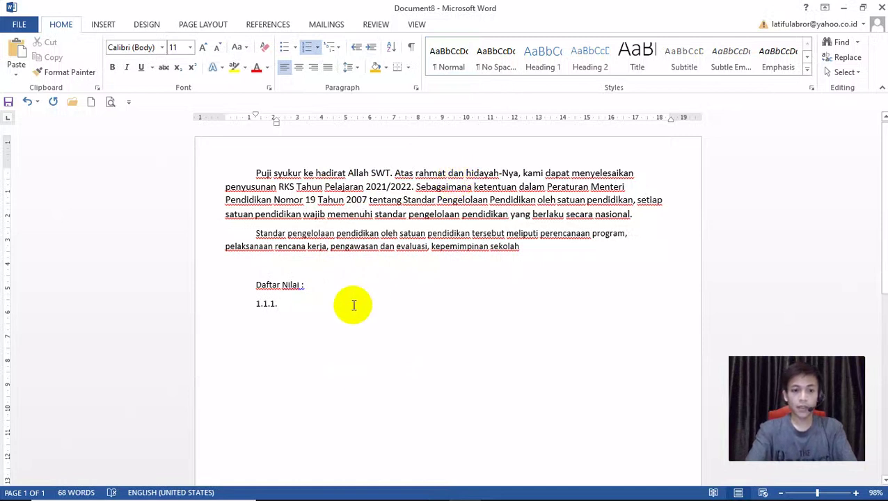
left_click(318, 48)
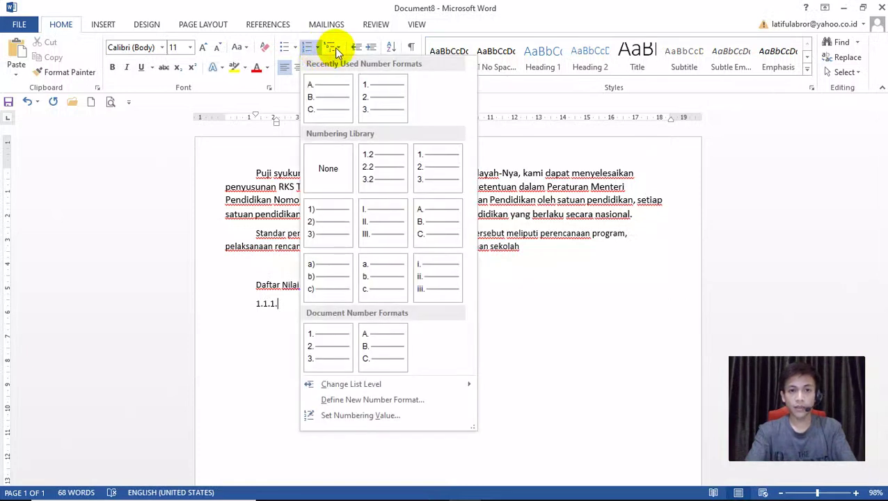
left_click(337, 47)
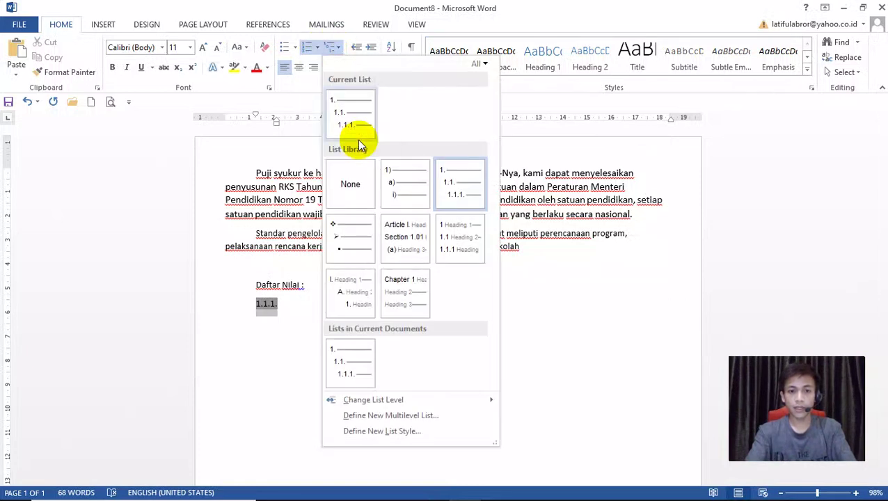
mouse_move(401, 402)
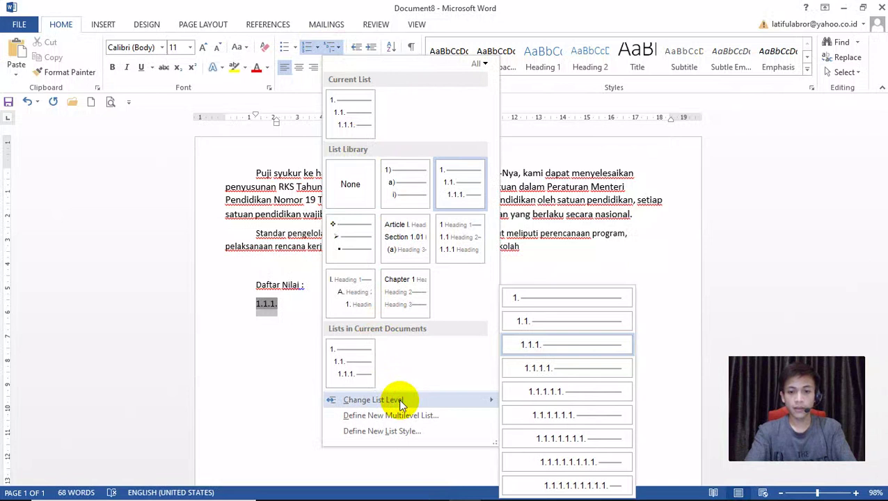
left_click(544, 297)
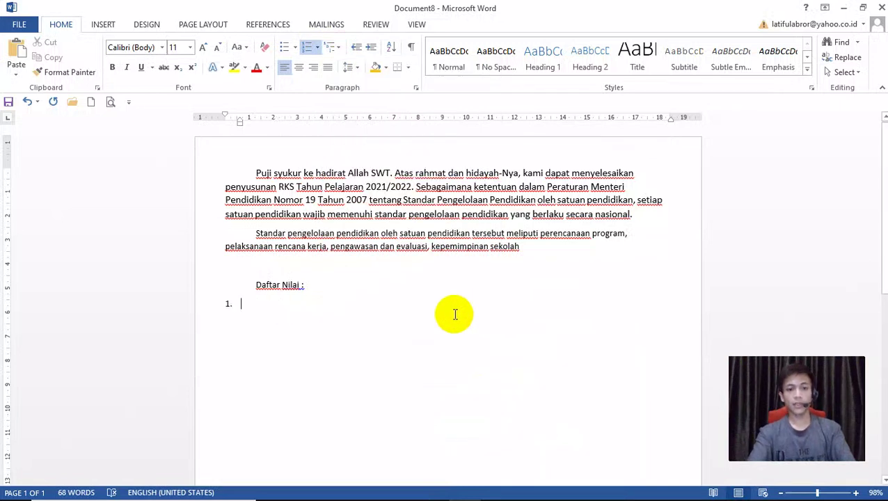
Enter "Nilai1" as list item 1 and start a new item below it
left_click(341, 52)
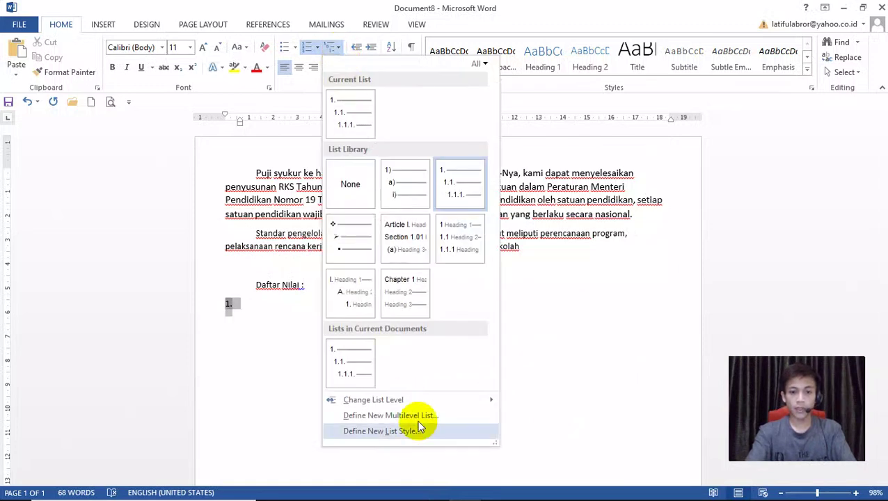
left_click(279, 301)
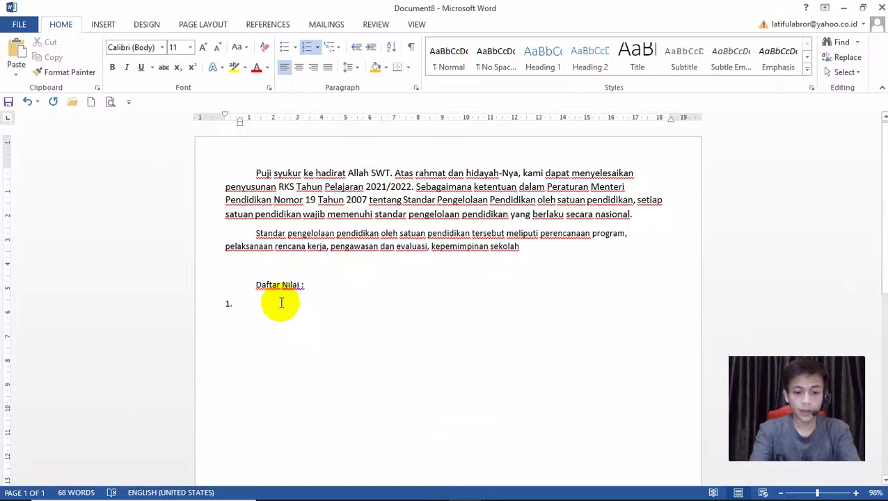
type("Nilai1")
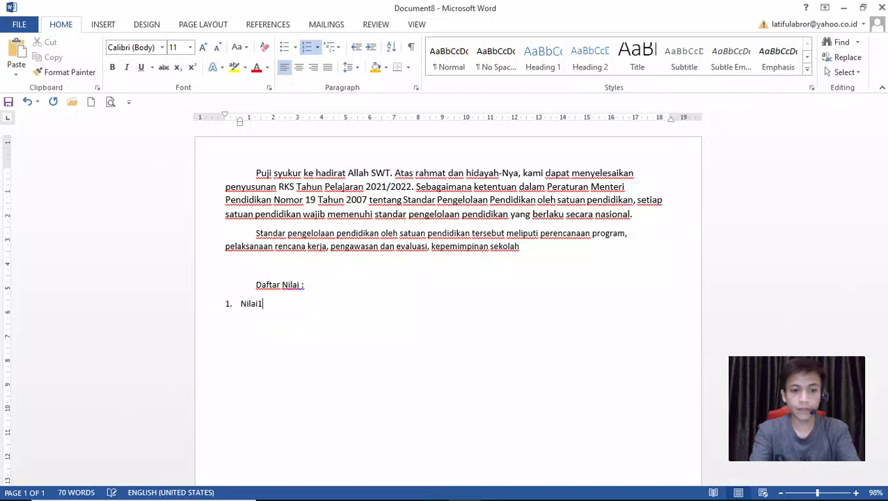
key("Return")
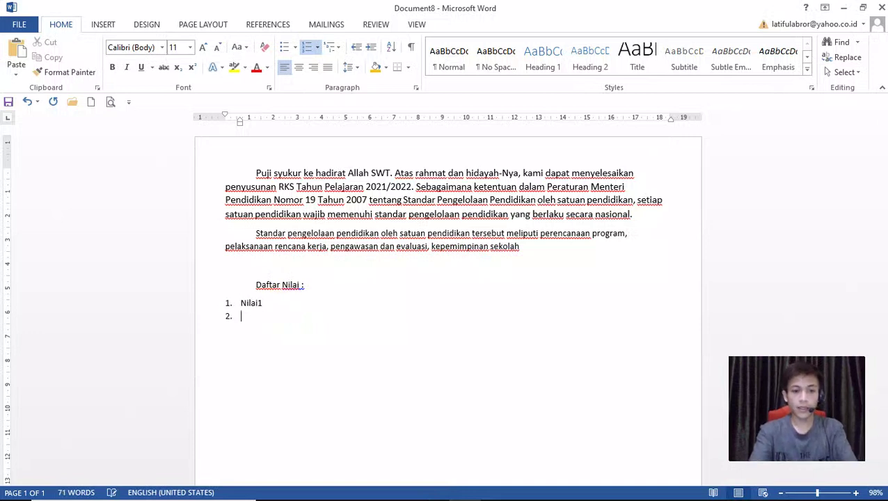
Change the new item to list level 1.1. and enter the sub-items "Nilai a" and "Nilai b" under "Nilai1"
left_click(335, 48)
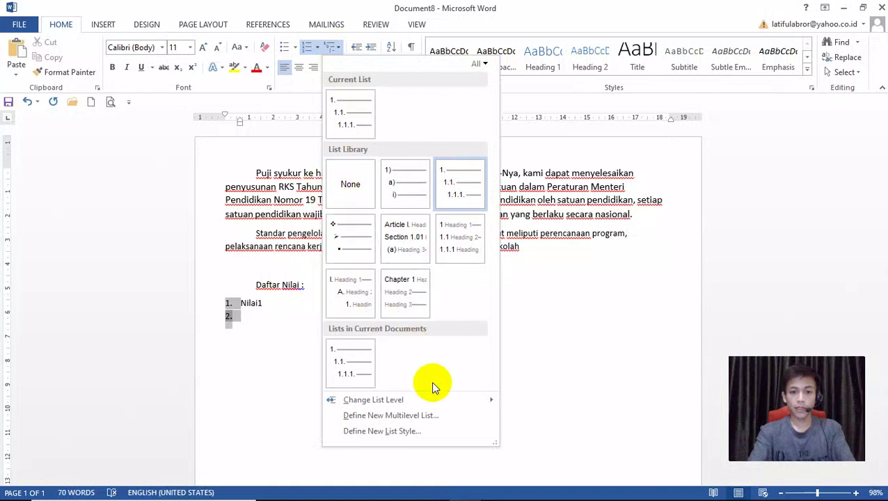
mouse_move(456, 405)
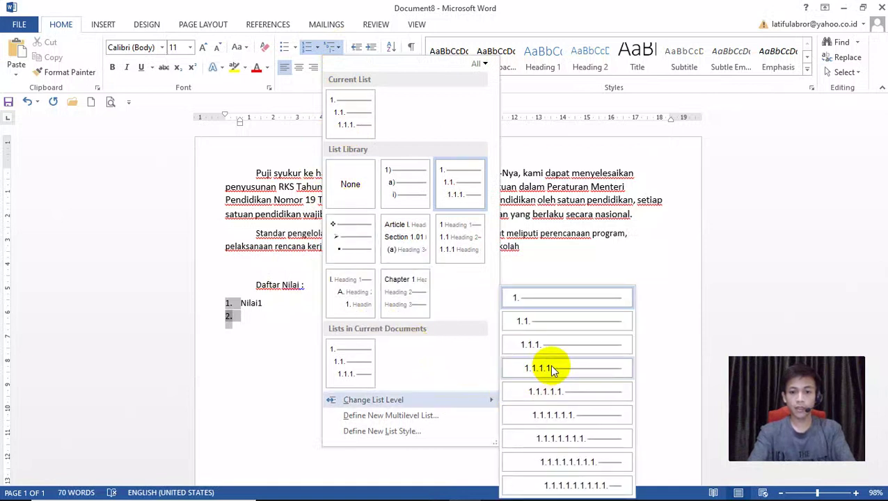
left_click(554, 321)
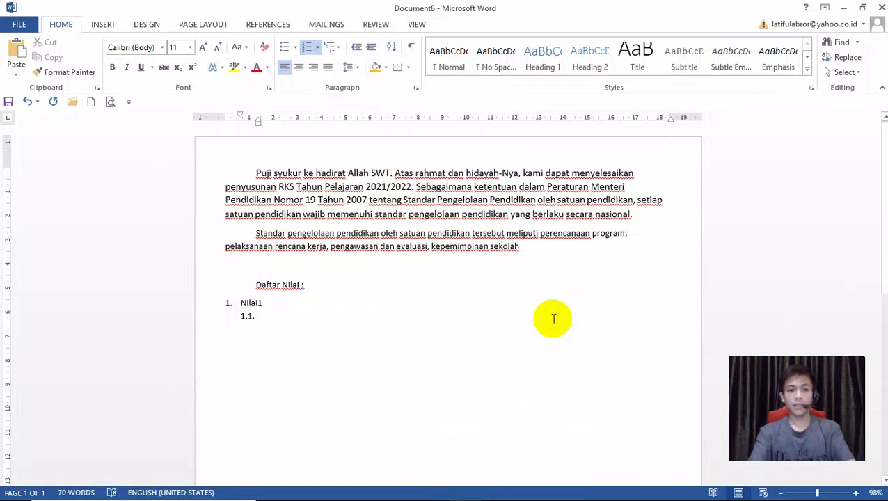
type("ni")
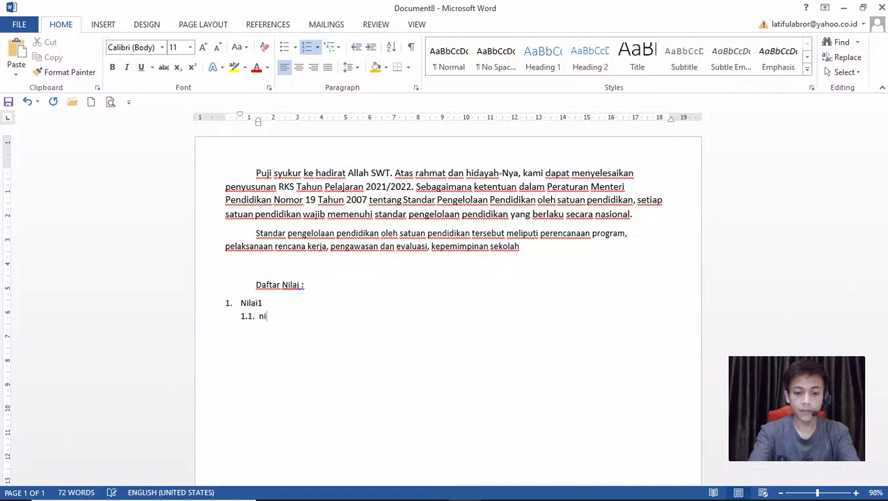
type("laia")
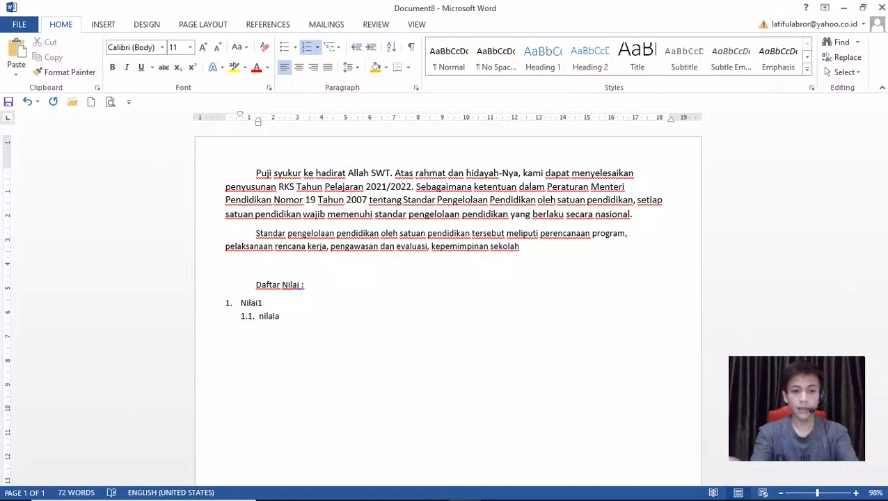
key("BackSpace")
type("a")
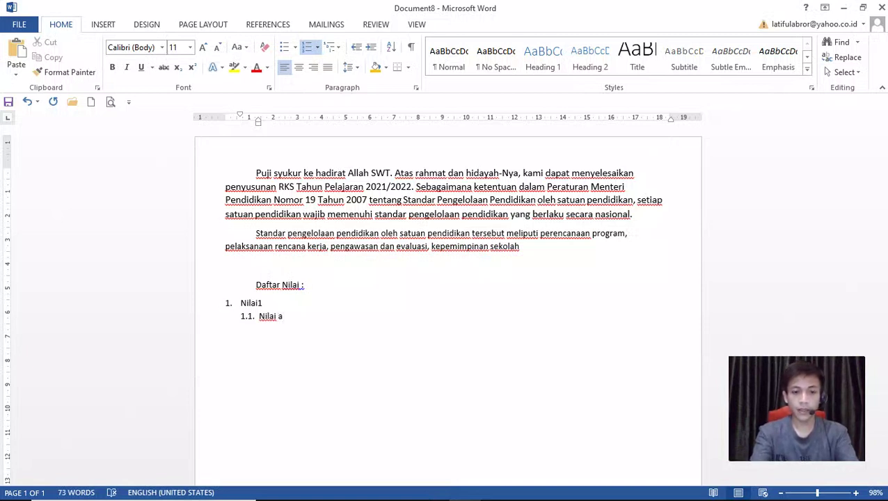
key("Return")
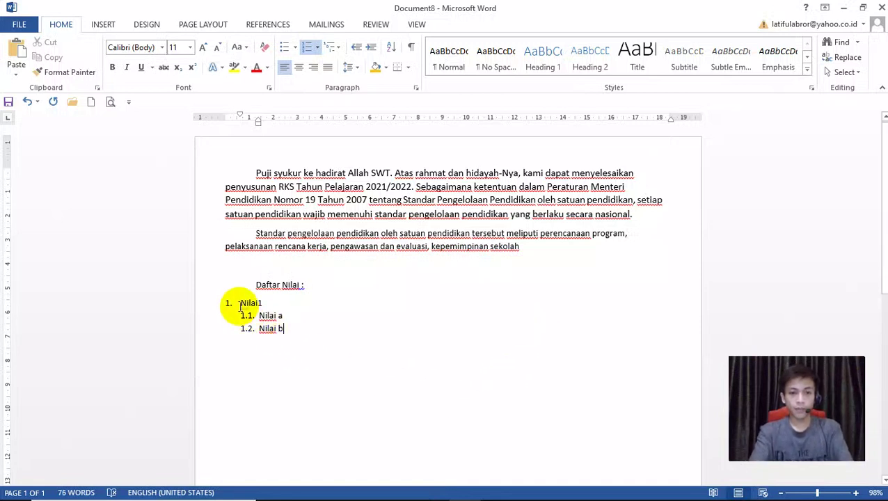
left_click_drag(240, 303, 284, 328)
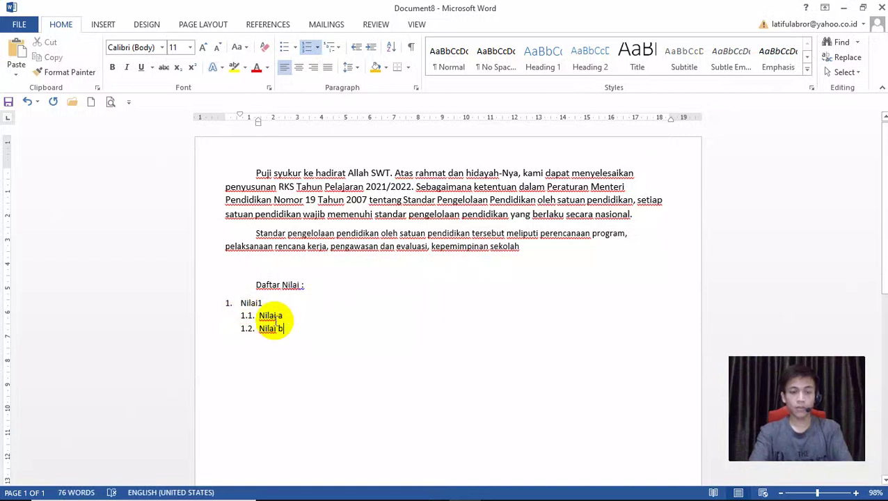
left_click(237, 304)
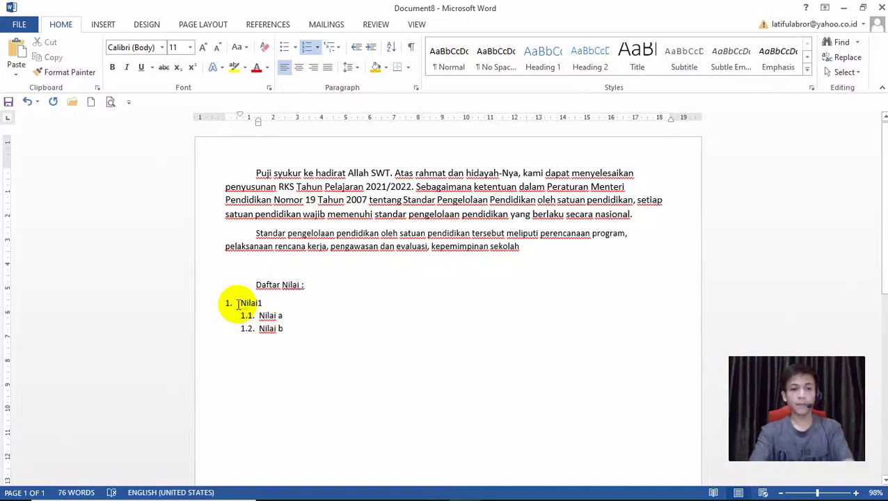
left_click_drag(238, 304, 292, 327)
Delete the sub-item "Nilai b" together with its number
left_click(292, 328)
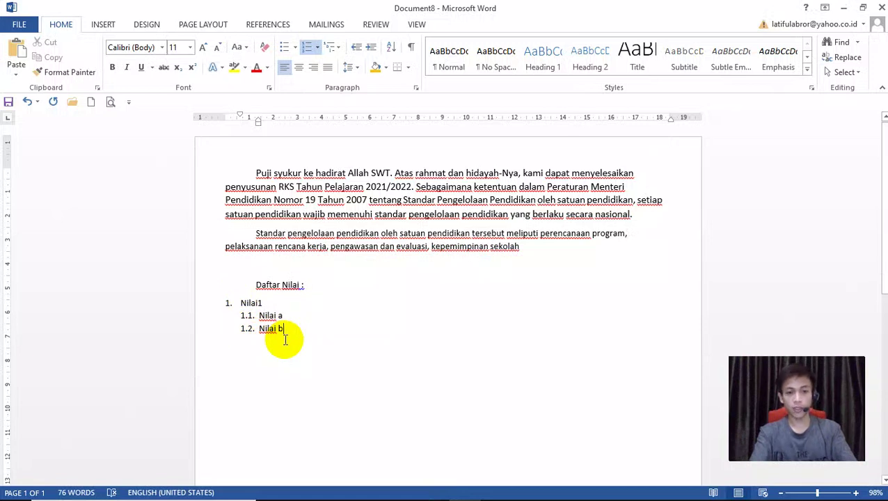
key("BackSpace")
key("BackSpace")
key("BackSpace")
key("BackSpace")
key("BackSpace")
key("BackSpace")
key("BackSpace")
key("BackSpace")
key("BackSpace")
key("BackSpace")
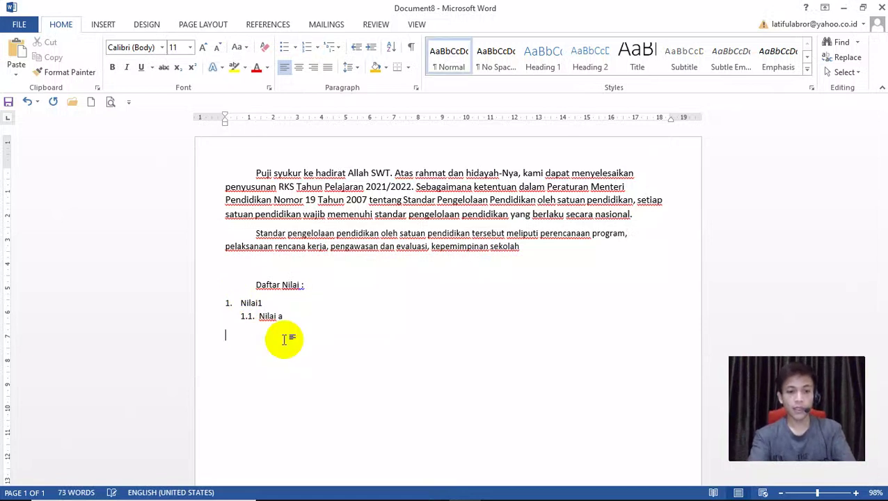
Add the first-level item "Nilai 2" below "Nilai a" and start a new item under it
key("Return")
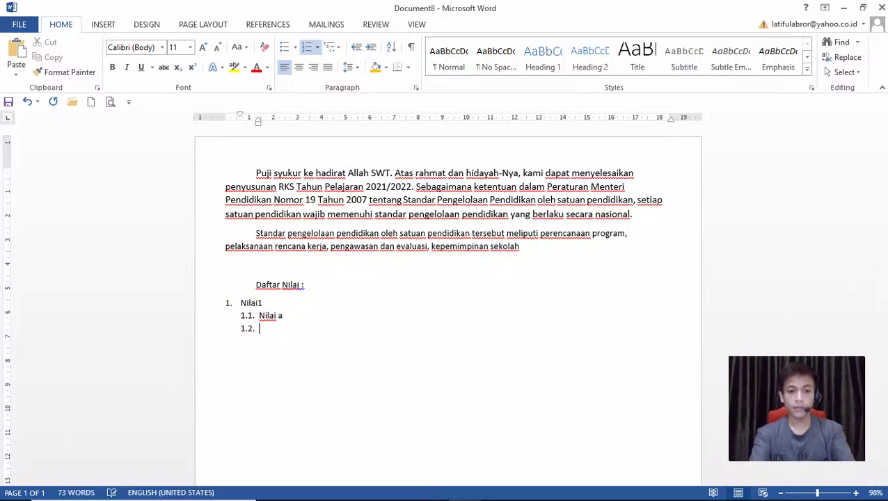
key("shift+Tab")
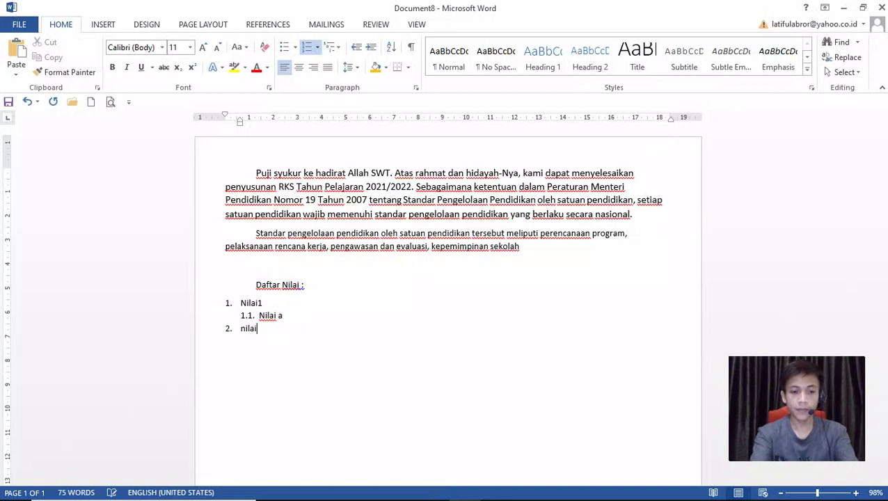
type("nilai 2")
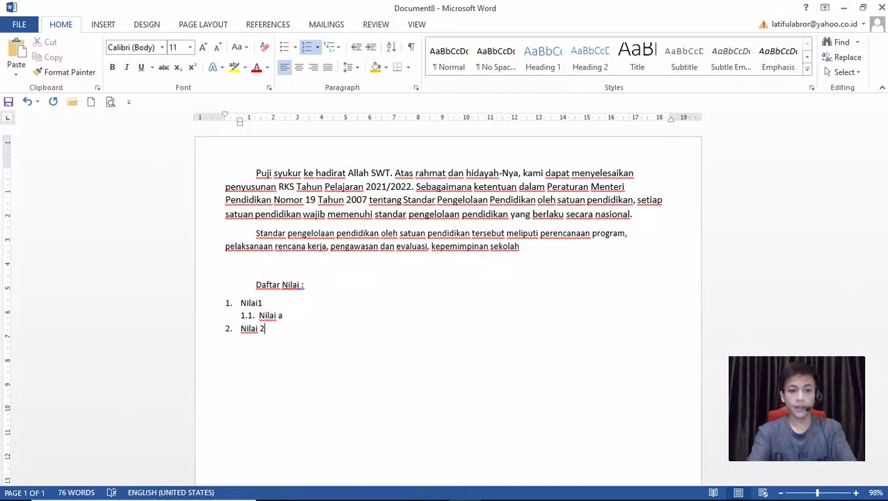
key("Return")
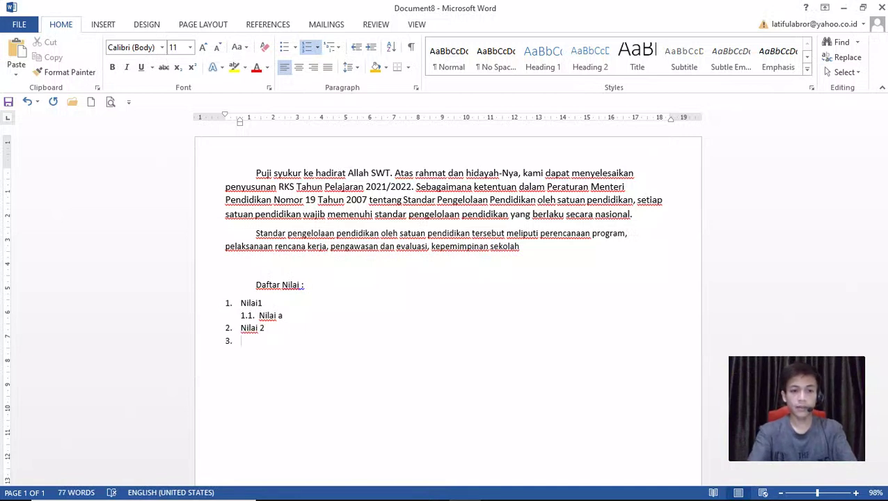
Change the empty item under "Nilai 2" to the second list level, enter "Jdfjkd" and start another sub-item
left_click(331, 50)
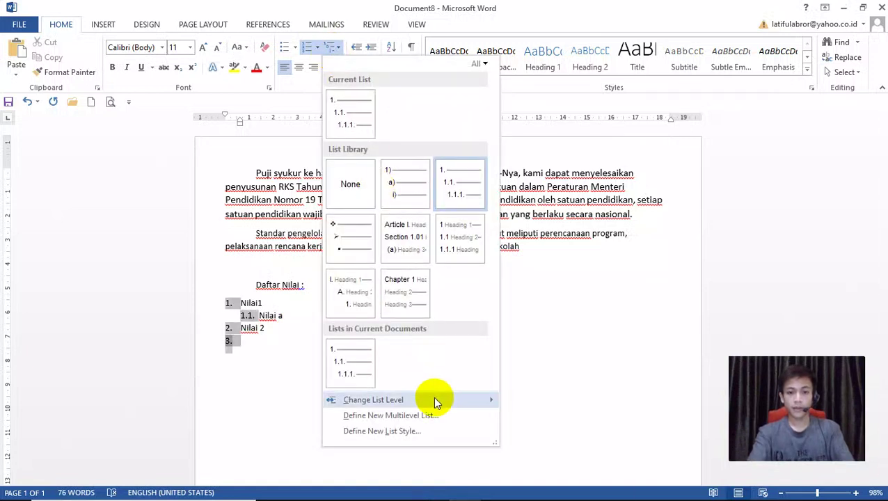
mouse_move(434, 400)
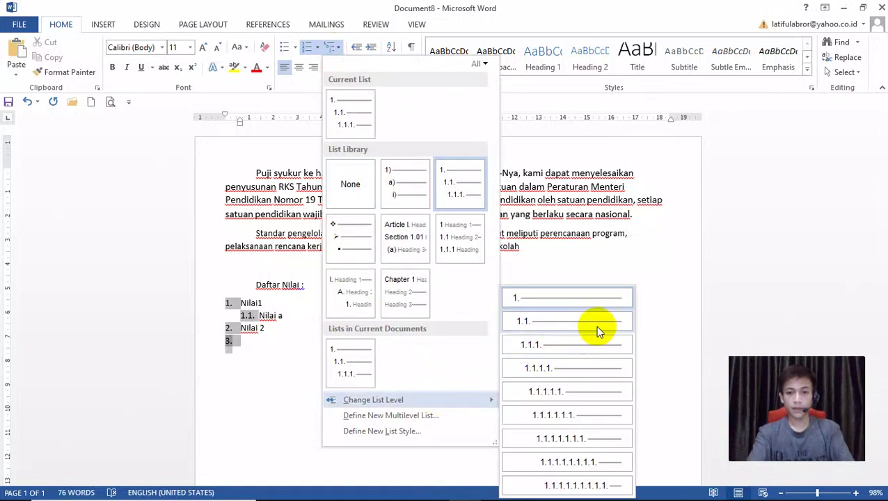
left_click(569, 321)
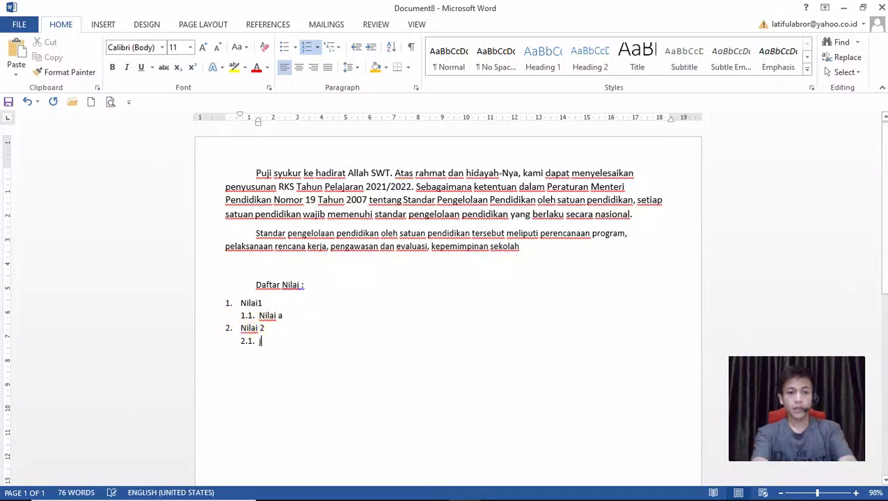
type("jdfjkd")
key("Return")
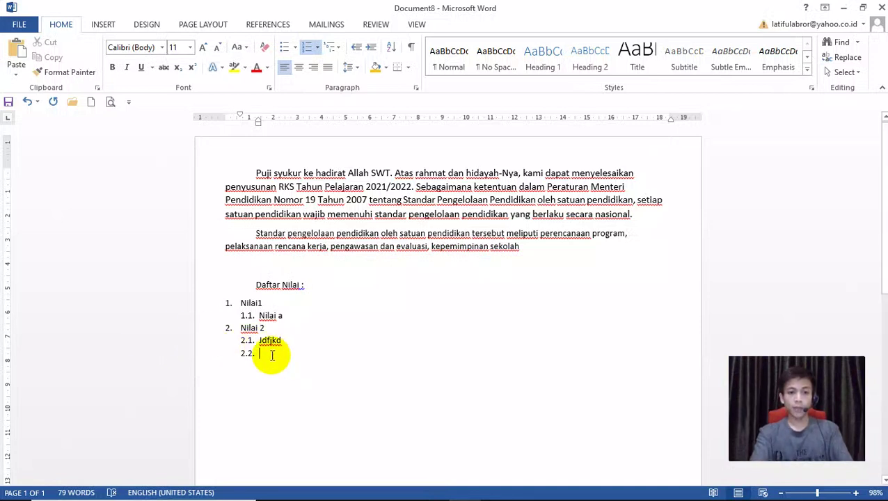
Delete the "Daftar Nilai :" line and the whole multilevel list below it, clearing the leftover numbering and indent
left_click_drag(272, 356, 256, 286)
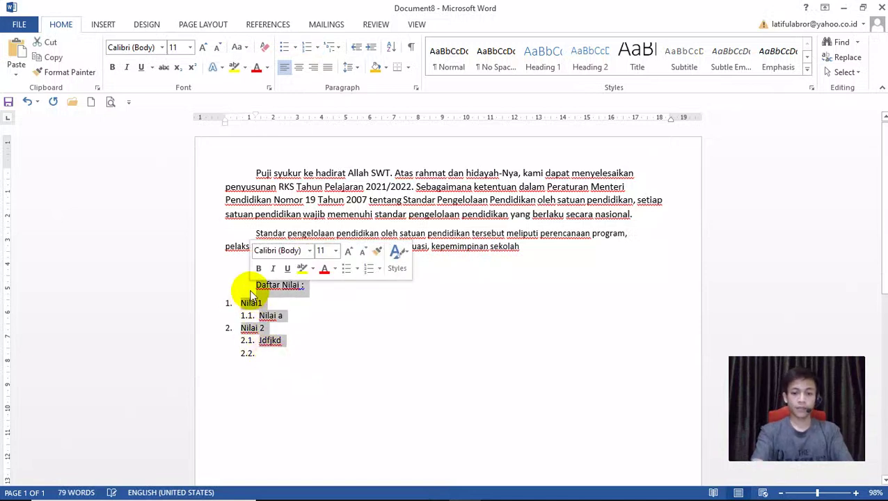
key("BackSpace")
key("BackSpace")
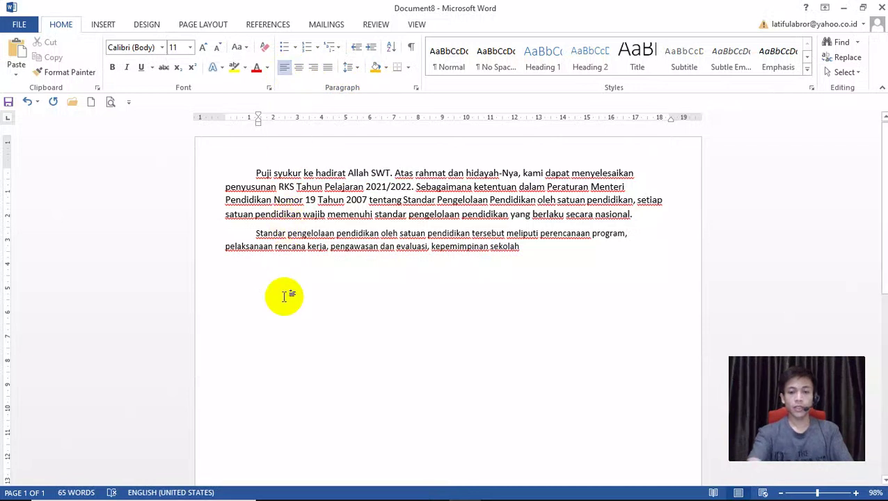
key("BackSpace")
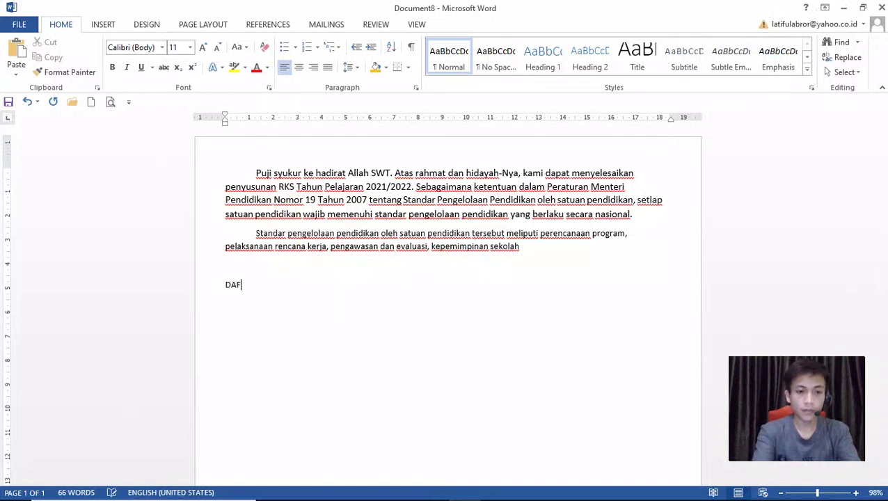
Enter the heading "DAFTAR ISI" below the second paragraph and center it
type("TAR ISI")
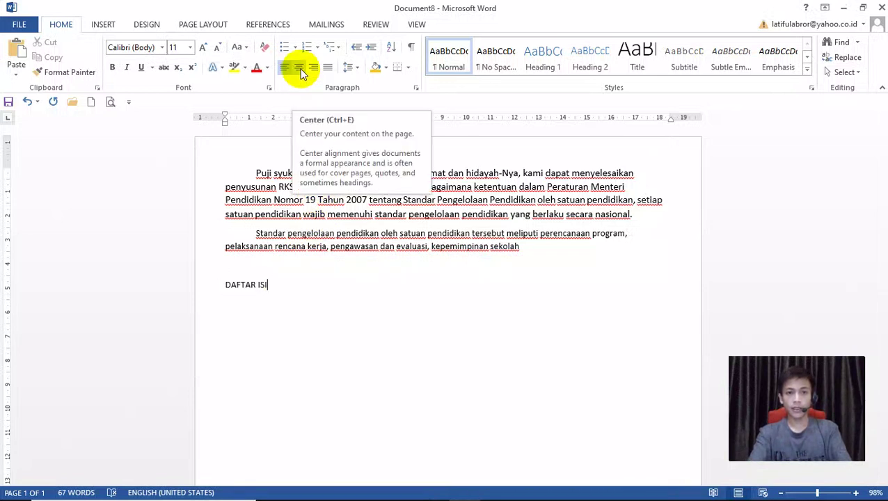
left_click(300, 68)
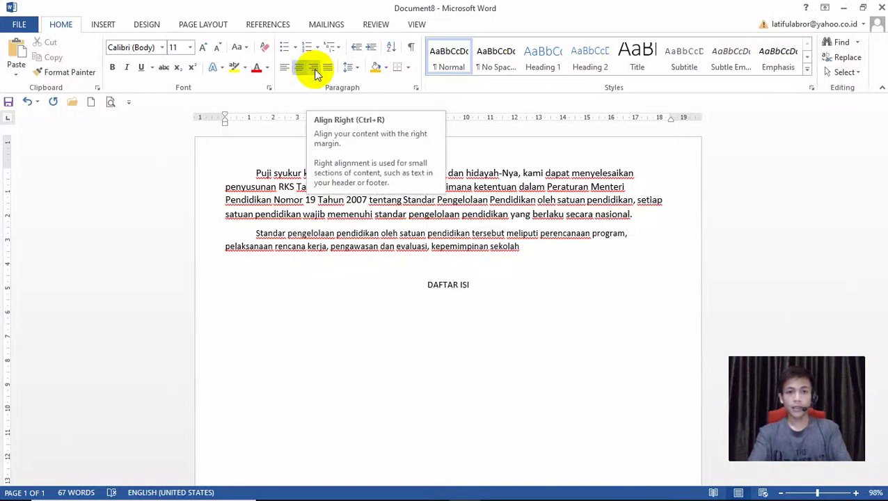
Align the "DAFTAR ISI" heading to the right margin, and finally to the left margin
left_click(314, 69)
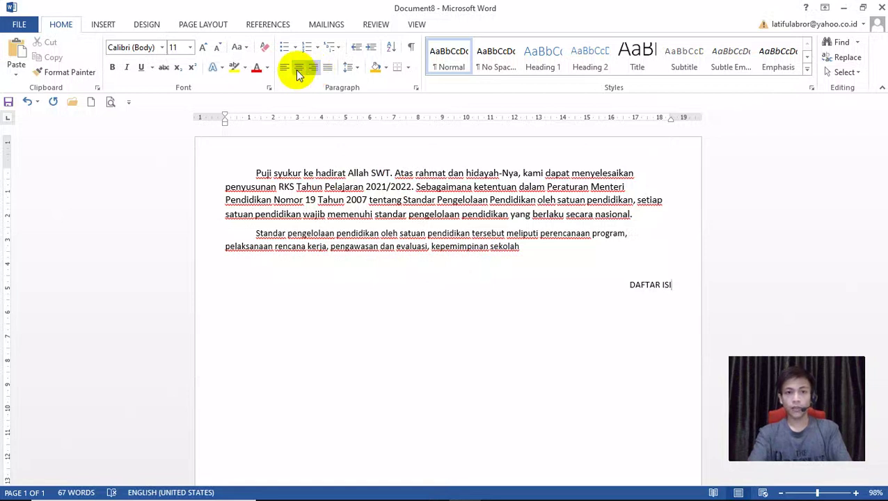
left_click(286, 71)
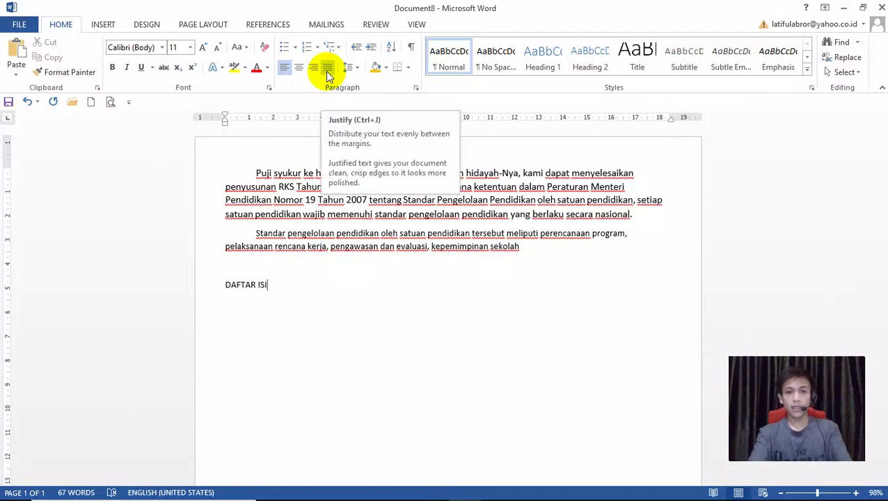
Justify both body paragraphs and delete the "DAFTAR ISI" heading below them
left_click(254, 172)
left_click_drag(253, 171, 516, 245)
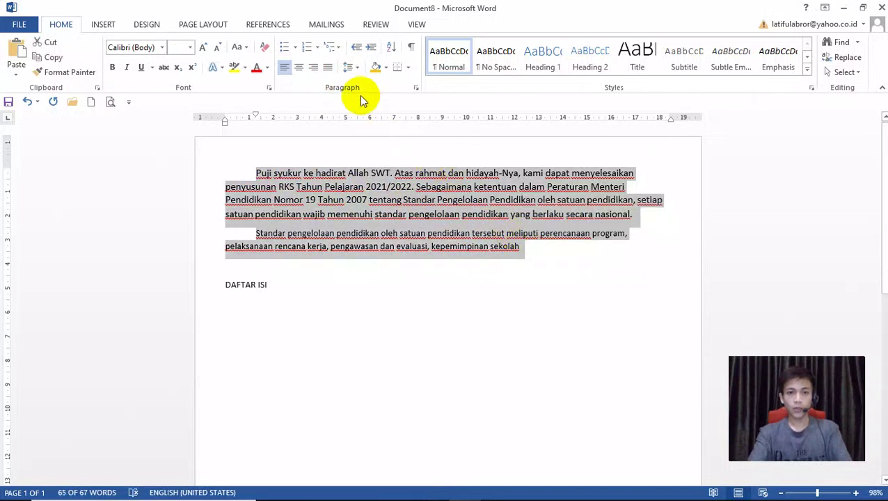
left_click(330, 70)
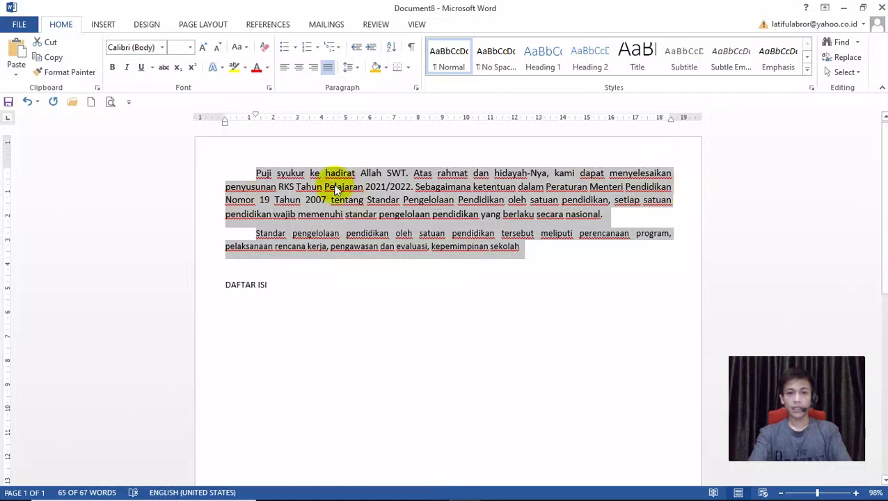
left_click(594, 248)
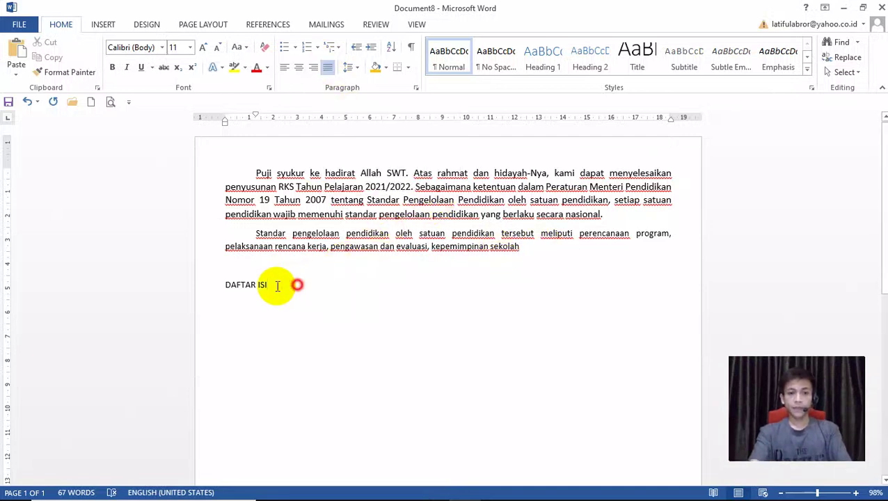
left_click_drag(271, 285, 220, 285)
key("BackSpace")
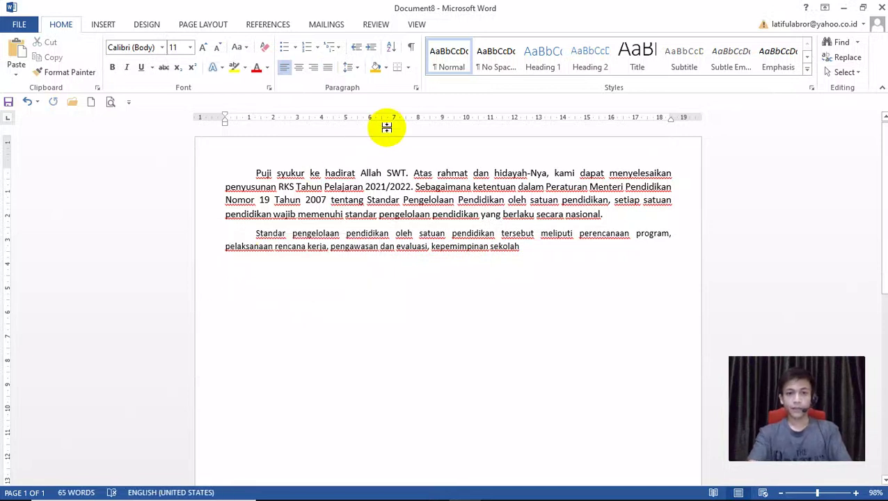
Set the line spacing of the first paragraph to 2.5
left_click(356, 71)
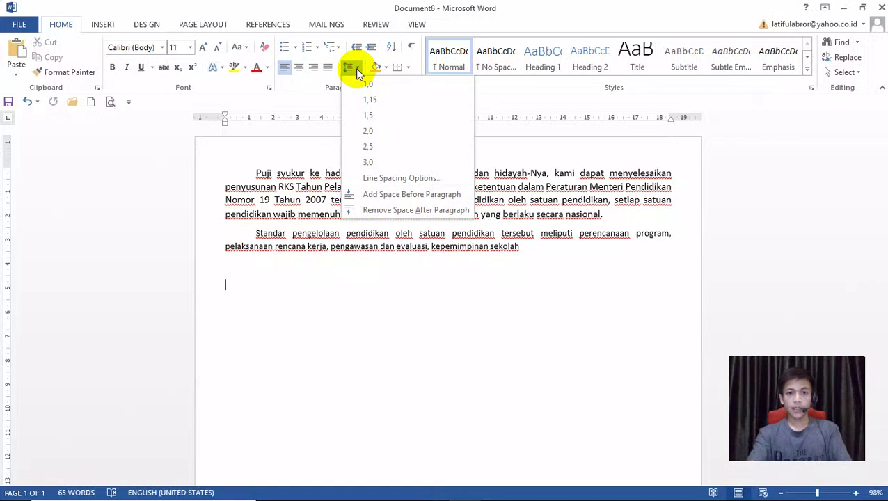
left_click(297, 268)
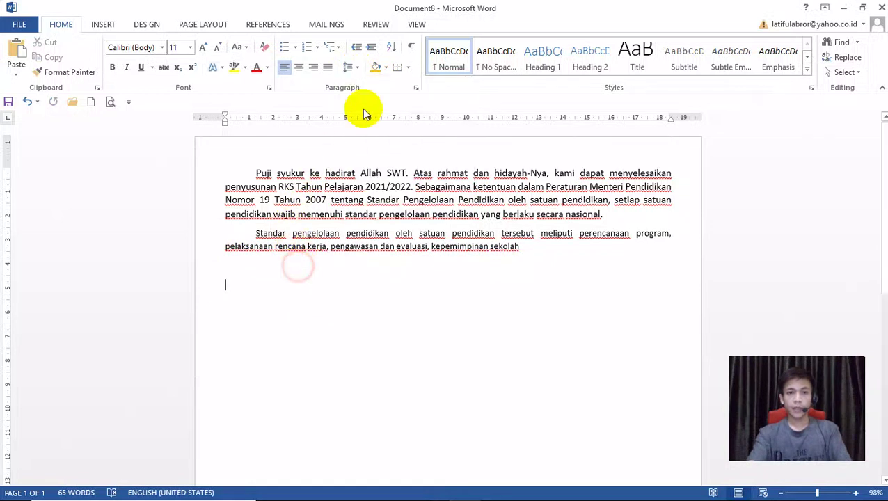
left_click(357, 70)
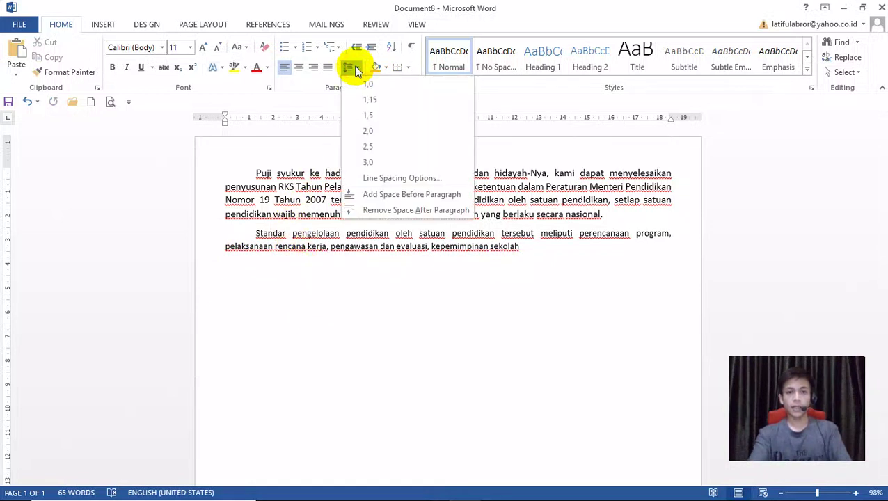
left_click(271, 250)
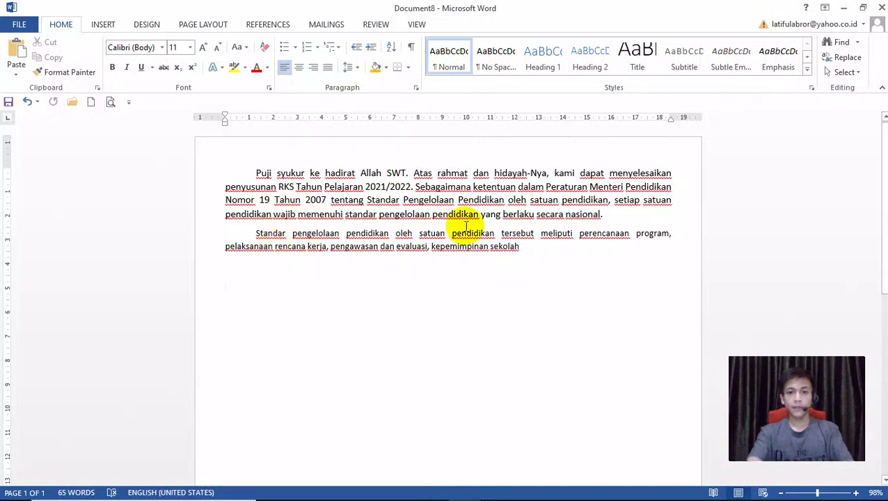
left_click(257, 173)
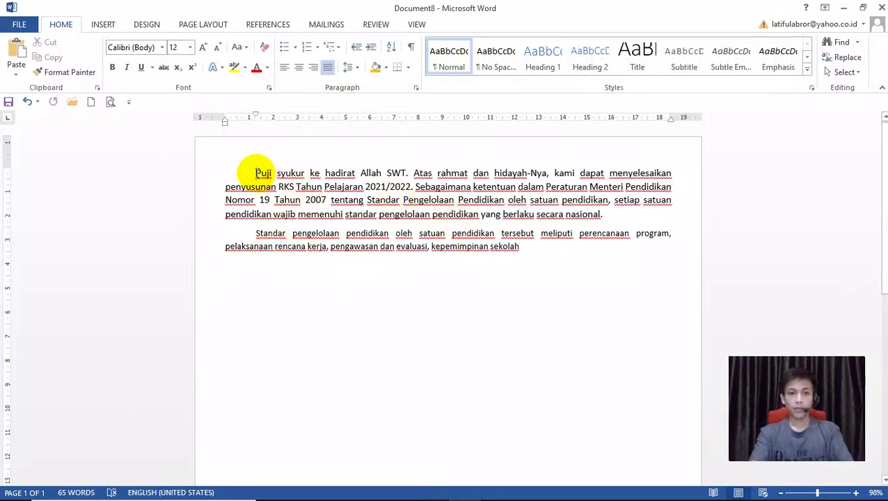
left_click_drag(256, 174, 616, 217)
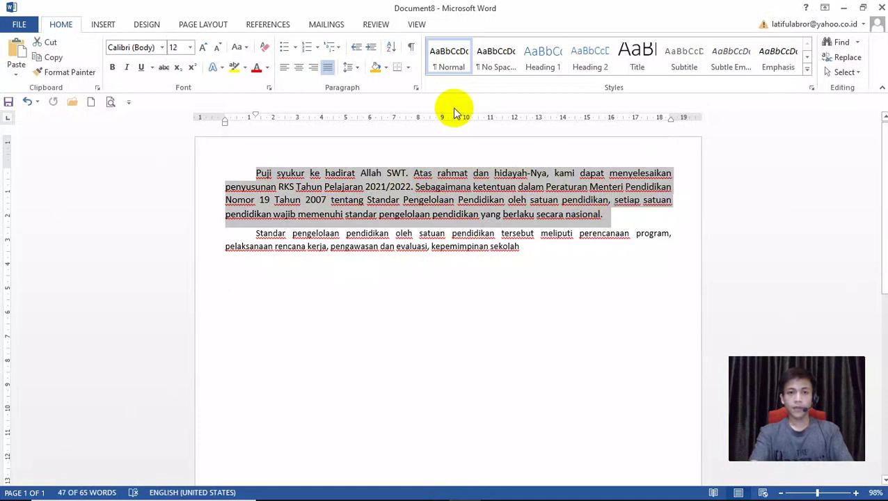
left_click(357, 69)
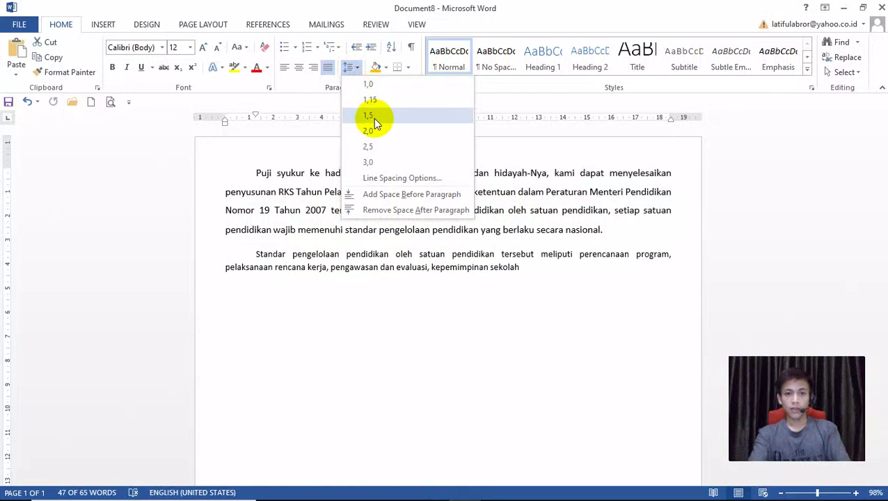
left_click(372, 148)
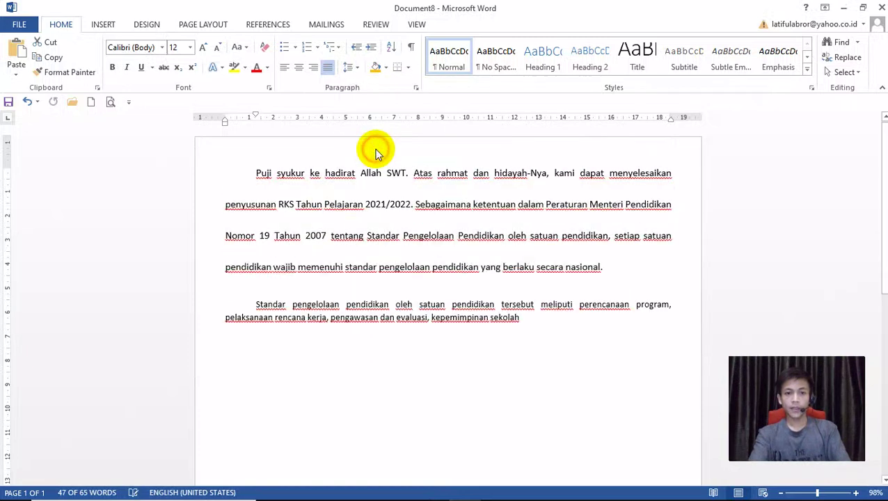
Set the line spacing of the first paragraph to single (1.0)
left_click(621, 279)
left_click_drag(616, 273, 255, 174)
left_click(357, 67)
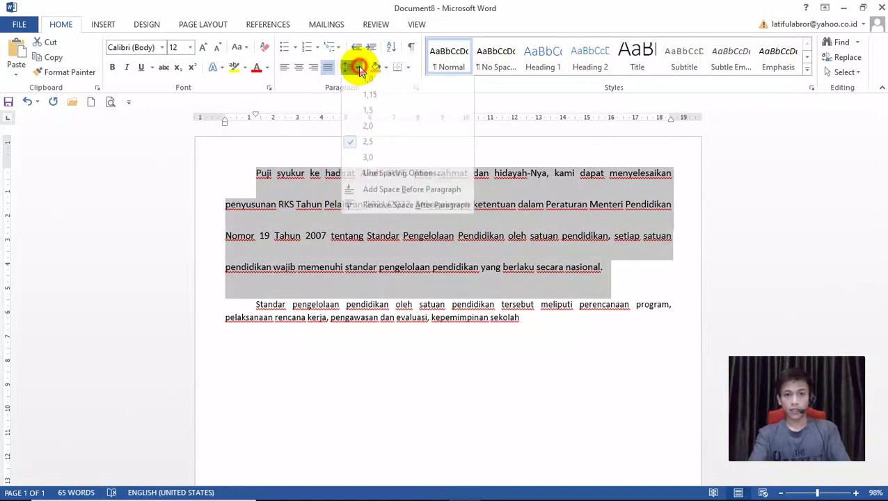
left_click(367, 85)
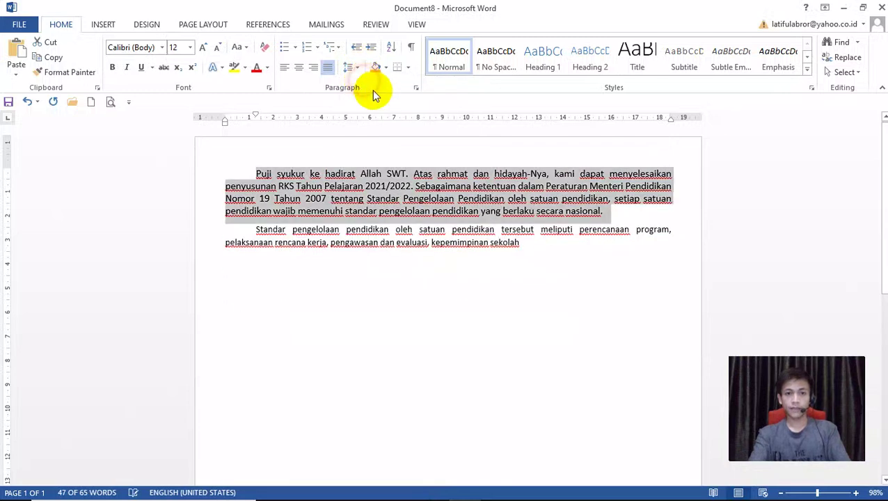
left_click(629, 209)
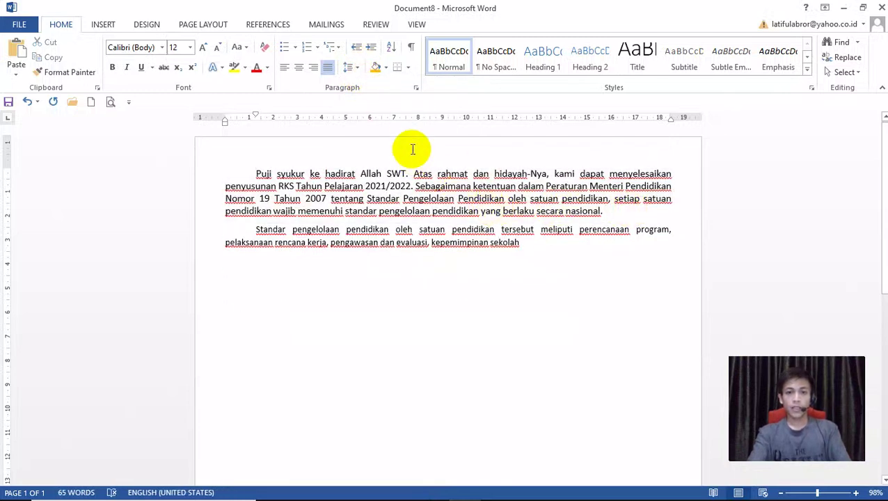
Preview the paragraph shading colors on the first paragraph and the available border options on the second paragraph
left_click_drag(630, 213, 257, 173)
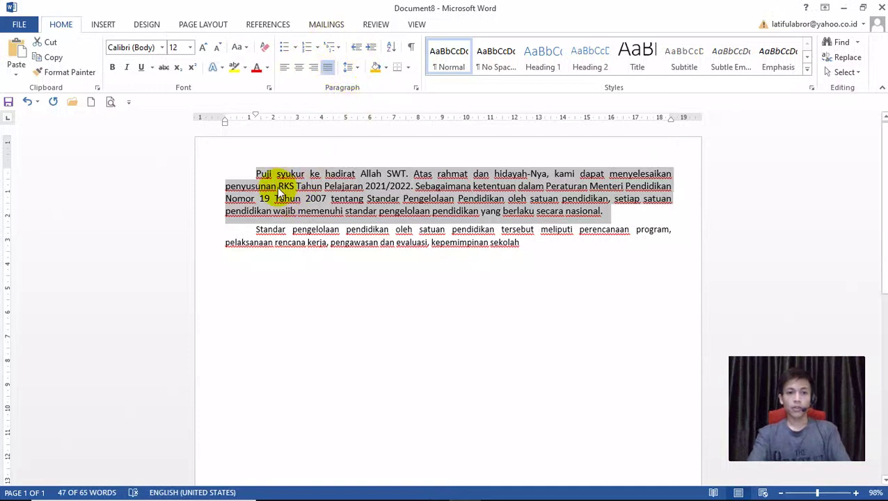
left_click(386, 68)
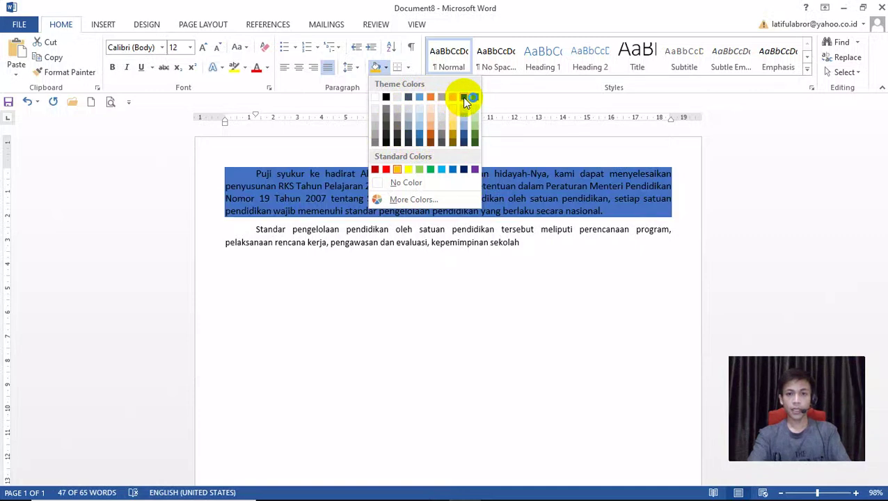
left_click(533, 247)
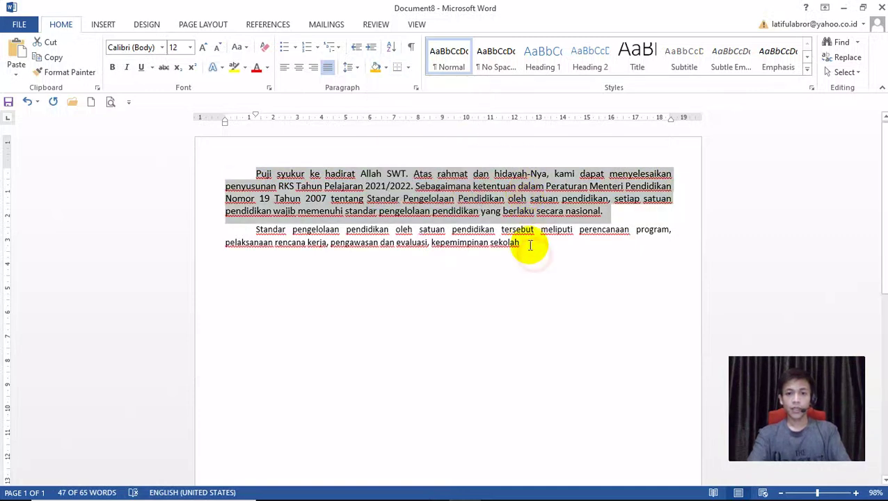
left_click(528, 243)
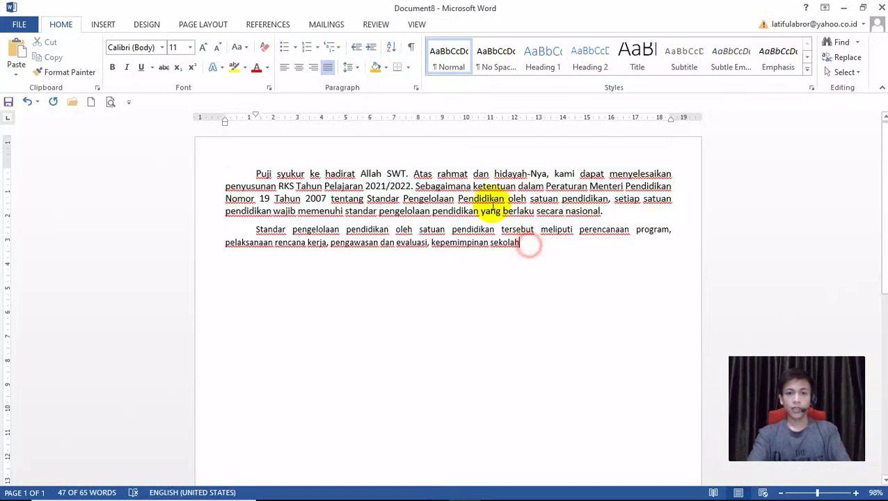
left_click(408, 70)
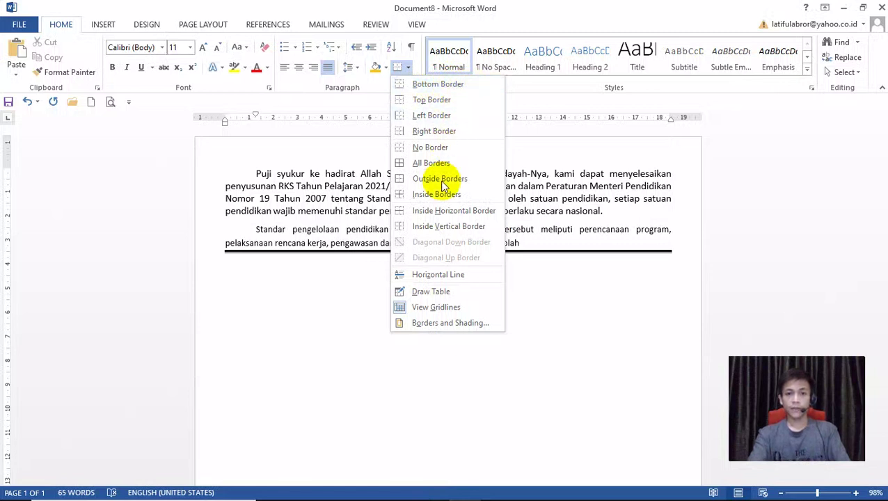
left_click(574, 295)
Replace both paragraphs with a centered three-line letterhead: "PEMERITAH KABUPATEN MAJALENGKA", "KECAMATAN MAJA" and the street address
left_click_drag(557, 260, 248, 180)
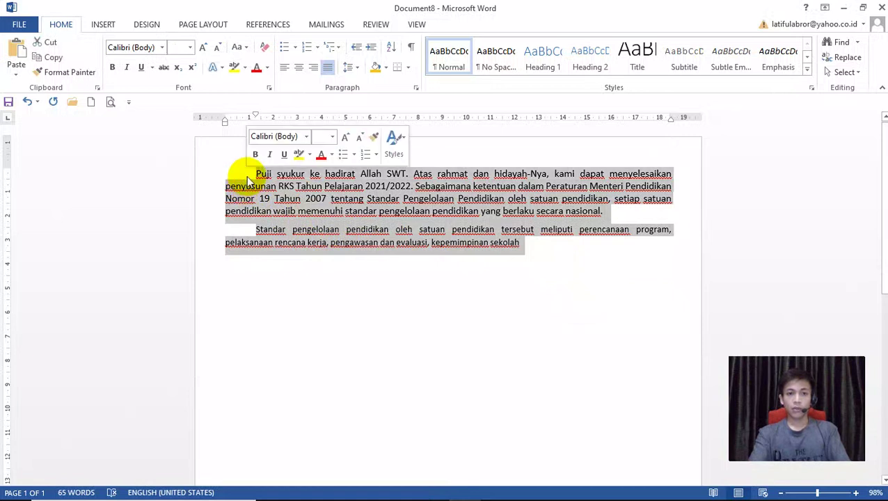
key("BackSpace")
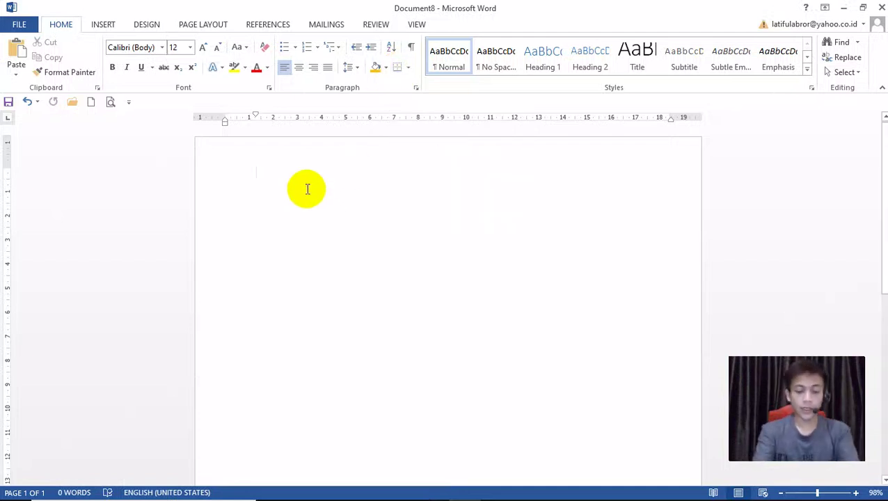
type("PEMERITAH KABUPATEN MAJALENGKA")
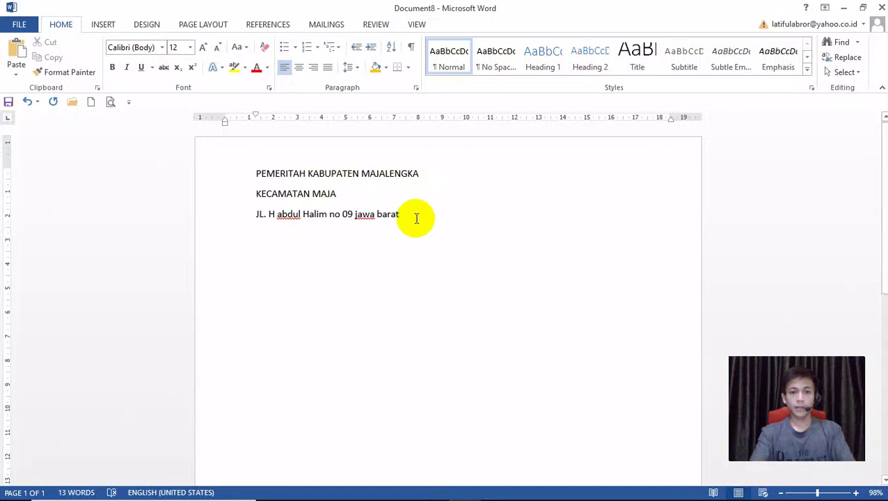
left_click_drag(416, 218, 273, 178)
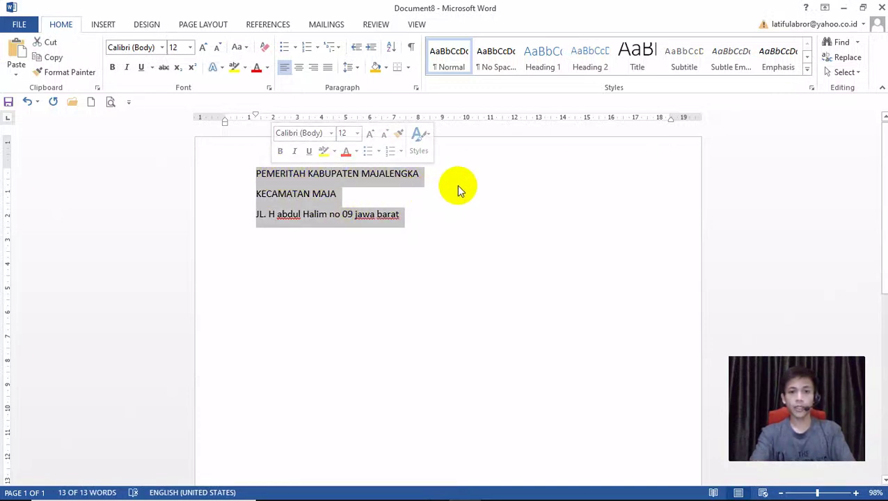
left_click(301, 73)
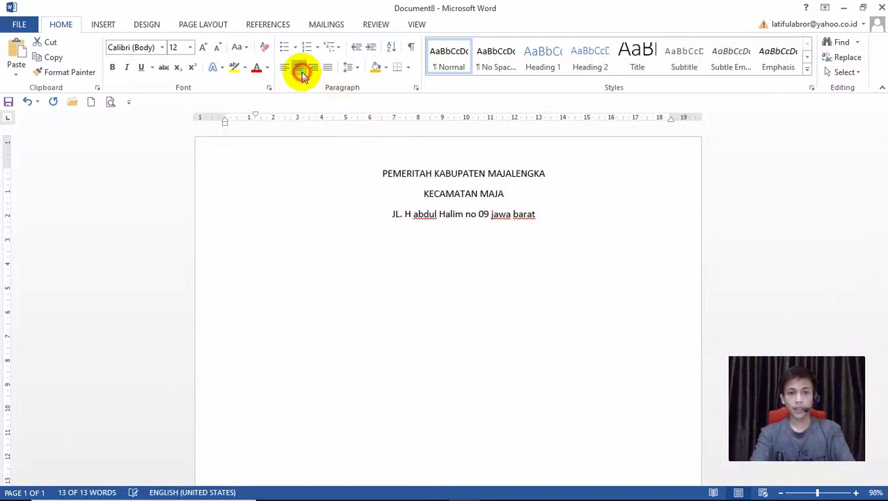
Start a new empty line below the letterhead's address and give it a bottom border
left_click(562, 221)
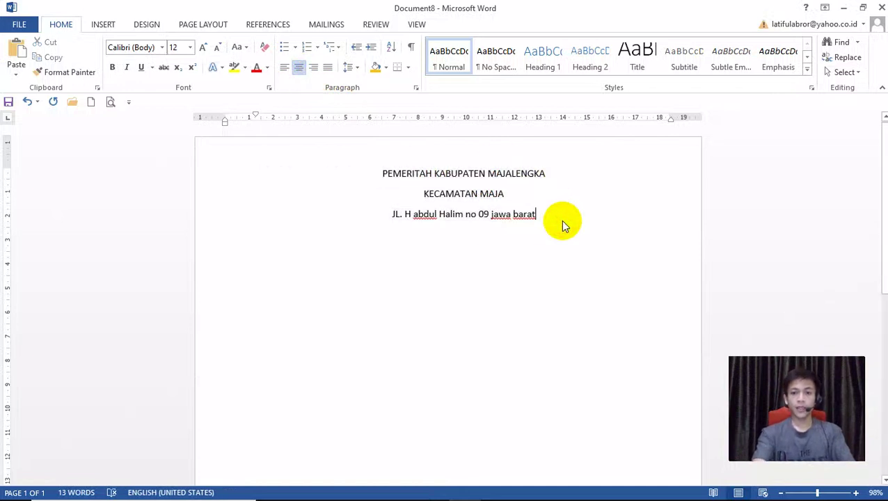
key("Return")
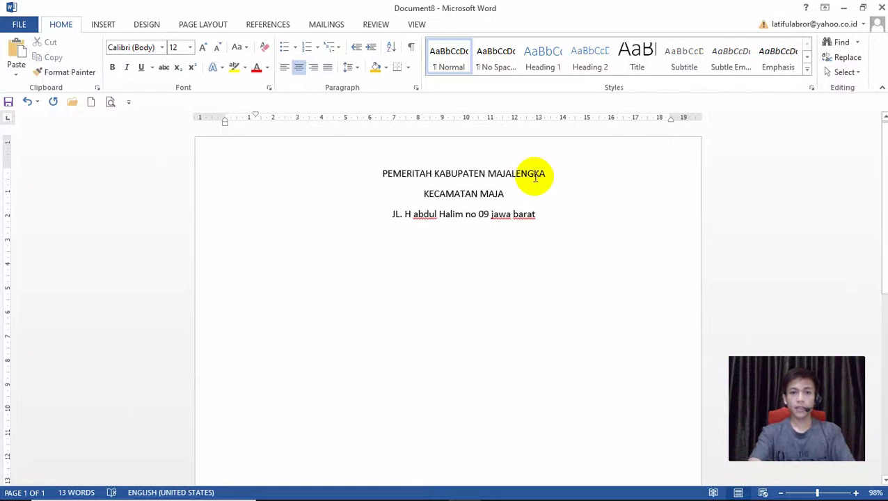
left_click(408, 68)
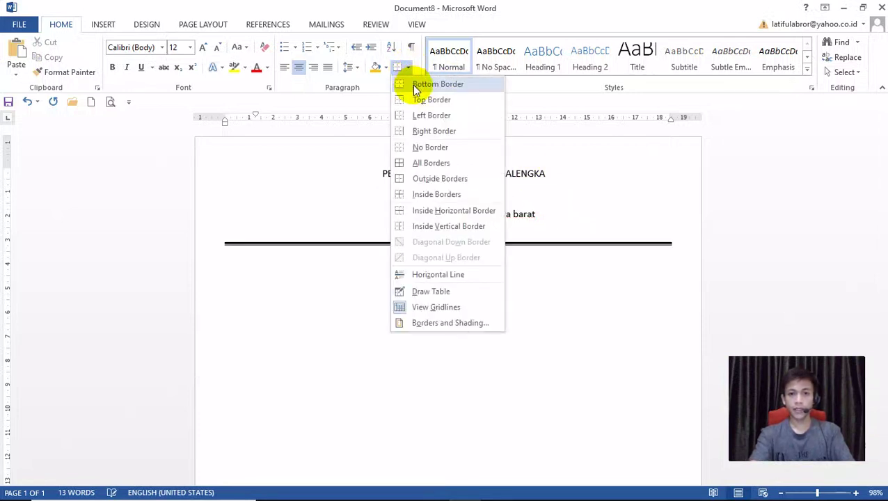
left_click(412, 85)
left_click(586, 214)
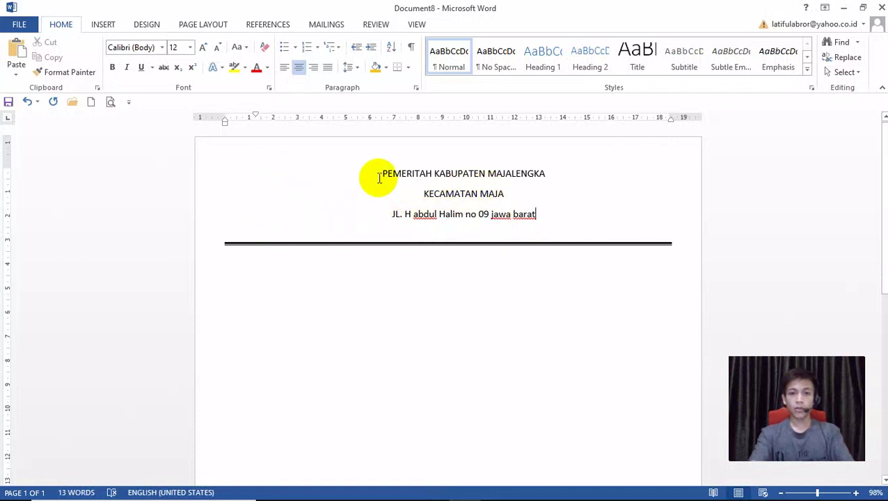
Delete the whole letterhead together with the bordered line, leaving the page empty
left_click_drag(381, 175, 525, 263)
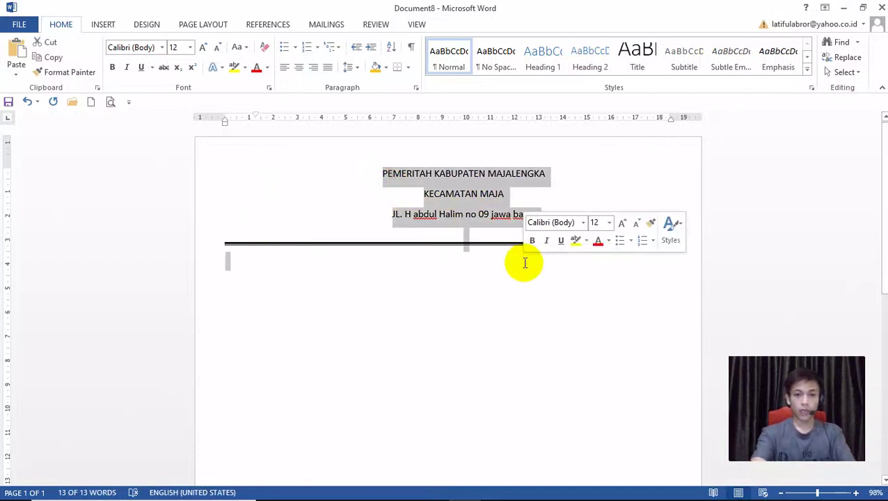
key("Delete")
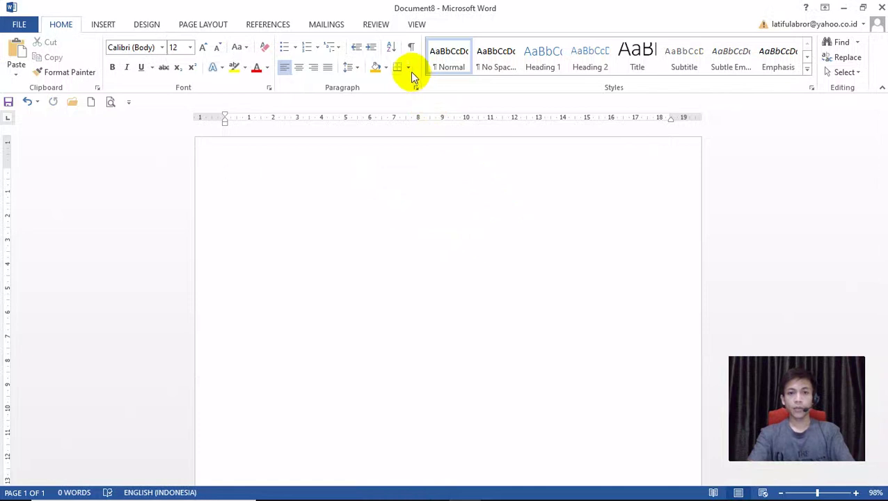
left_click(408, 67)
left_click(302, 232)
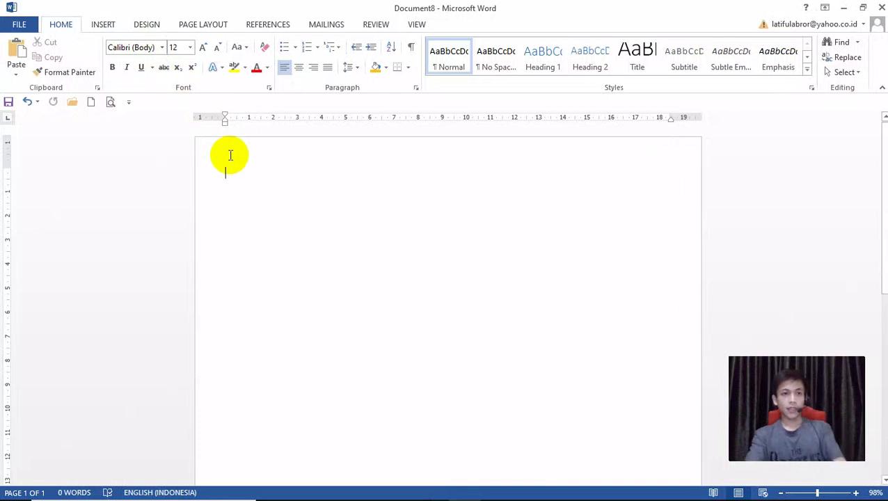
Insert the built-in Austin cover page into the empty document
left_click(105, 27)
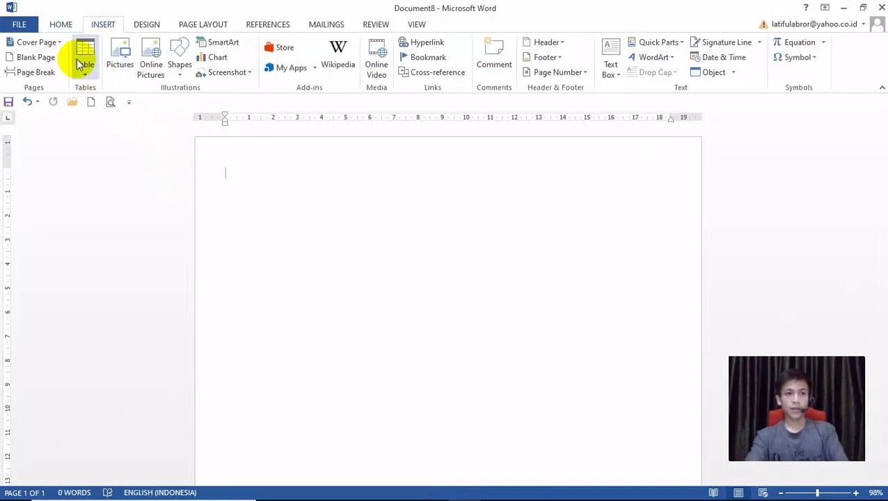
left_click(60, 45)
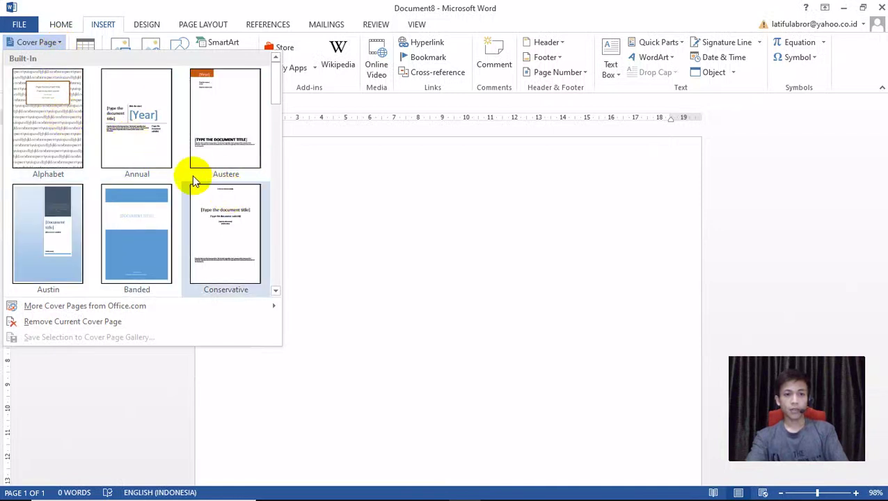
left_click(66, 227)
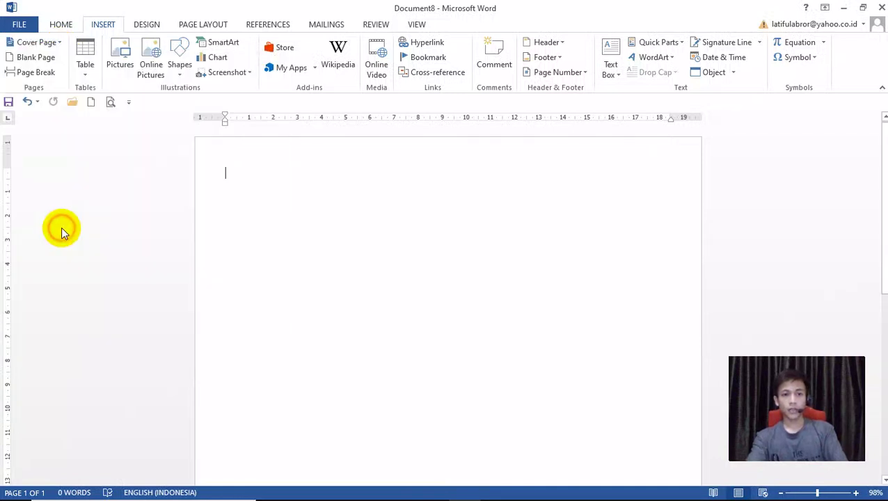
mouse_move(884, 162)
left_mouse_down()
mouse_move(884, 356)
mouse_move(884, 160)
left_mouse_up()
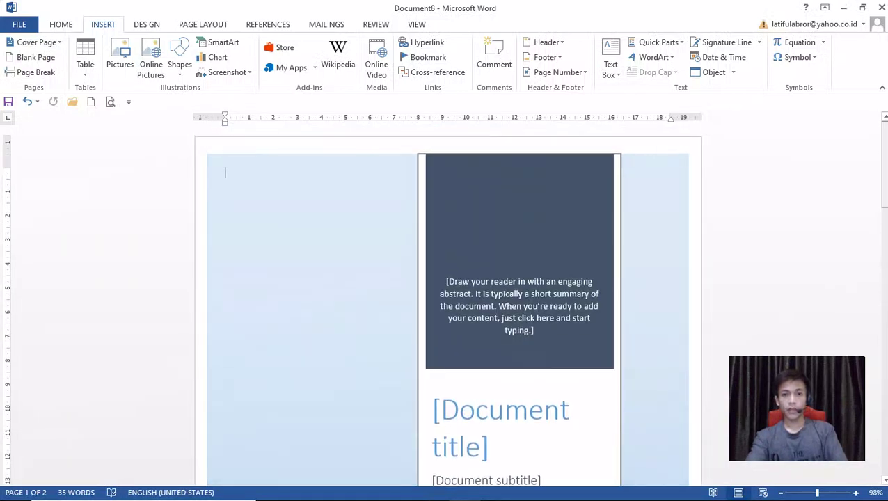
Insert a blank page and place the cursor near the start of the first page
left_click(34, 57)
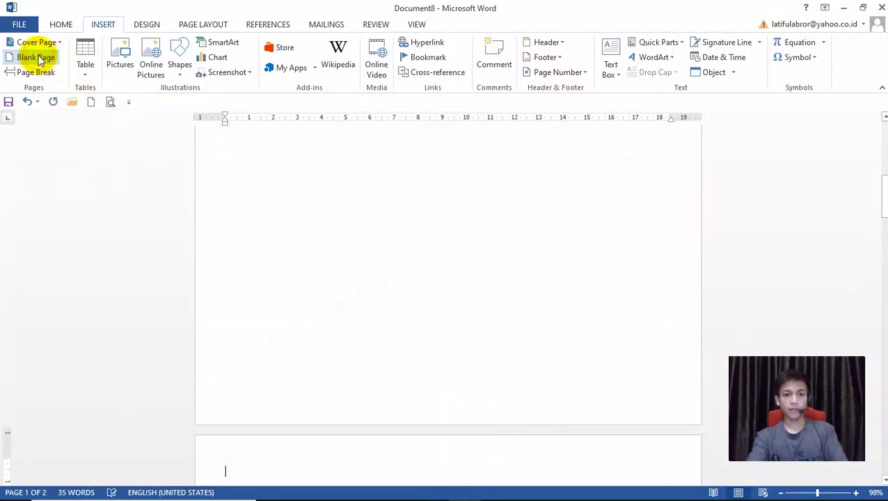
left_click_drag(882, 195, 882, 129)
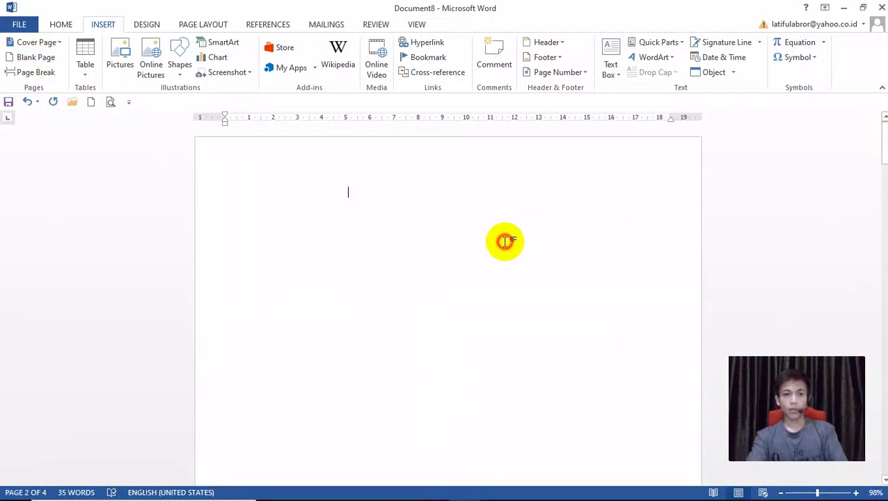
left_click(247, 182)
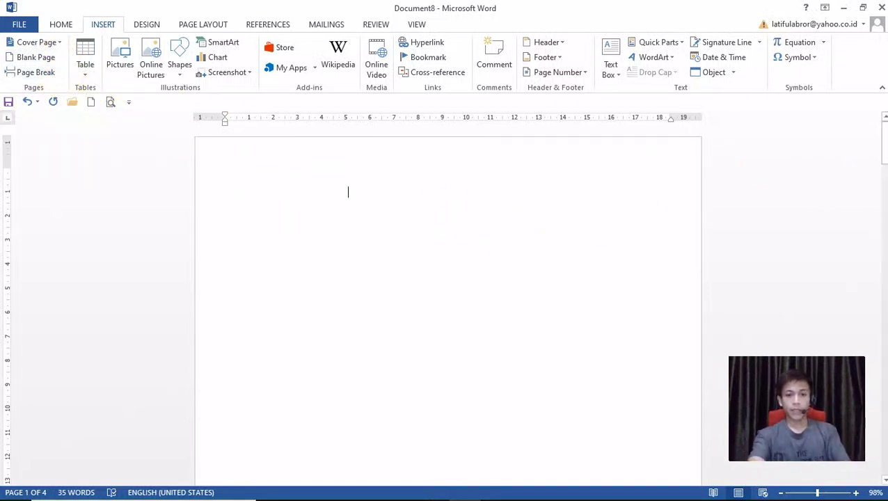
Remove the tab indents before the cursor on the first page and insert a page break
key("BackSpace")
key("BackSpace")
key("BackSpace")
key("BackSpace")
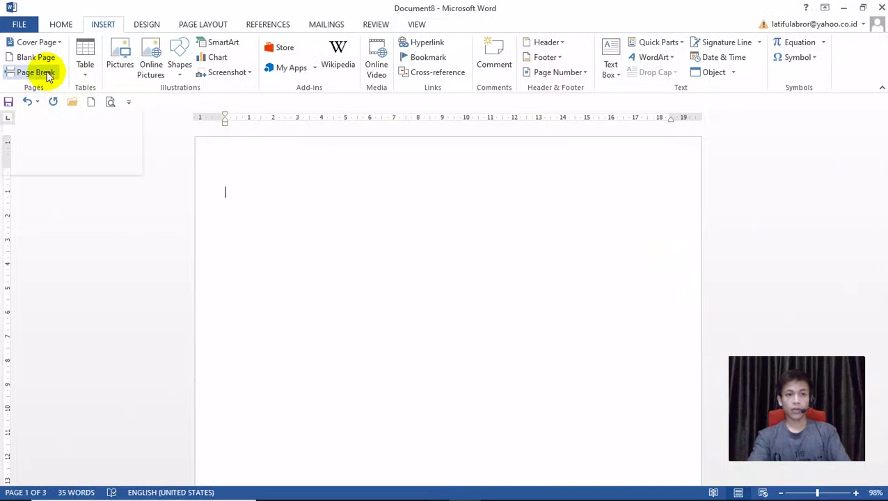
mouse_move(884, 151)
left_mouse_down()
mouse_move(884, 284)
mouse_move(885, 147)
left_mouse_up()
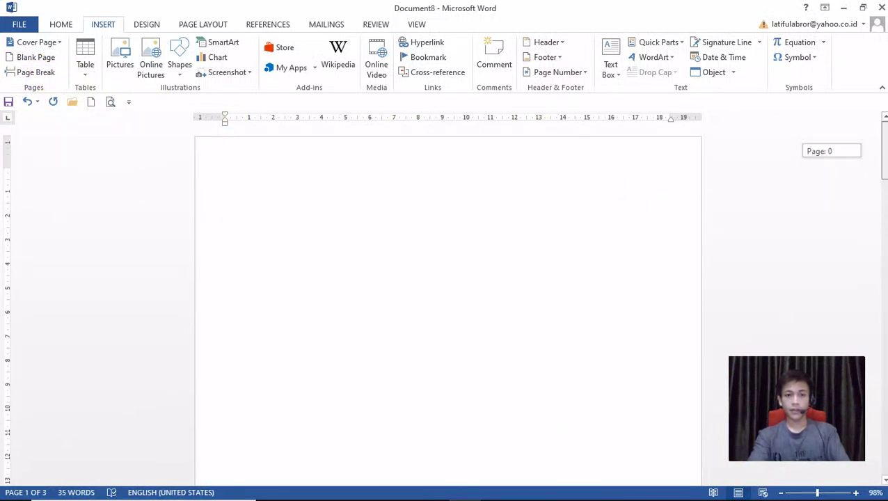
left_click(406, 192)
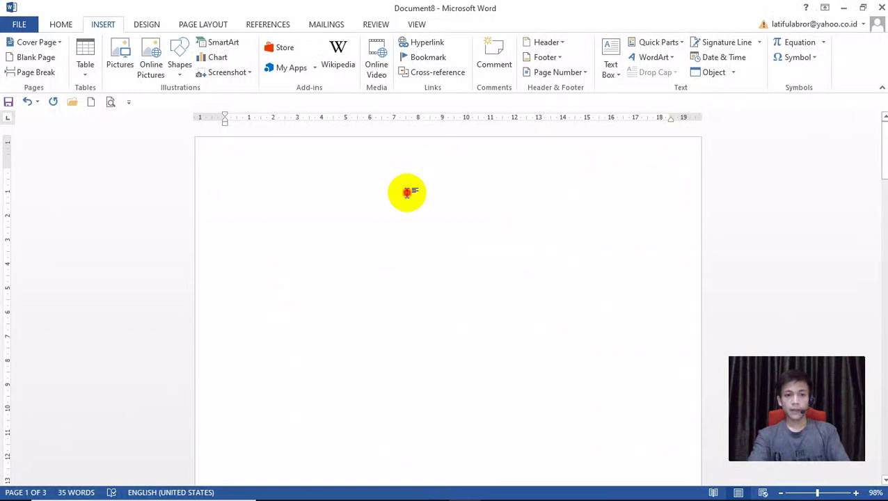
left_click(32, 74)
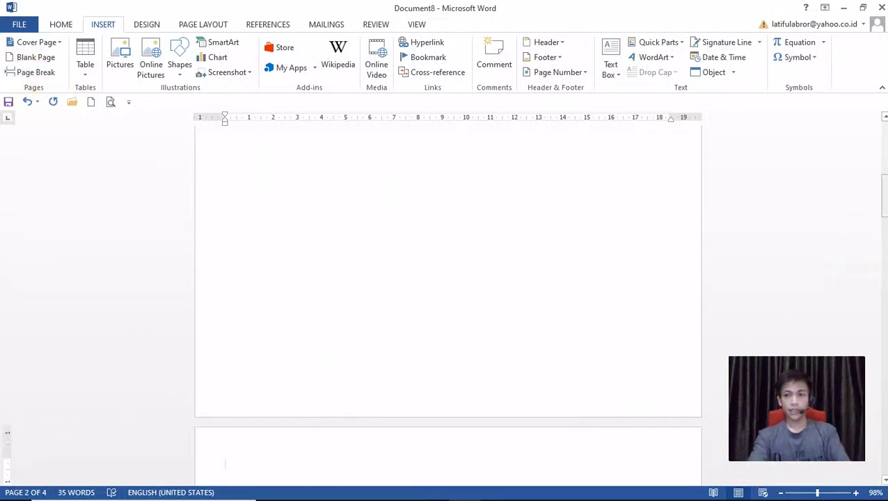
Add two empty lines at the start of the second page and indent the cursor by four tabs
left_click_drag(882, 196, 882, 193)
left_click_drag(883, 138, 883, 217)
key("Return")
key("Return")
key("Tab")
key("Tab")
key("Tab")
key("Tab")
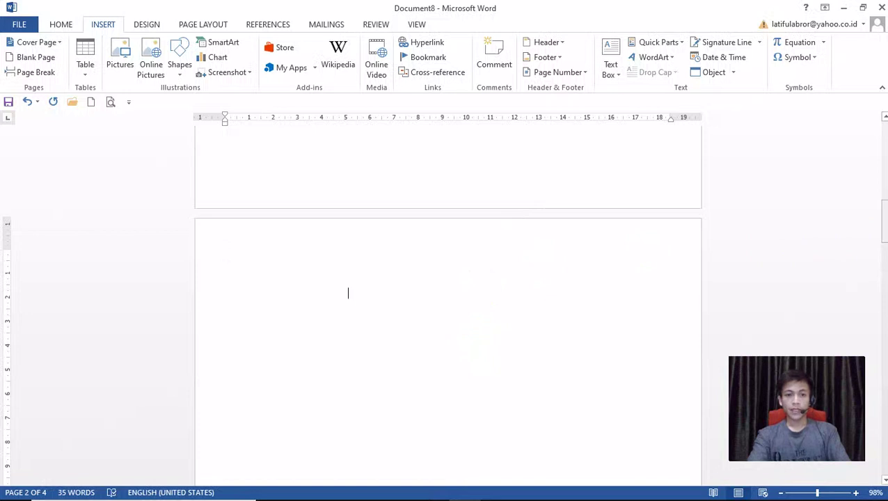
Delete the four tabs and the last added empty line on the second page, and return to the first page
key("BackSpace")
key("BackSpace")
key("BackSpace")
key("BackSpace")
key("BackSpace")
left_click_drag(883, 222, 878, 188)
left_click(525, 222)
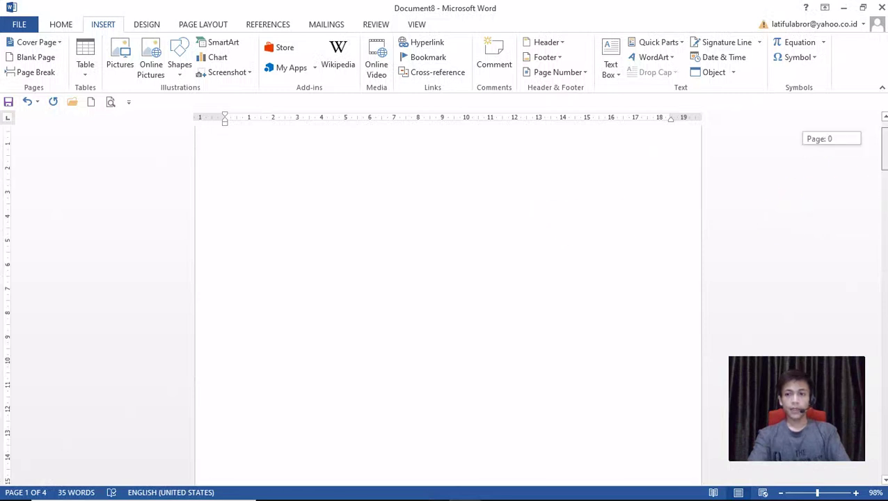
Look over the blank pages and preview the available table insertion options on the first page
scroll(447, 299, "down", 8)
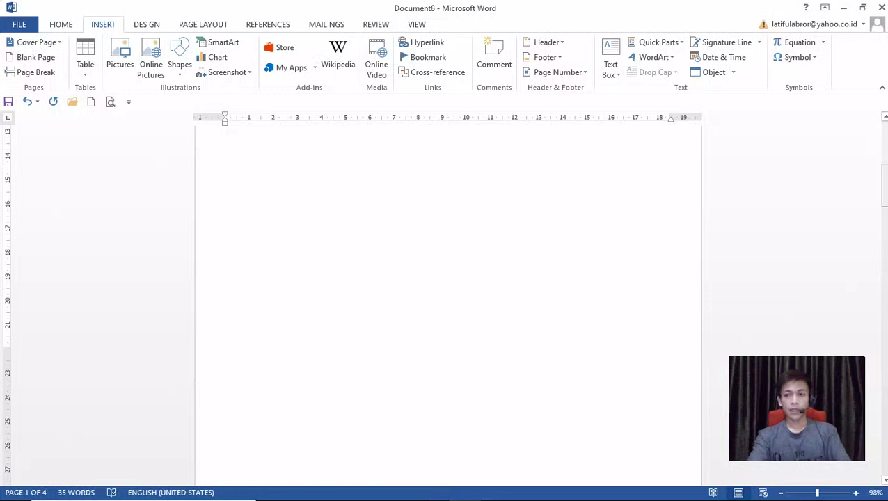
left_click_drag(882, 185, 878, 114)
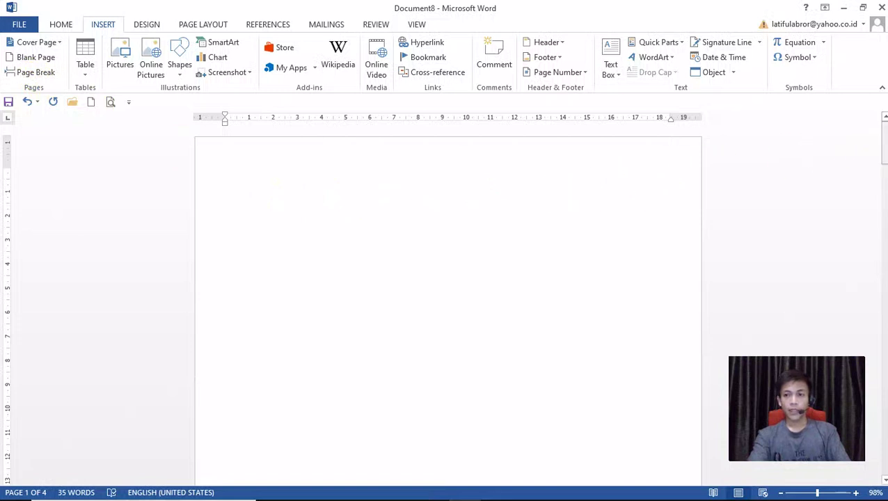
left_click_drag(883, 139, 883, 216)
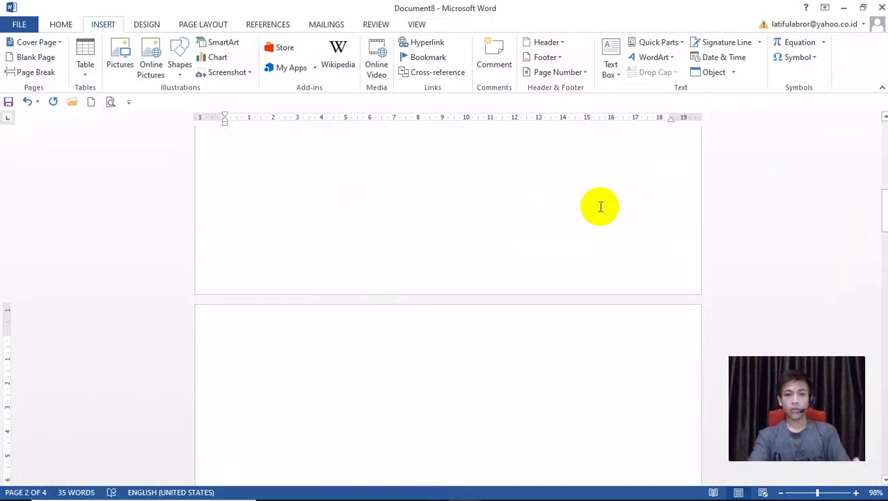
key("ctrl+Home")
left_click_drag(883, 156, 883, 148)
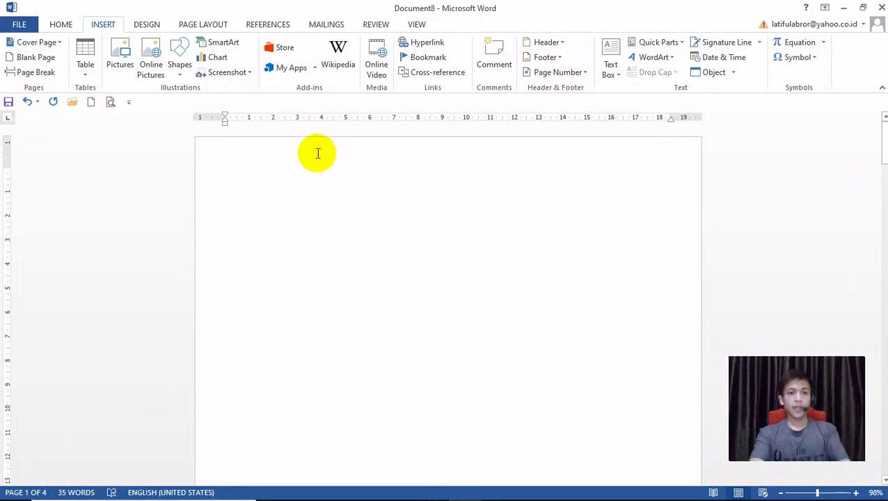
left_click(95, 73)
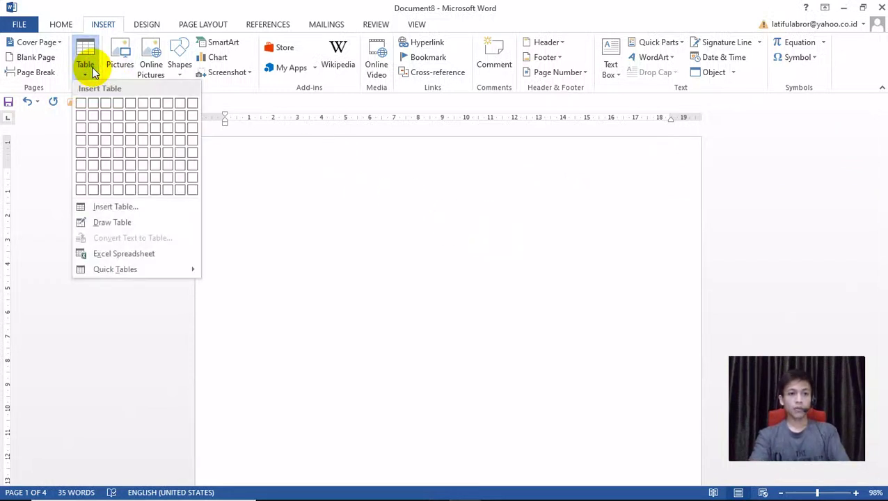
left_click(94, 70)
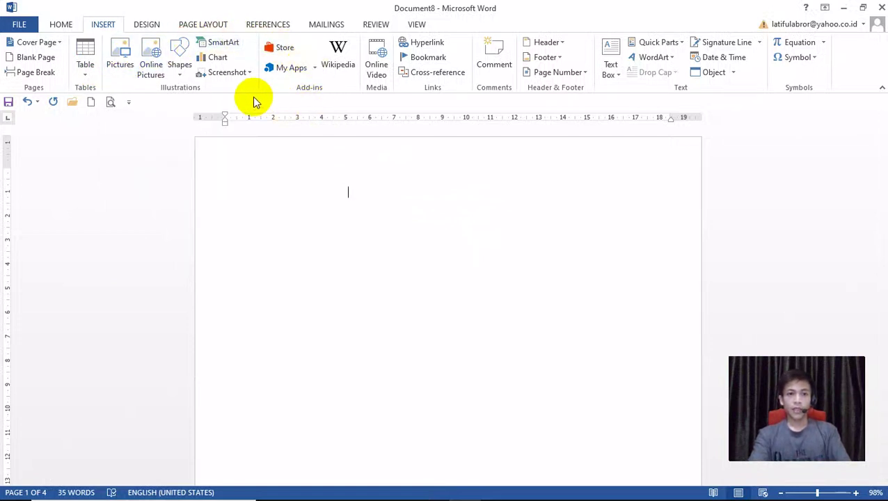
Draw a rectangle about 10.2 cm wide and 2.2 cm high on the first page, and delete it again
left_click(179, 69)
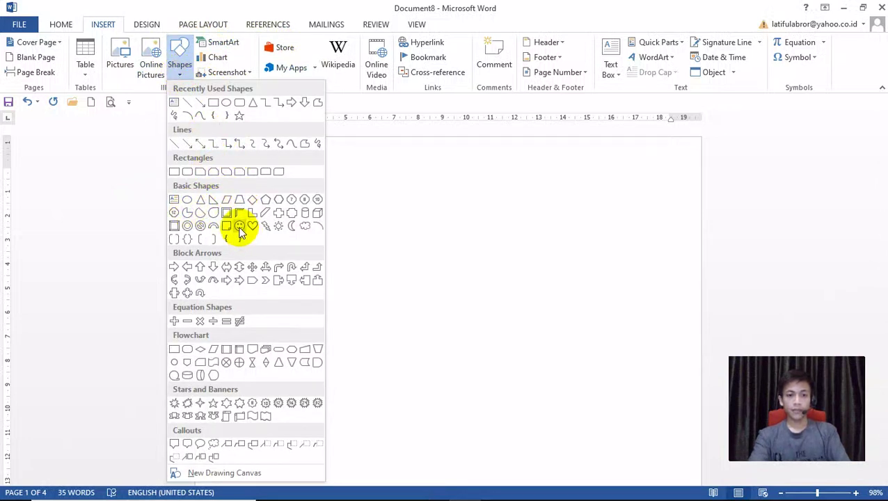
left_click(214, 103)
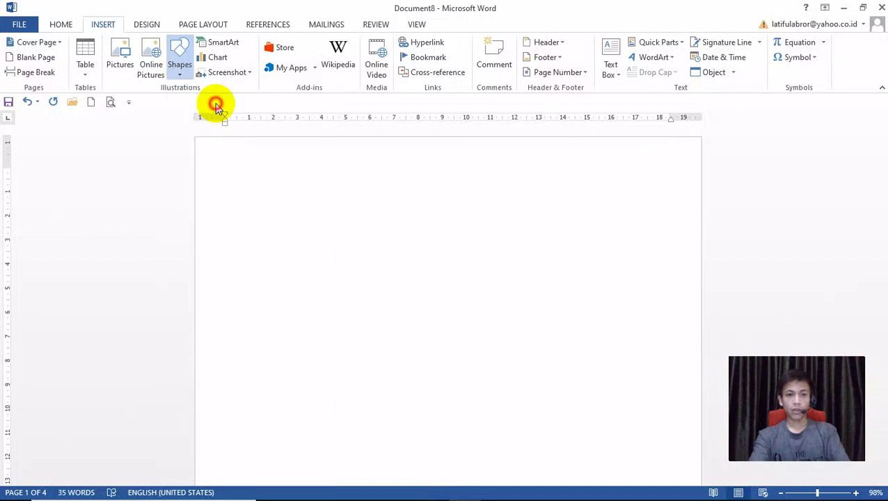
mouse_move(310, 224)
left_mouse_down()
mouse_move(565, 272)
mouse_move(558, 277)
left_mouse_up()
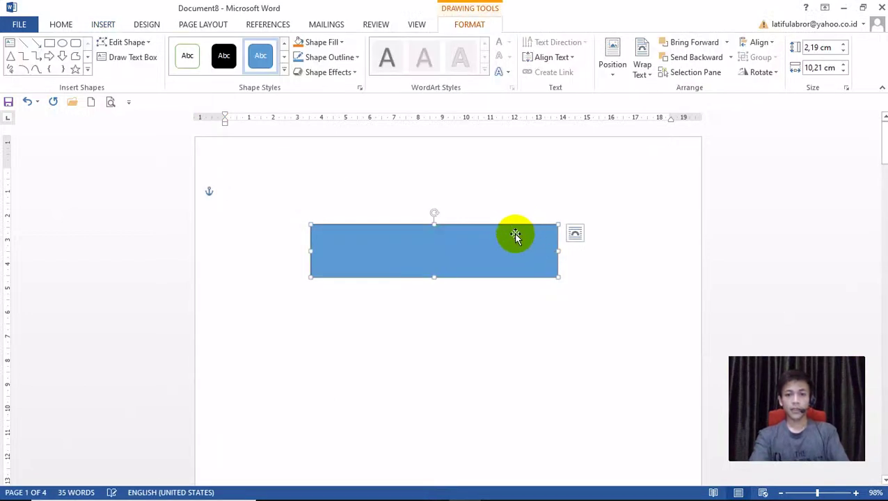
key("Delete")
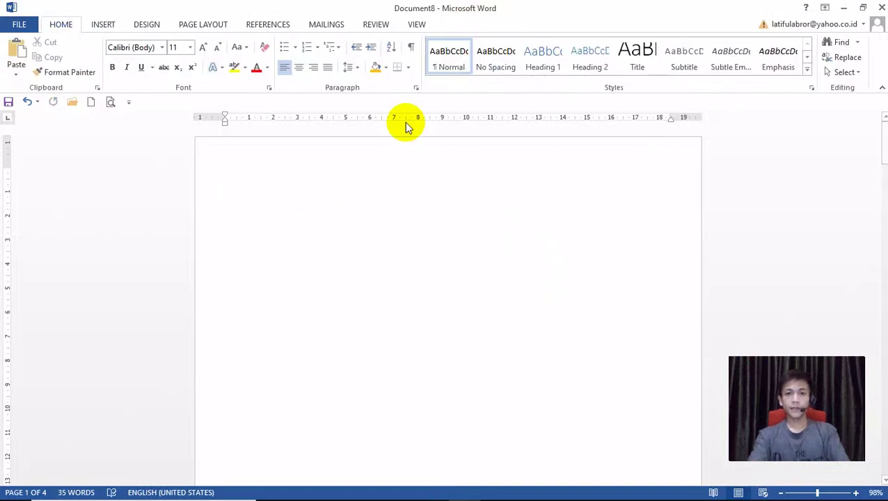
Preview the built-in header and footer designs without inserting any of them
left_click(98, 26)
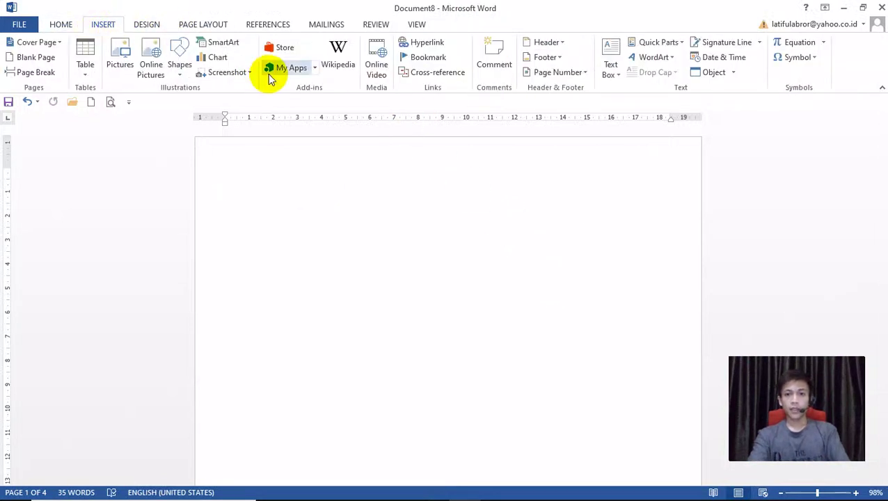
left_click(553, 45)
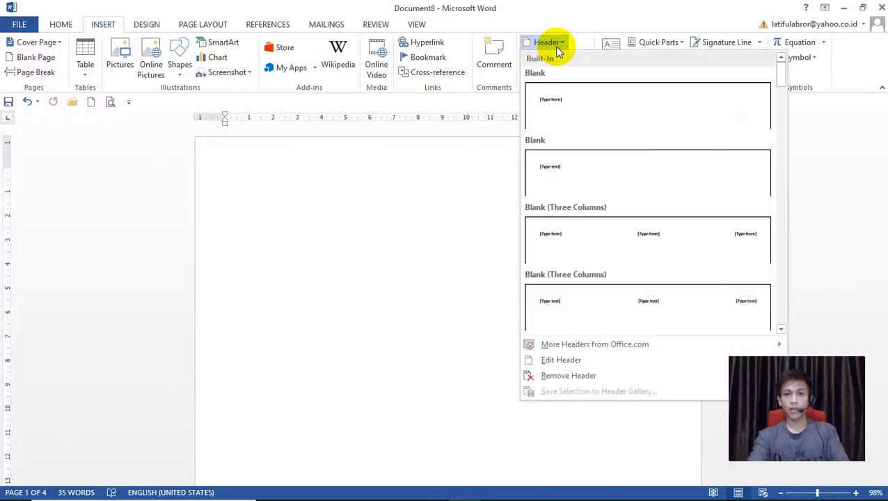
left_click(557, 50)
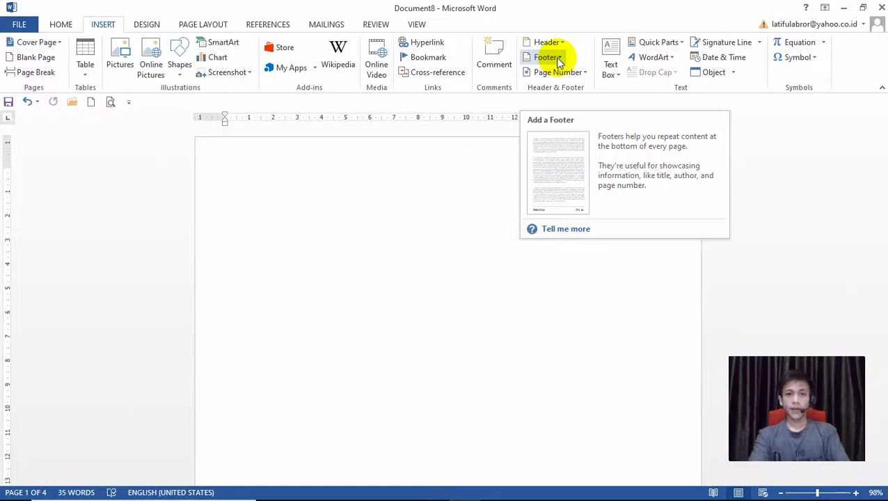
double_click(367, 218)
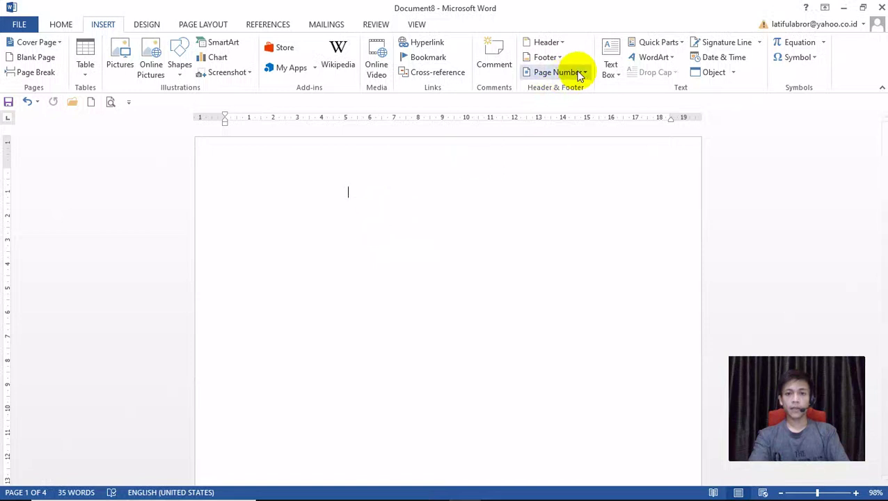
left_click(555, 47)
left_click(555, 47)
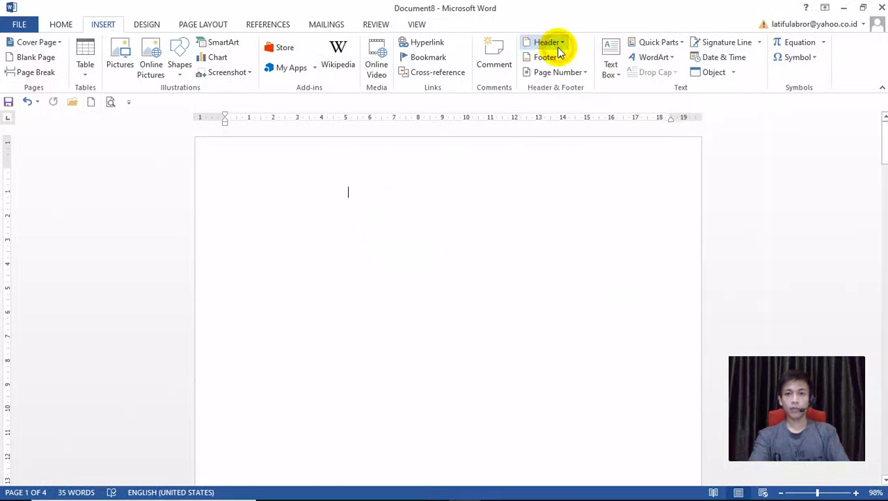
left_click(558, 59)
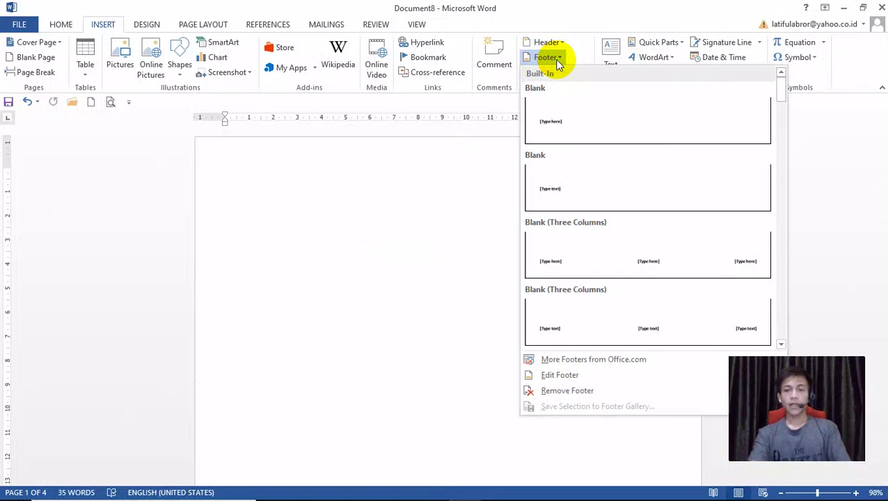
left_click(405, 221)
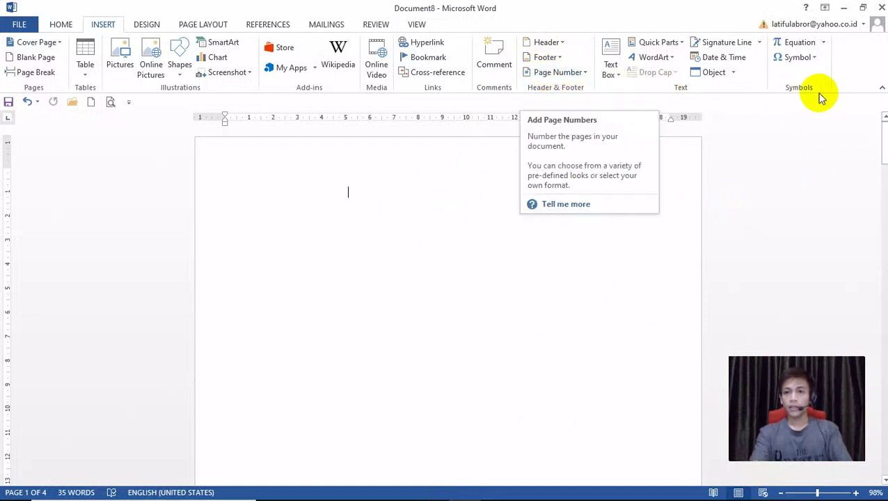
Select and delete the entire content of the document
left_click(61, 25)
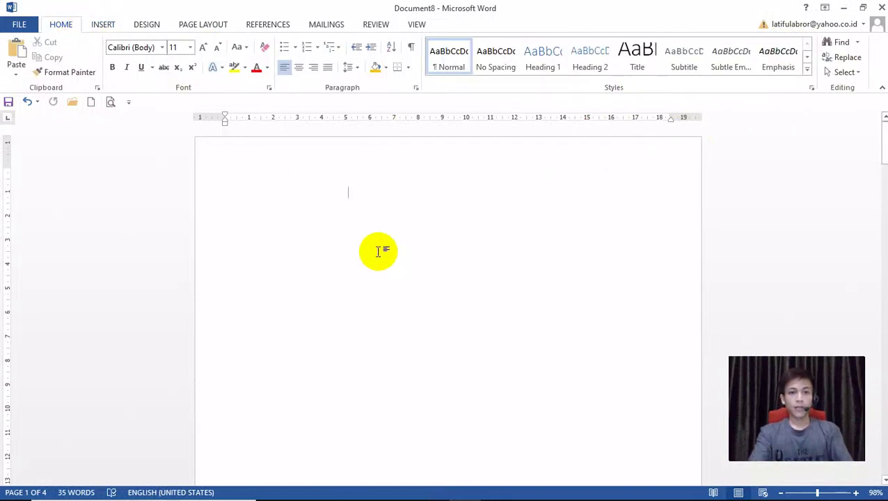
key("ctrl+a")
key("Delete")
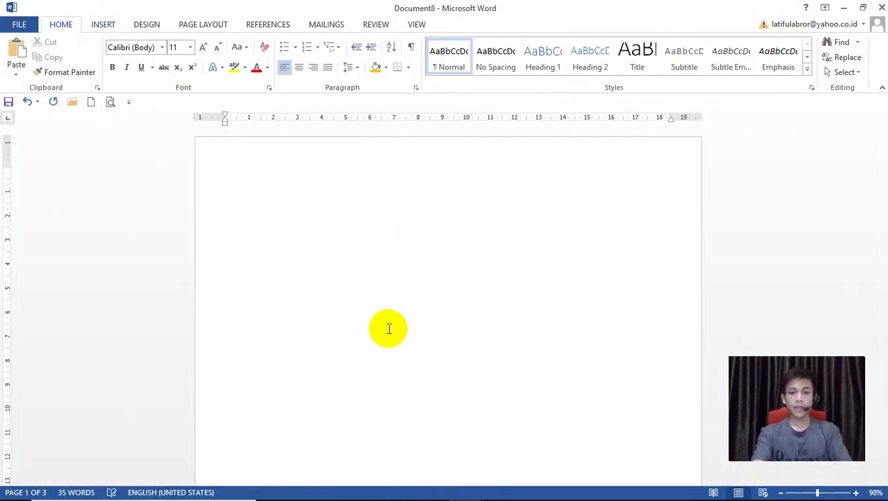
Switch to Document2 to check the list of basic Word lesson topics, and return to the blank Document8
mouse_move(410, 498)
left_click(462, 493)
left_click(402, 436)
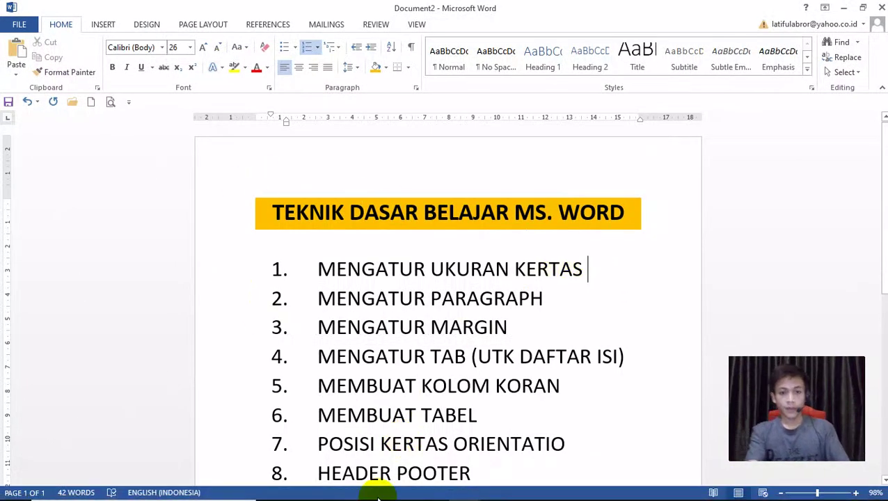
mouse_move(377, 495)
left_click(478, 491)
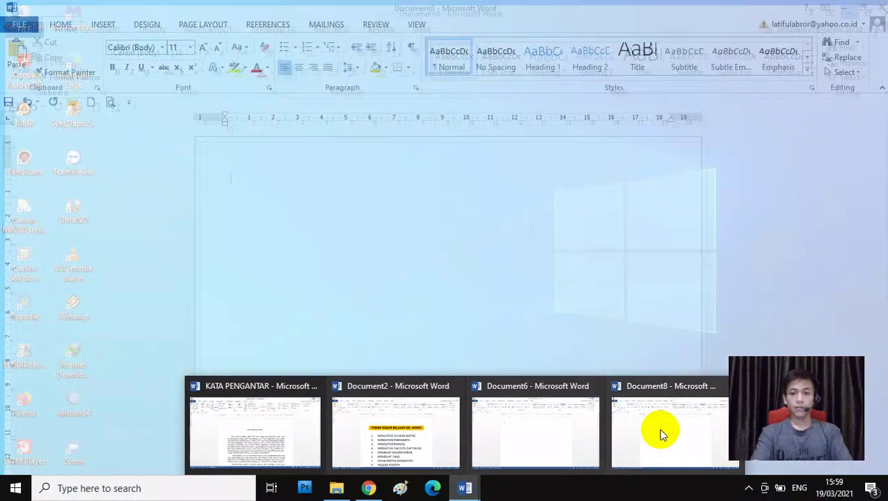
left_click(659, 430)
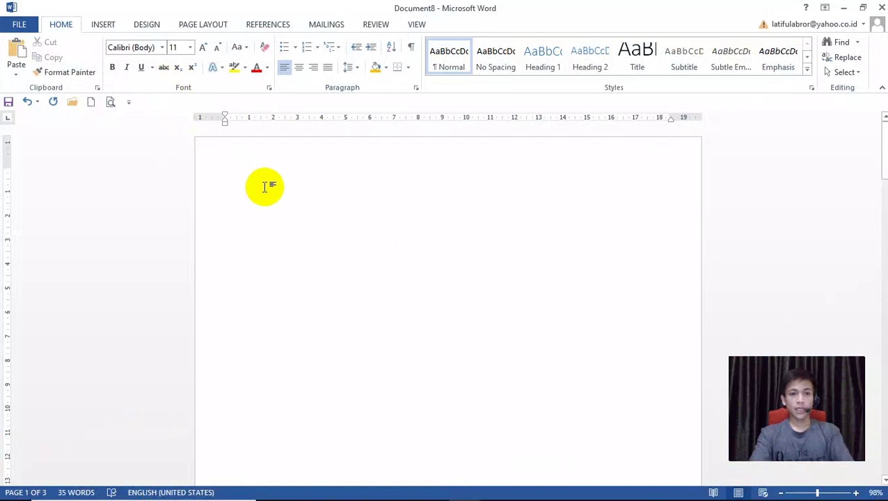
Browse the preset paper sizes available for the document without applying one
left_click(196, 29)
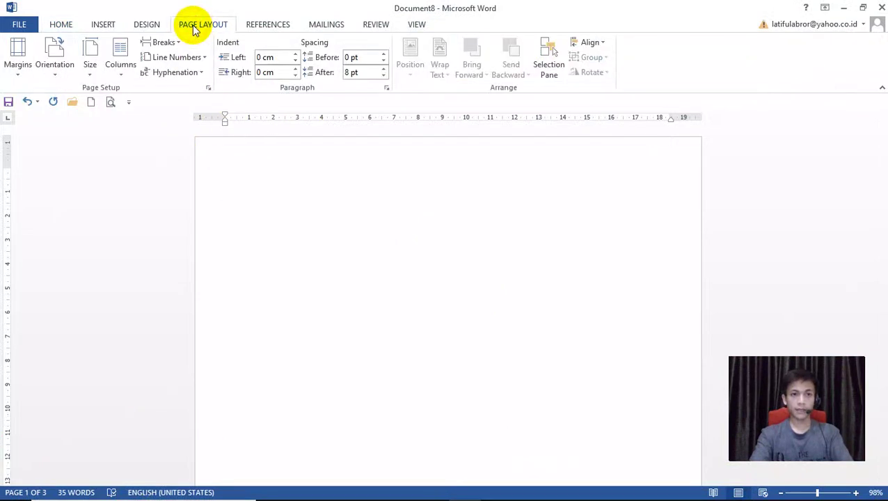
left_click(94, 73)
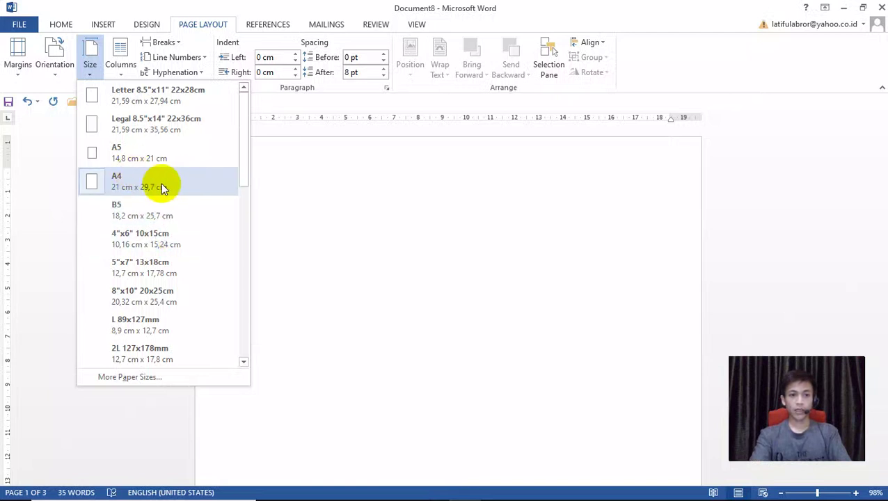
mouse_move(241, 123)
left_mouse_down()
mouse_move(247, 301)
mouse_move(243, 110)
left_mouse_up()
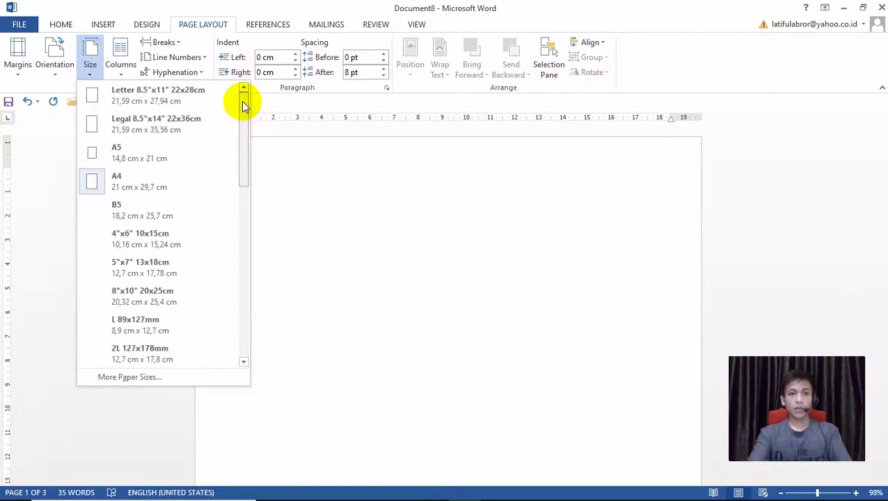
left_click(320, 174)
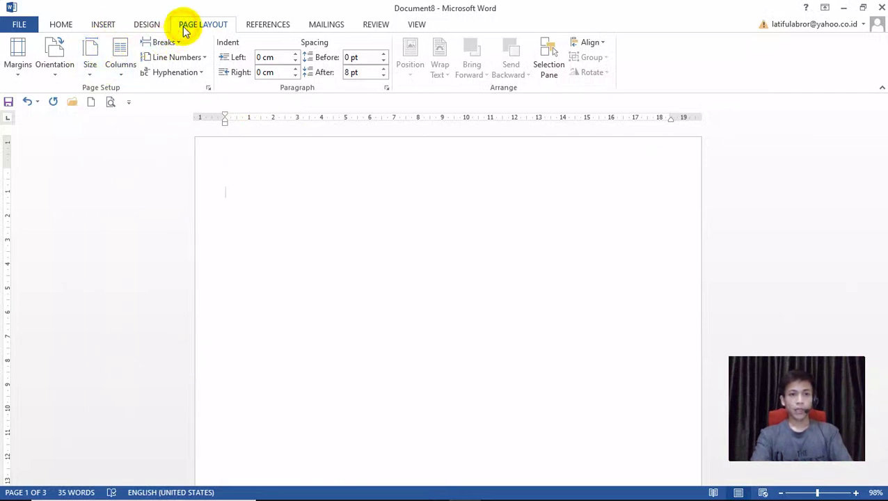
Set a custom paper size for the whole document by changing the paper height to 33 cm
left_click(208, 88)
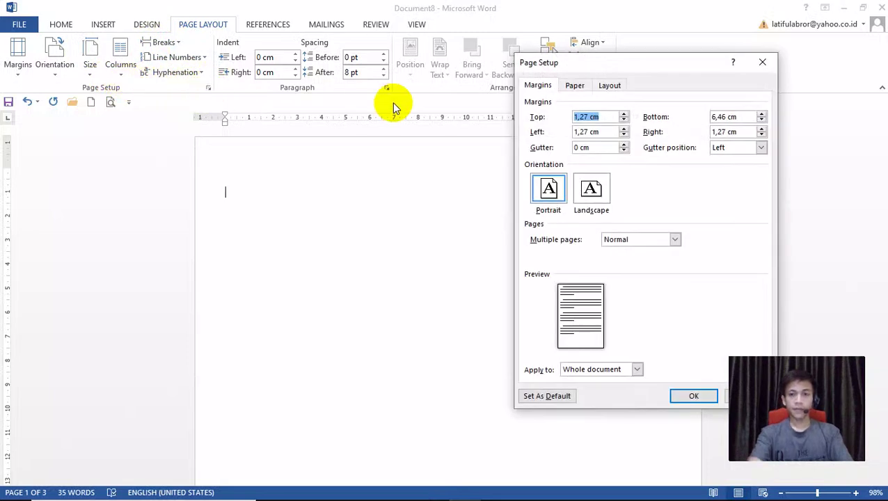
left_click(572, 87)
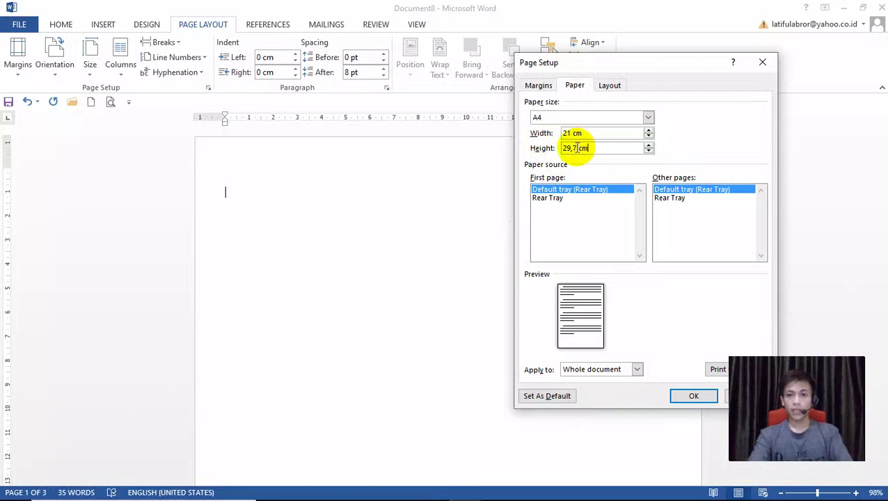
left_click_drag(576, 147, 551, 147)
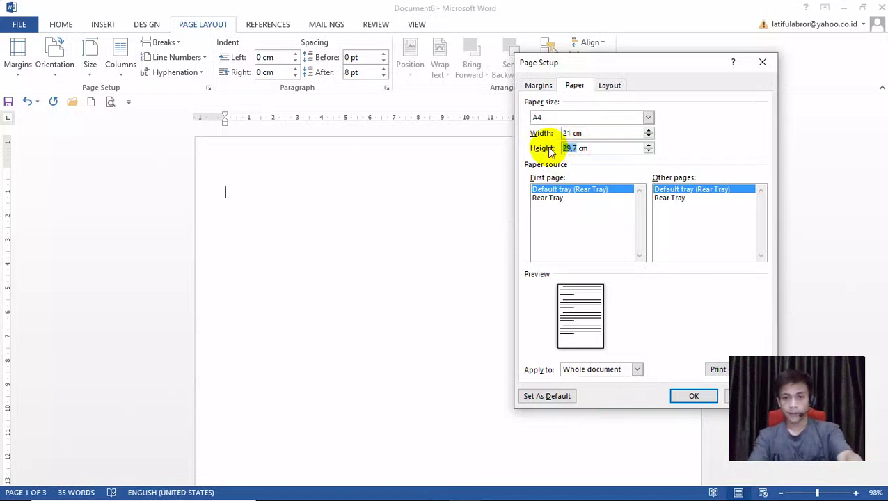
type("33")
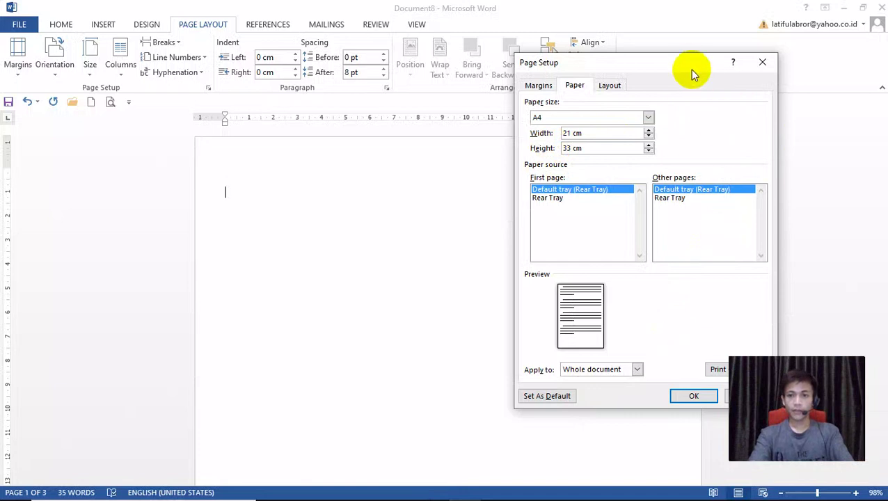
left_click_drag(688, 70, 612, 62)
left_click(616, 387)
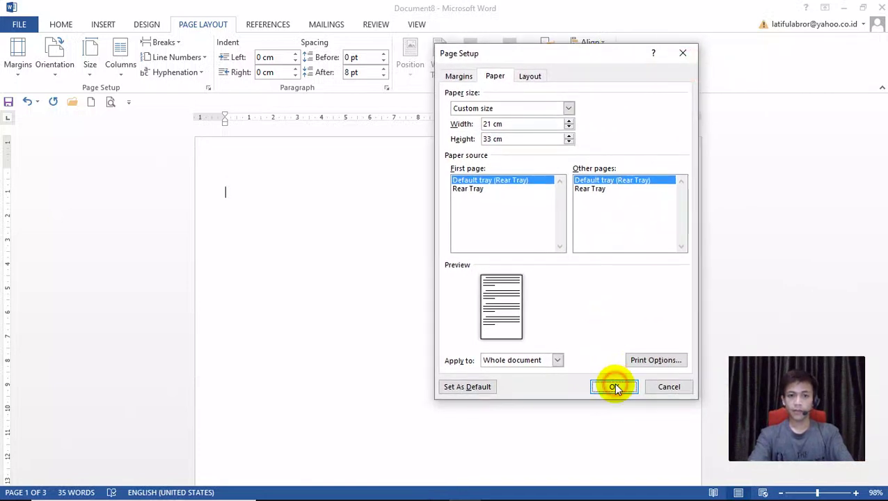
mouse_move(884, 146)
left_mouse_down()
mouse_move(884, 212)
mouse_move(883, 143)
left_mouse_up()
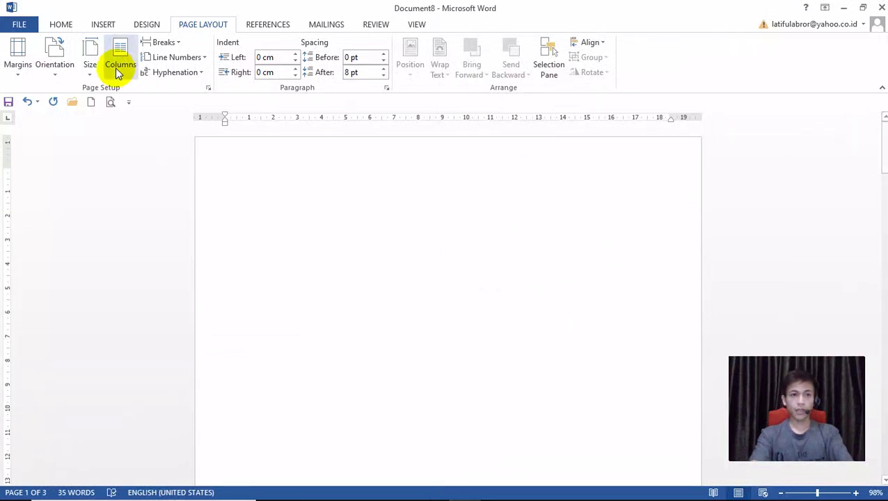
Check the page size in the print settings and return to the document without printing
left_click(20, 24)
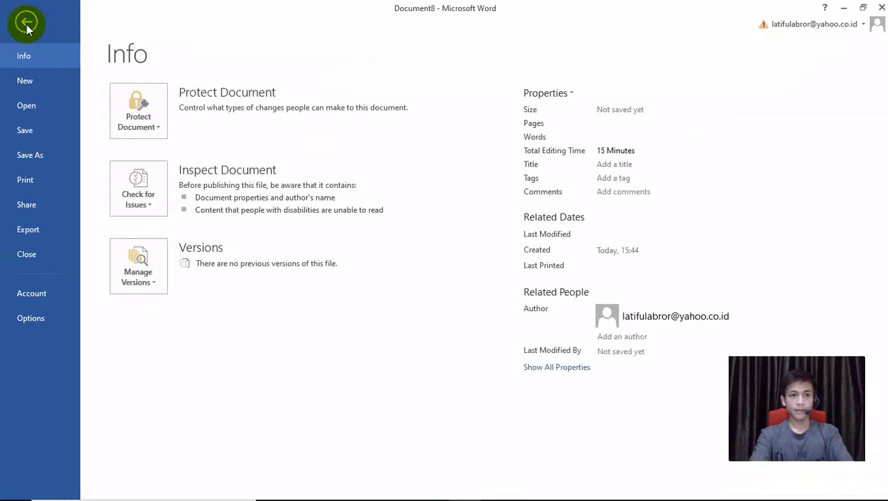
left_click(40, 182)
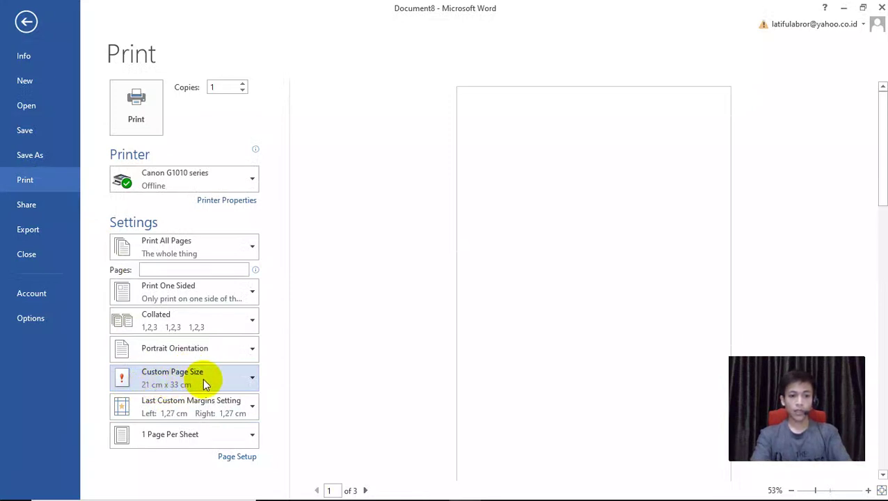
left_click(28, 22)
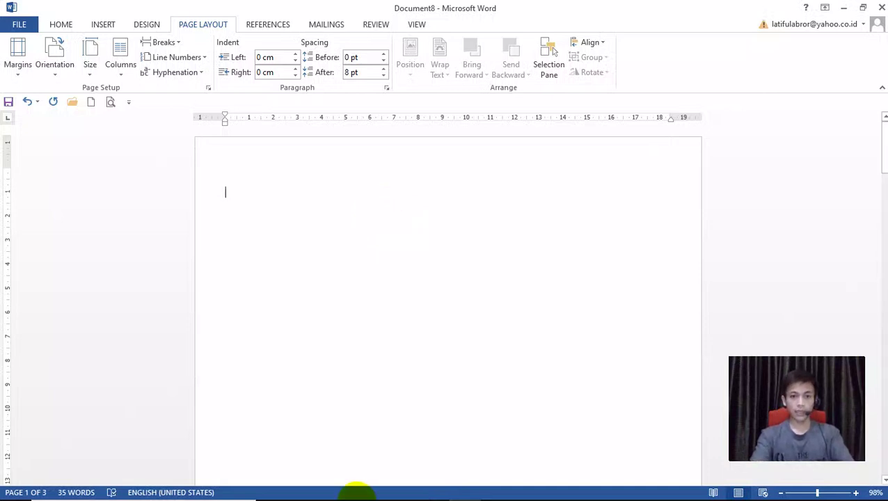
Highlight the first list item, MENGATUR UKURAN KERTAS, in red in Document2 and return to Document8
left_click(465, 487)
left_click(446, 432)
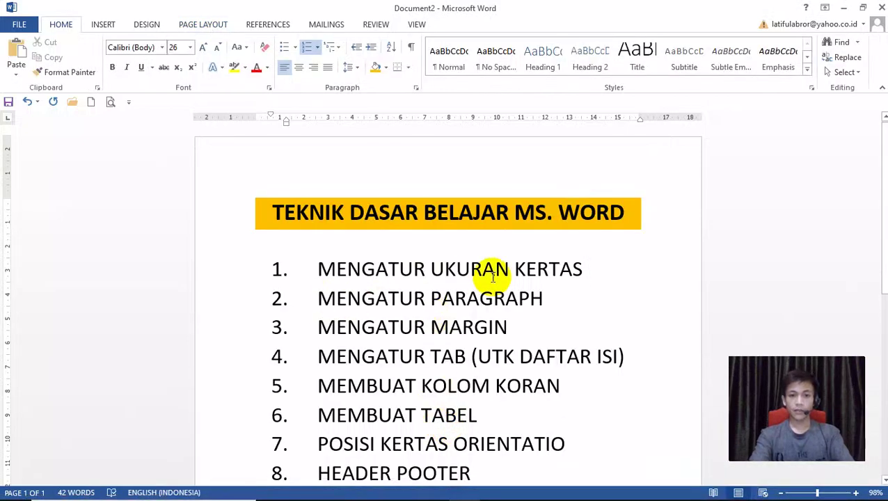
left_click_drag(584, 267, 328, 268)
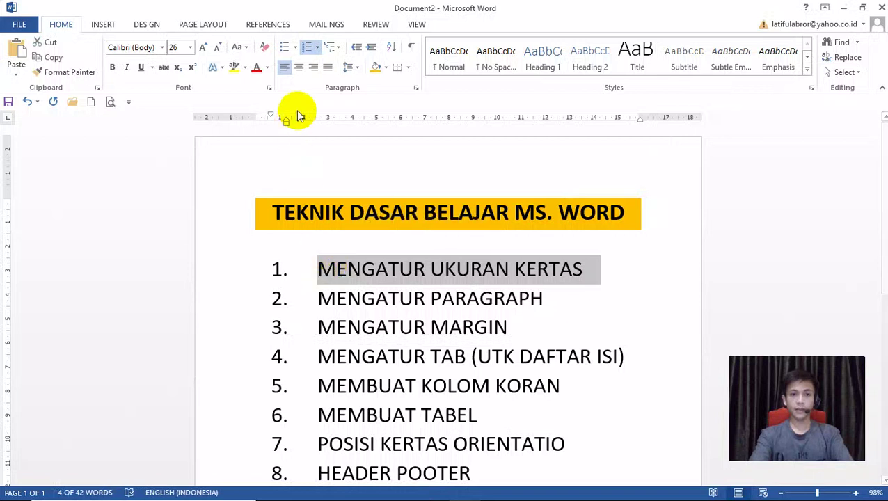
left_click(244, 67)
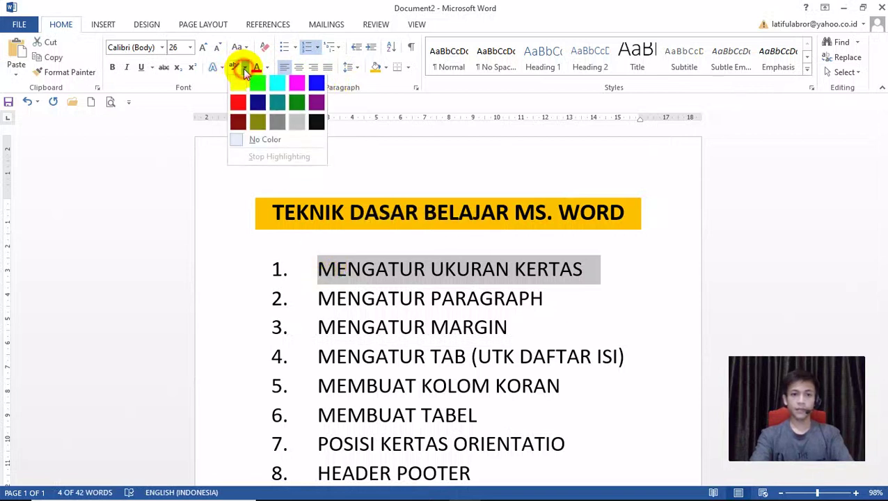
left_click(236, 103)
left_click(560, 306)
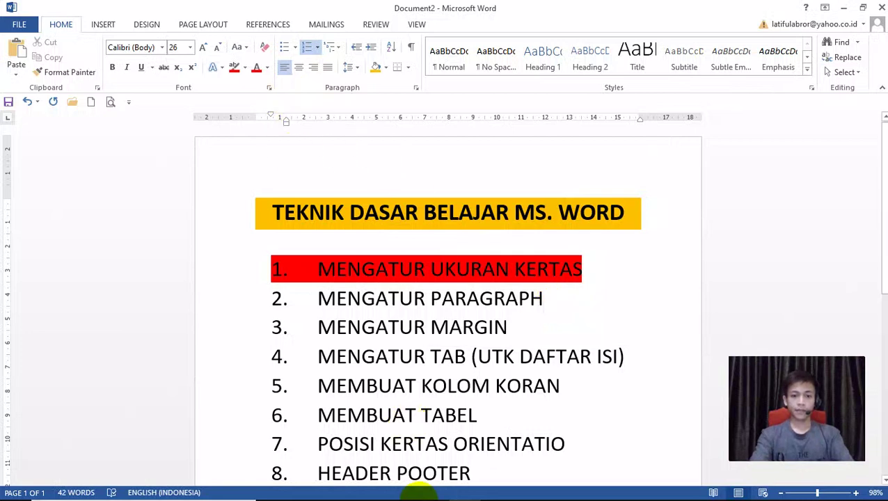
mouse_move(475, 491)
left_click(626, 425)
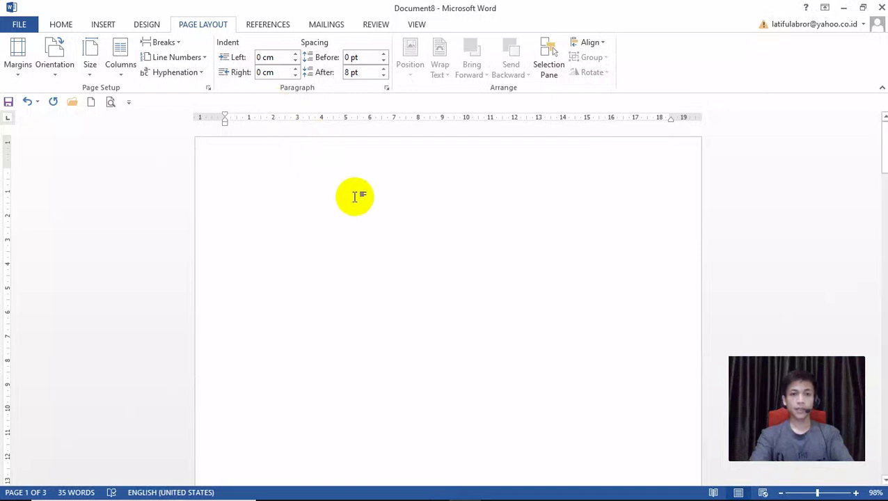
left_click(206, 31)
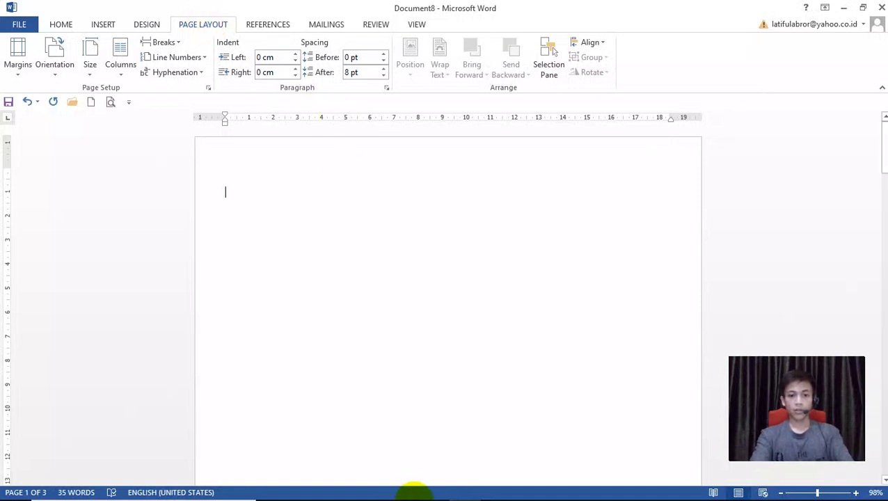
Switch to the KATA PENGANTAR document and copy its first body paragraph, beginning "Puji syukur"
mouse_move(449, 495)
left_click(287, 435)
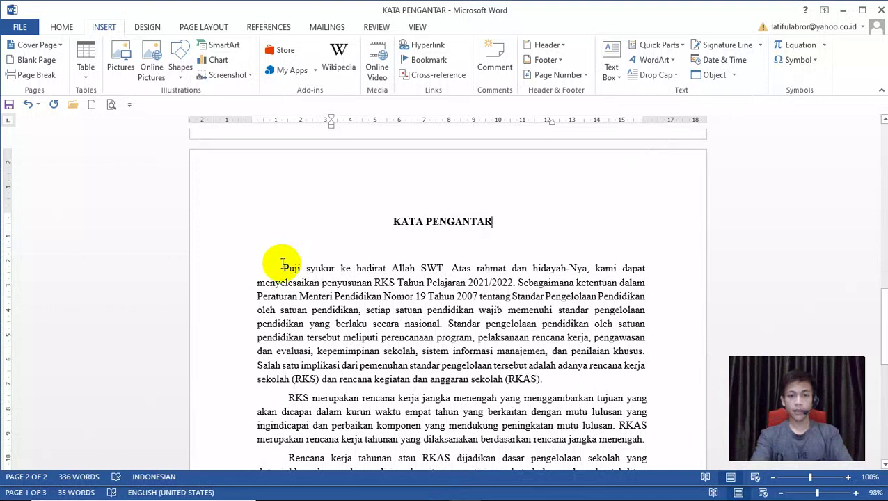
left_click_drag(283, 266, 550, 389)
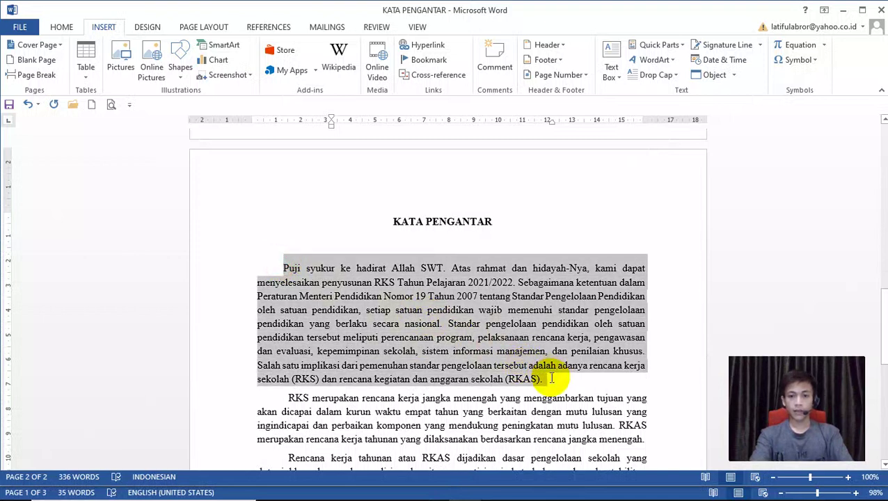
right_click(510, 328)
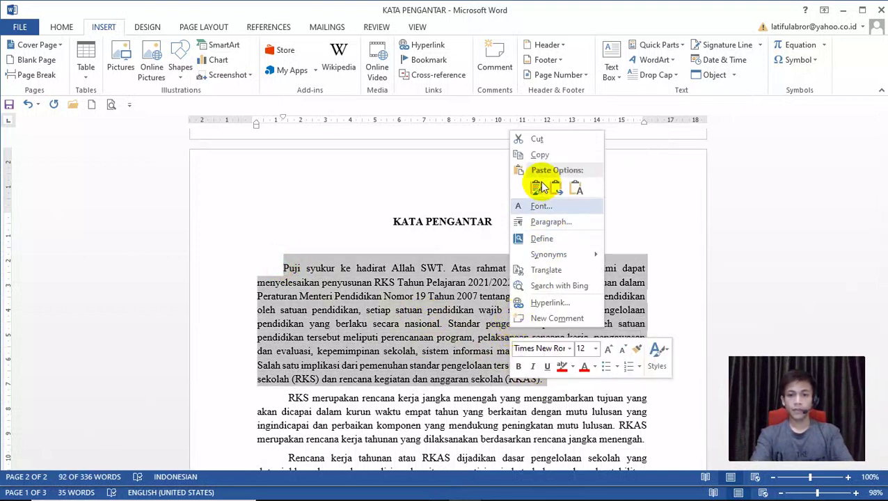
left_click(540, 159)
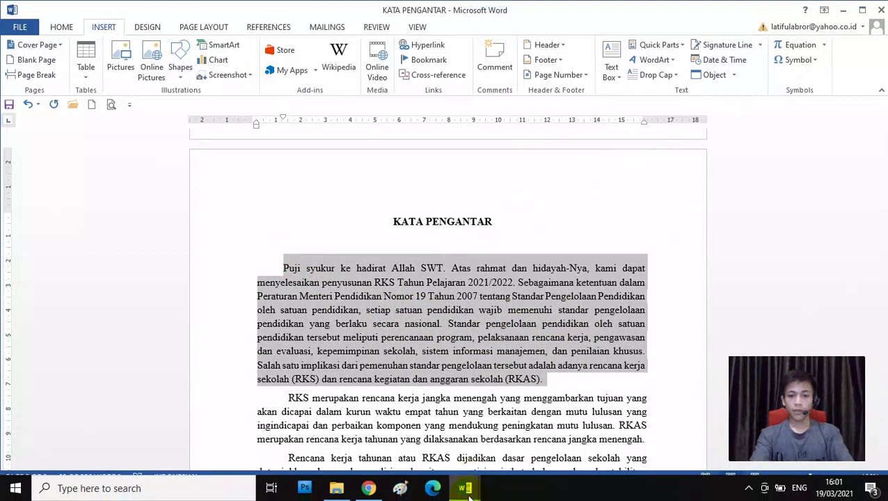
Paste the copied paragraph into Document8 on the first page, keeping the text only
mouse_move(465, 488)
left_click(648, 452)
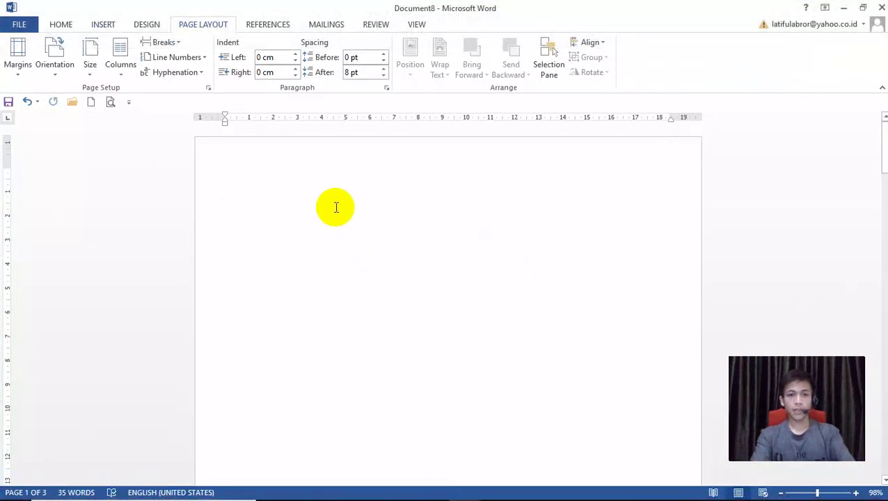
right_click(335, 206)
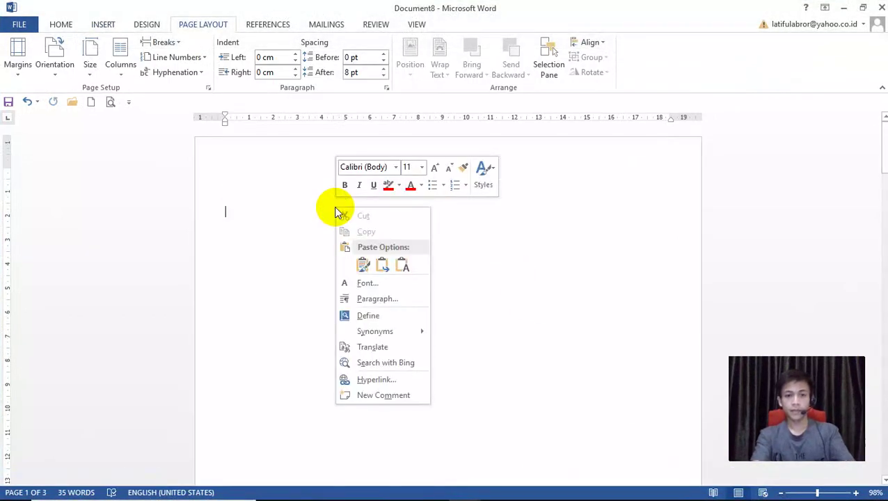
left_click(402, 264)
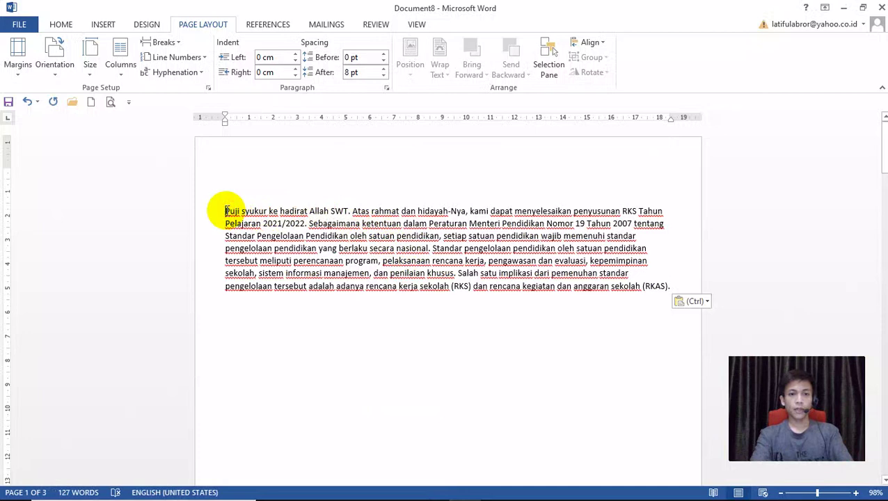
Set the pasted paragraph's line spacing to Single and its spacing after to 0 pt
left_click(386, 89)
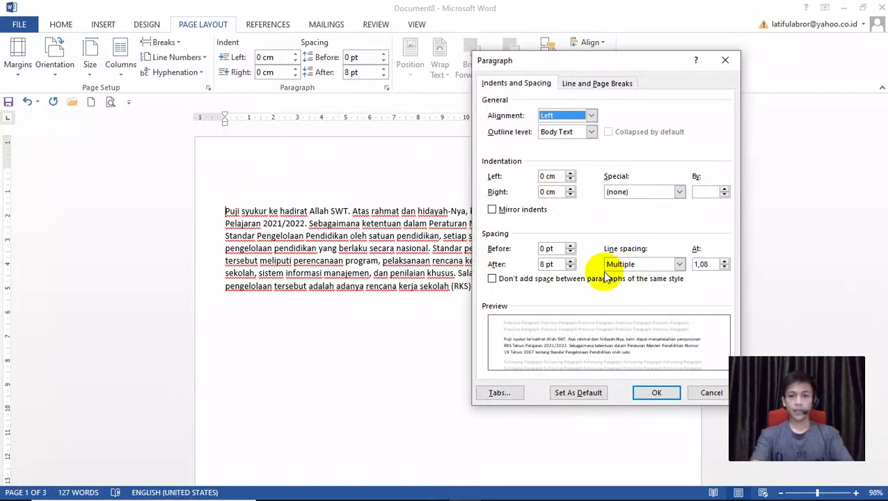
left_click(629, 266)
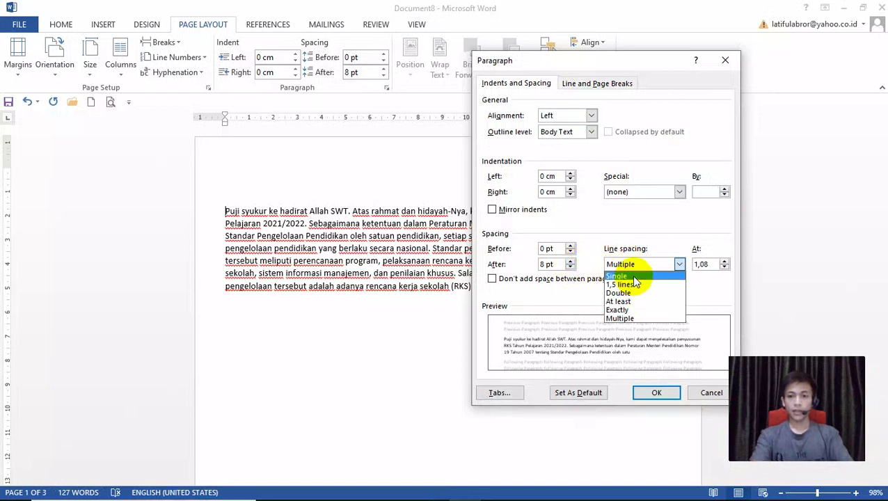
left_click(631, 276)
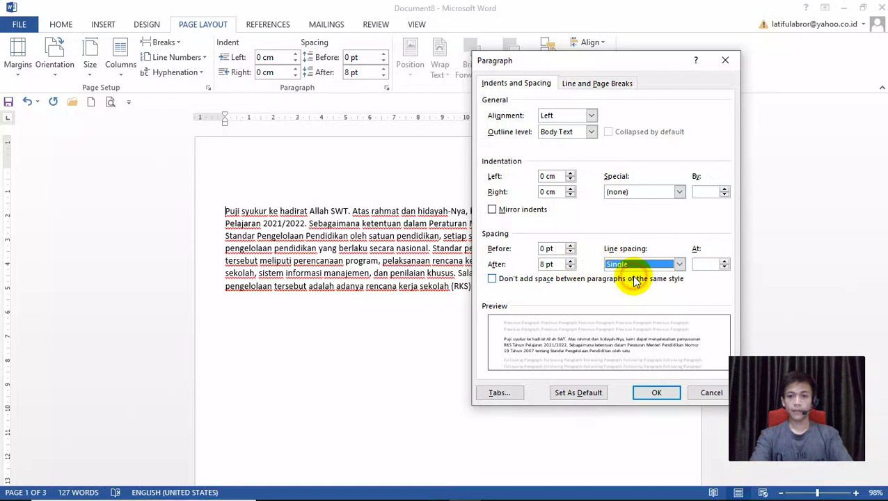
left_click(570, 267)
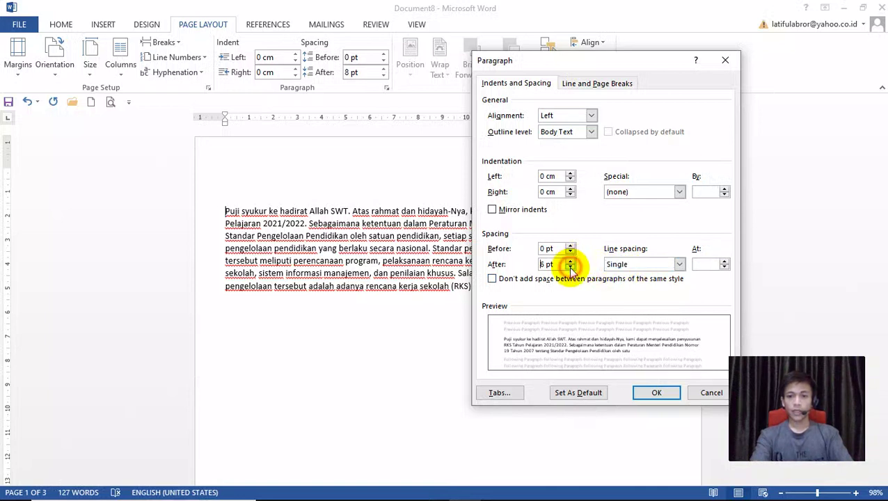
left_click(570, 267)
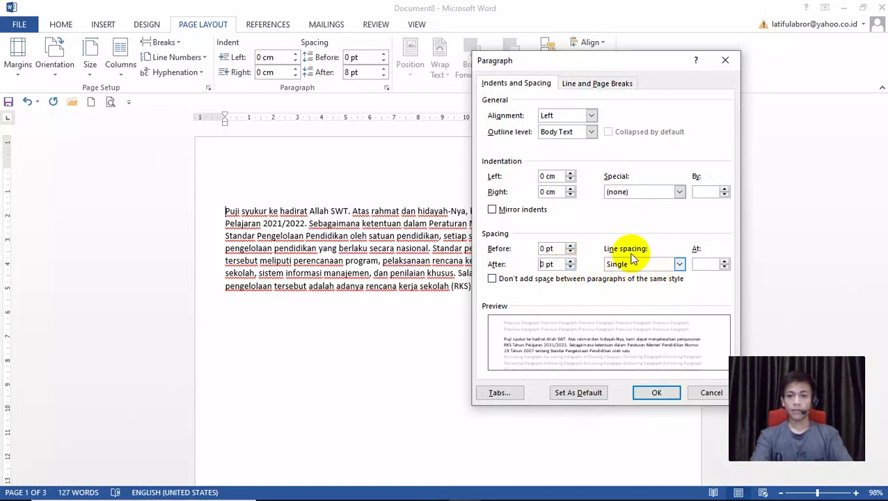
left_click(654, 394)
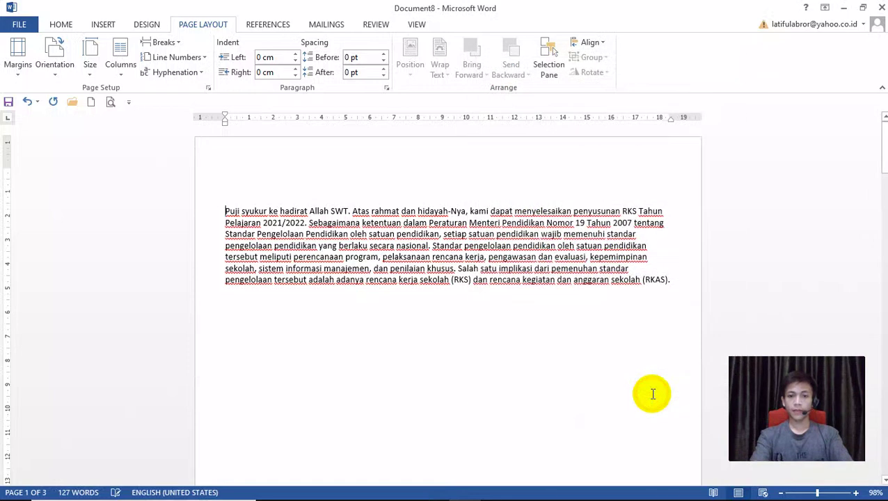
Select the whole "Puji syukur" paragraph and set its line spacing to 1,5 lines
left_click_drag(668, 285, 226, 208)
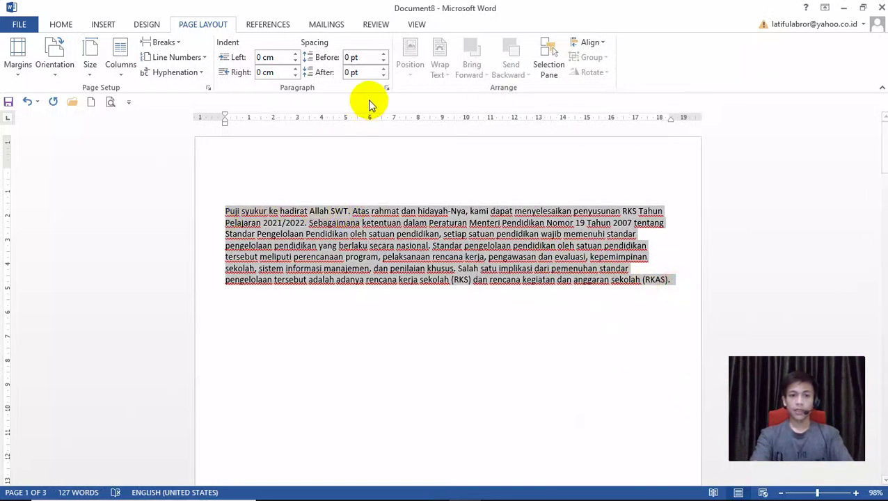
left_click(386, 88)
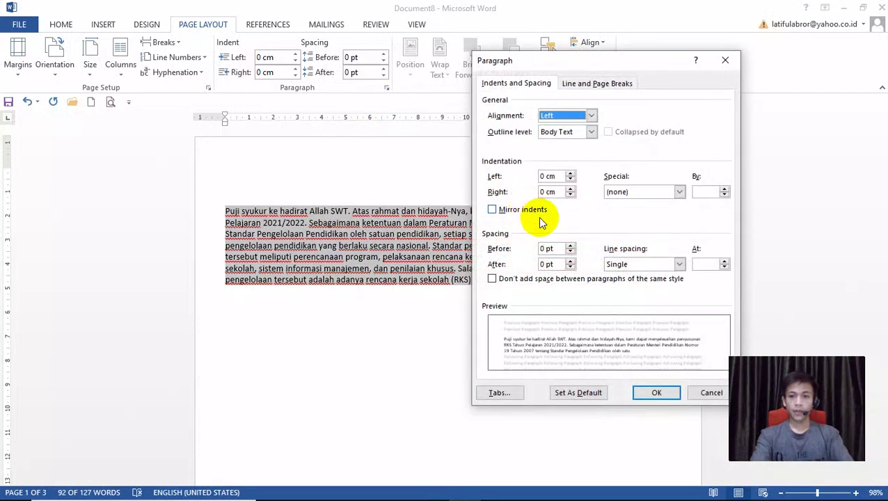
left_click(616, 264)
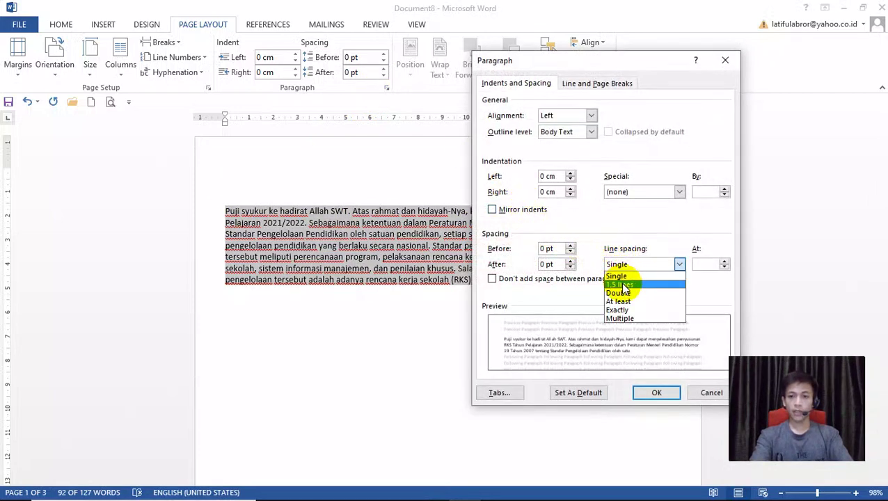
left_click(621, 286)
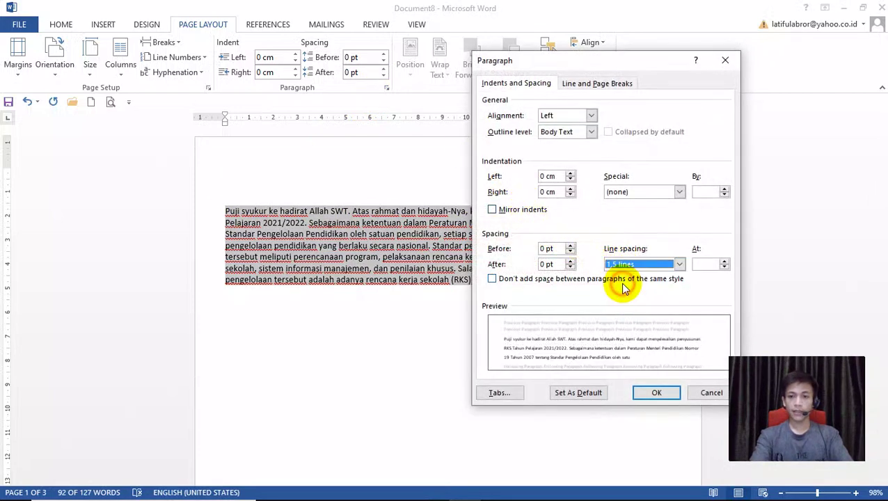
left_click(649, 393)
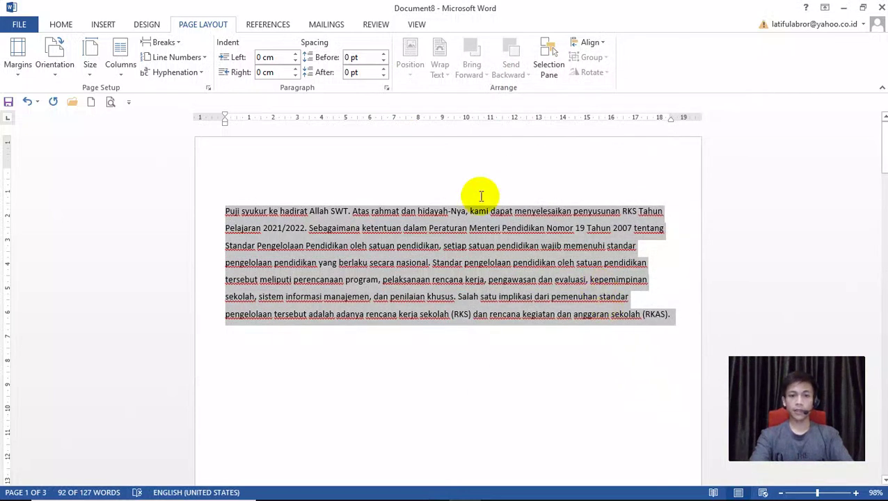
Set the selected paragraph's line spacing to Double, keep the spacing after at 0 pt, and deselect the text
left_click(386, 87)
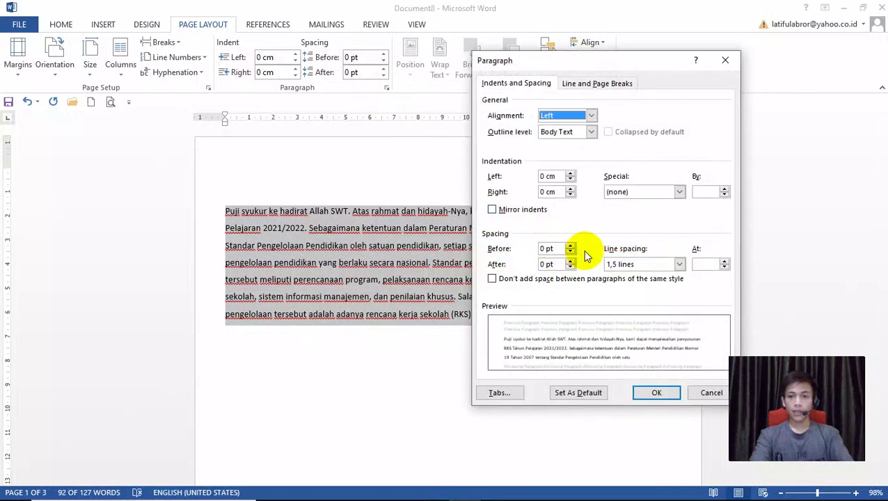
left_click(622, 265)
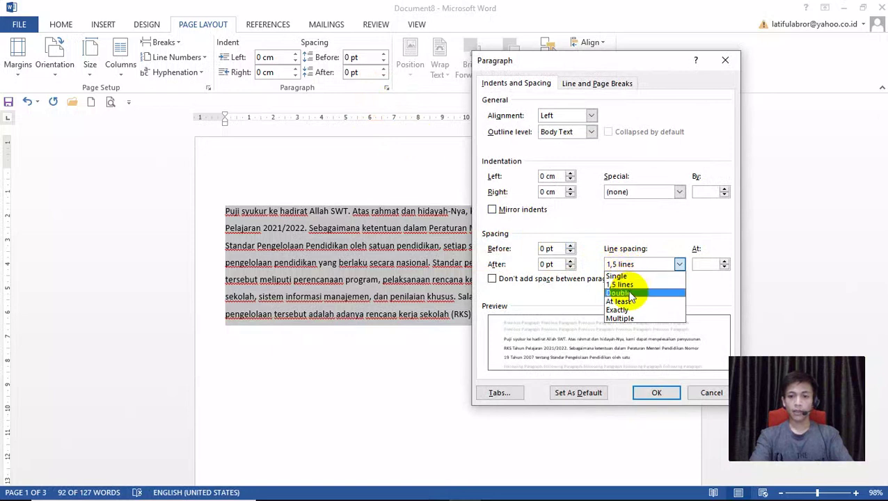
left_click(630, 293)
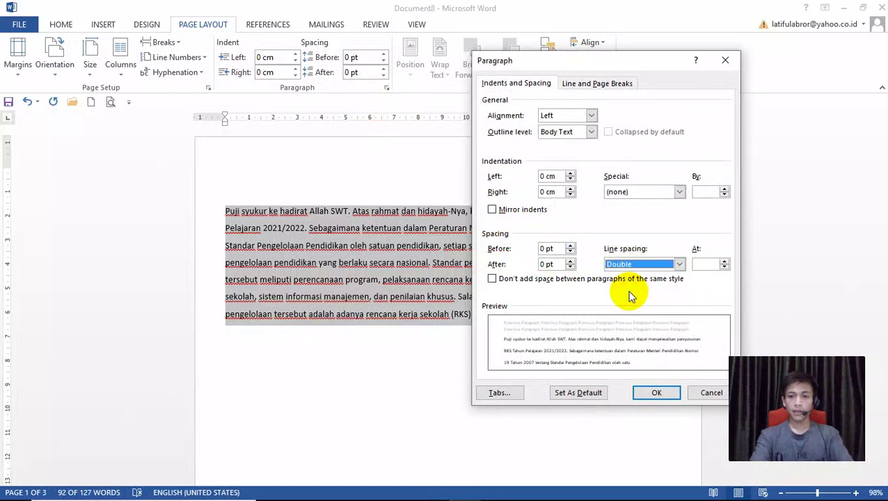
left_click(649, 393)
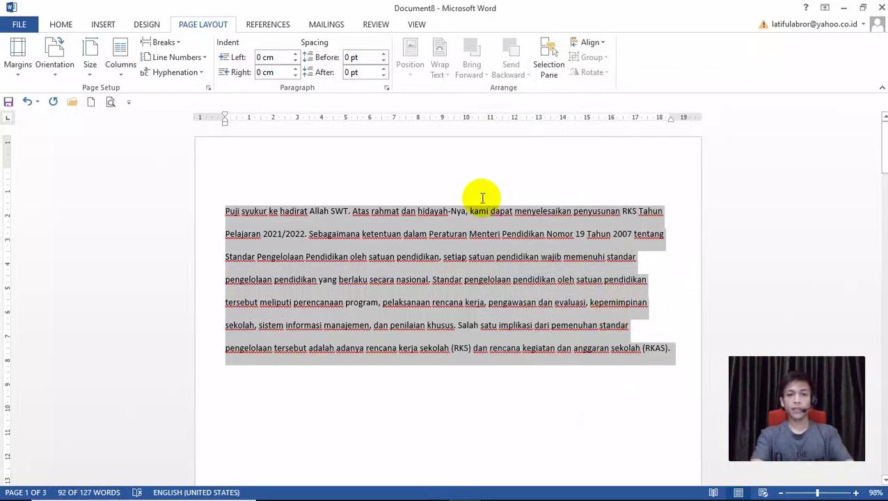
left_click(387, 87)
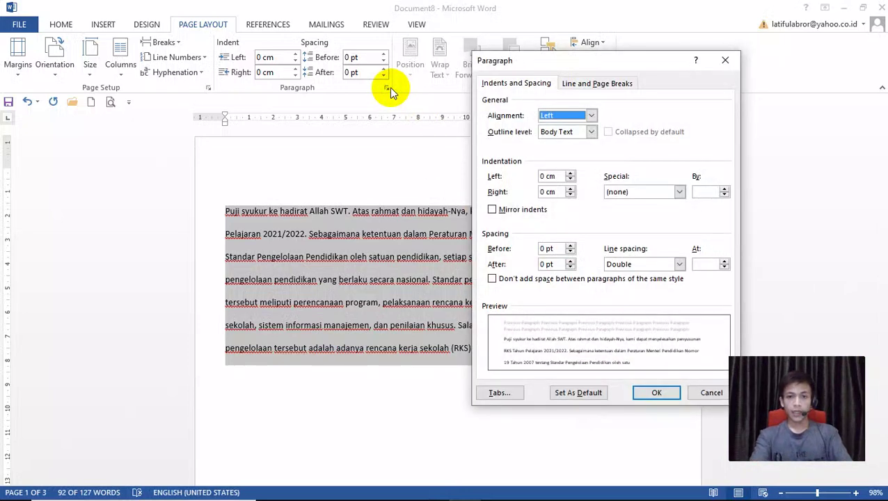
left_click(571, 267)
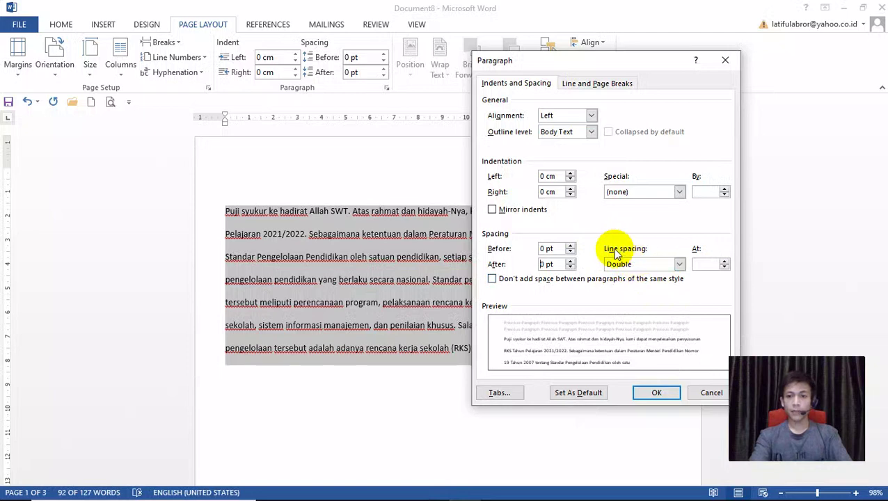
left_click(655, 394)
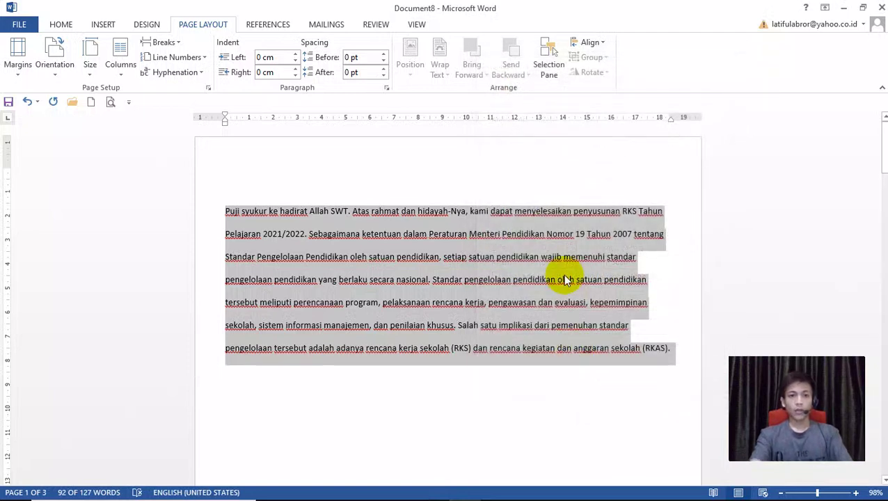
left_click(682, 356)
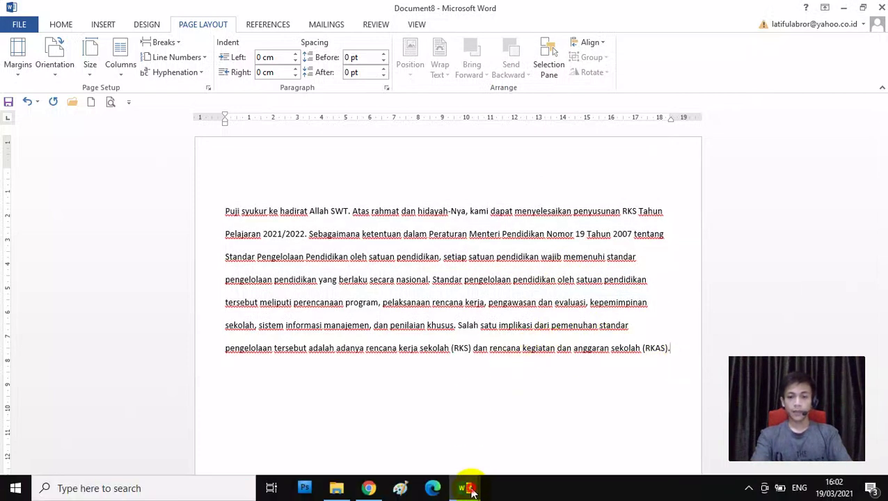
Switch to Document2 and highlight the second list item, MENGATUR PARAGRAPH, in red
left_click(470, 491)
left_click(407, 423)
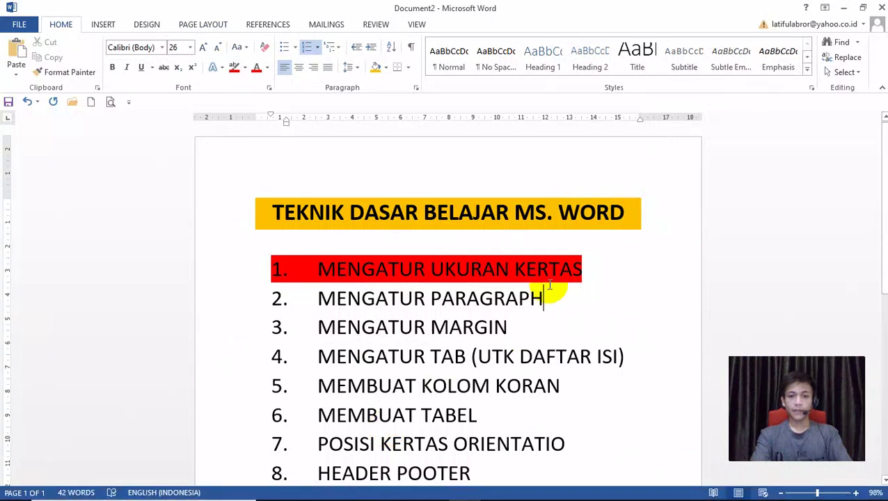
left_click_drag(544, 298, 283, 295)
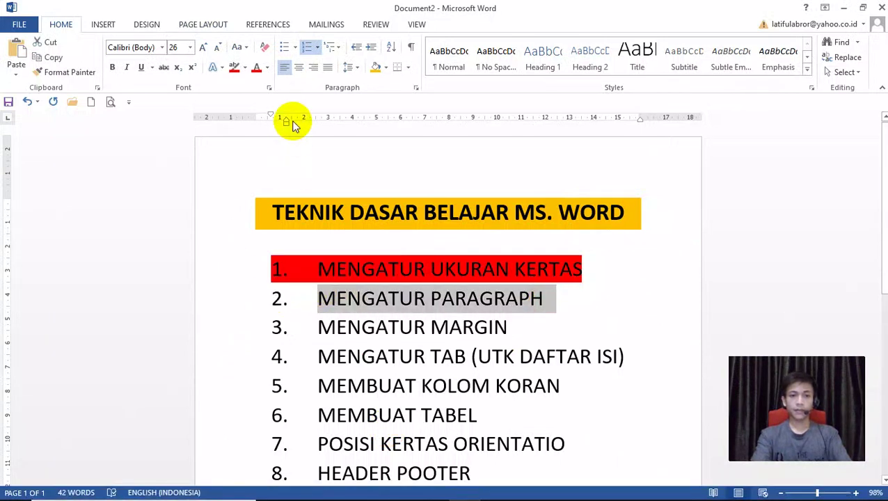
left_click(234, 67)
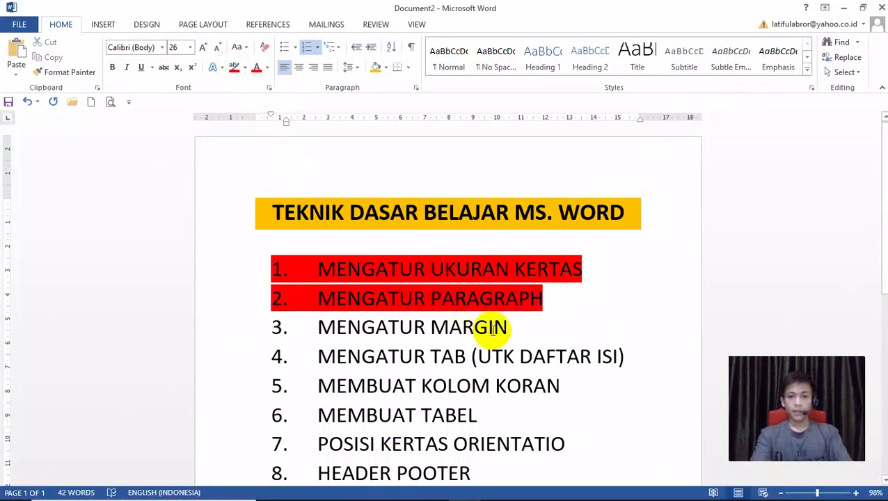
left_click(516, 329)
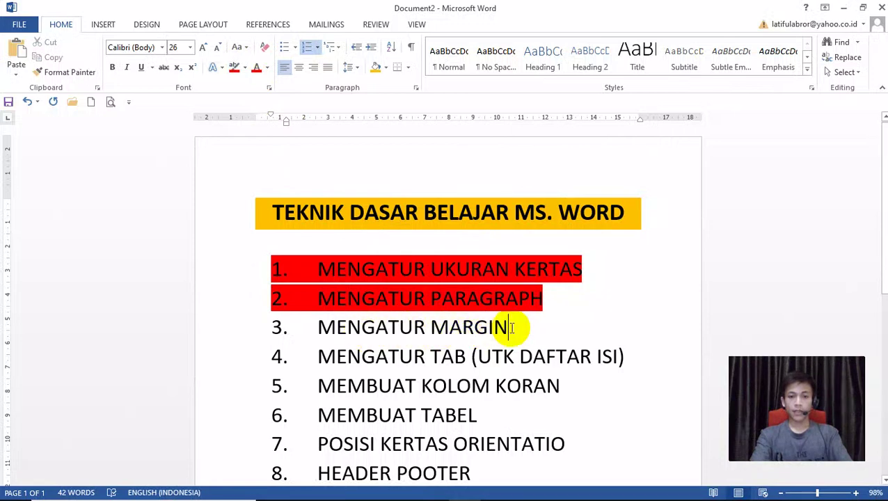
Switch to the KATA PENGANTAR document and copy all body paragraphs from "Puji syukur" through "RKS dan RKAS ini."
mouse_move(506, 498)
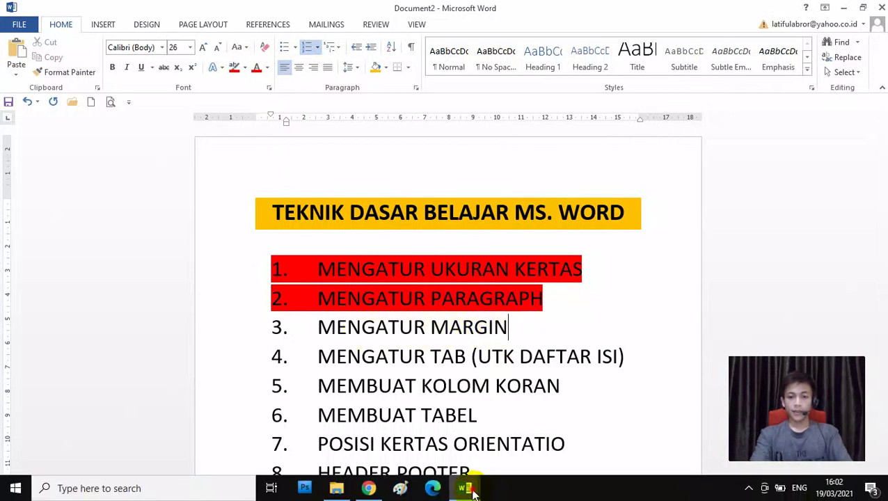
mouse_move(473, 490)
left_click(301, 437)
triple_click(464, 268)
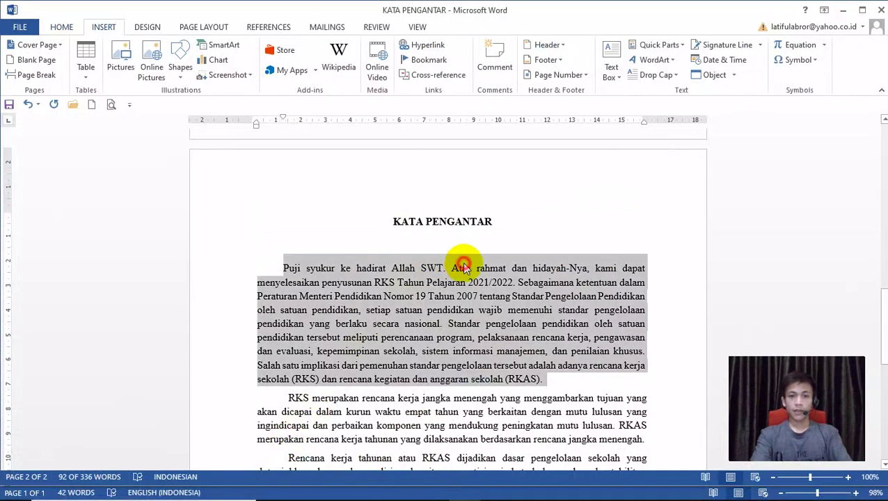
left_click(463, 268)
left_click_drag(277, 268, 615, 373)
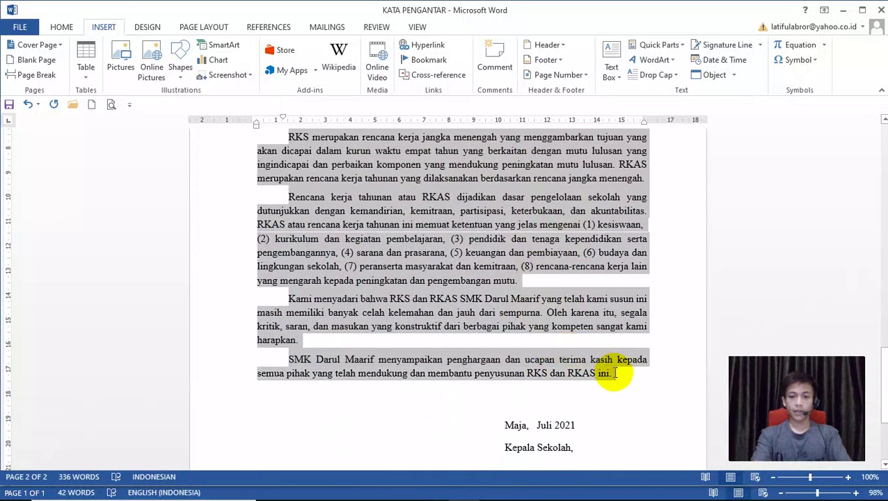
right_click(439, 259)
left_click(472, 284)
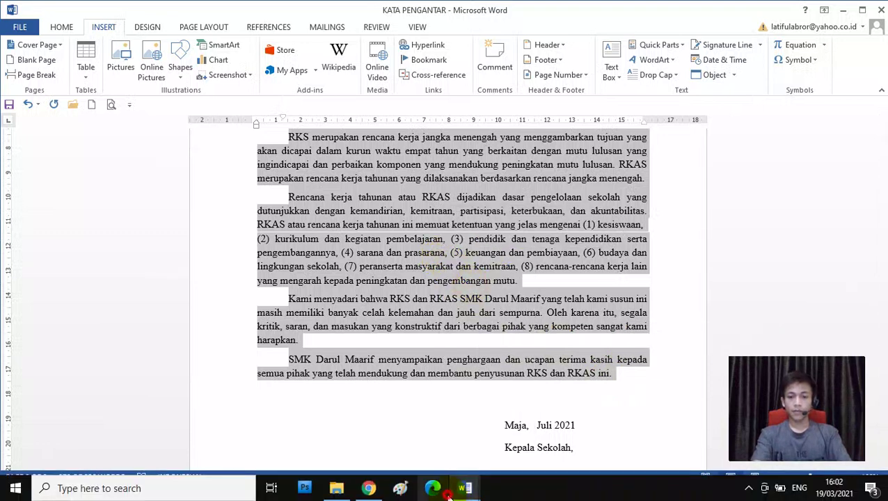
Return to Document8 and replace its entire content with the copied paragraphs, keeping the text only
left_click(465, 487)
left_click(668, 432)
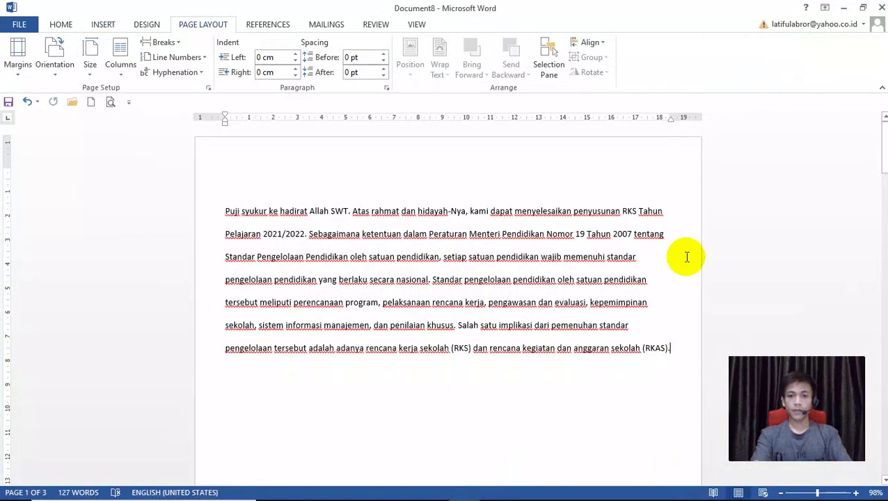
key("ctrl+a")
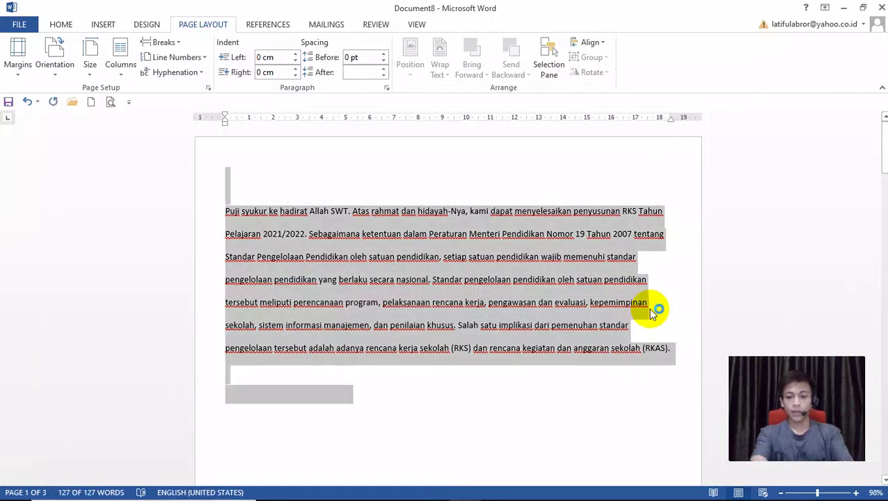
key("Delete")
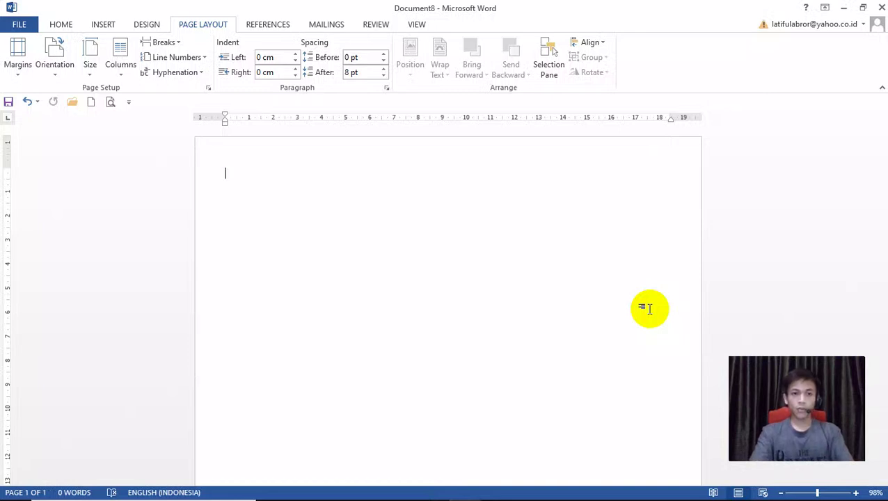
right_click(338, 209)
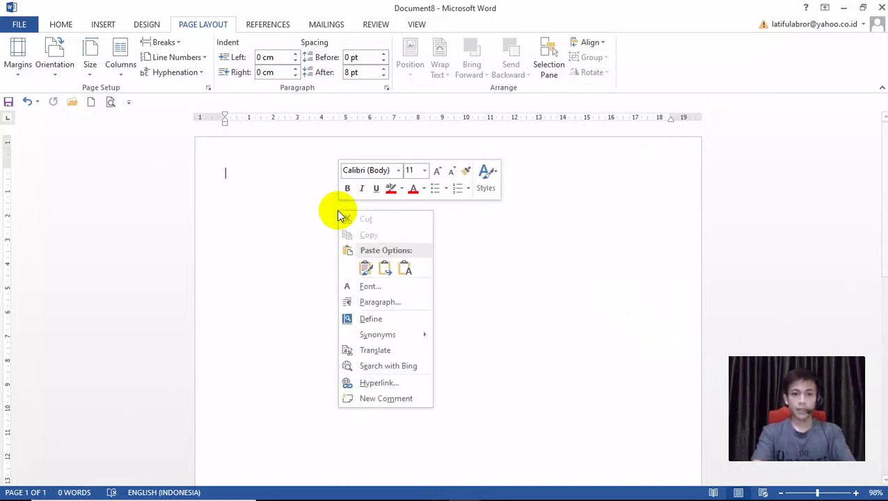
left_click(404, 269)
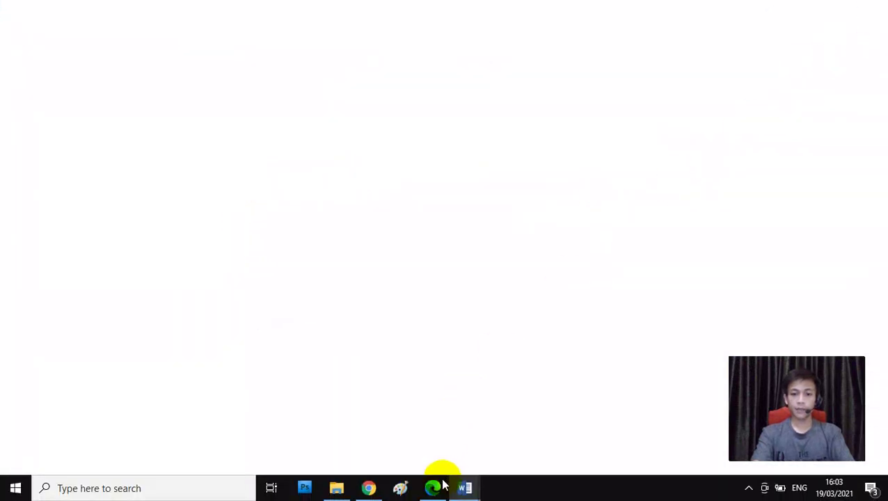
Close the empty Microsoft Edge new-tab window and return to Document8
mouse_move(437, 487)
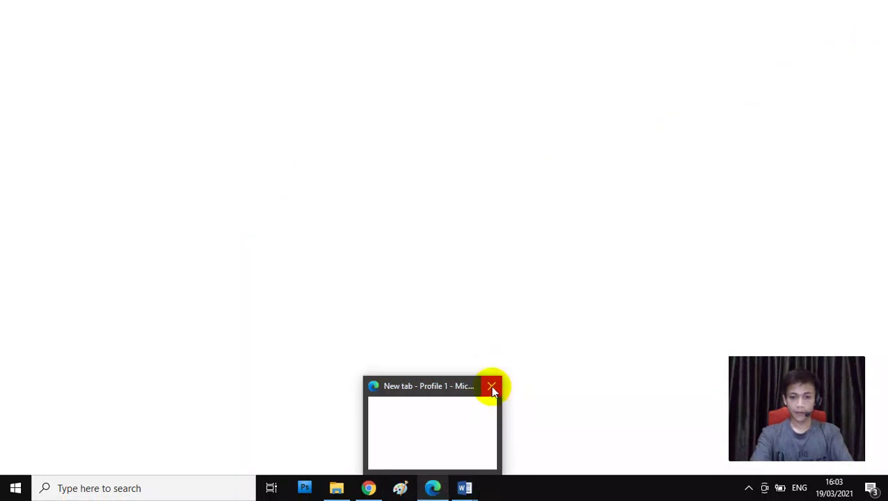
left_click(492, 387)
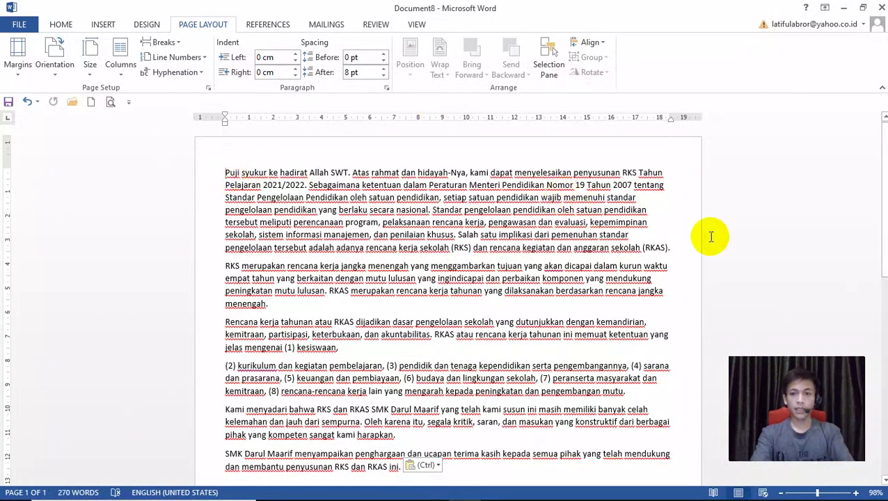
mouse_move(885, 198)
left_mouse_down()
mouse_move(885, 391)
mouse_move(885, 198)
left_mouse_up()
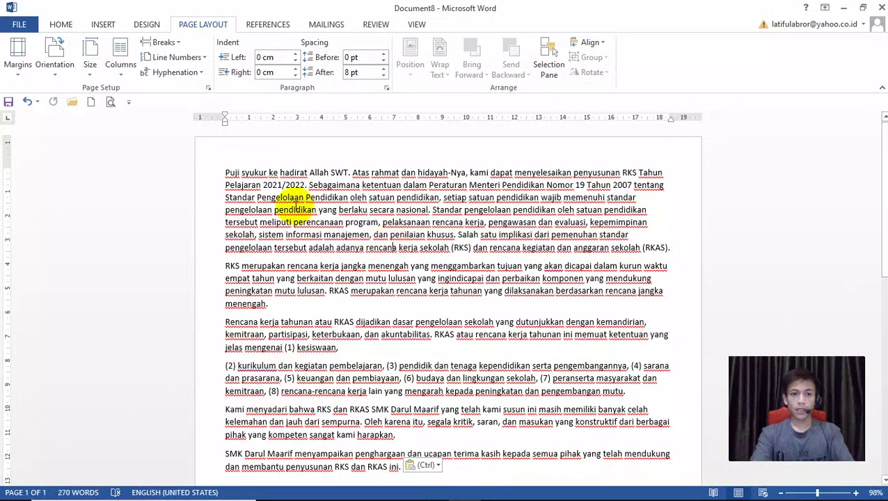
Select all the pasted paragraphs in Document8 and apply the Normal margin preset of 2,54 cm on every side
double_click(229, 174)
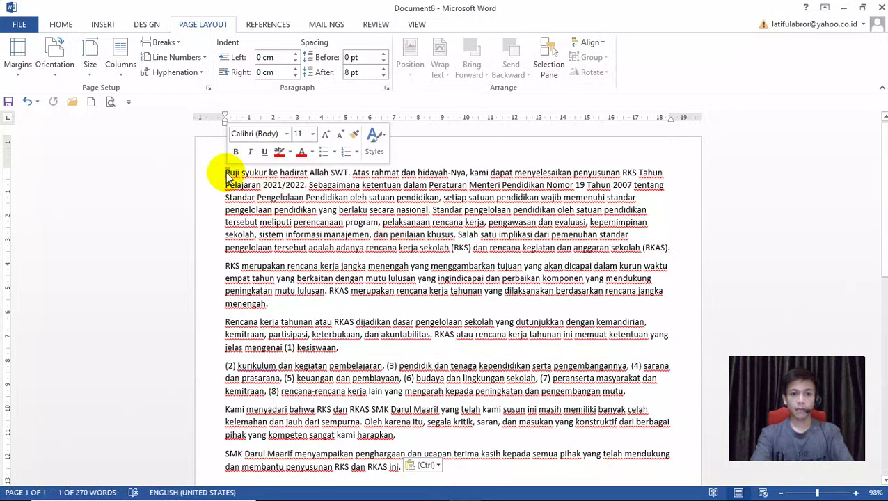
left_click(229, 174)
left_click_drag(224, 172, 530, 426)
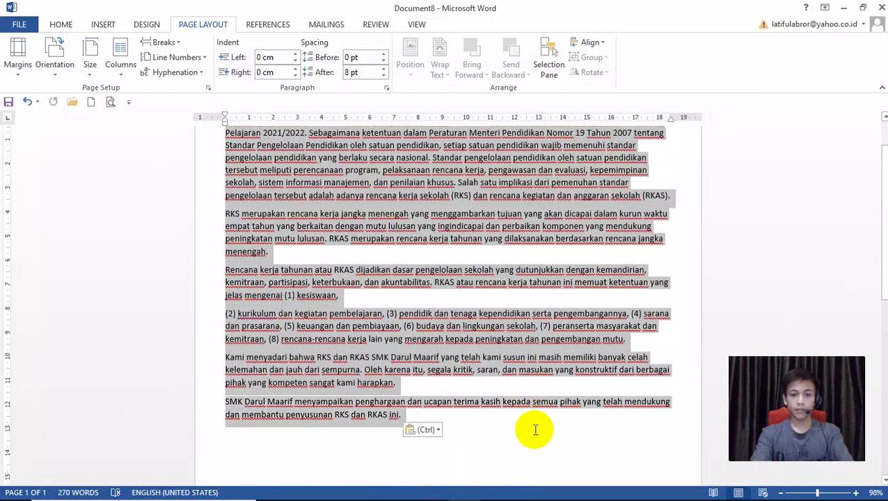
scroll(448, 306, "up", 2)
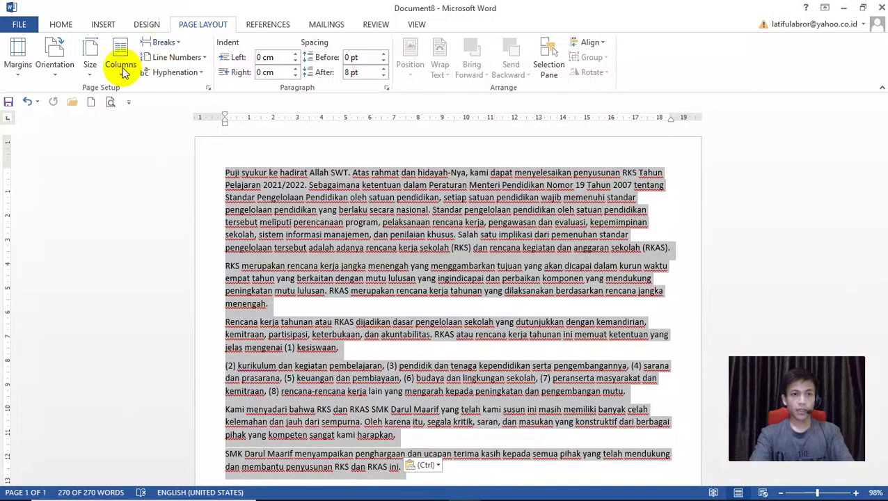
left_click(19, 66)
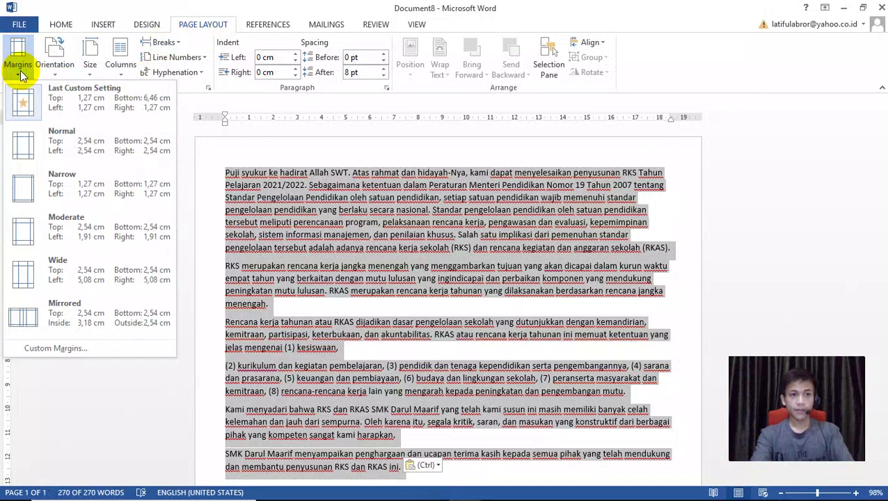
left_click(81, 144)
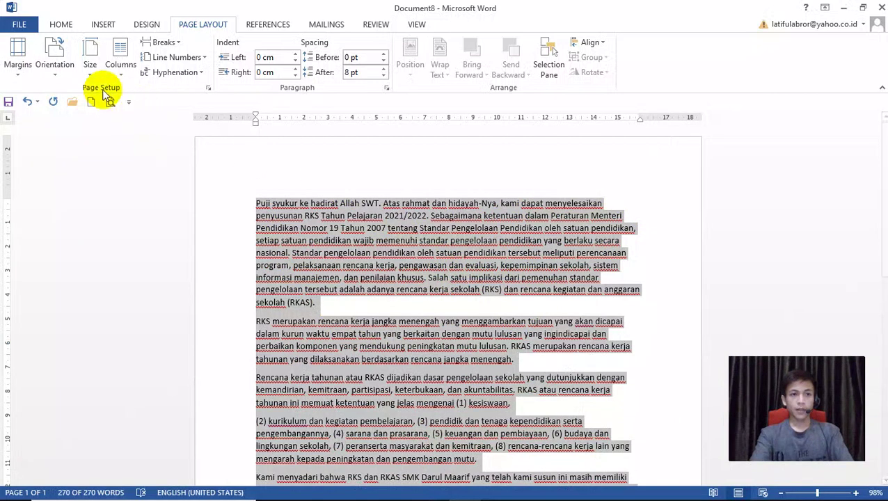
Set the top margin of Document8 to 1 cm in the Page Setup settings
left_click(17, 54)
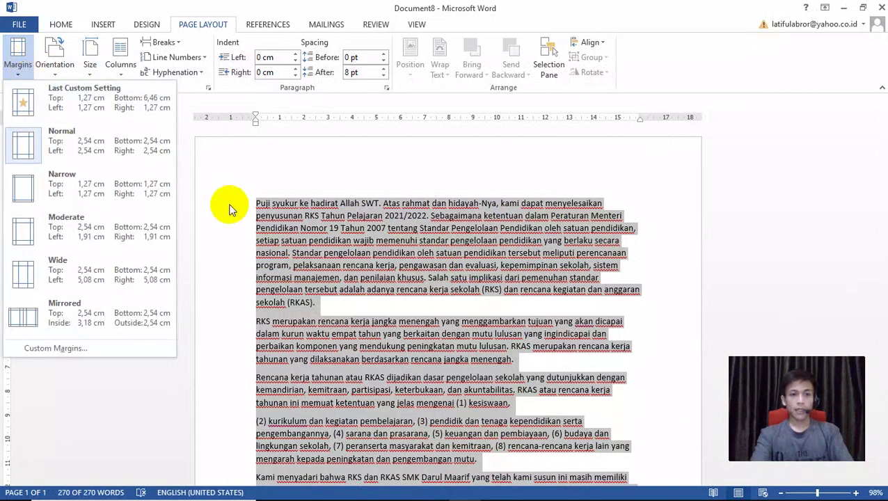
left_click(371, 234)
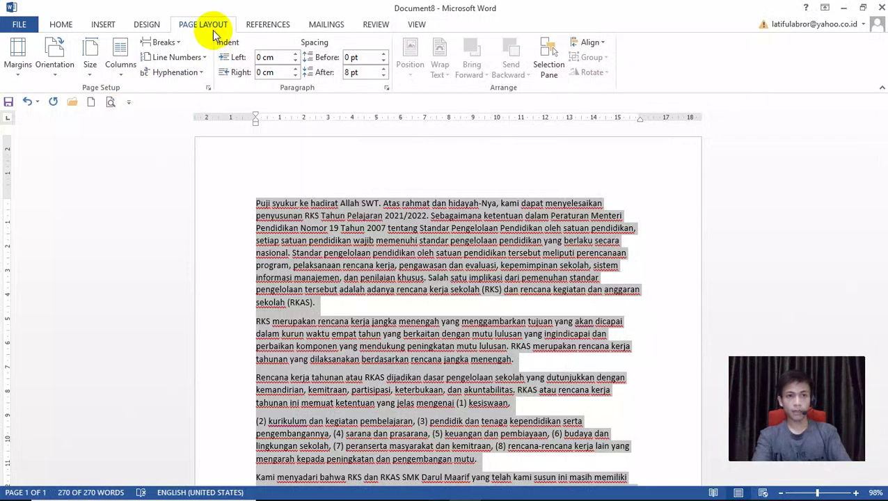
left_click(208, 87)
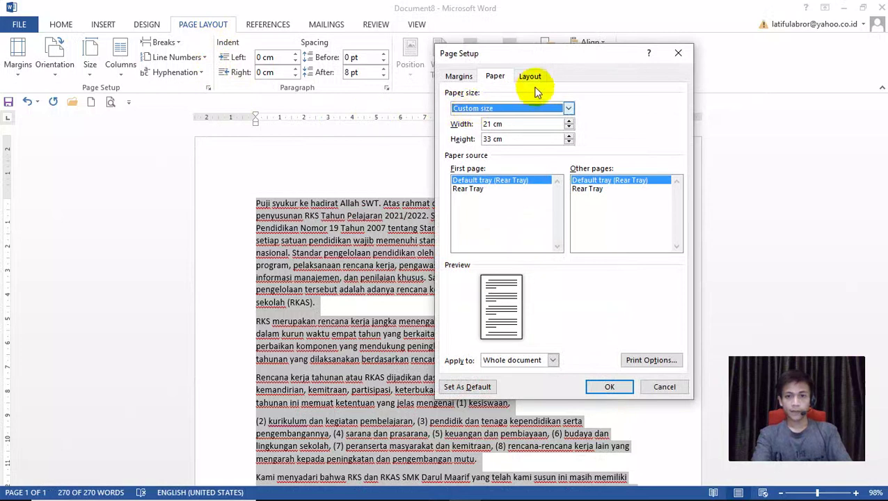
left_click_drag(505, 60, 621, 62)
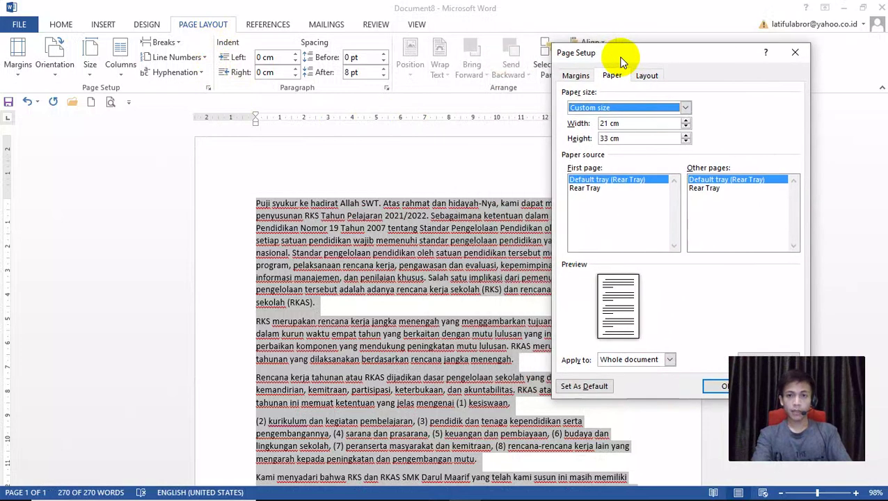
left_click(581, 78)
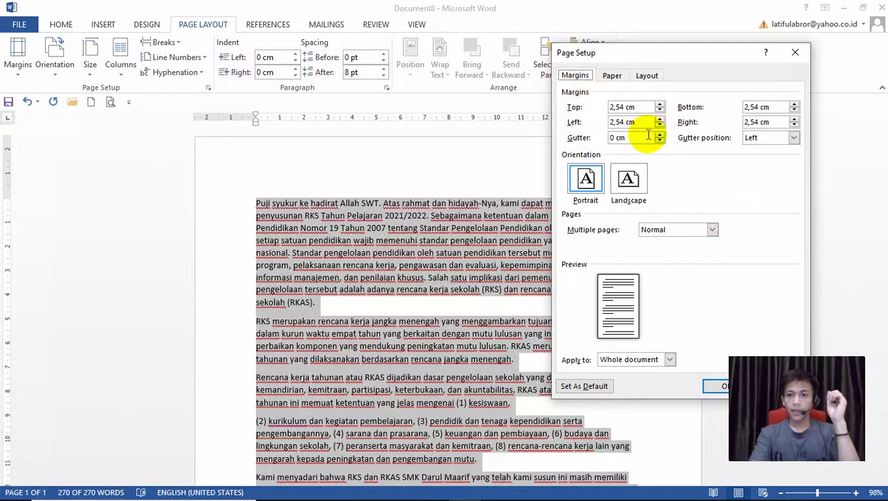
left_click(641, 107)
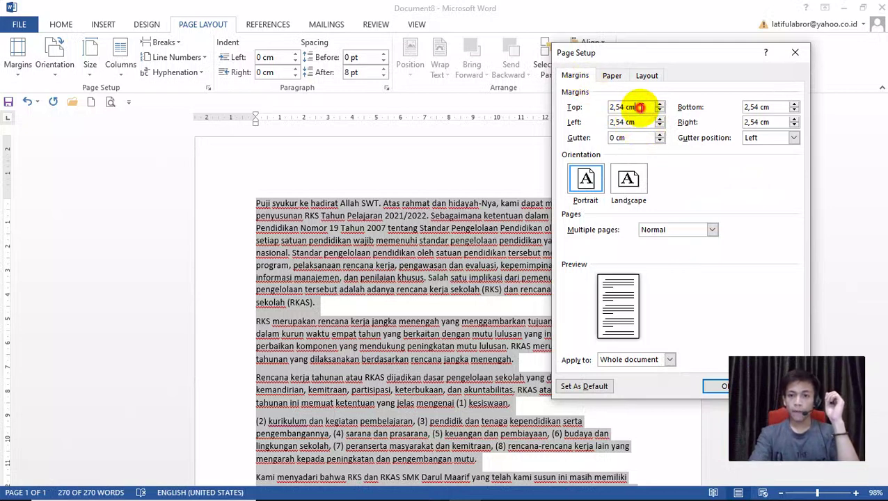
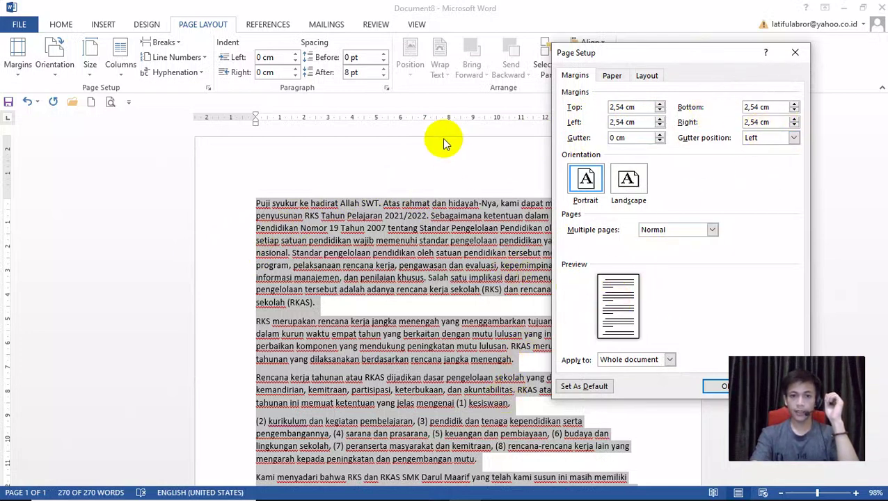
left_click(641, 103)
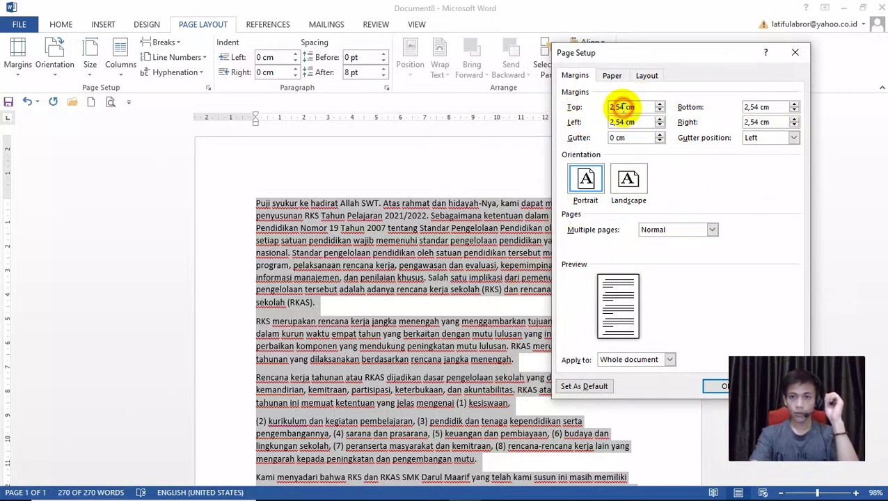
left_click_drag(623, 107, 604, 110)
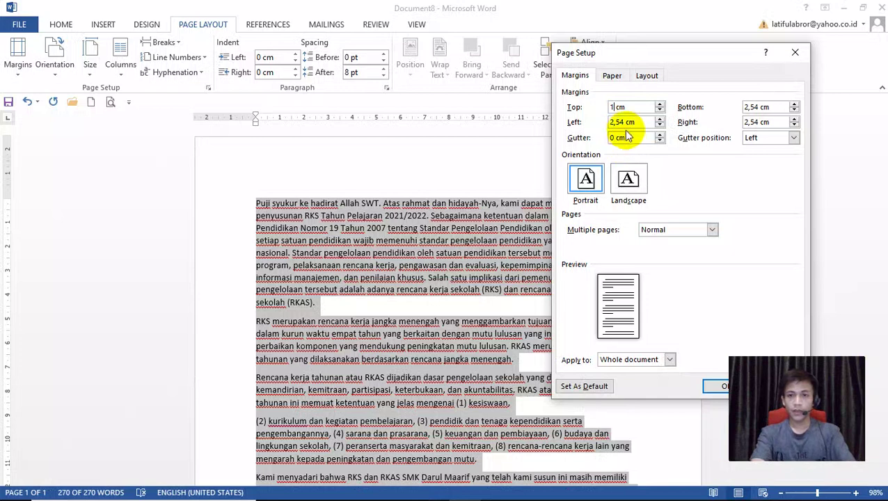
Set the left margin to 1 cm and apply the margin settings to the whole document
left_click_drag(624, 122, 607, 124)
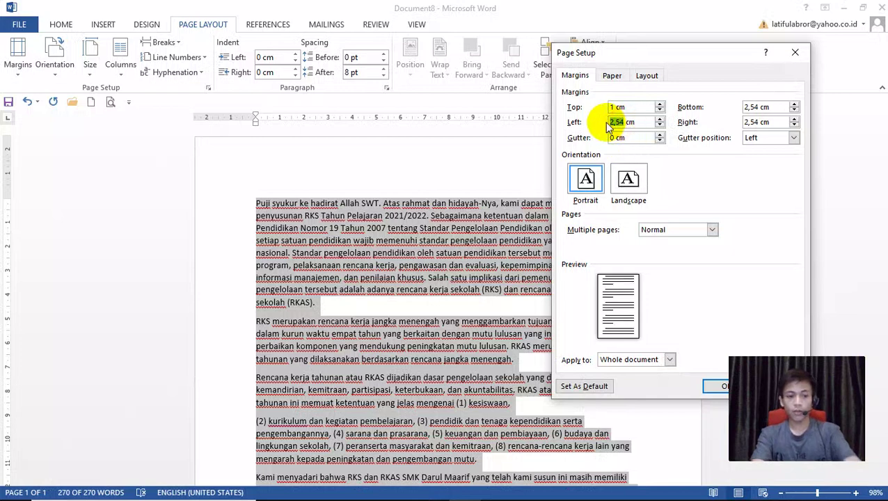
type("1")
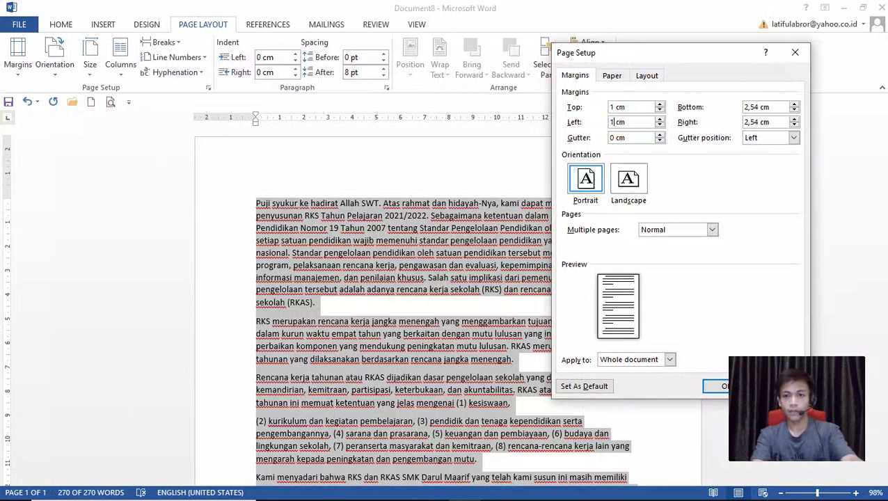
left_click(758, 107)
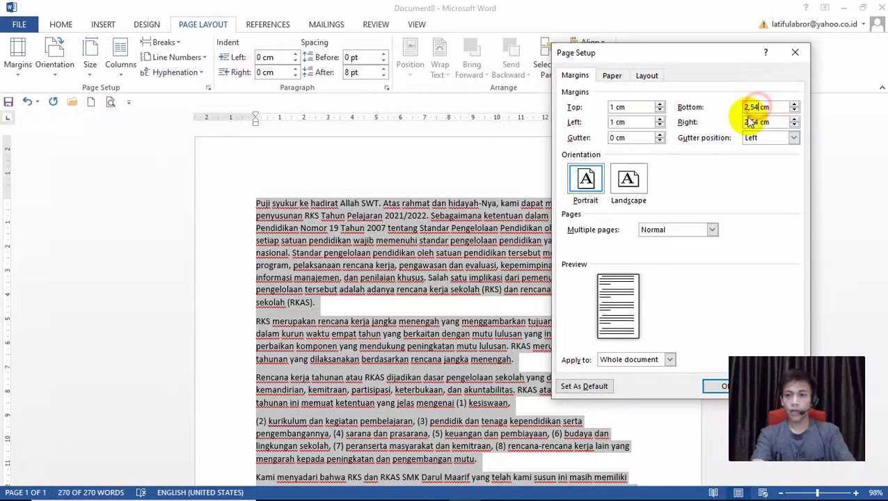
left_click(771, 124)
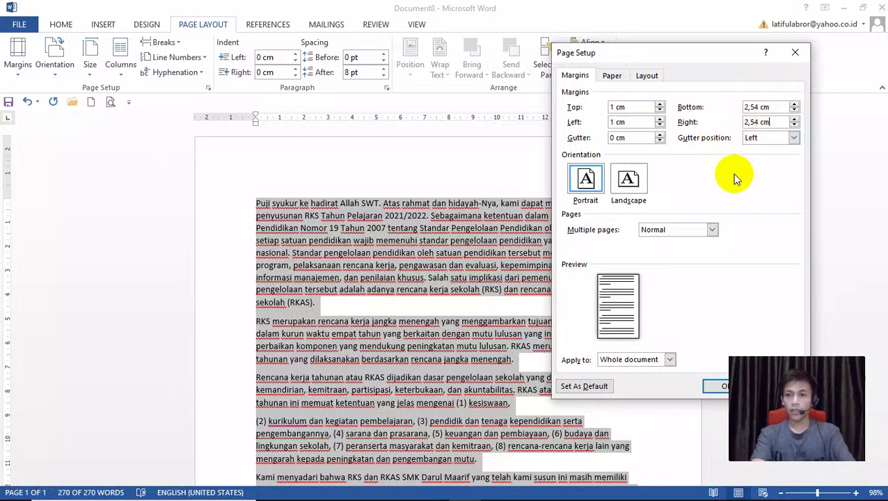
left_click_drag(767, 54, 699, 35)
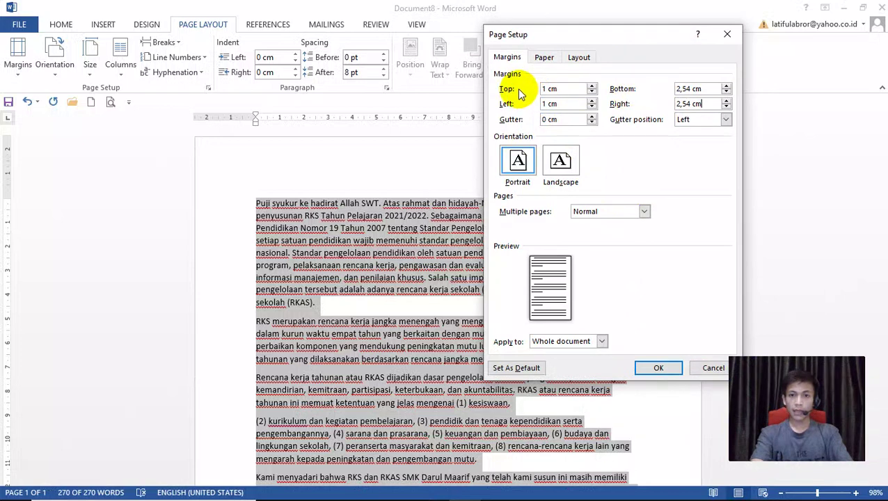
left_click(659, 367)
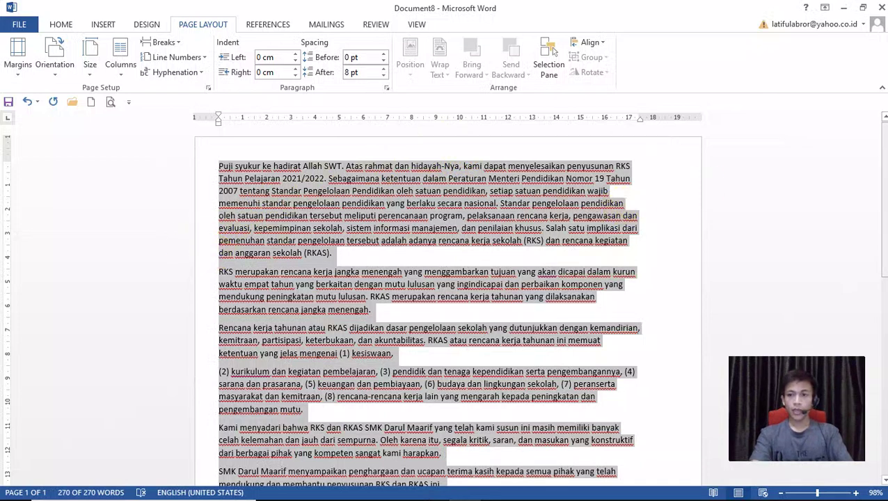
mouse_move(884, 201)
left_mouse_down()
mouse_move(883, 399)
mouse_move(884, 200)
left_mouse_up()
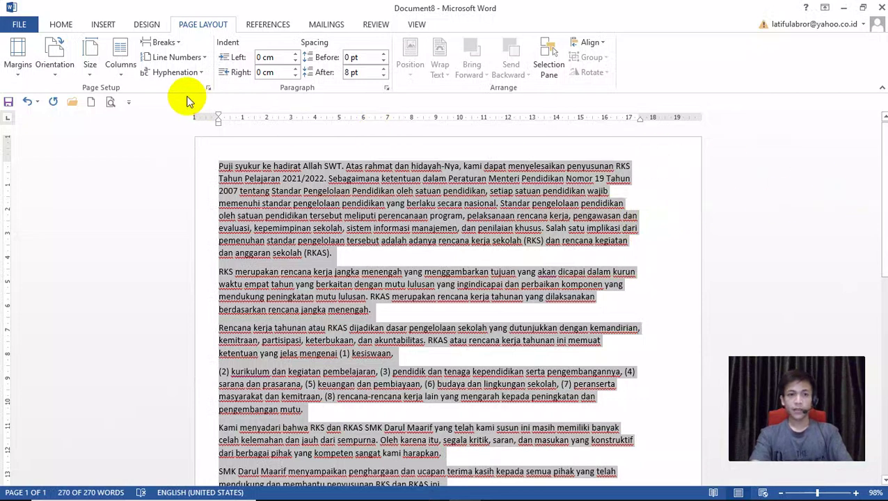
Reopen the Page Setup settings and set the top and left margins to 2 cm
left_click(208, 89)
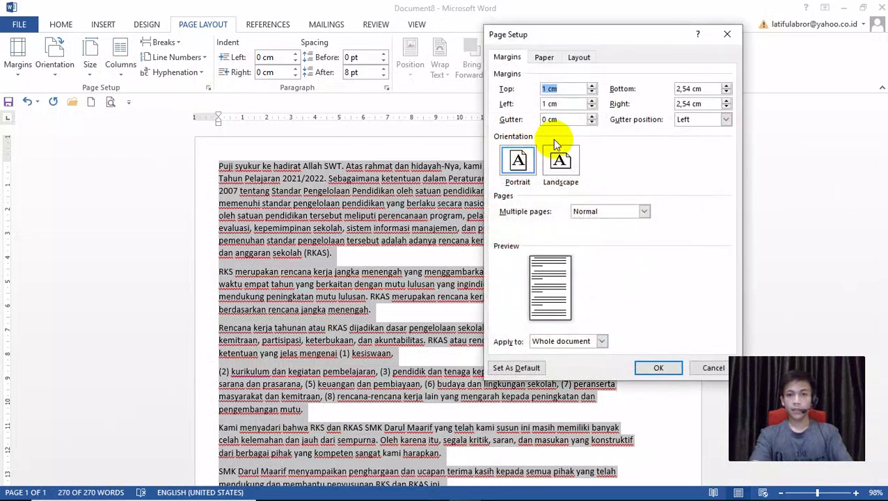
double_click(546, 89)
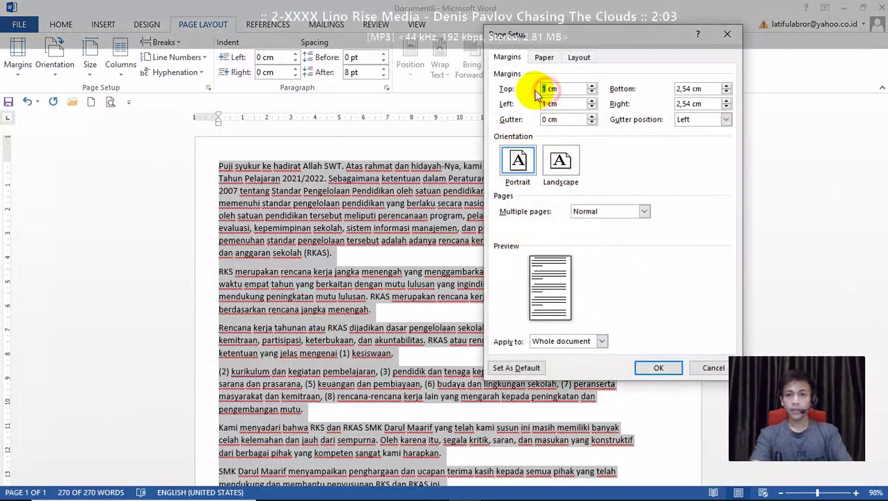
type("2")
left_click(550, 103)
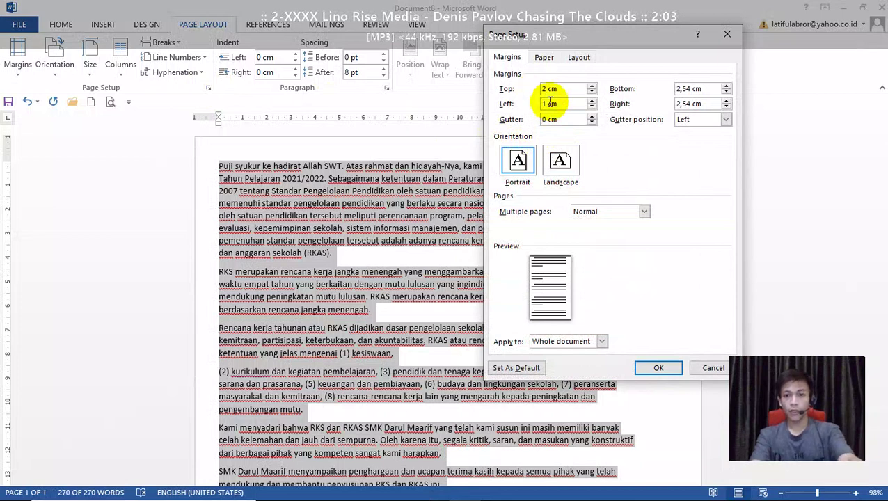
left_click_drag(547, 103, 525, 107)
type("2")
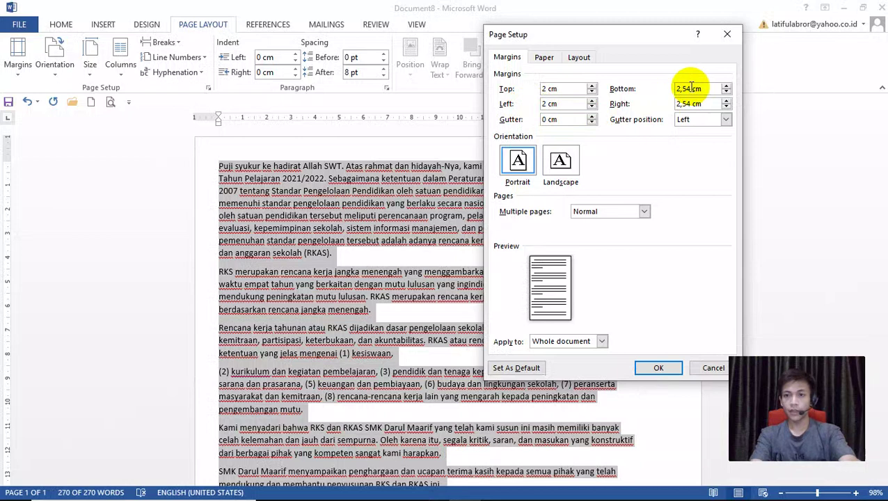
Set the bottom and right margins to 2 cm, apply the margins to the whole document and deselect the text
left_click_drag(691, 88, 675, 89)
type("2")
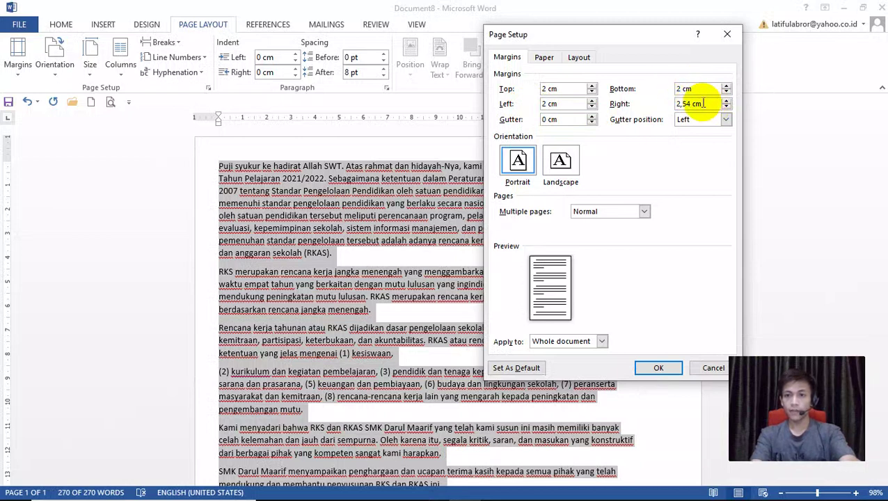
left_click_drag(690, 103, 675, 104)
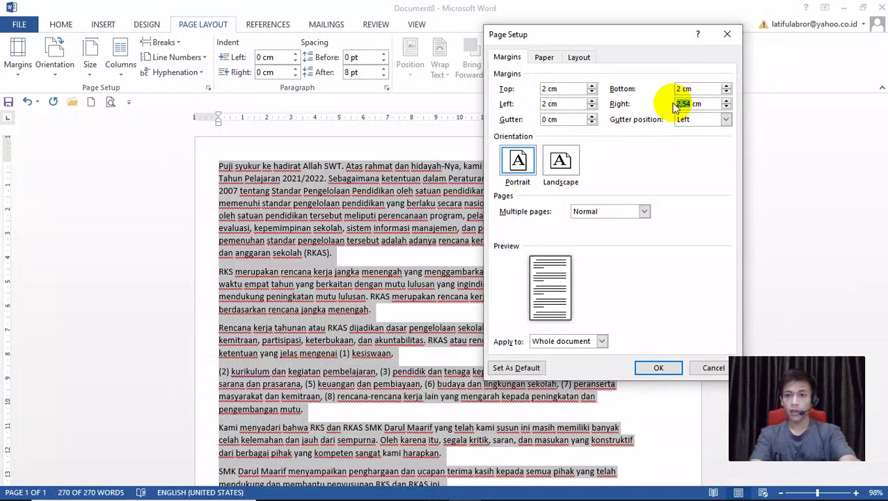
type("2")
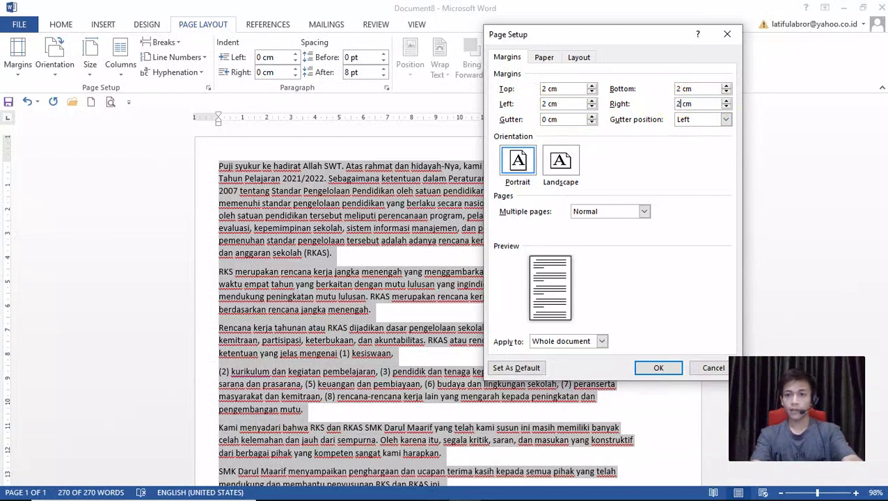
left_click(663, 365)
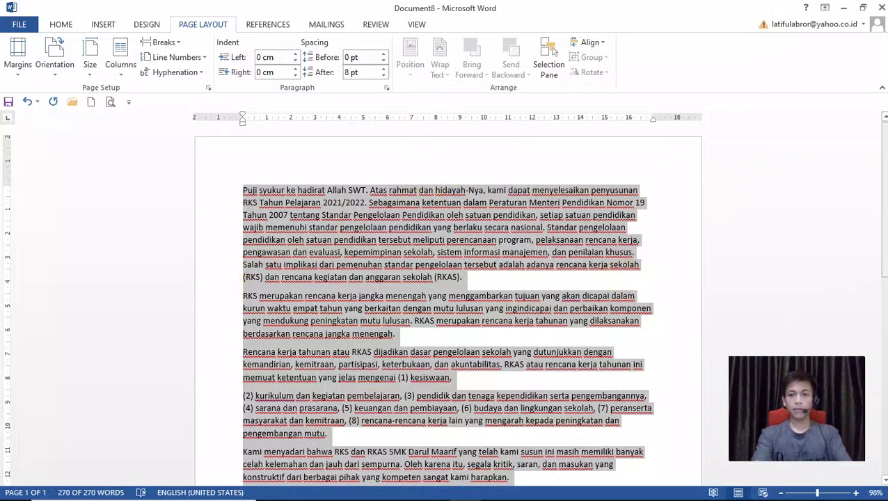
left_click(658, 197)
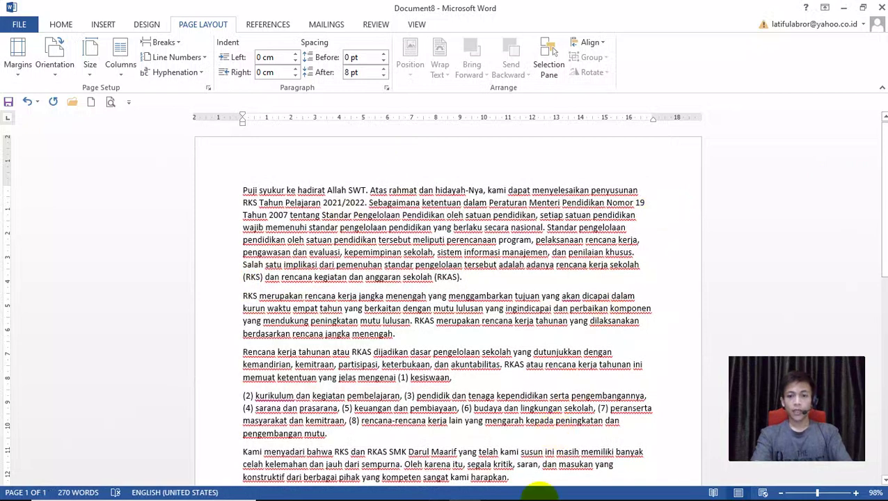
Switch to Document2 and select the lesson list item "MENGATUR MARGIN"
left_click(465, 489)
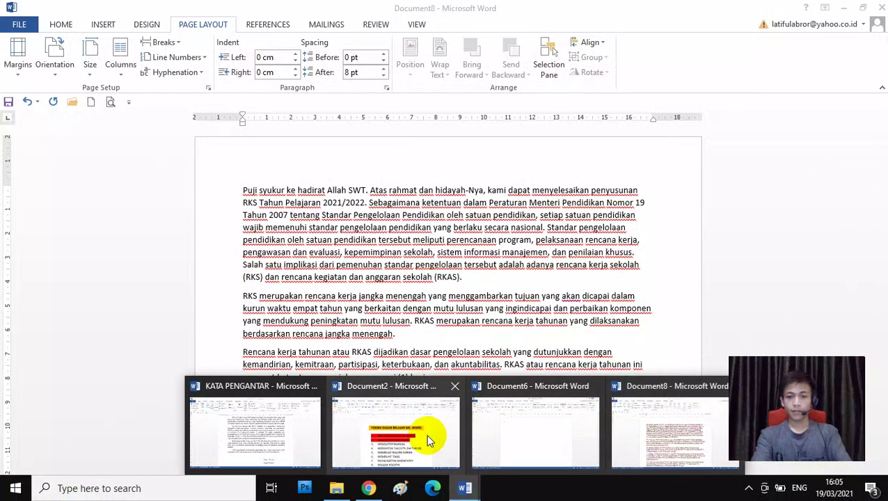
left_click(426, 434)
left_click_drag(511, 324, 254, 336)
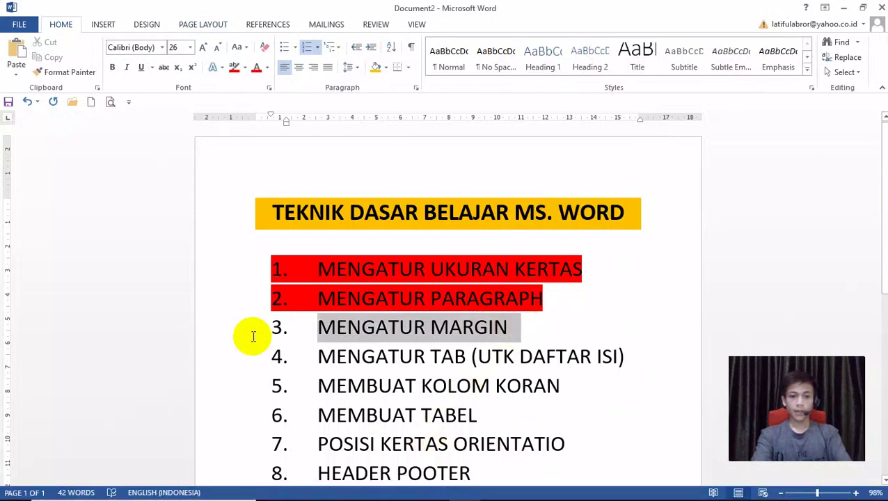
Highlight the third list item, MENGATUR MARGIN, in red and deselect it
left_click(234, 67)
key("Left")
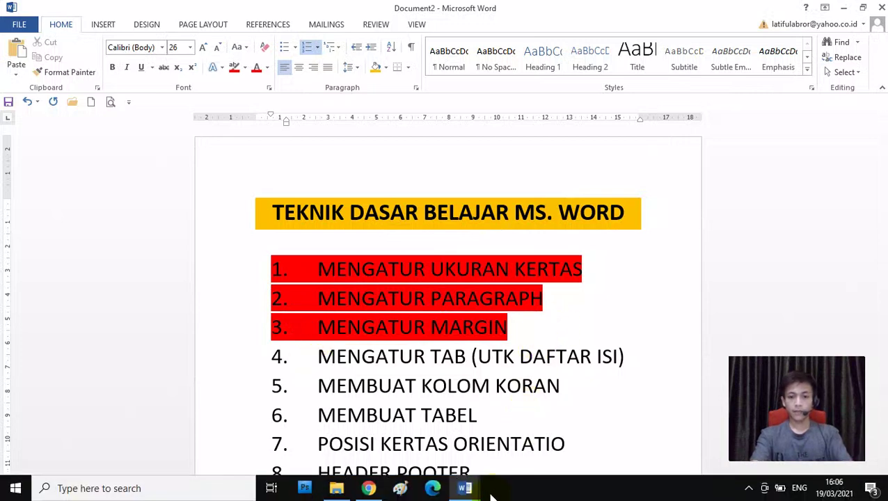
Switch to Document8 and delete all of its text
left_click(467, 489)
left_click(647, 446)
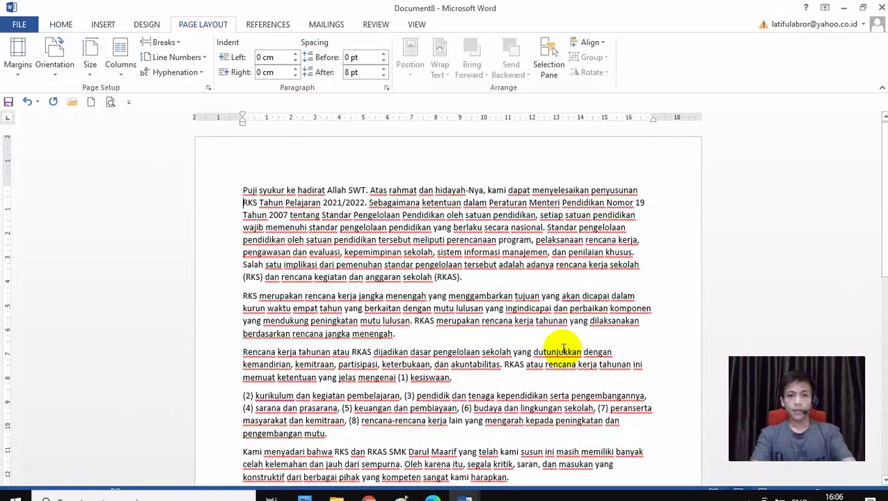
key("ctrl+a")
key("Delete")
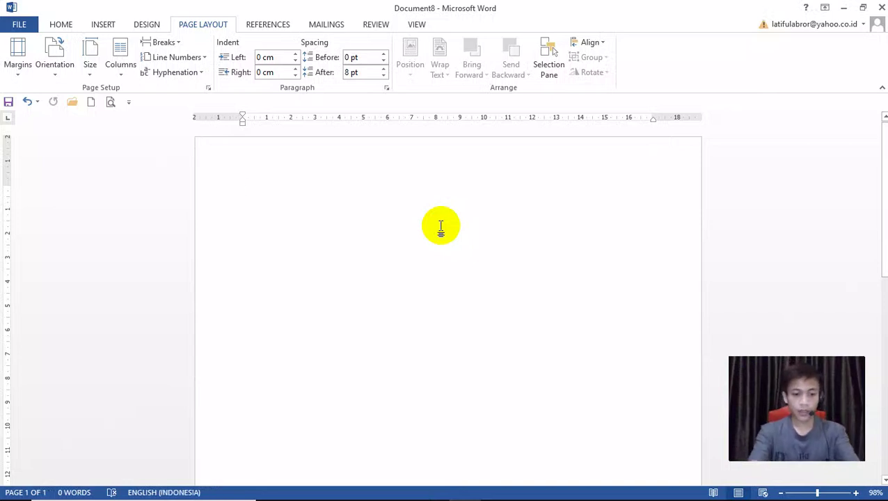
Write the title DAFTAR ISI in the empty document and centre it
type("DAFTAR ISI")
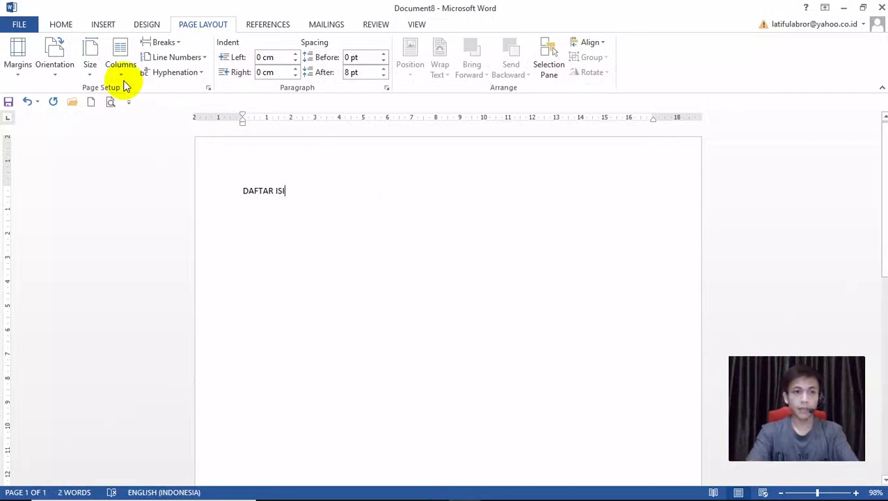
left_click(60, 24)
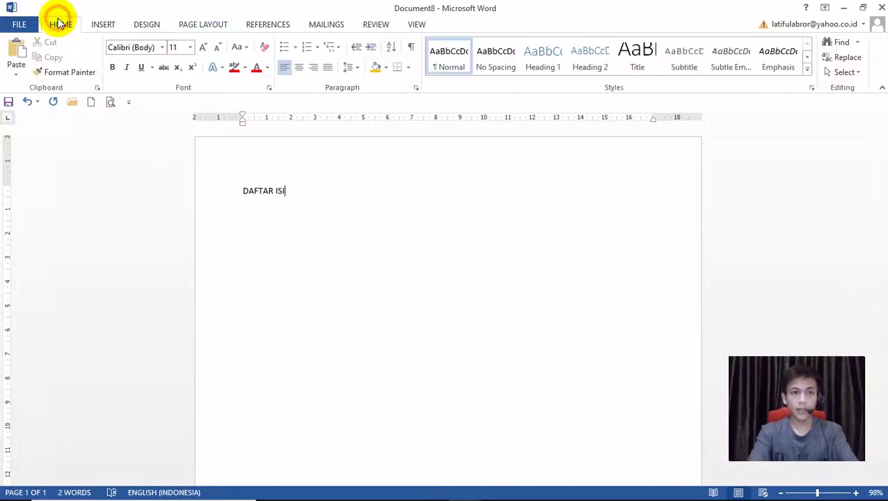
left_click(299, 68)
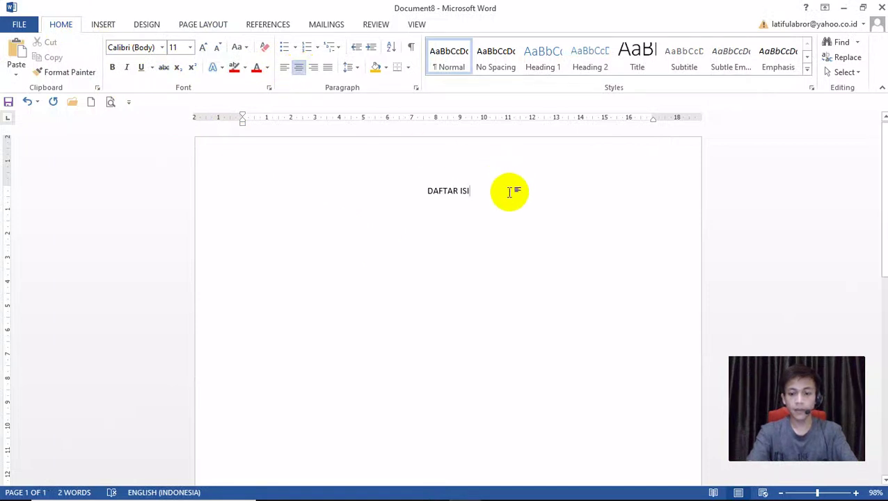
Add a left-aligned entry LEMBAR PENGESAHAN on a new line below the title
key("Return")
key("ctrl+l")
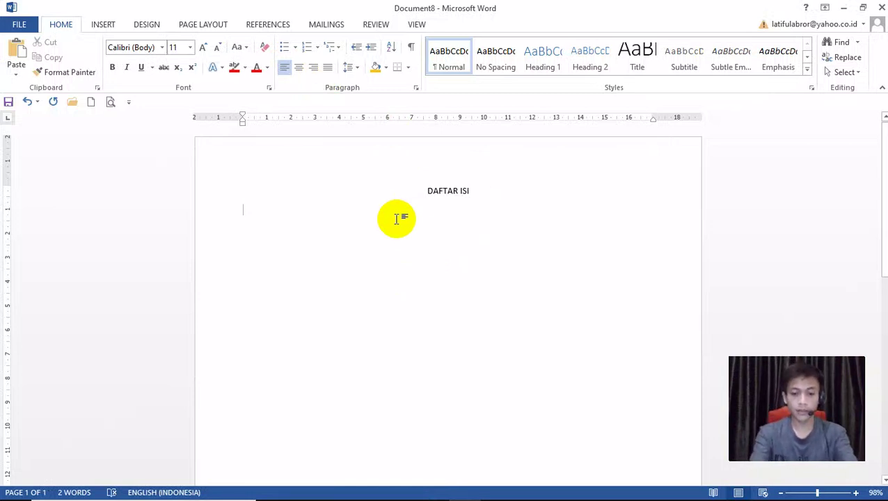
type("LEMBAR PENGESAHAN")
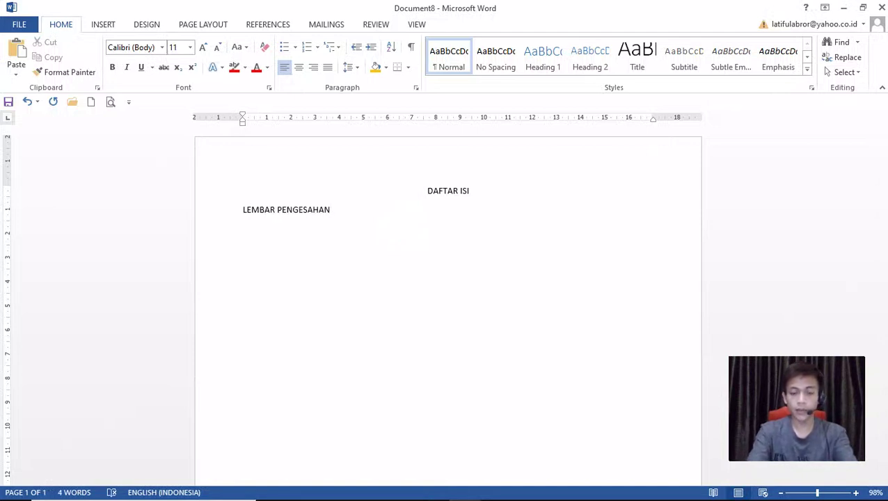
left_click(507, 194)
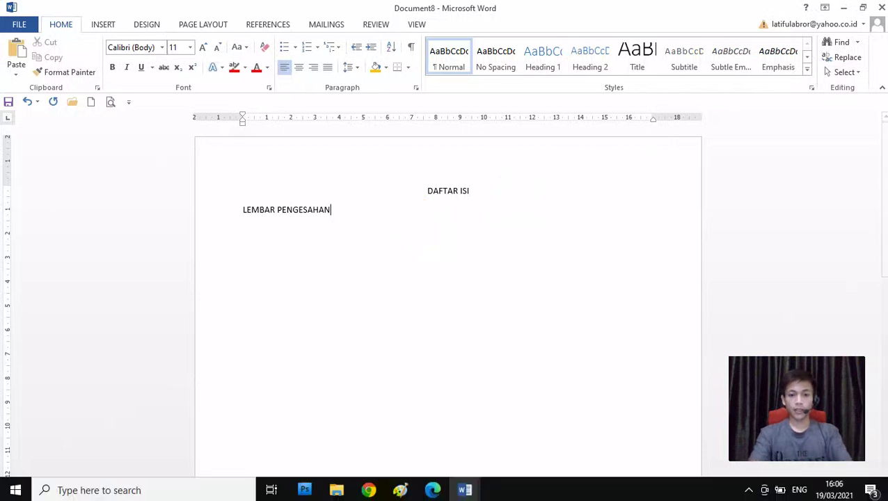
mouse_move(465, 489)
left_click(414, 427)
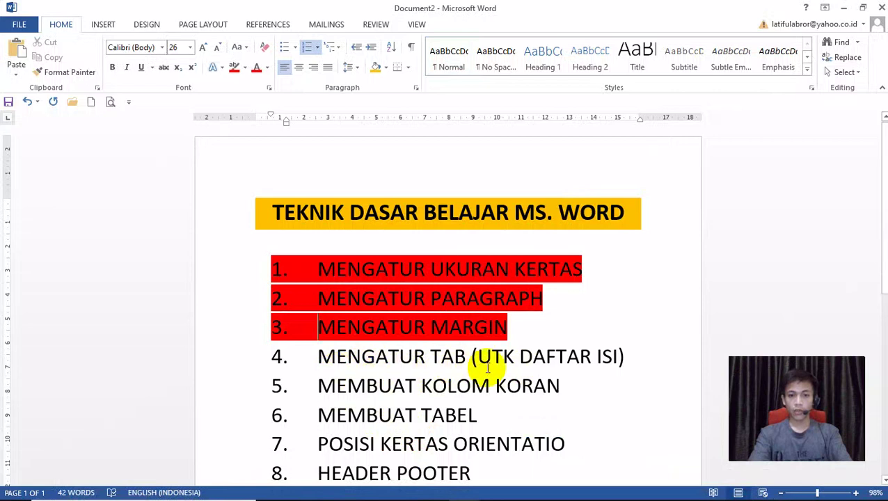
mouse_move(465, 487)
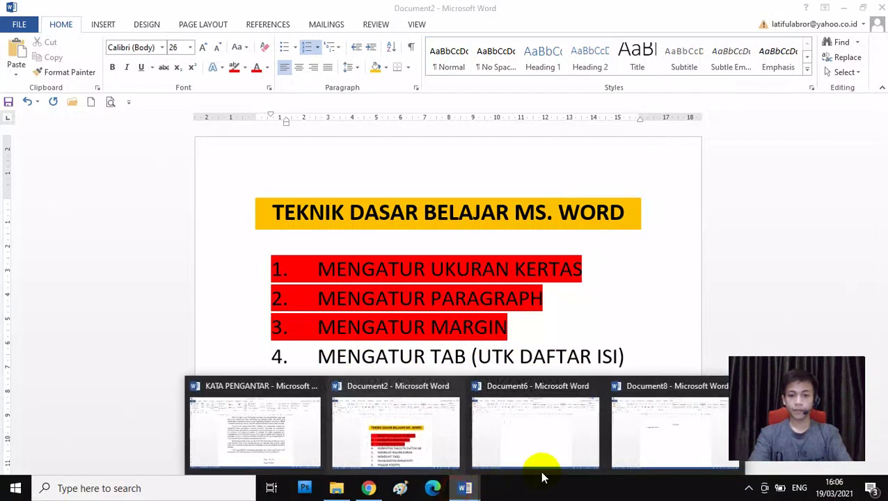
left_click(658, 443)
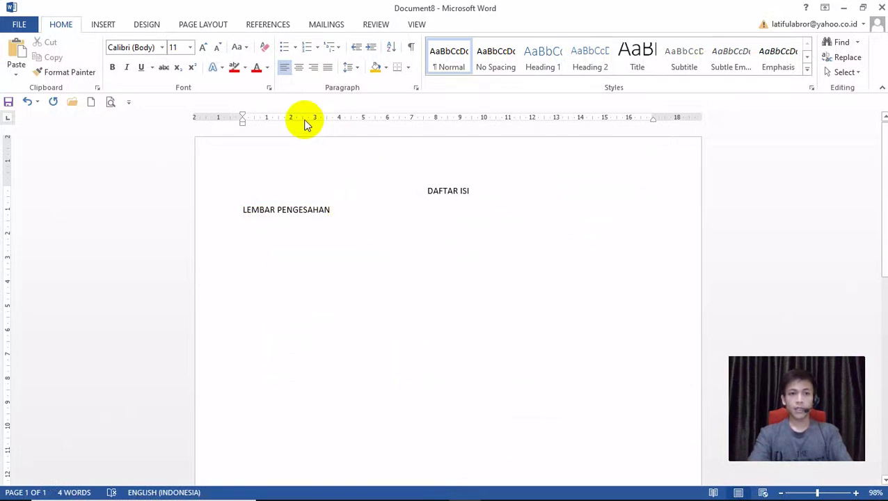
left_click(203, 26)
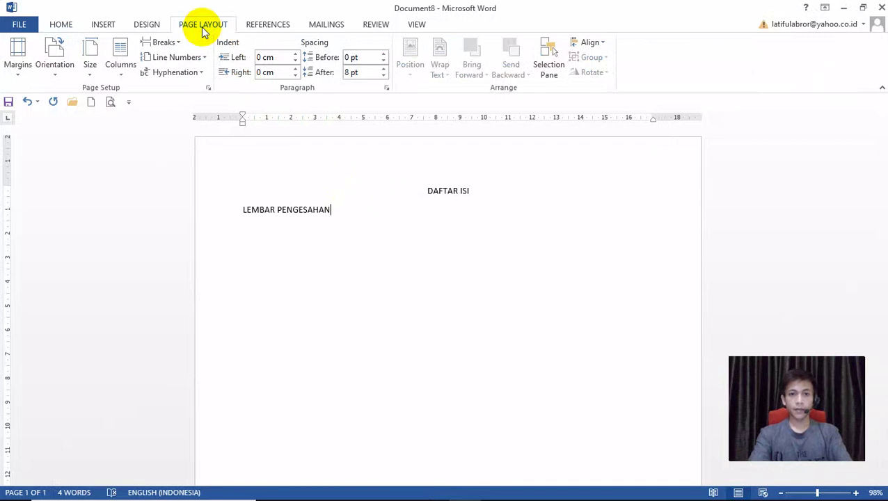
left_click(103, 26)
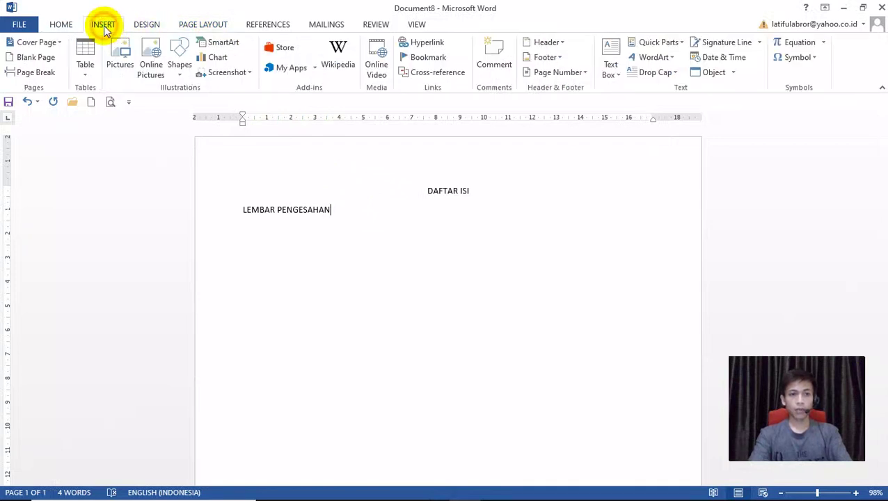
left_click(61, 26)
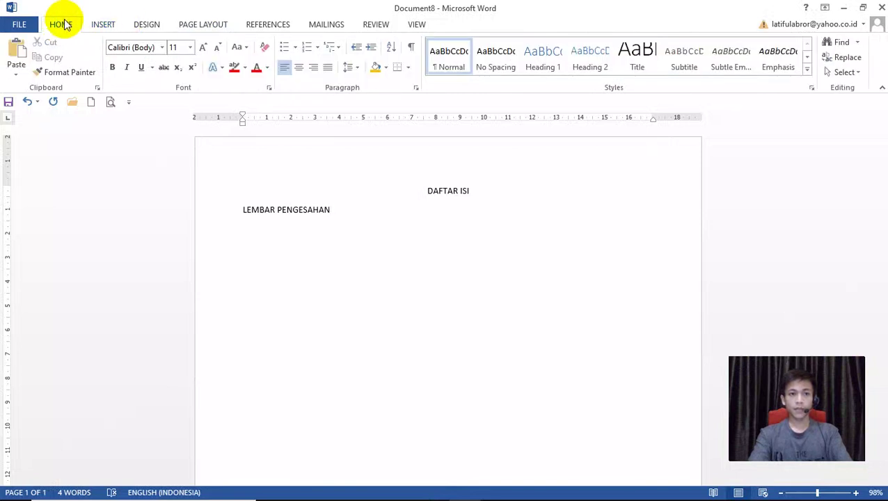
left_click(199, 24)
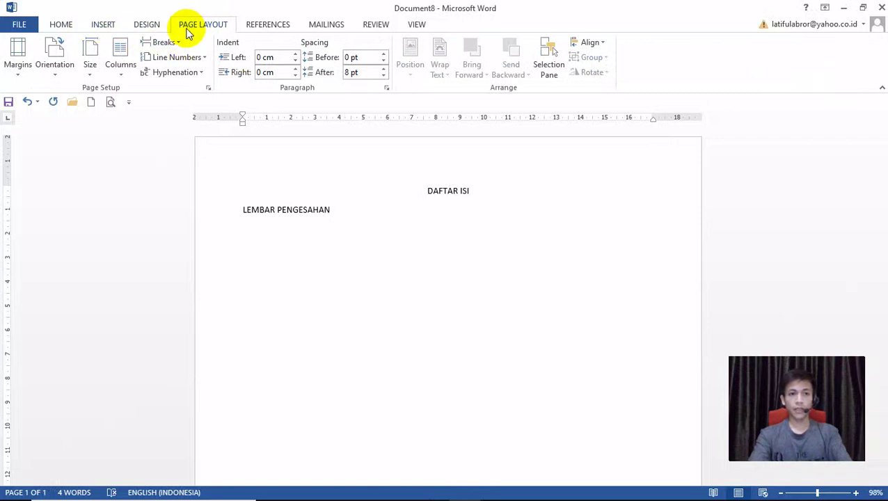
left_click(65, 30)
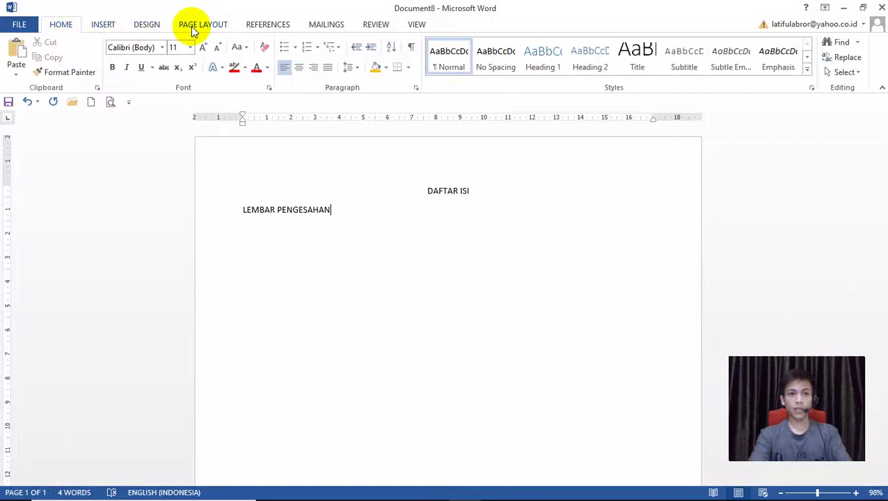
left_click(113, 28)
Set a left-aligned tab stop at 15 cm with dotted leader style 2 for the LEMBAR PENGESAHAN line
left_click(193, 24)
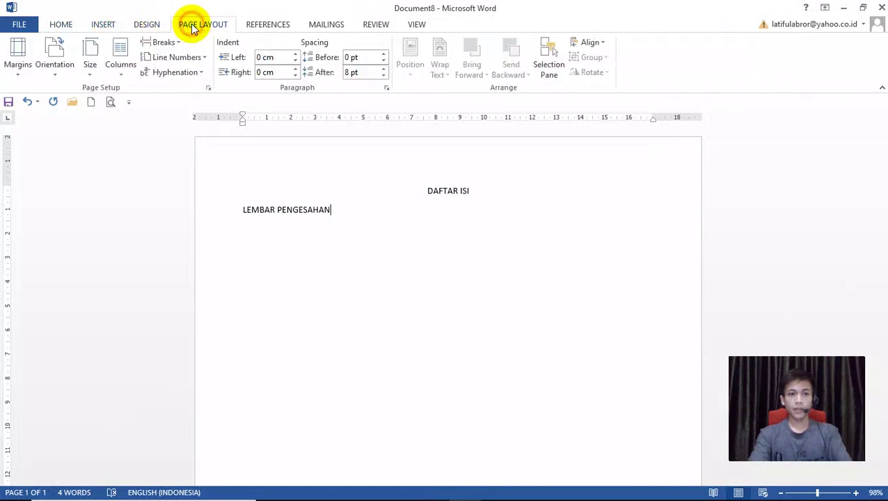
left_click(387, 88)
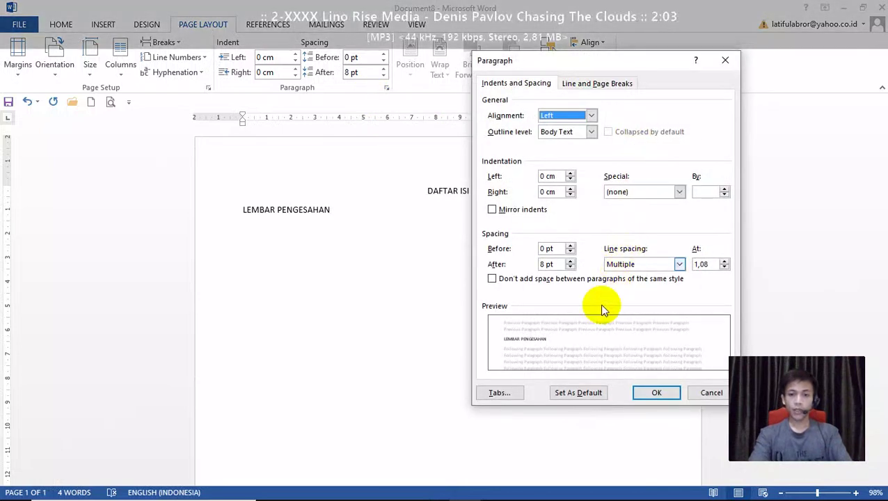
left_click(499, 394)
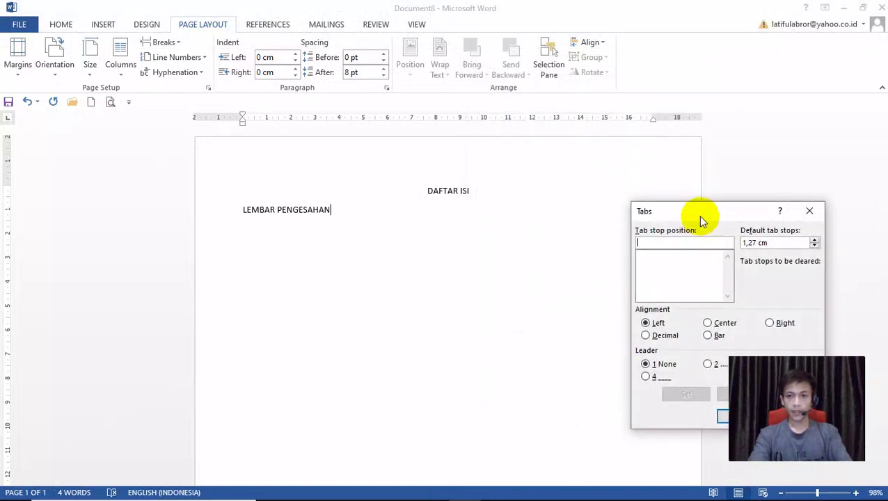
left_click_drag(700, 220, 558, 189)
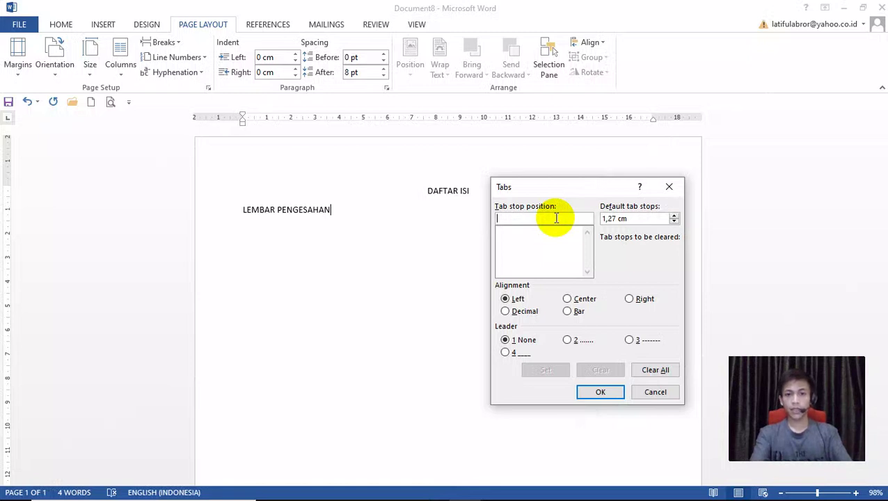
left_click_drag(554, 190, 541, 233)
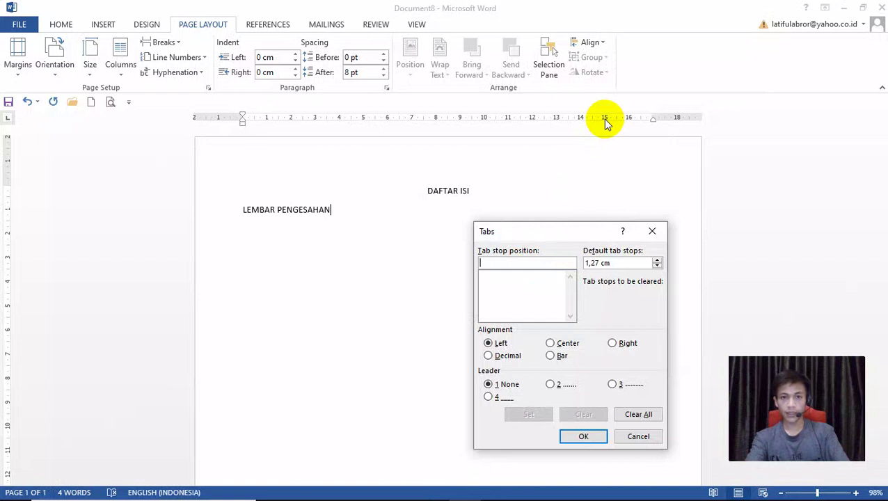
left_click(537, 263)
type("15")
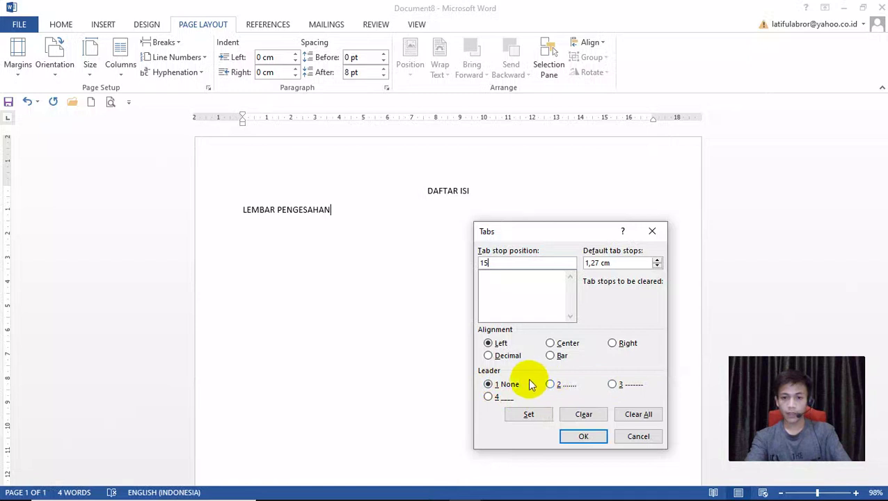
left_click(551, 384)
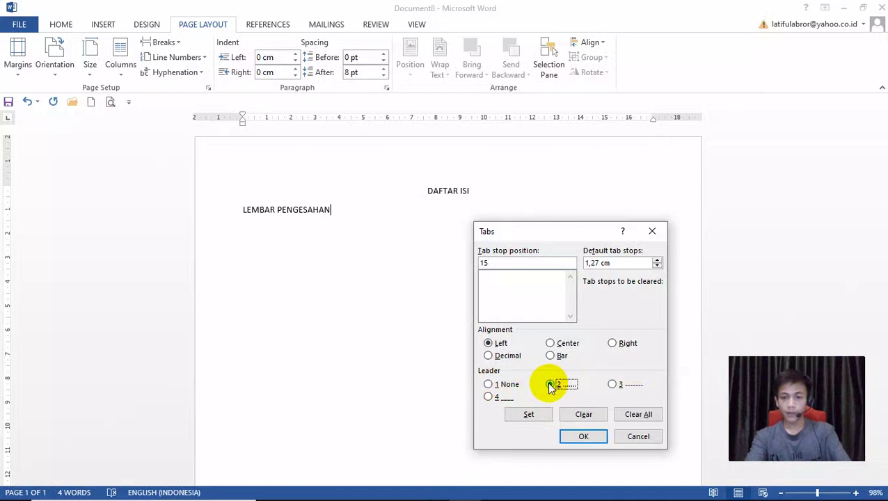
left_click(519, 416)
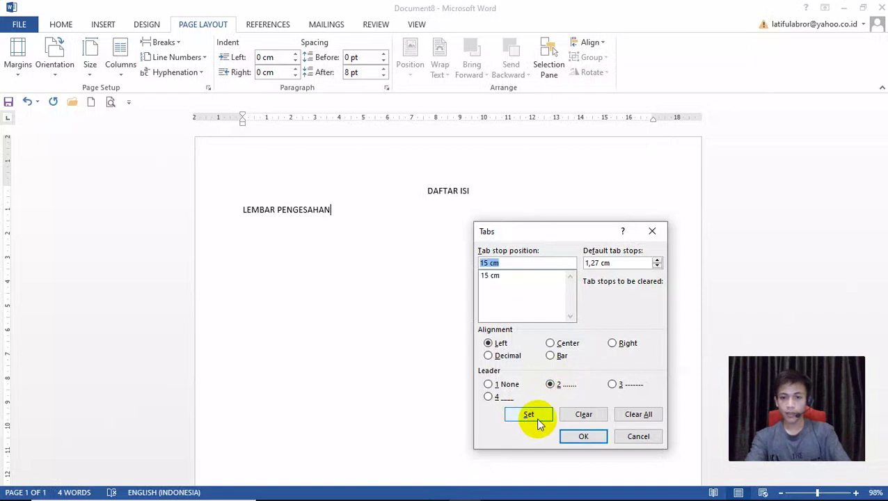
left_click(572, 437)
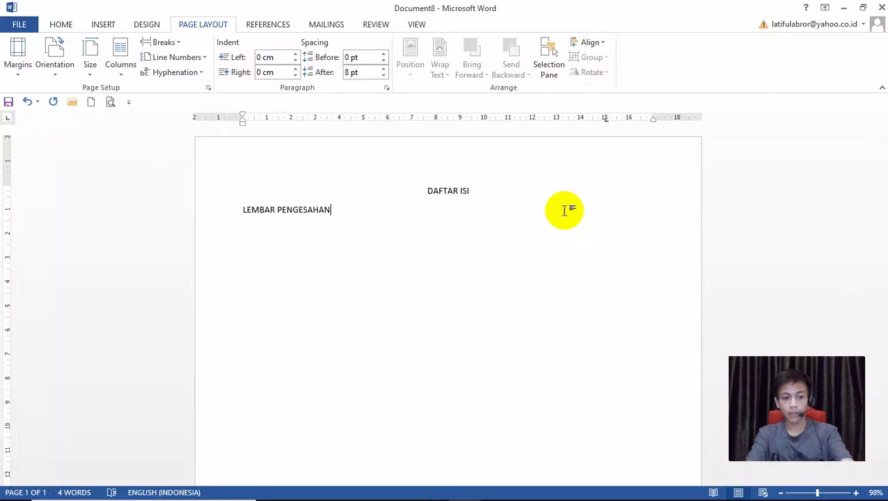
Extend LEMBAR PENGESAHAN with a dotted leader and add the entries KATA PENGANTAR and BAB I with leaders on new lines below
key("Tab")
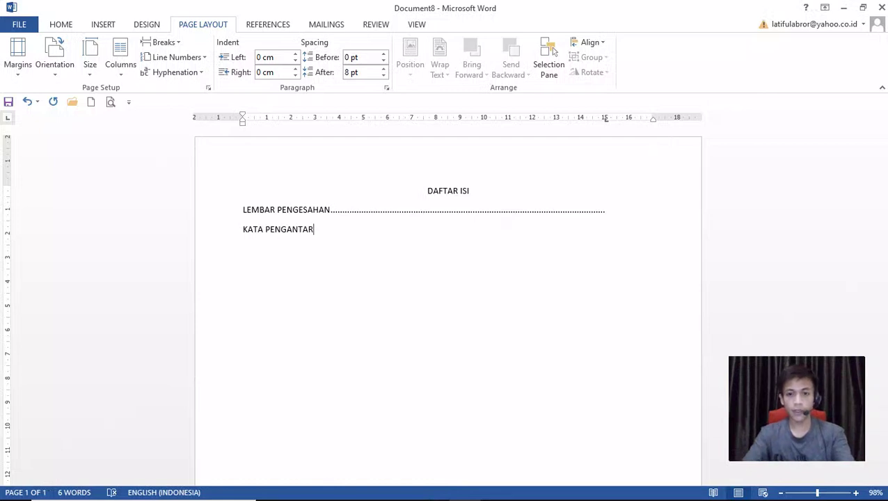
key("Tab")
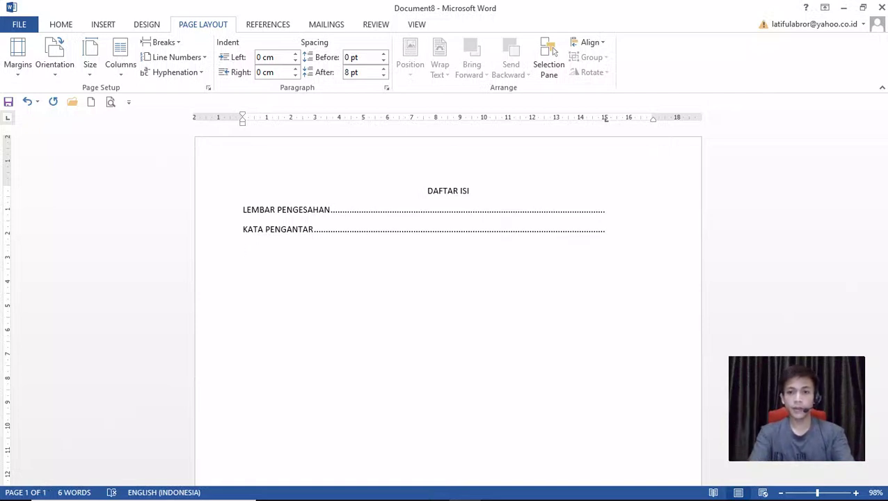
key("Return")
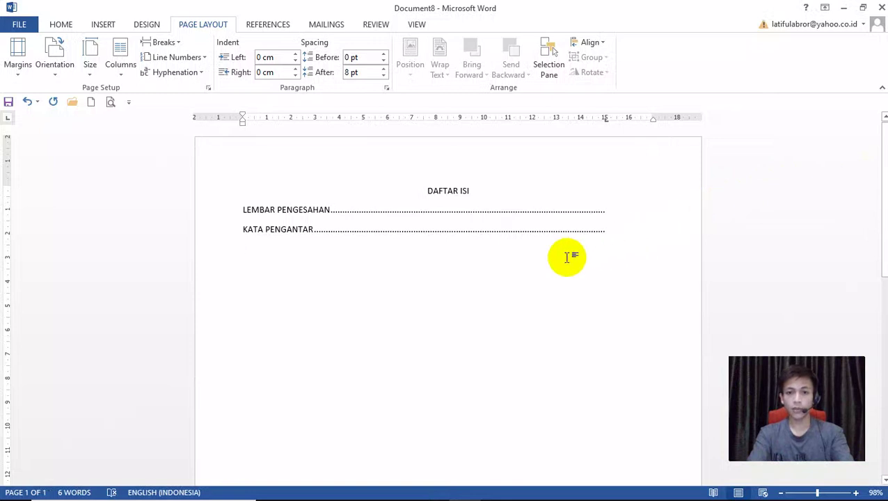
type("BAB ")
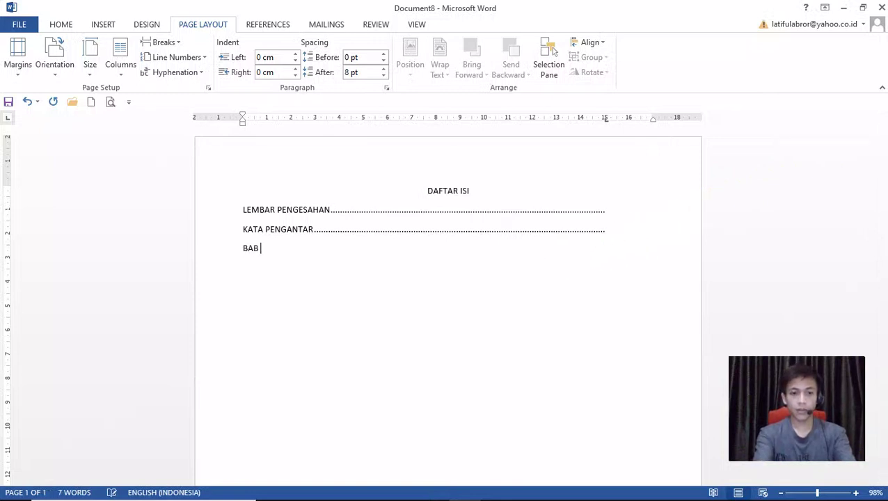
type("I")
key("Tab")
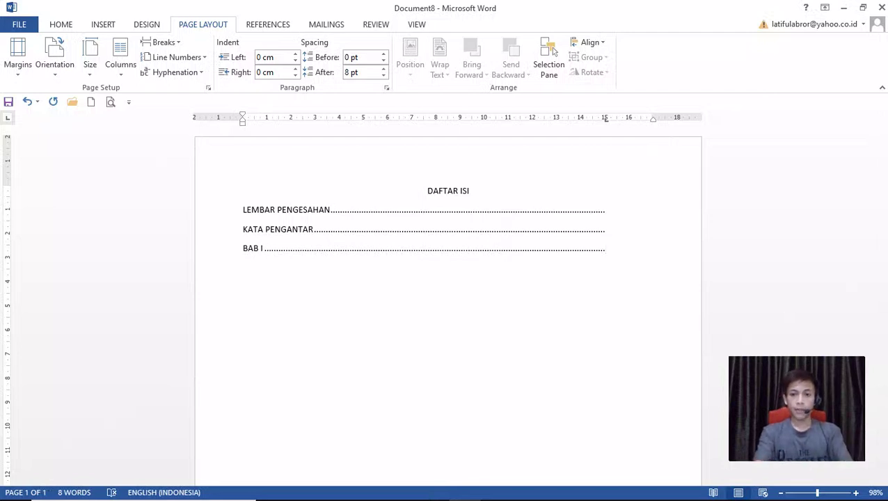
Add page number 2 after the LEMBAR PENGESAHAN leader and page number 1 after the KATA PENGANTAR leader
left_click(618, 207)
left_click(613, 233)
left_click(611, 246)
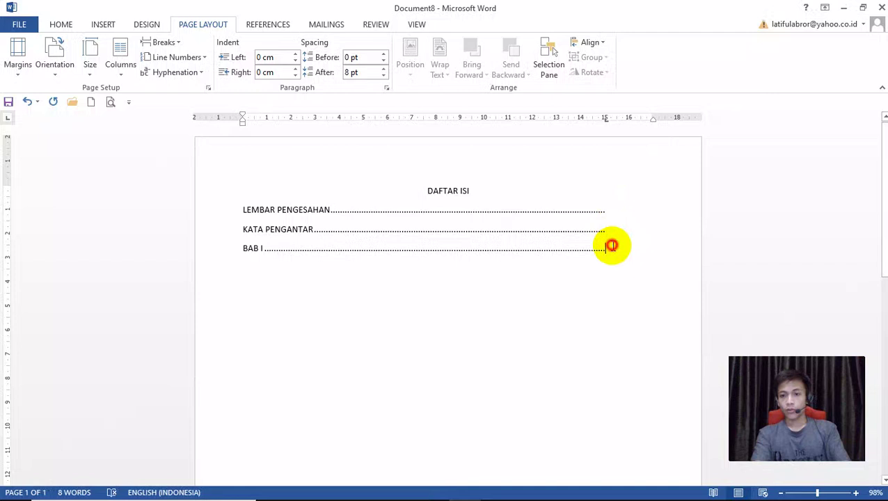
left_click(611, 210)
left_click(615, 229)
left_click(612, 246)
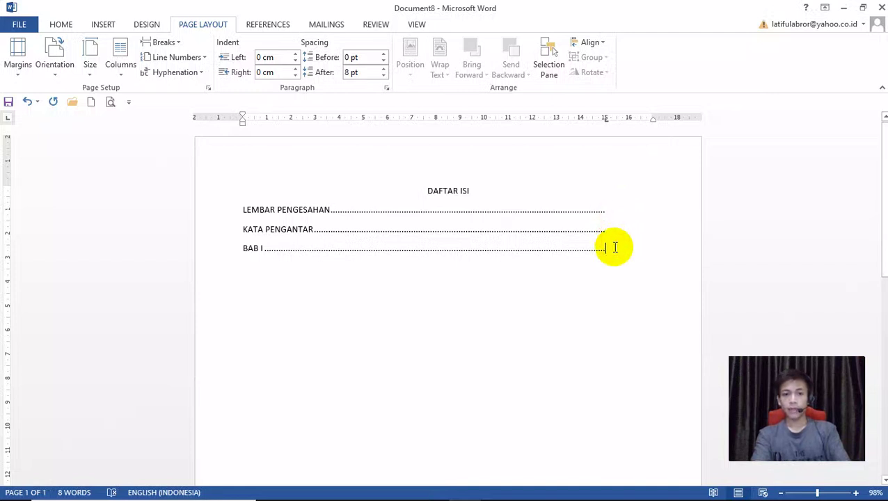
left_click(624, 210)
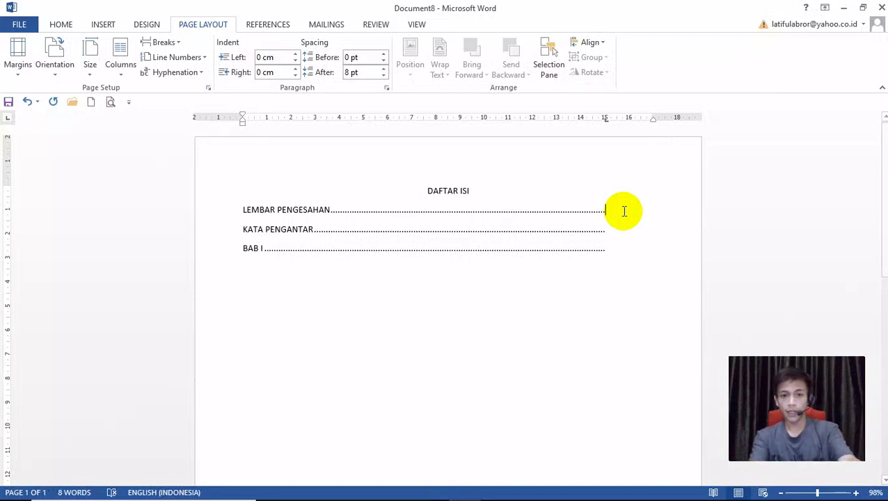
type("i")
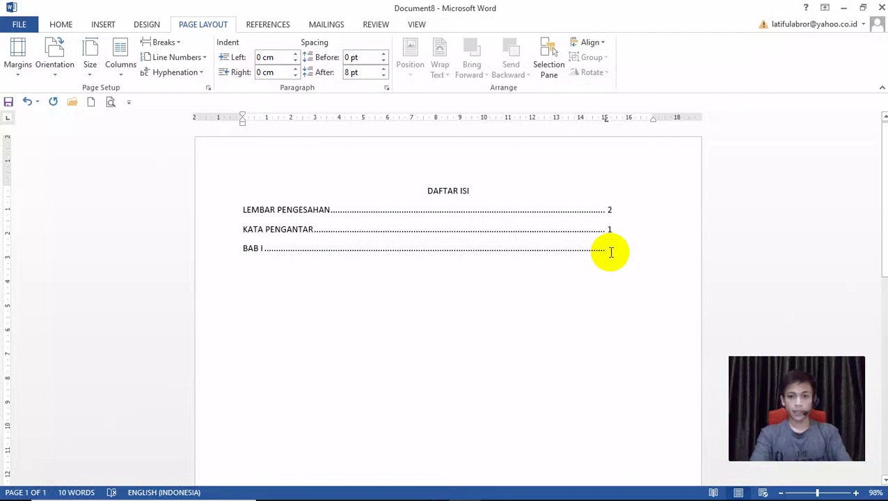
Switch to Document2 and highlight list item 4, MENGATUR TAB (UTK DAFTAR ISI), in red
left_click(465, 488)
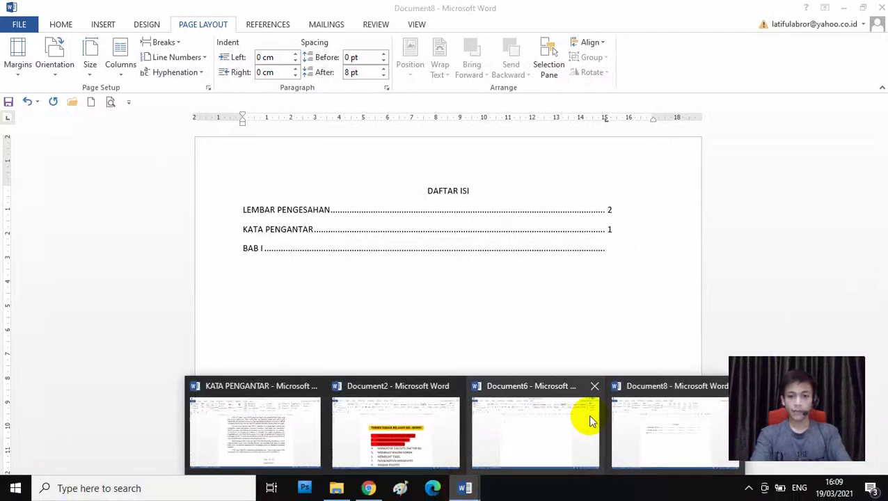
left_click(390, 436)
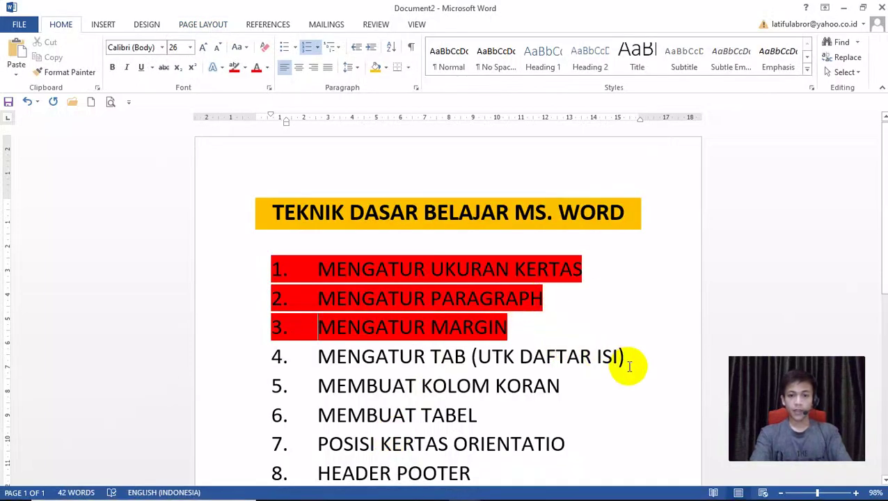
left_click_drag(629, 367, 277, 358)
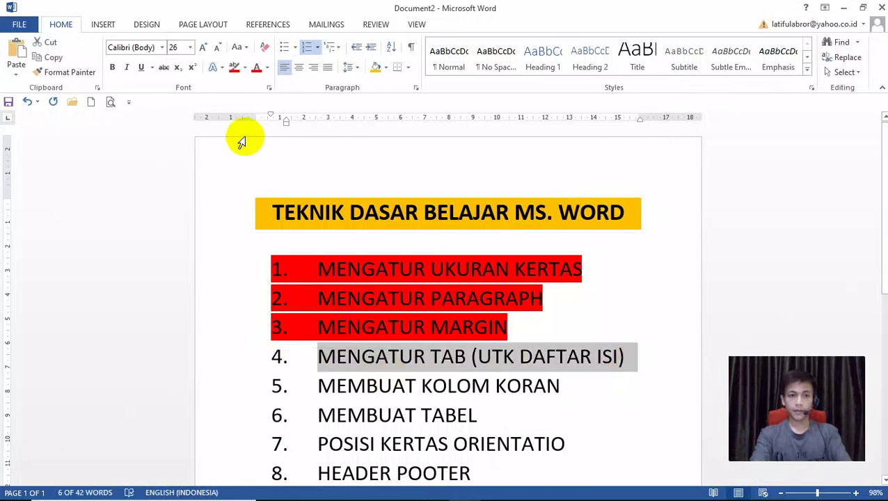
left_click(234, 66)
left_click(346, 248)
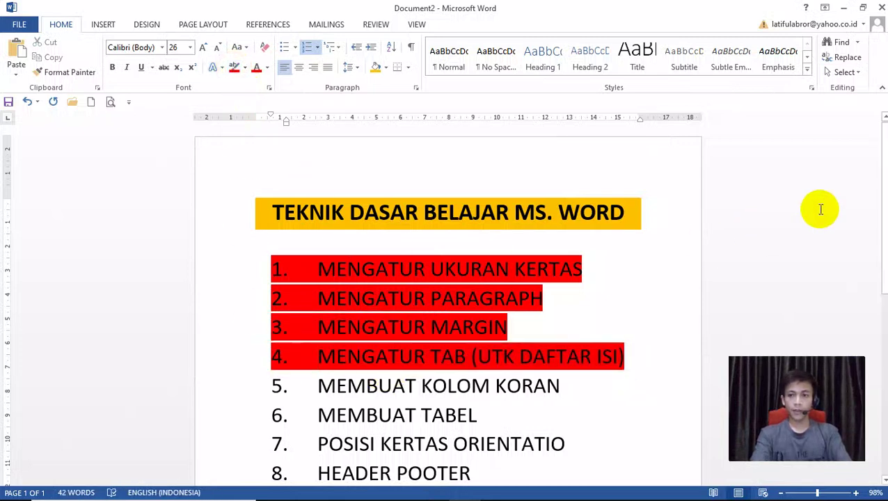
scroll(820, 210, "down", 1)
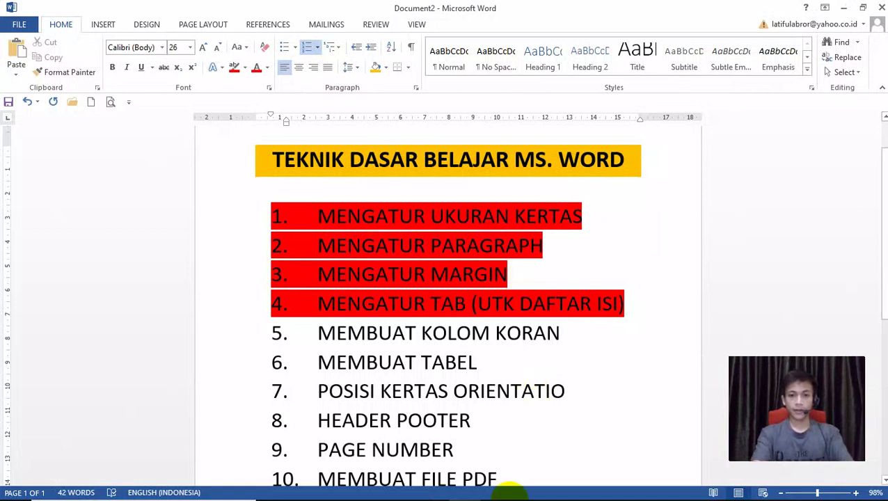
Return to Document8 and delete the whole DAFTAR ISI text, from the title through the BAB I line
left_click(465, 489)
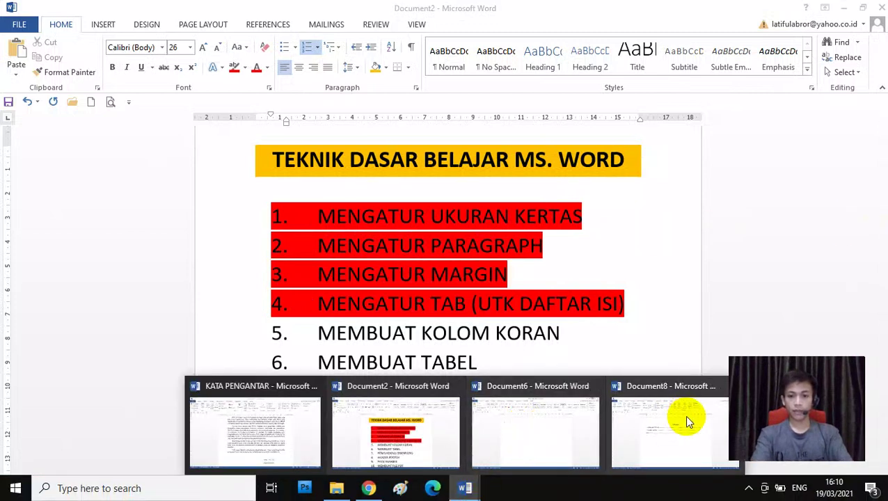
left_click(684, 416)
left_click(546, 319)
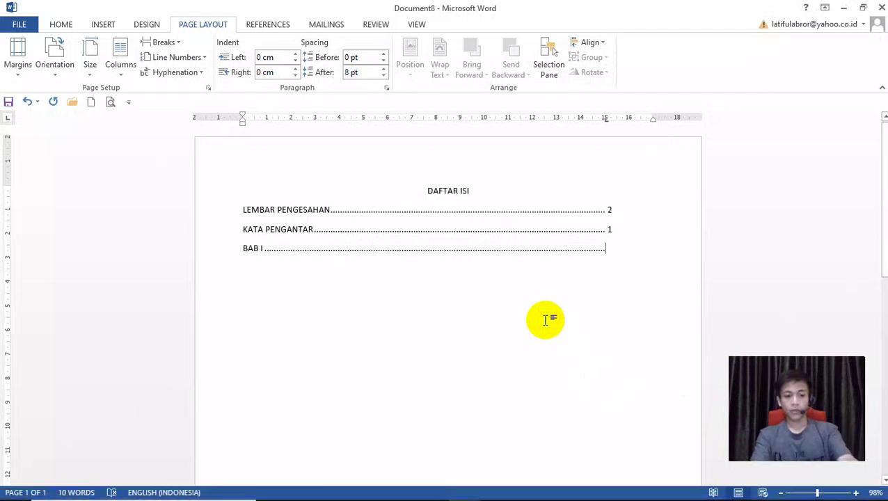
left_click_drag(416, 192, 618, 265)
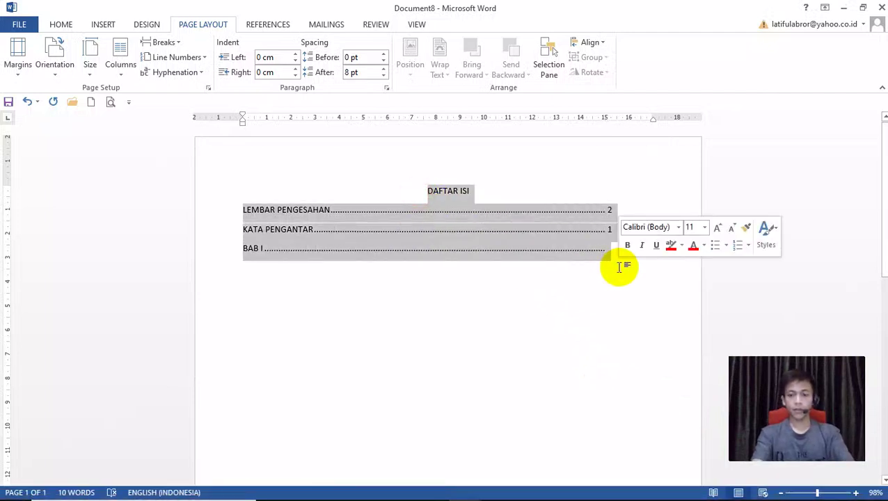
key("Delete")
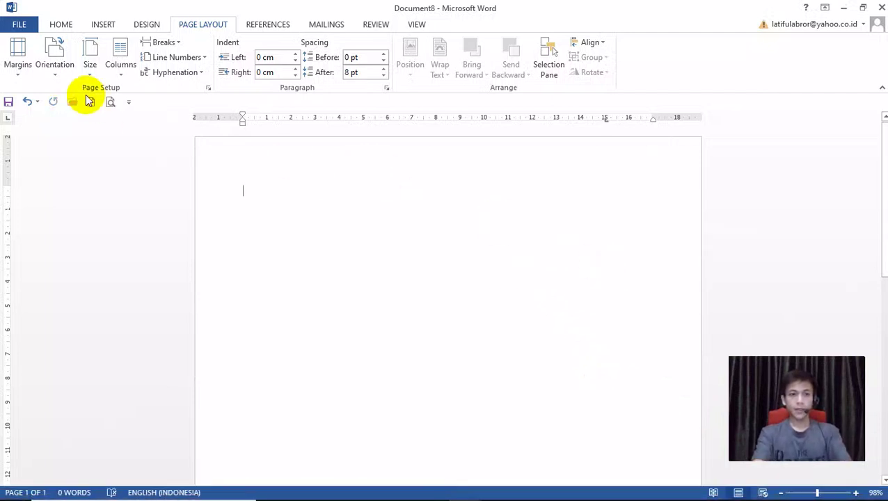
left_click(60, 27)
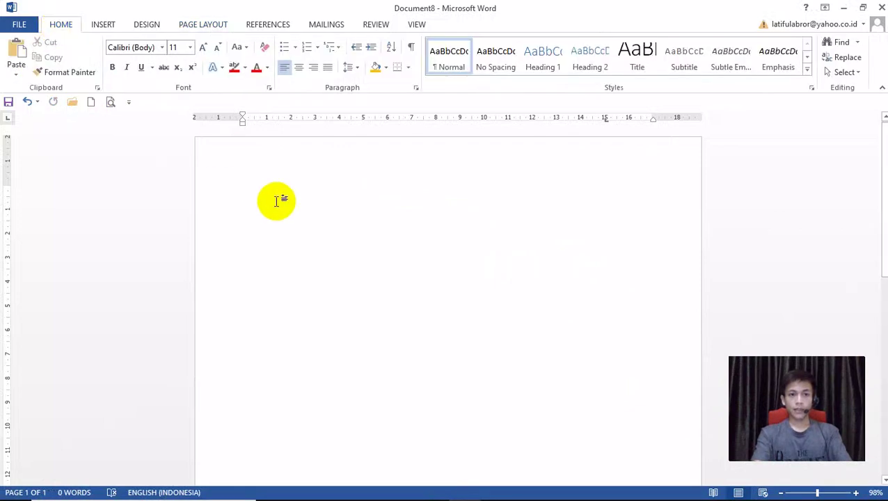
Copy the selected paragraphs from the KATA PENGANTAR document and paste them into the empty Document8 without their source formatting
left_click(463, 489)
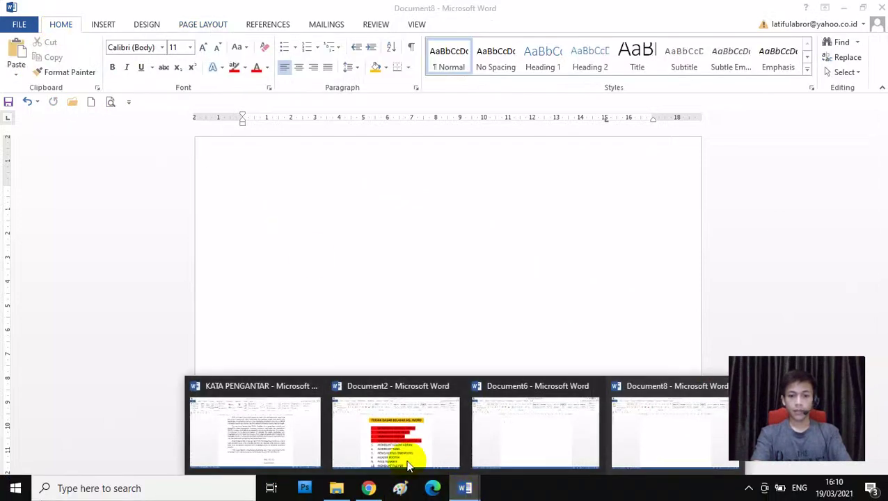
left_click(293, 426)
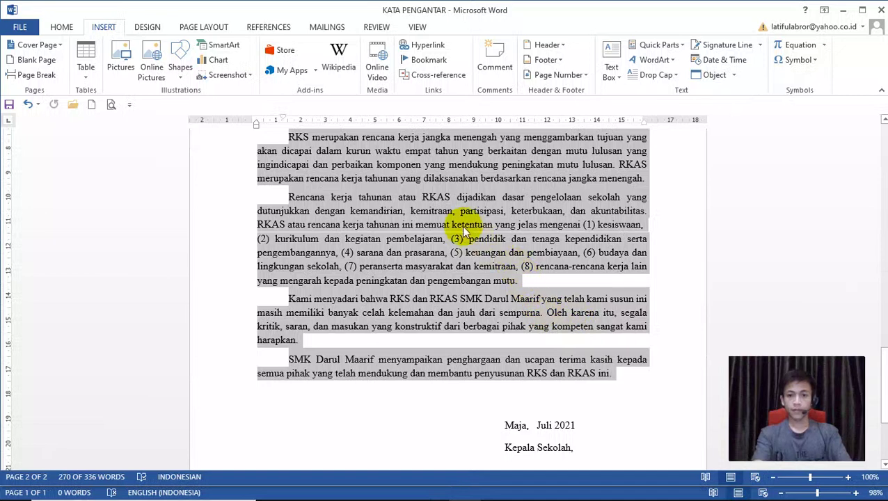
right_click(462, 227)
left_click(468, 250)
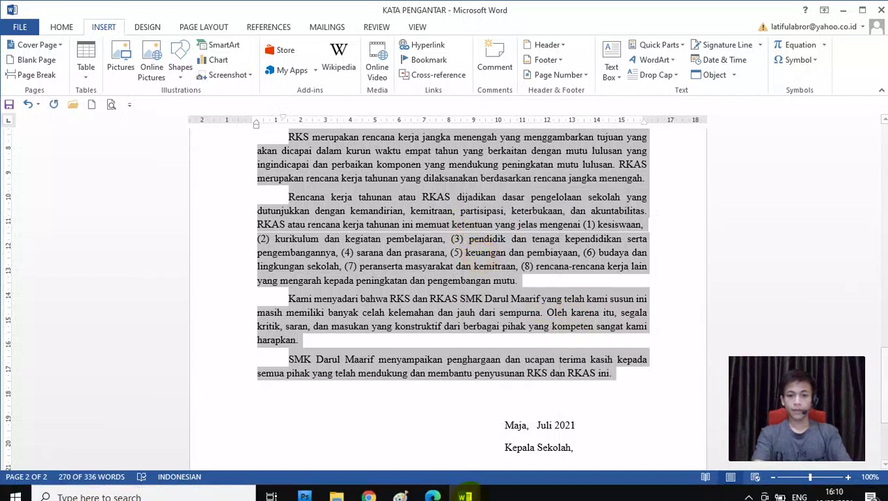
mouse_move(468, 489)
left_click(658, 449)
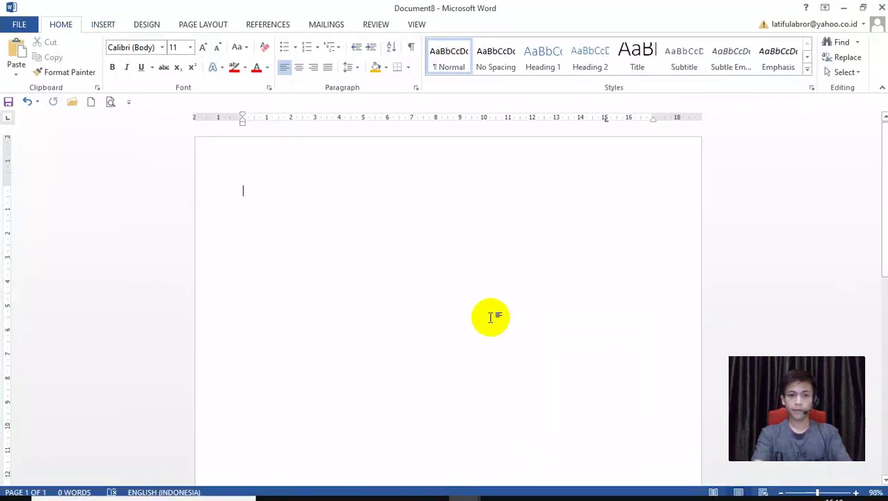
right_click(311, 218)
left_click(377, 274)
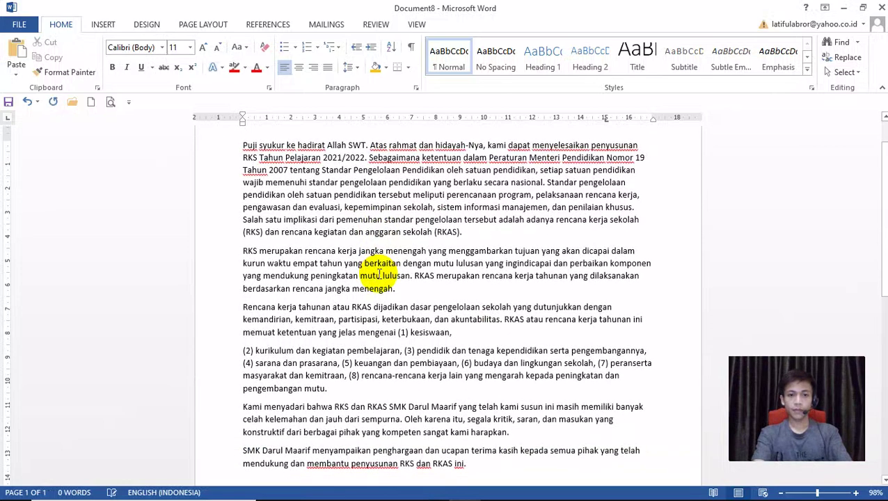
scroll(513, 247, "up", 1)
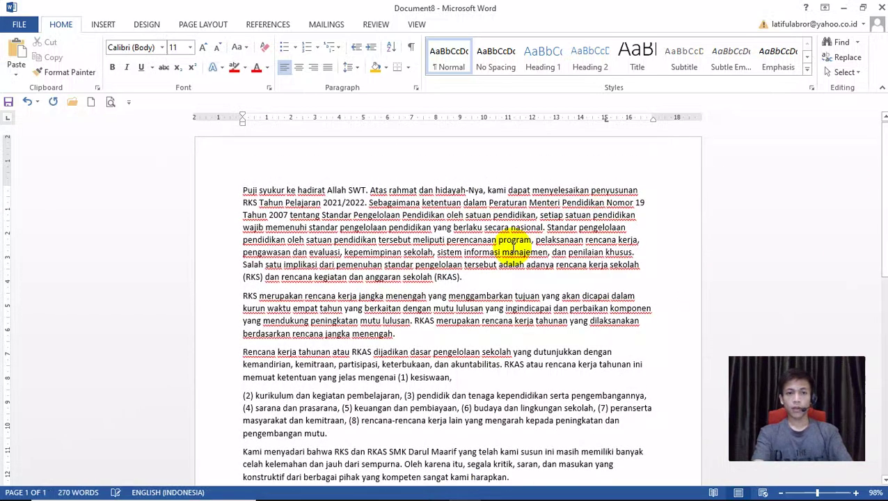
Lay out the pasted text in two columns and check the page from start to end
left_click(103, 25)
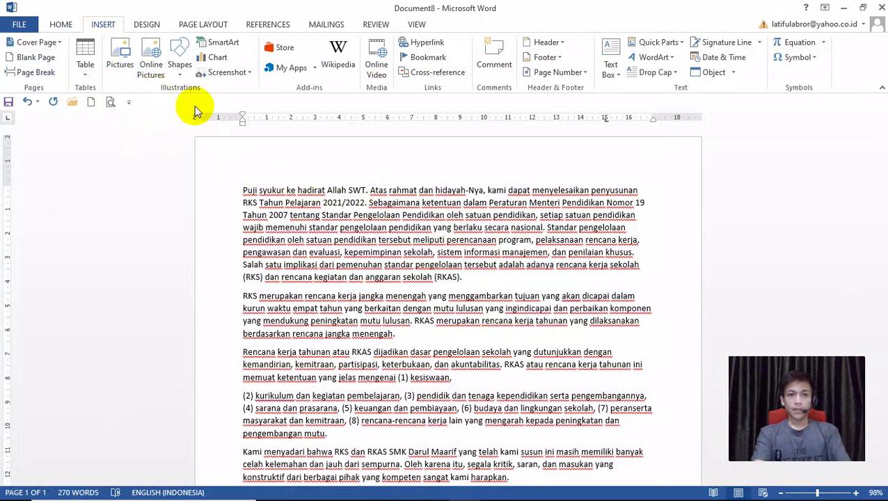
left_click(203, 25)
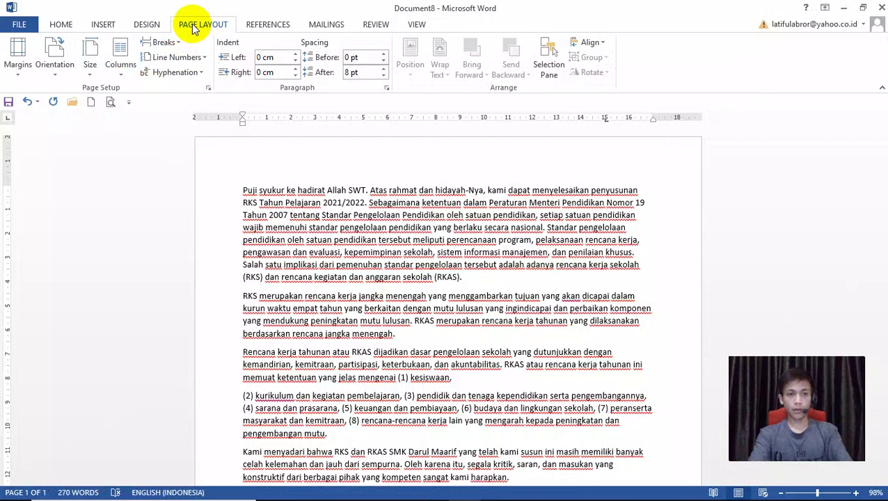
left_click(123, 71)
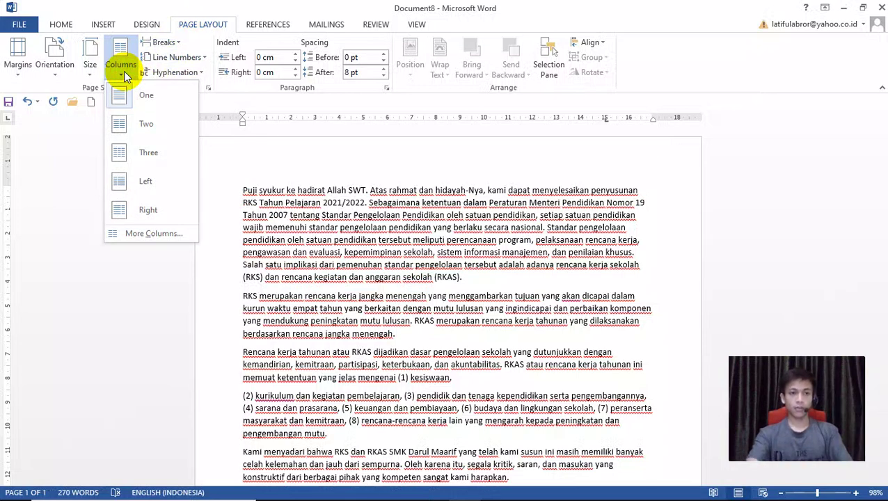
left_click(148, 130)
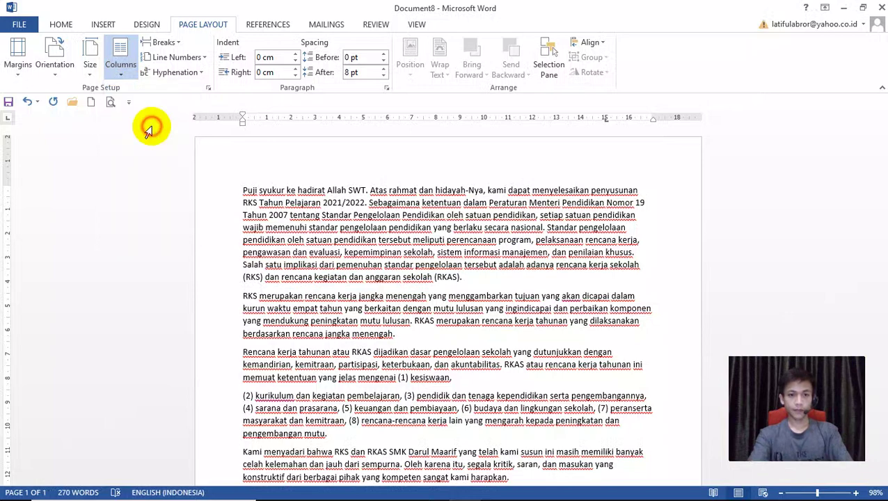
scroll(882, 313, "up", 5)
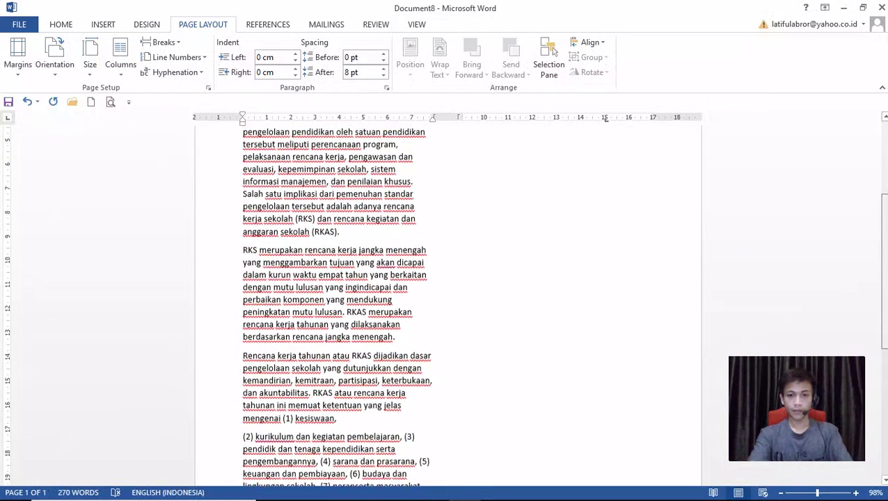
scroll(883, 313, "up", 4)
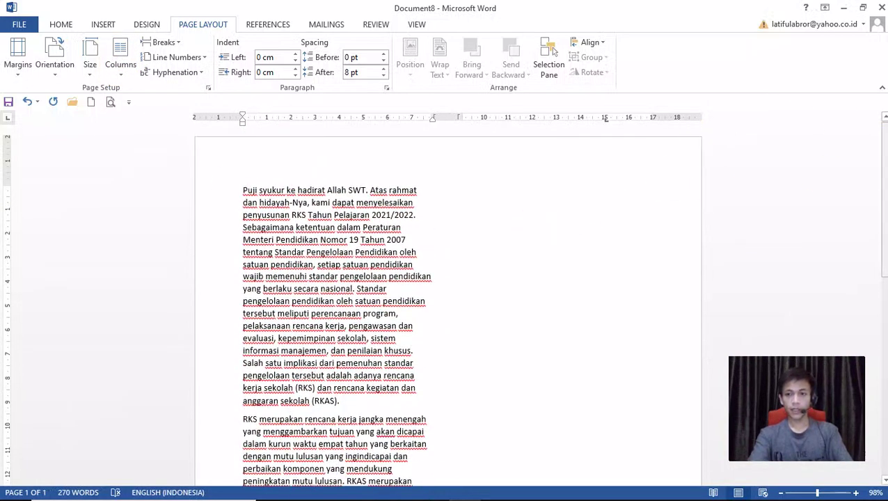
scroll(445, 306, "down", 8)
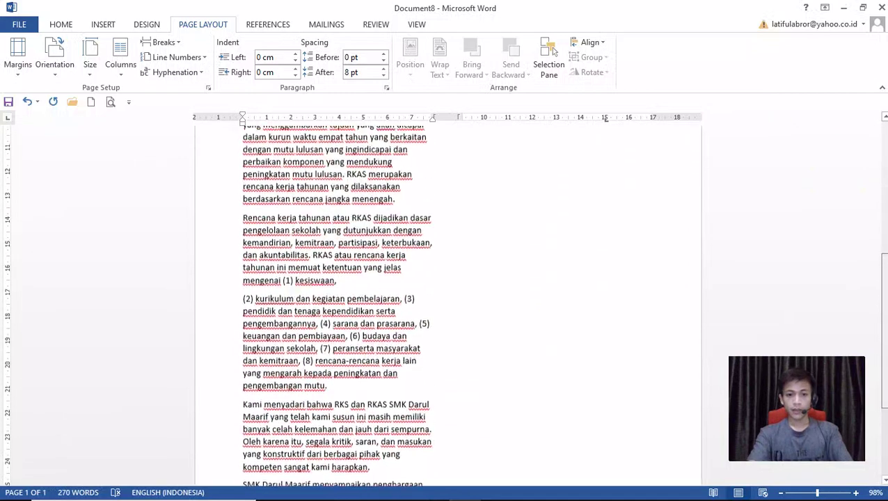
scroll(445, 306, "up", 8)
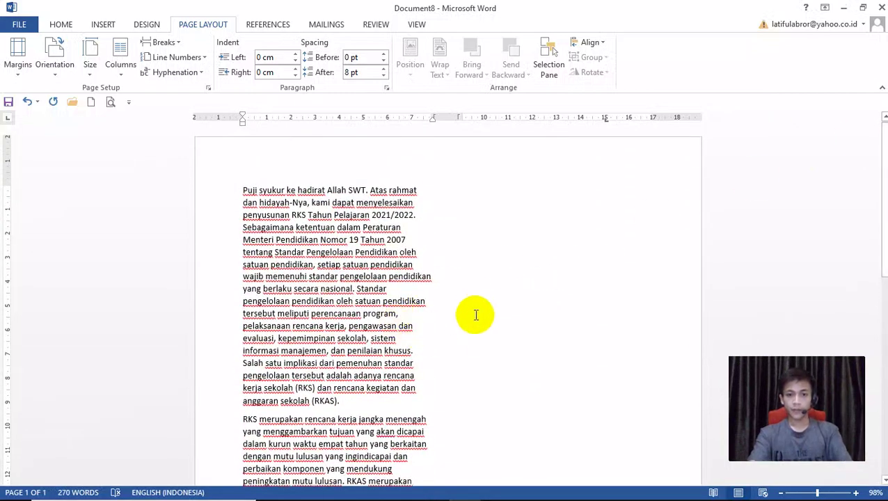
Insert blank lines before the paragraph starting "(2) kurikulum" until it moves to the start of the second column
scroll(476, 315, "down", 12)
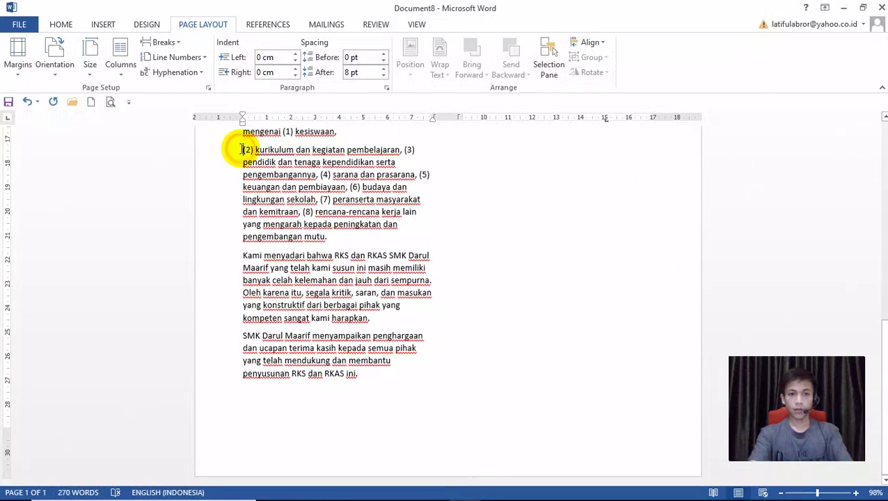
key("Return")
key("Return")
key("Return")
key("Return")
key("Return")
key("Return")
key("Return")
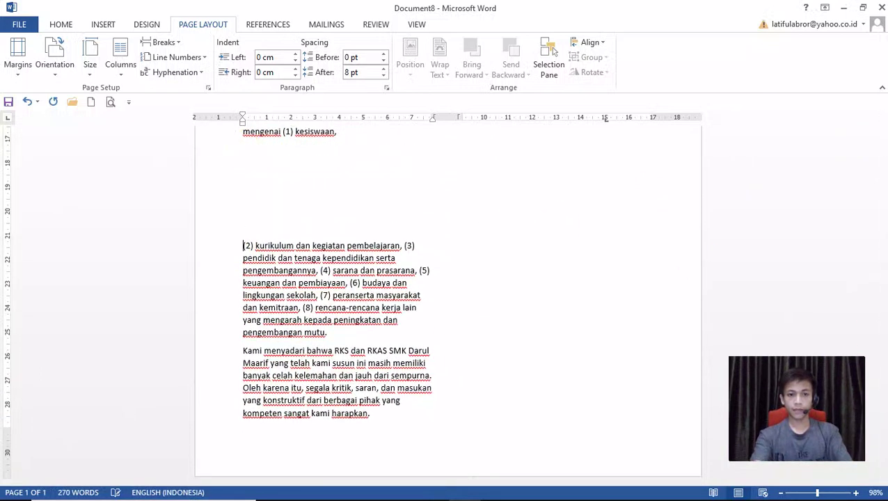
key("Return")
key("Return")
key("Return")
key("Return")
key("Return")
key("Return")
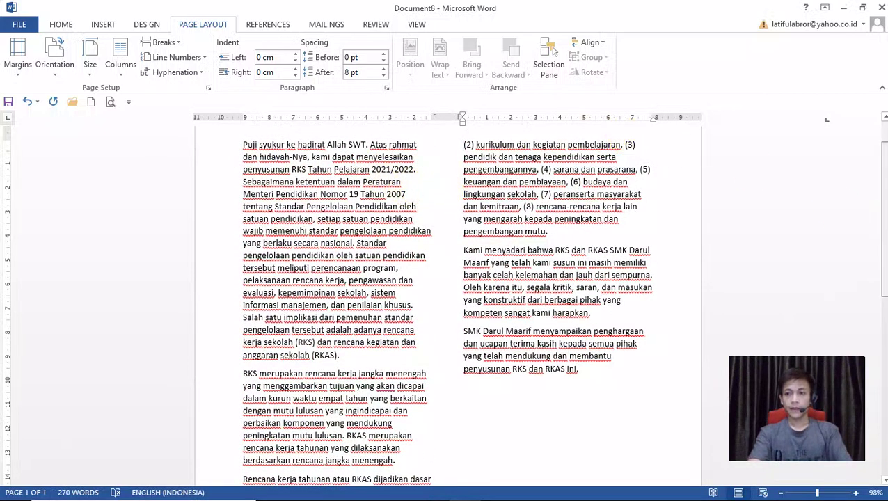
scroll(445, 299, "up", 2)
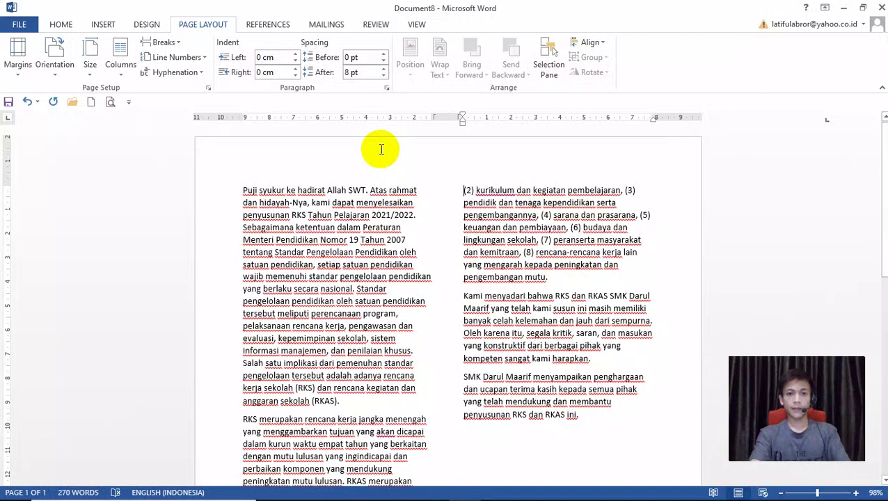
Lay out the whole text in three columns, from "Puji syukur" through "RKAS ini"
left_click(244, 188)
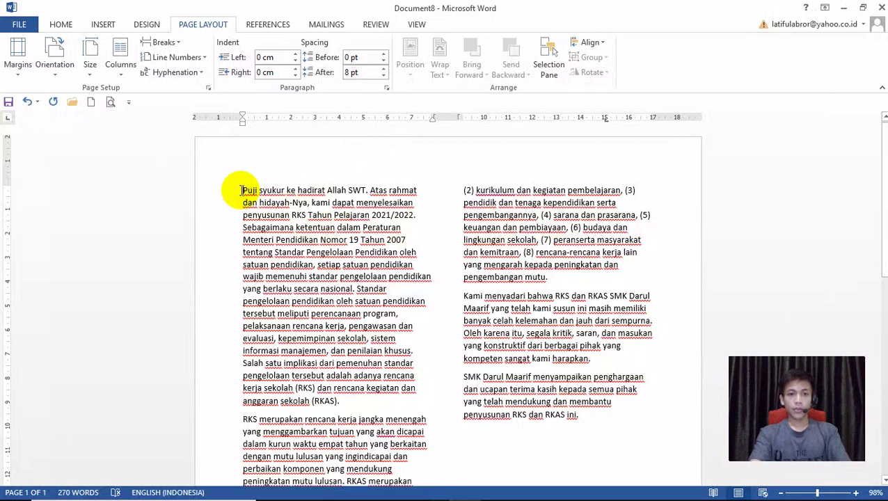
left_click_drag(239, 190, 608, 412)
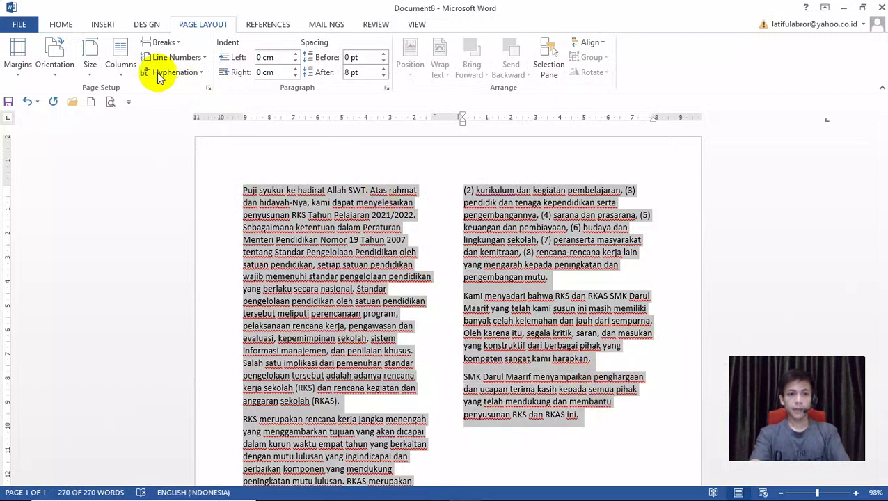
left_click(121, 66)
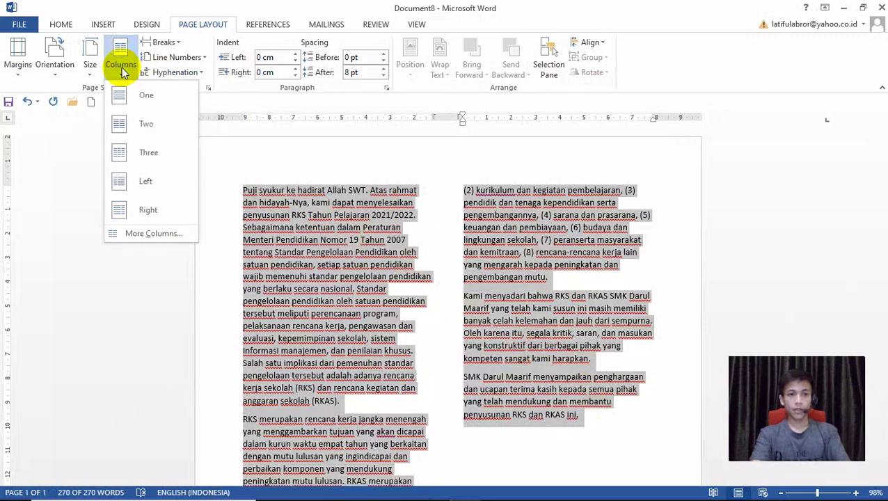
left_click(142, 157)
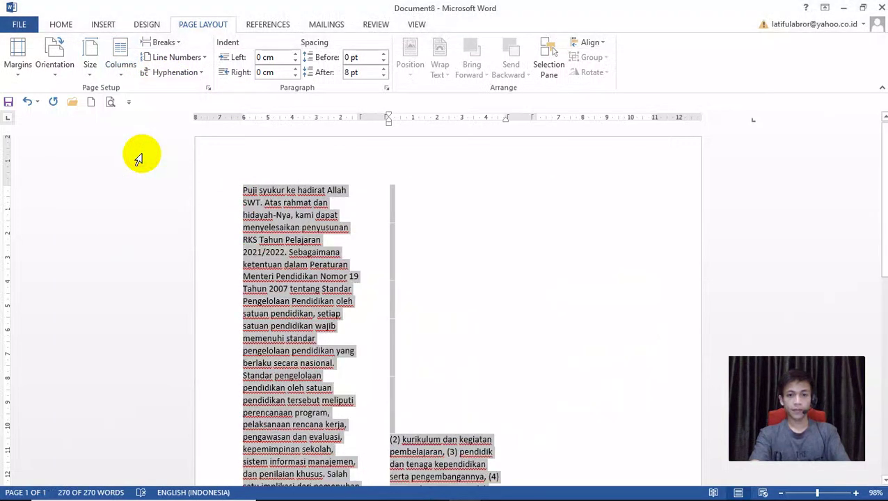
left_click(543, 281)
Examine how the text and blank lines are distributed across the three columns down the page
scroll(543, 281, "down", 8)
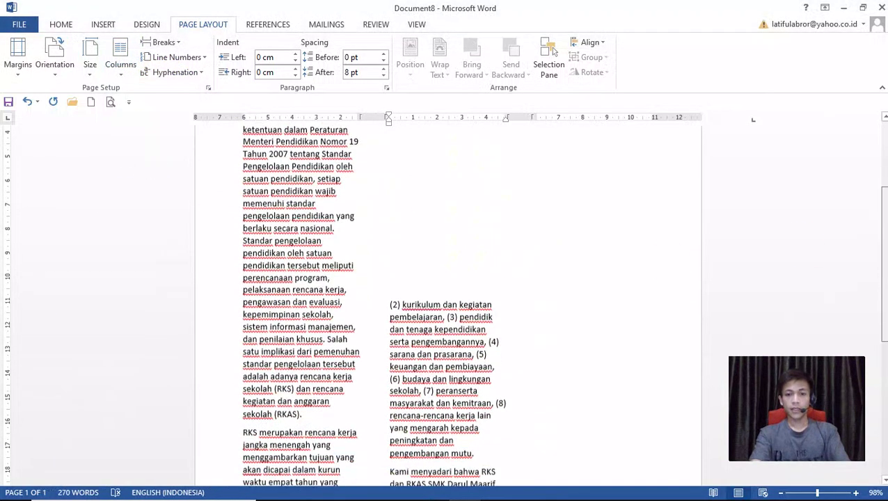
scroll(390, 286, "up", 8)
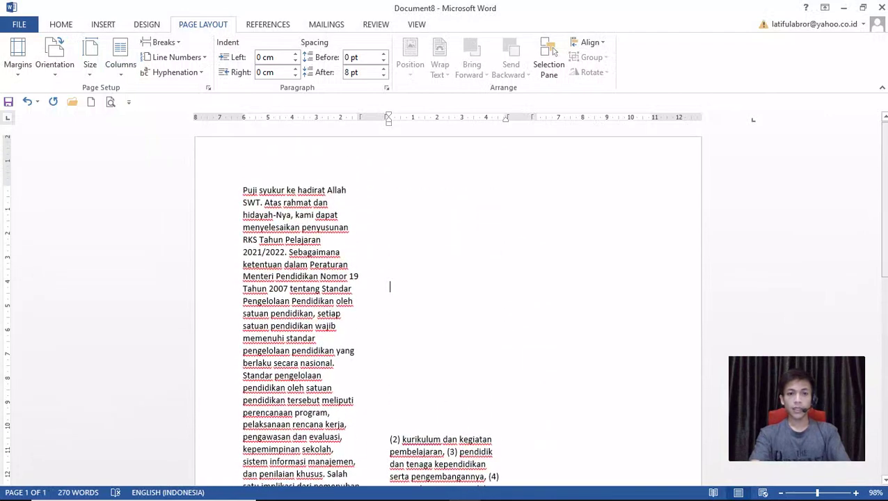
scroll(445, 307, "down", 8)
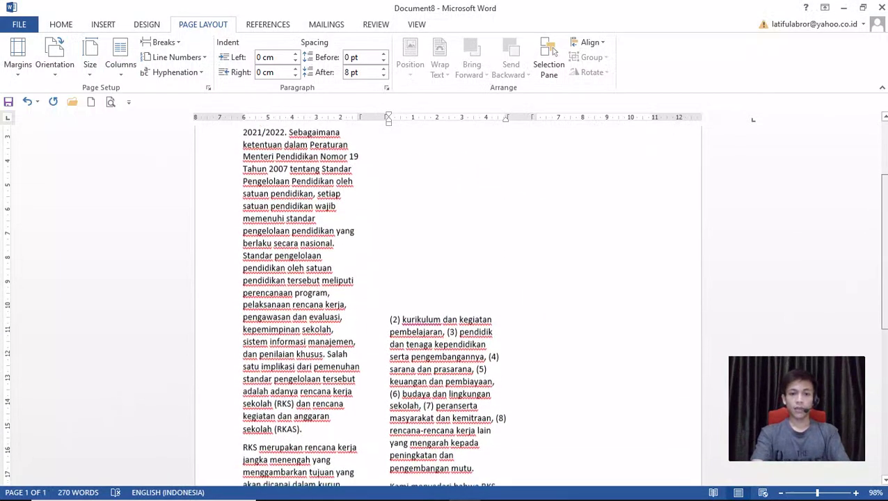
scroll(389, 287, "down", 4)
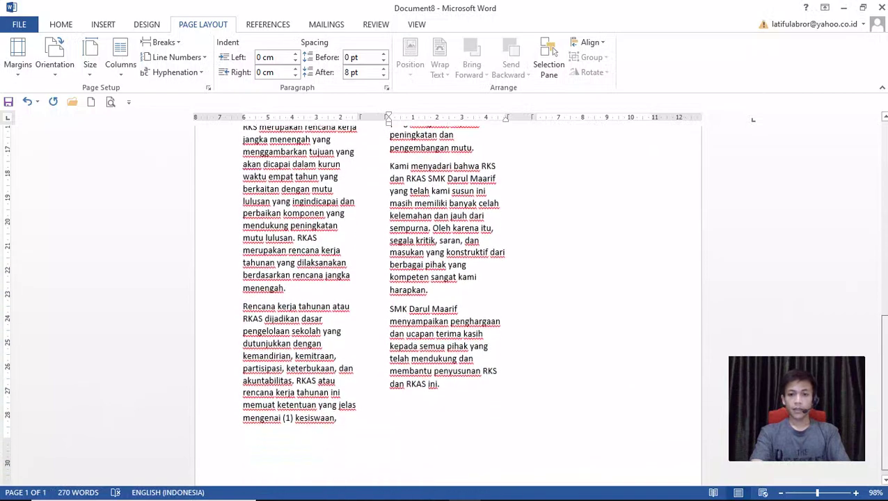
scroll(389, 286, "up", 12)
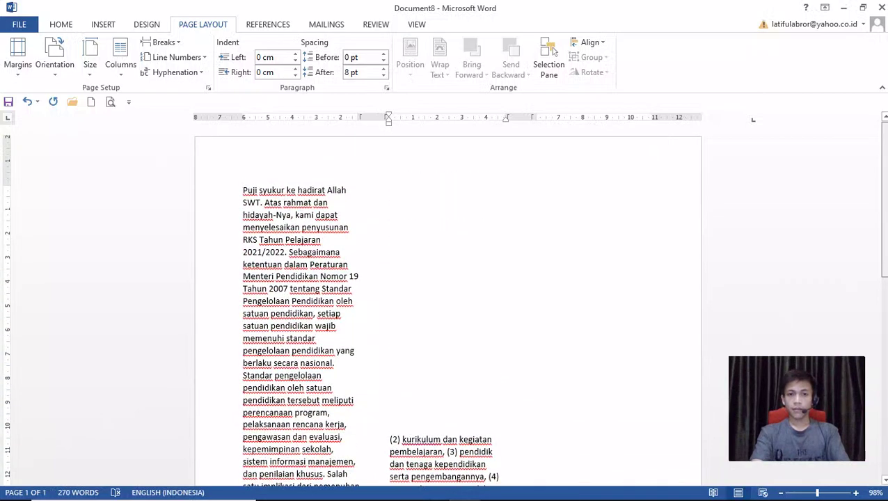
scroll(390, 286, "down", 7)
scroll(390, 287, "up", 7)
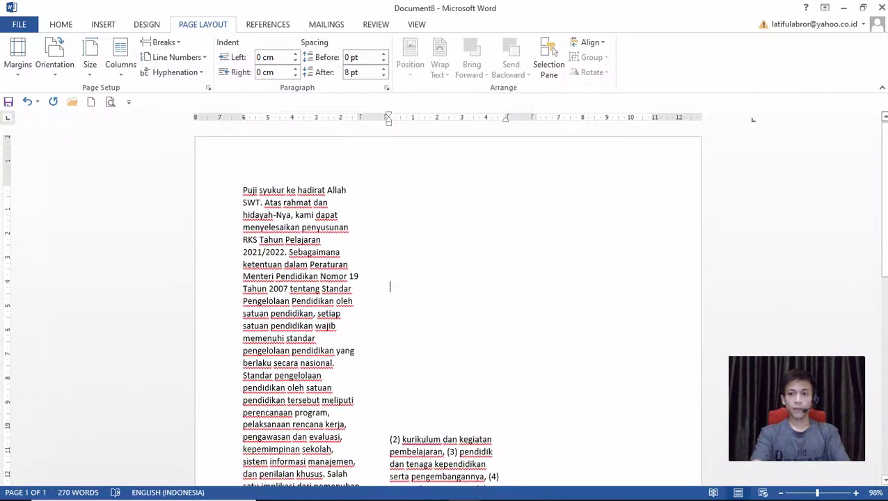
Insert blank lines before the paragraph starting "RKS merupakan rencana kerja" until it moves to the start of the second column
scroll(390, 286, "down", 6)
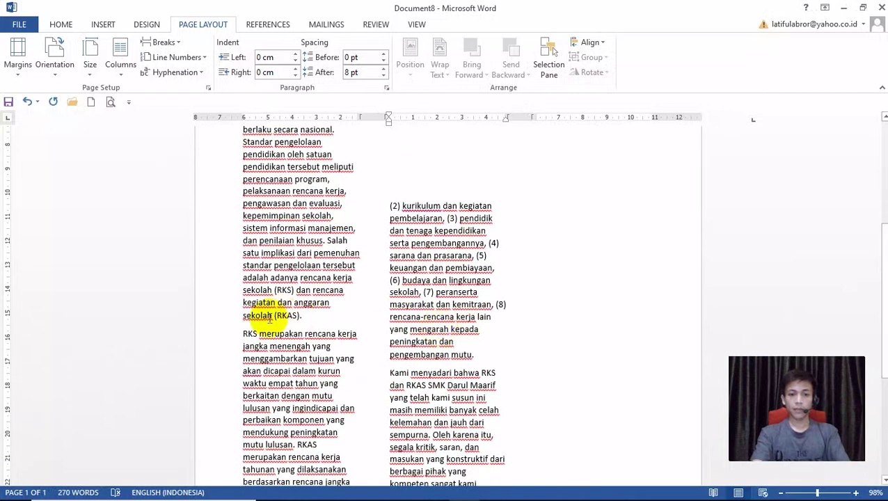
key("Return")
key("Return")
key("Return")
key("Return")
key("Return")
key("Return")
key("Return")
key("Return")
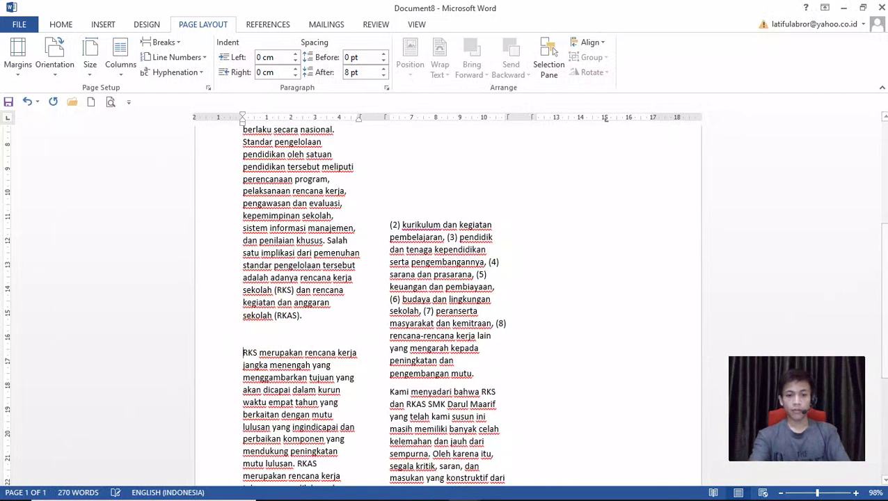
key("Return")
key("Return")
key("Return")
key("Return")
key("Return")
key("Return")
key("Return")
key("Return")
key("Return")
key("Return")
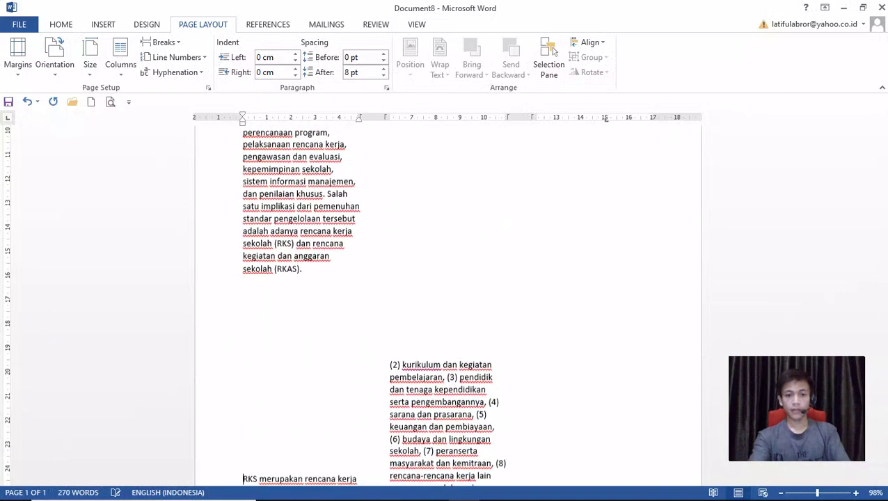
key("Return")
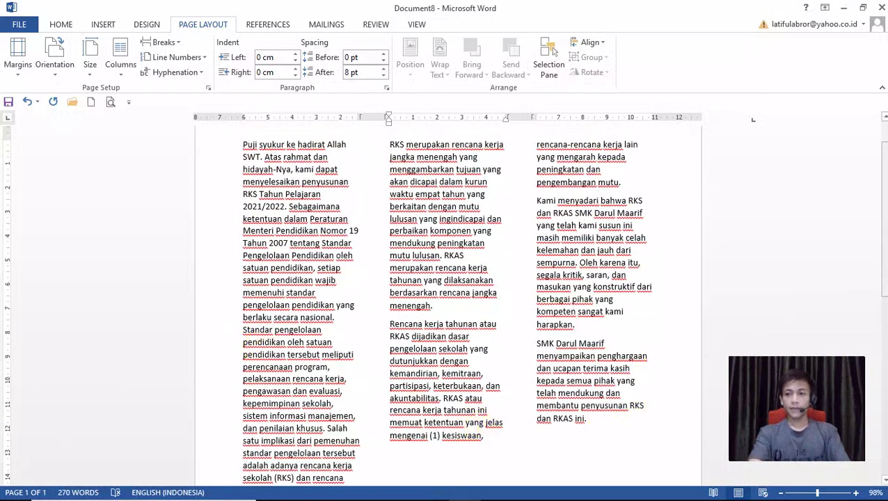
scroll(650, 398, "up", 2)
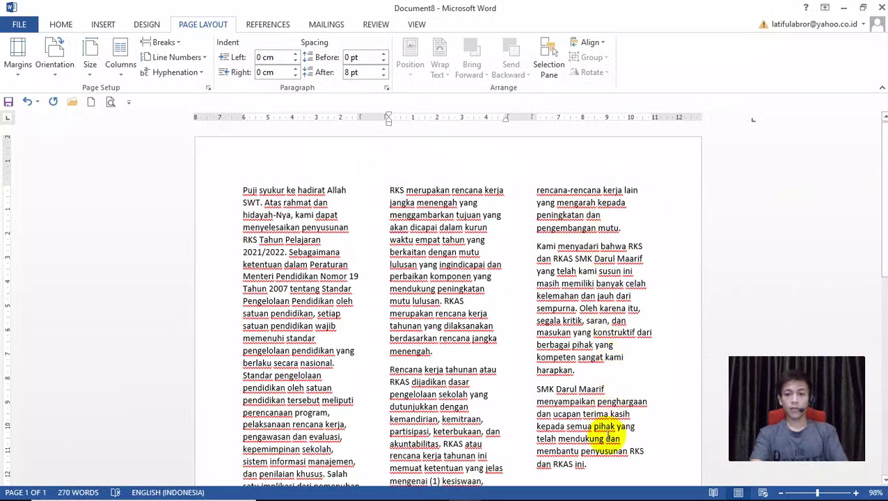
Apply a Dropped drop cap to the letter P of "Puji" at the start of the first column
left_click(606, 467)
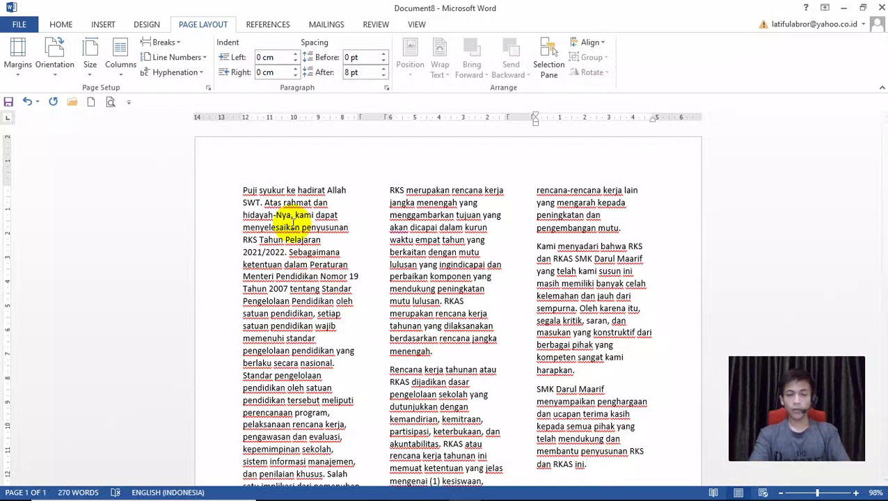
left_click(59, 24)
left_click(104, 26)
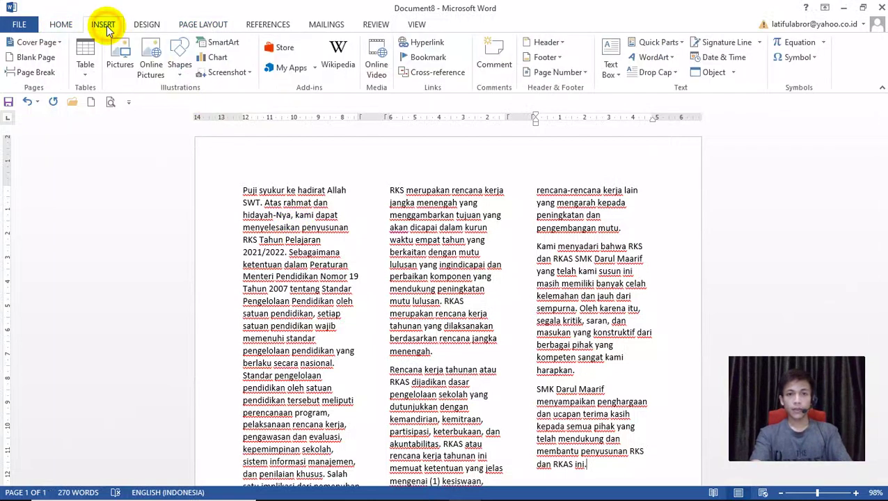
left_click(288, 215)
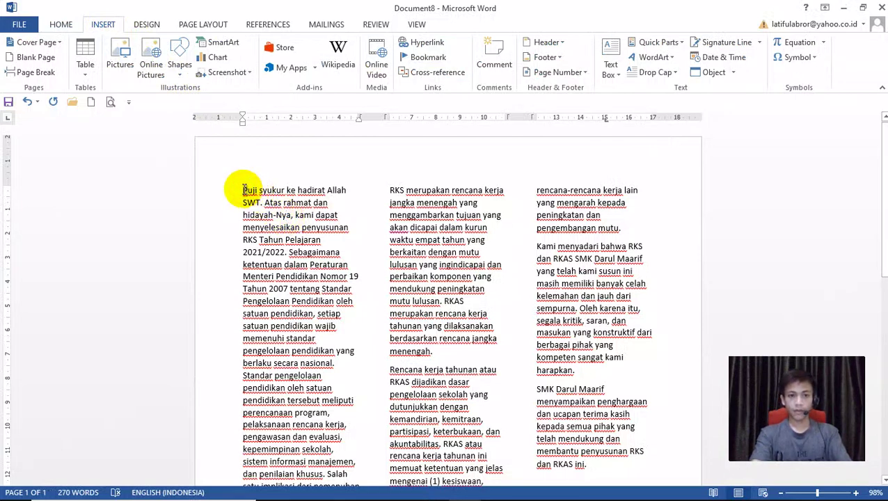
left_click_drag(243, 189, 248, 190)
left_click(103, 21)
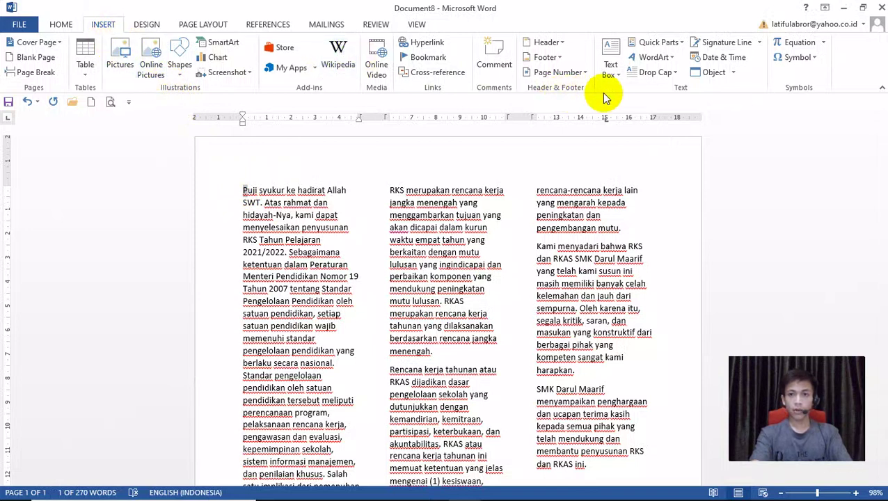
left_click(668, 74)
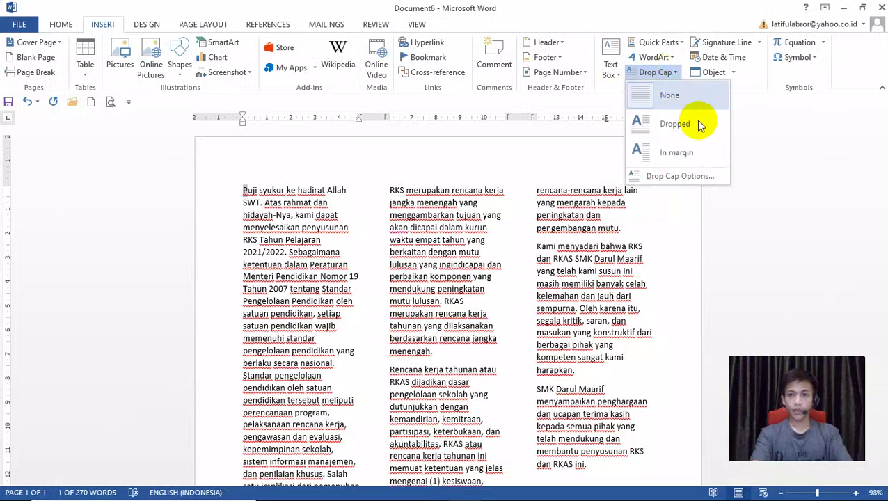
left_click(673, 124)
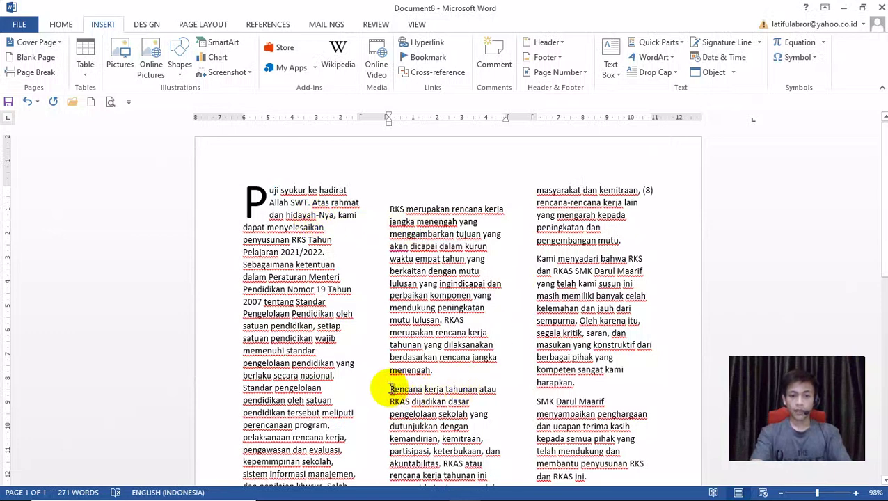
Apply a Dropped drop cap to the letter R of "Rencana kerja tahunan" in the second column
left_click_drag(390, 388, 397, 388)
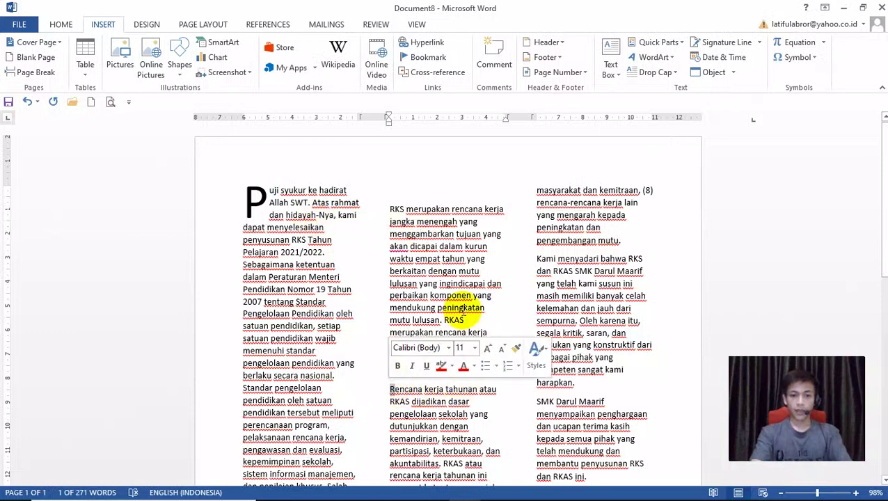
left_click(654, 72)
left_click(664, 123)
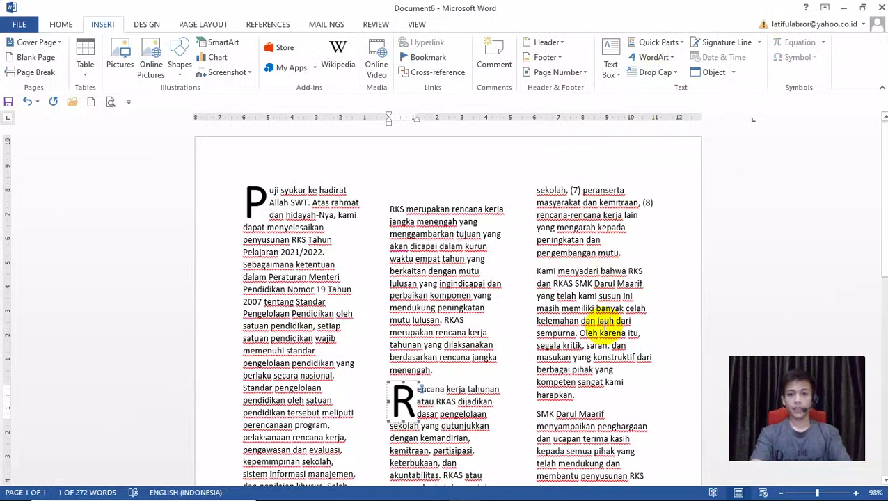
left_click(604, 327)
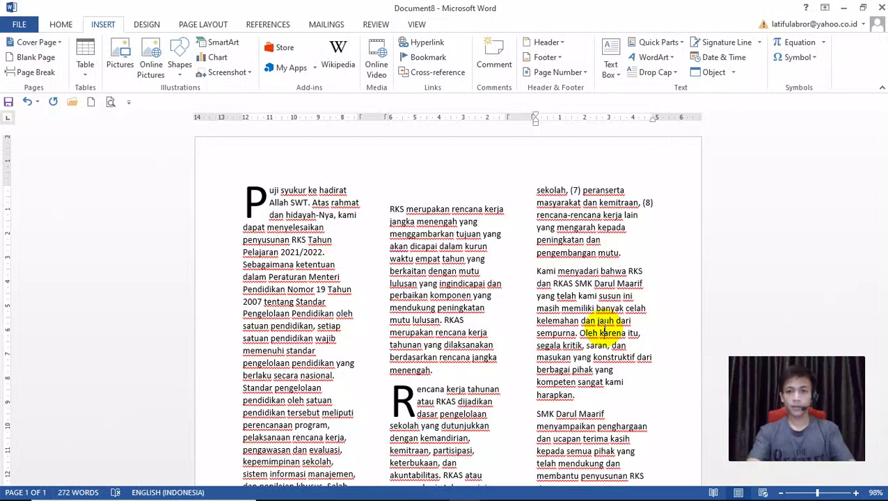
mouse_move(883, 208)
left_mouse_down()
mouse_move(884, 321)
mouse_move(884, 212)
left_mouse_up()
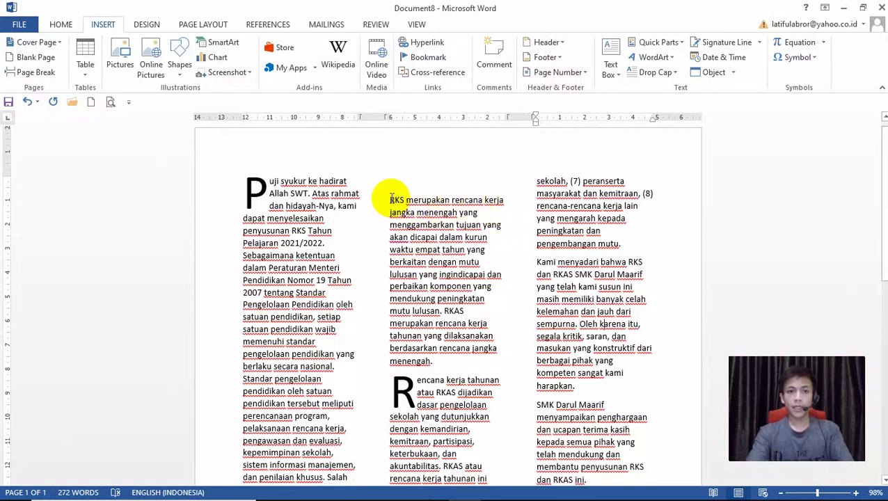
left_click(186, 27)
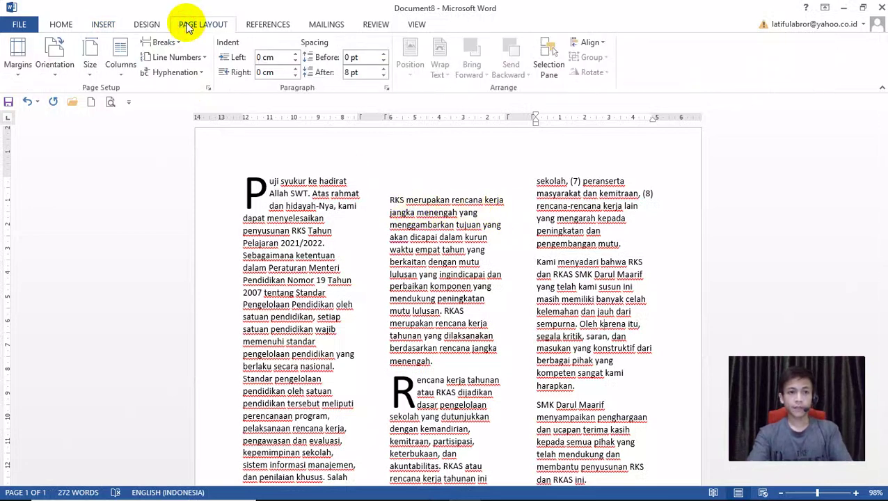
left_click(125, 67)
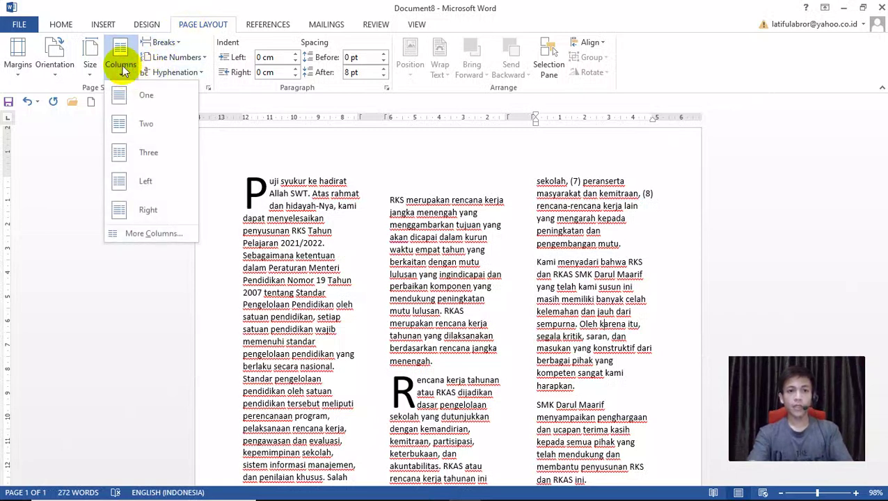
left_click(486, 237)
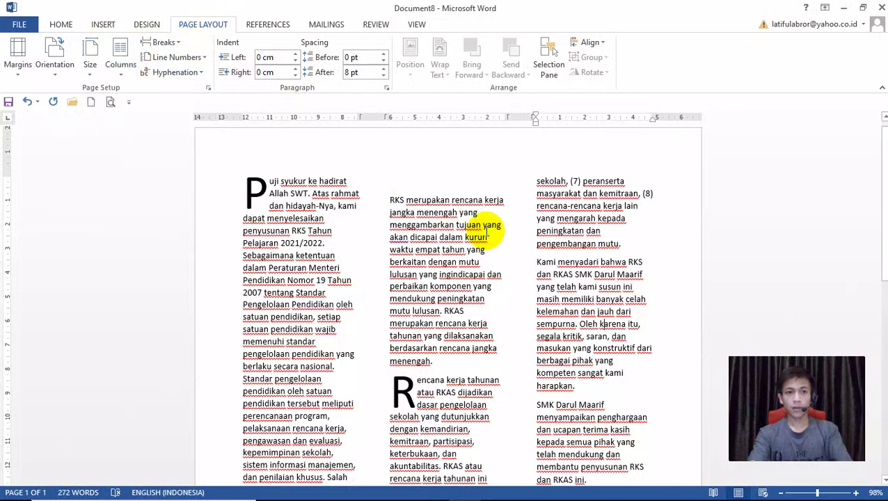
left_click(102, 26)
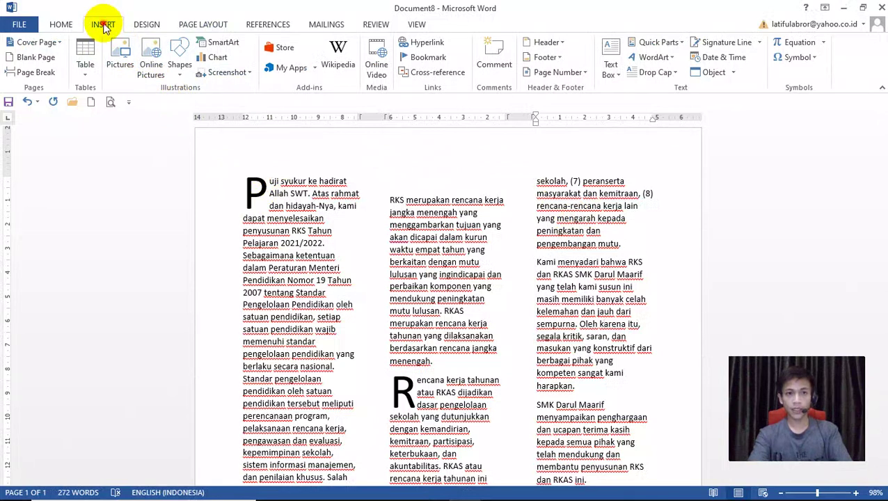
left_click(672, 74)
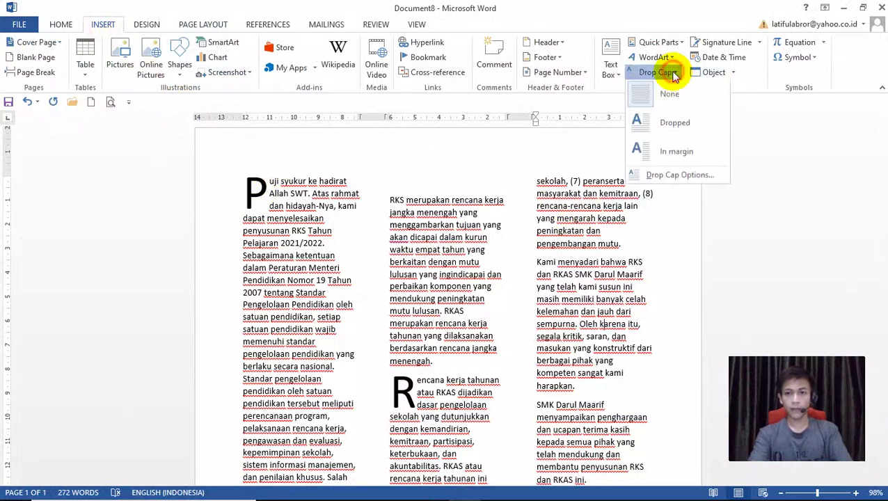
left_click(560, 260)
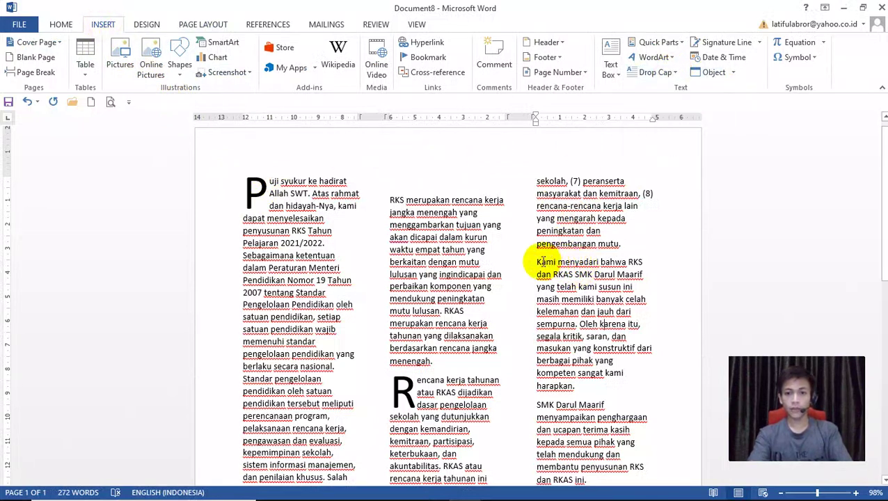
Apply a Dropped drop cap to the letter K of "Kami menyadari" in the third column
left_click_drag(536, 262, 542, 262)
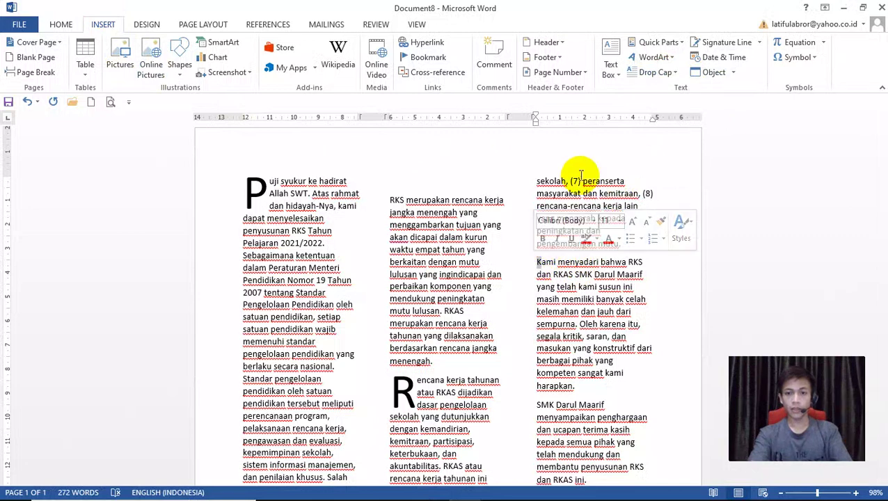
left_click(667, 72)
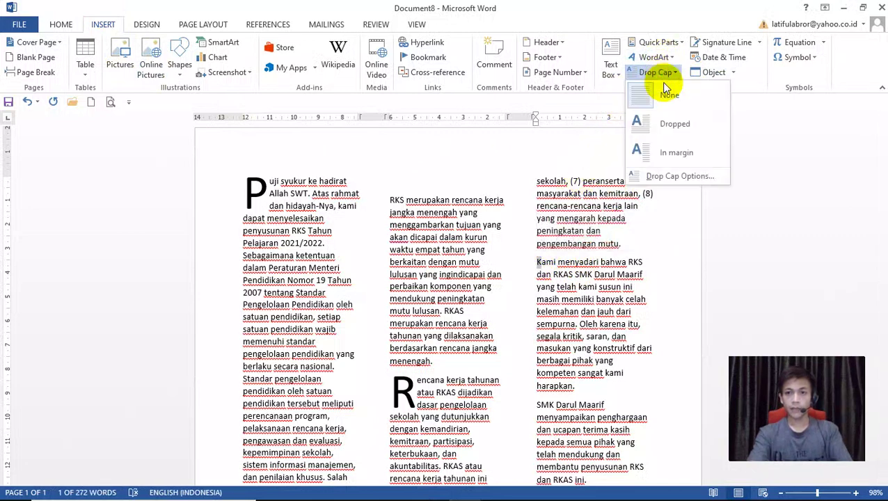
left_click(667, 123)
left_click(626, 245)
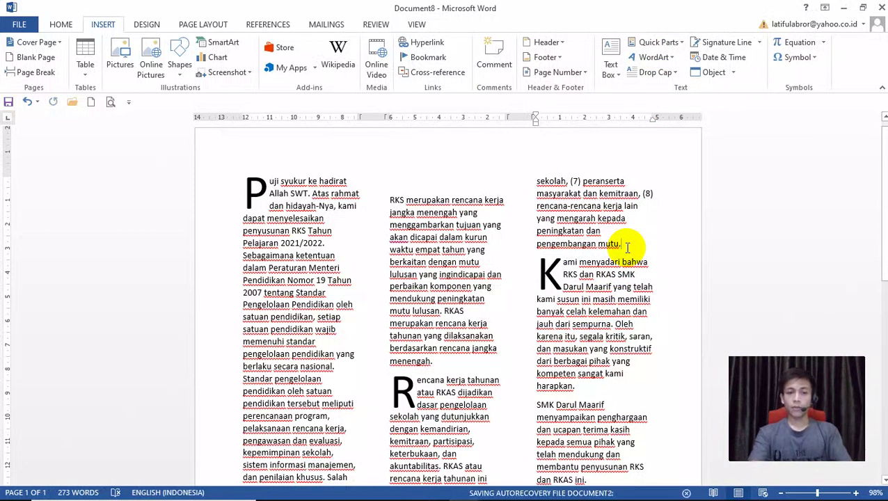
mouse_move(482, 493)
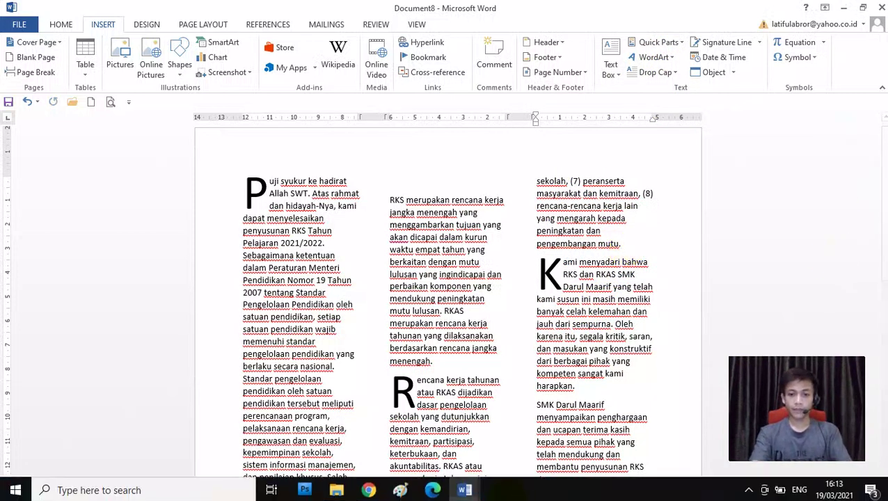
Switch to the Document2 topic list and highlight item 5, "MEMBUAT KOLOM KORAN", in red
left_click(455, 436)
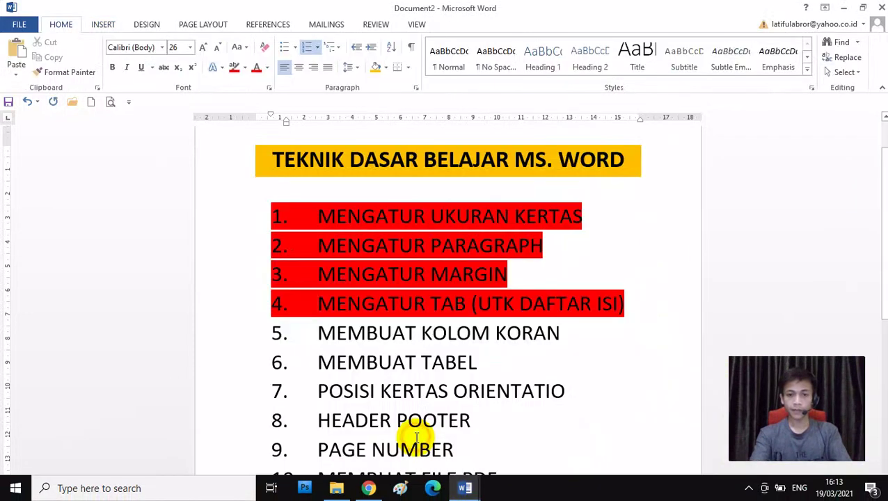
left_click_drag(399, 332, 283, 332)
left_click(340, 304)
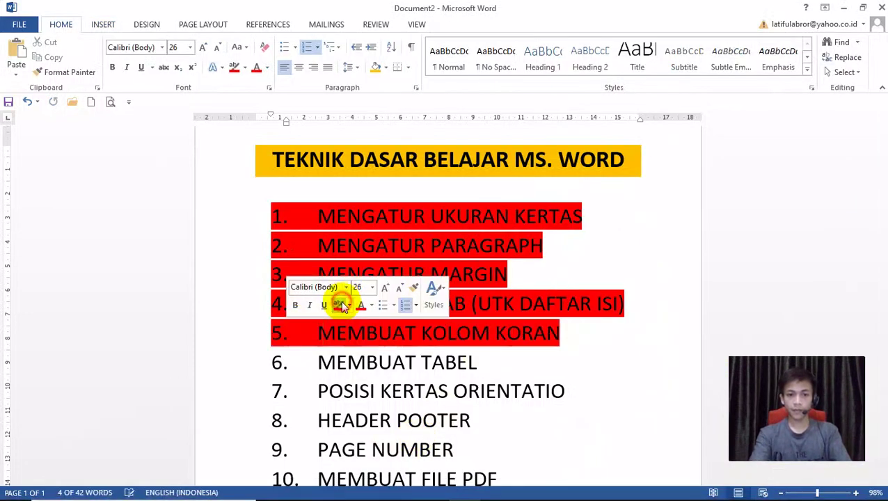
left_click(480, 363)
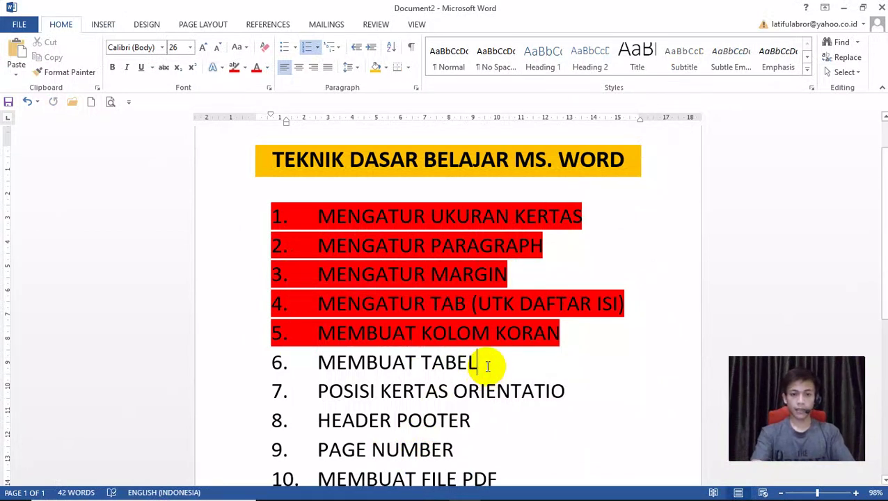
Return to Document8 and delete all of its column text
mouse_move(466, 487)
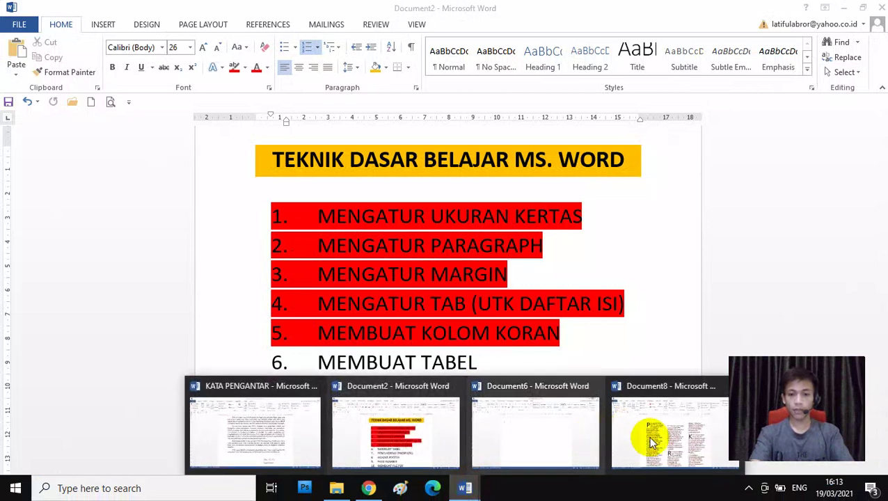
left_click(651, 442)
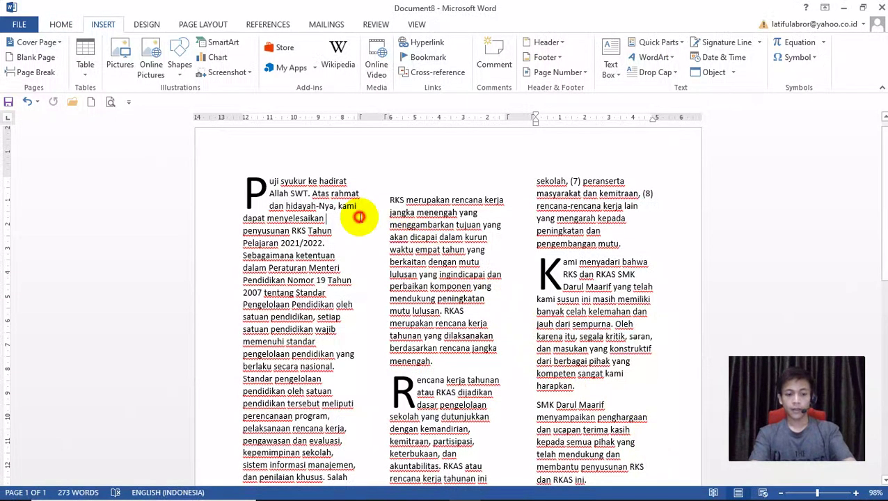
key("ctrl+a")
key("Delete")
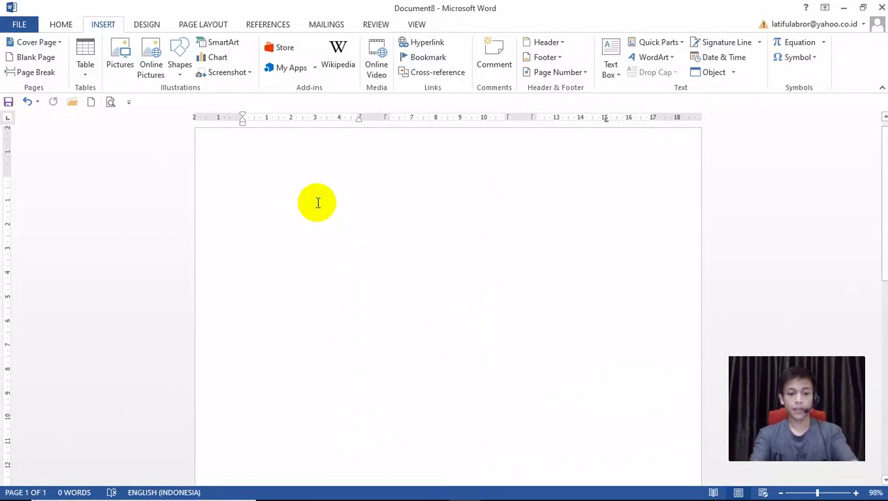
Enter the heading word "DAFTAR" at the start of the emptied document
type("DAF")
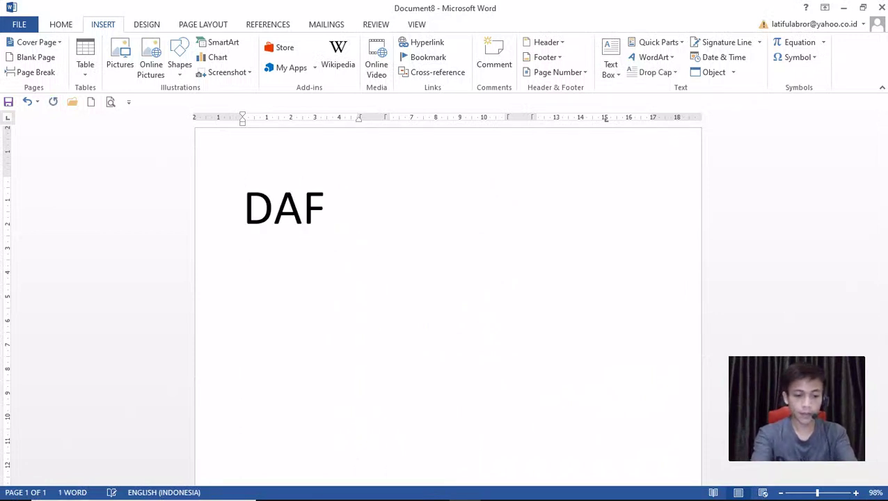
type("T")
key("Return")
type("AR")
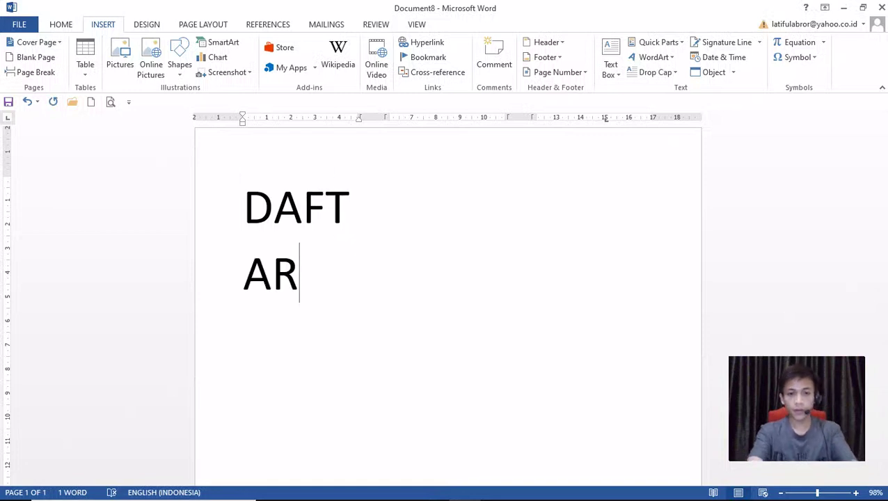
Reduce the font size of "DAFTAR" to 26 and add the word "NILAI" after it
left_click_drag(304, 279, 254, 210)
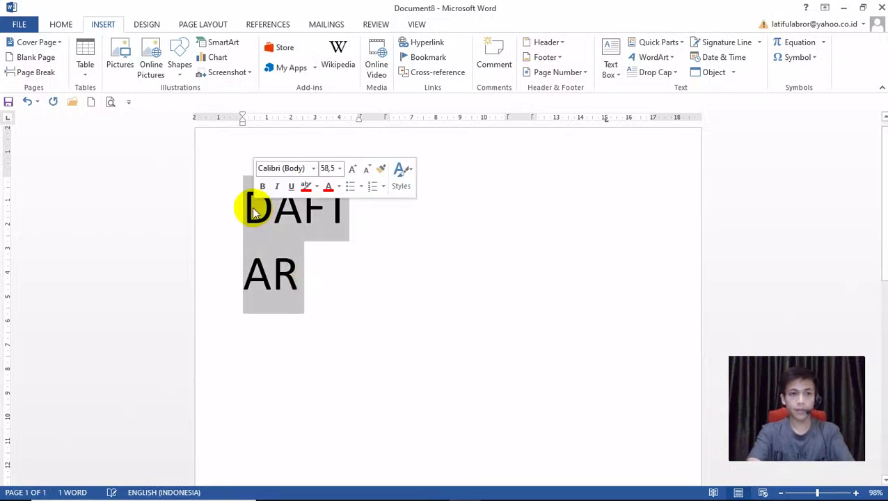
left_click(63, 24)
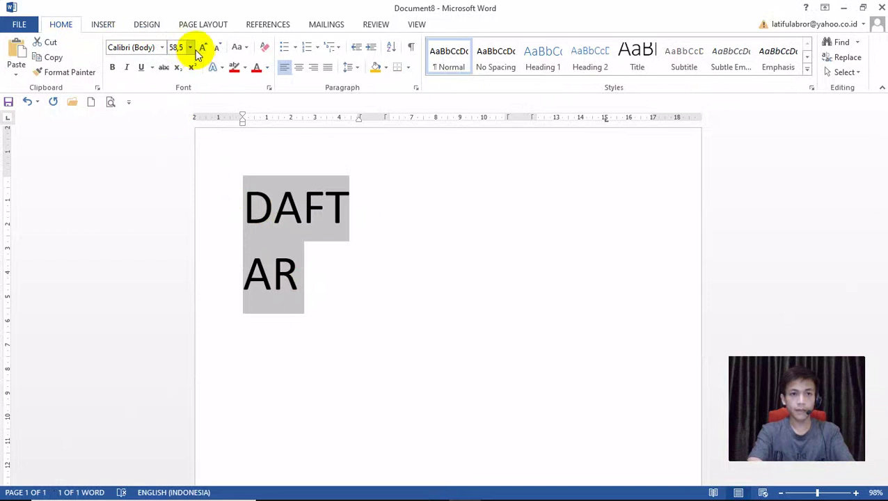
left_click(217, 51)
left_click(217, 52)
left_click(217, 52)
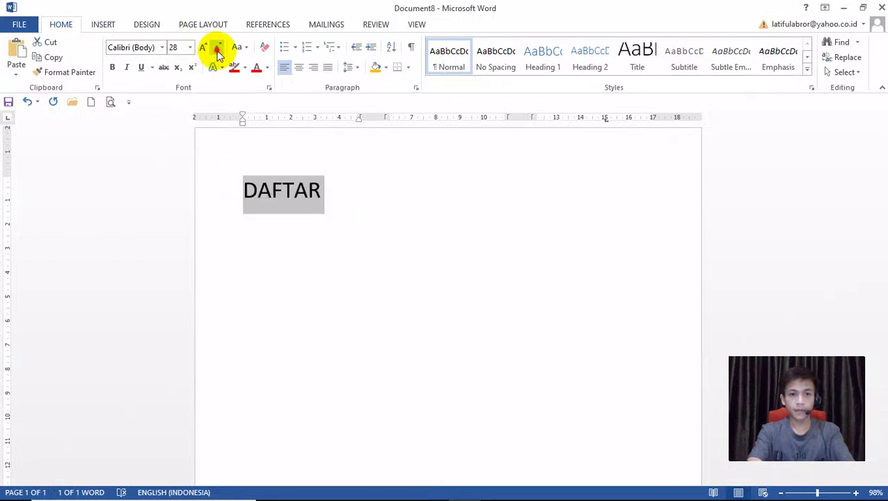
left_click(217, 51)
left_click(337, 192)
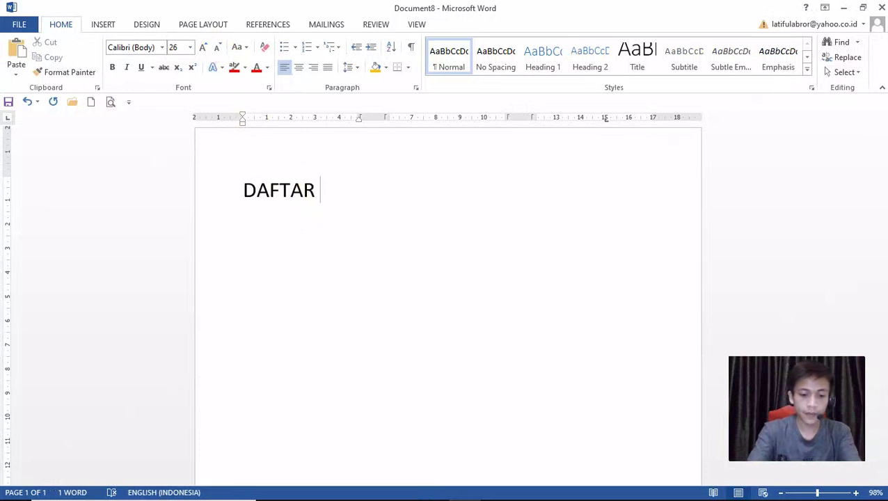
type("NILAI")
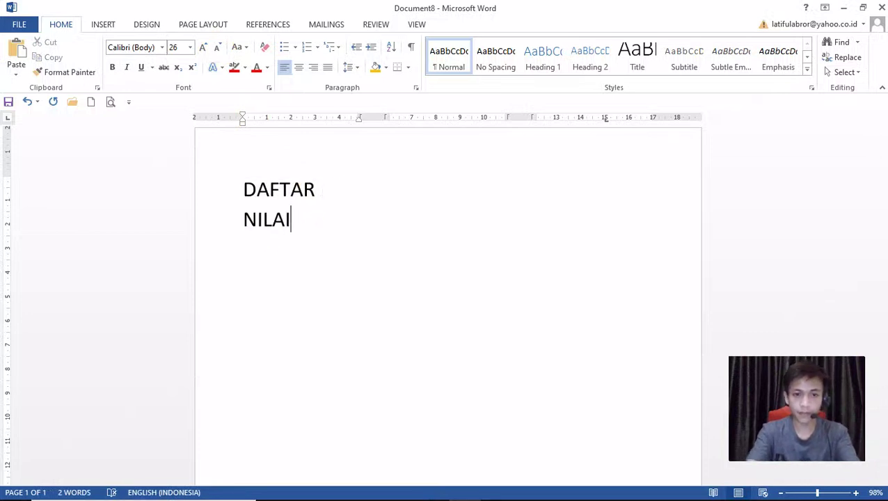
Set the font size to 24 at the end of the word "NILAI"
left_click(190, 47)
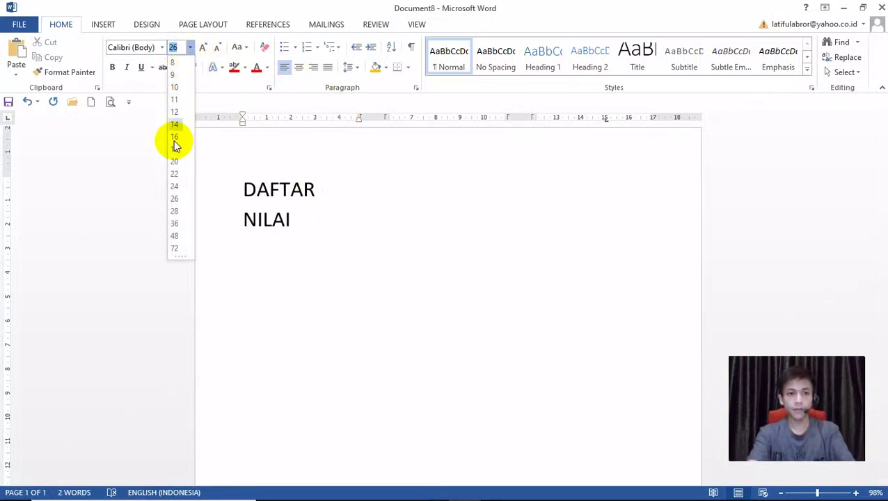
left_click(174, 187)
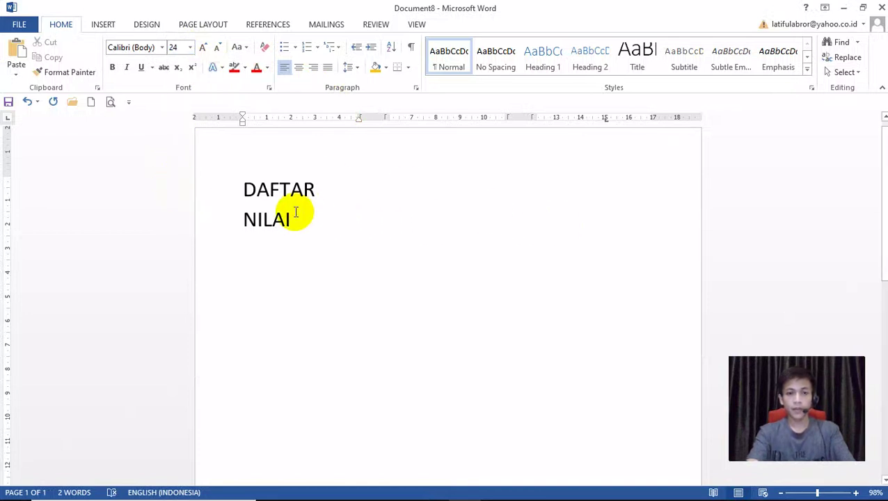
left_click(321, 188)
left_click(298, 221)
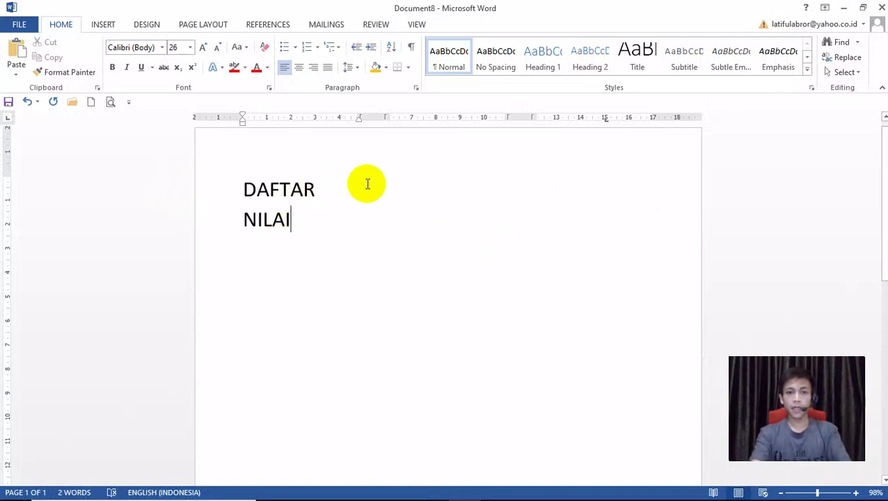
scroll(882, 209, "up", 1)
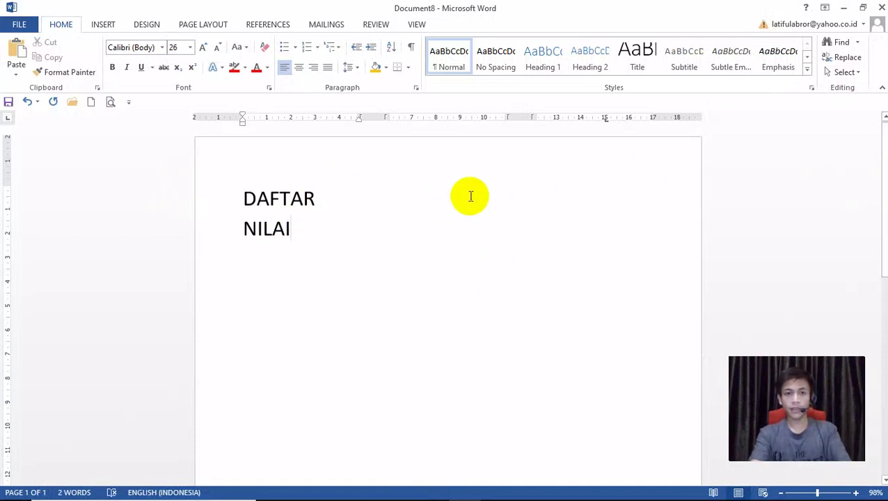
left_click(320, 199)
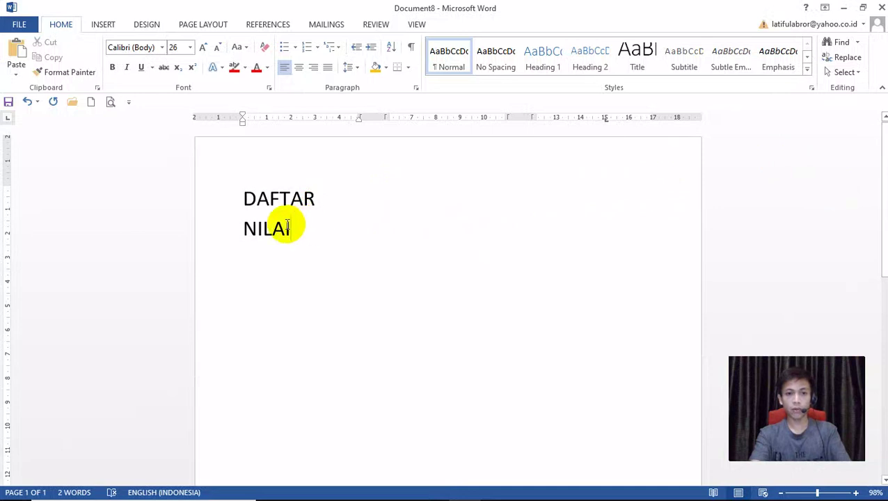
Change the page's column layout to One
left_click(205, 31)
left_click(122, 75)
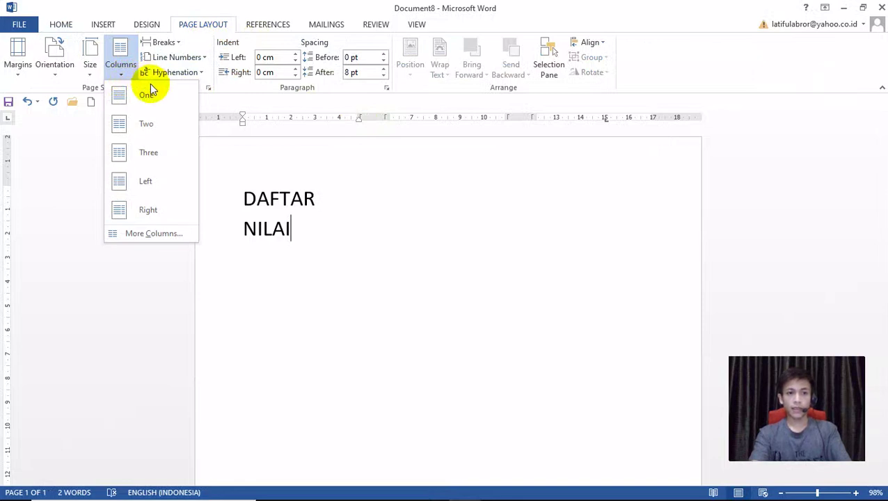
left_click(151, 91)
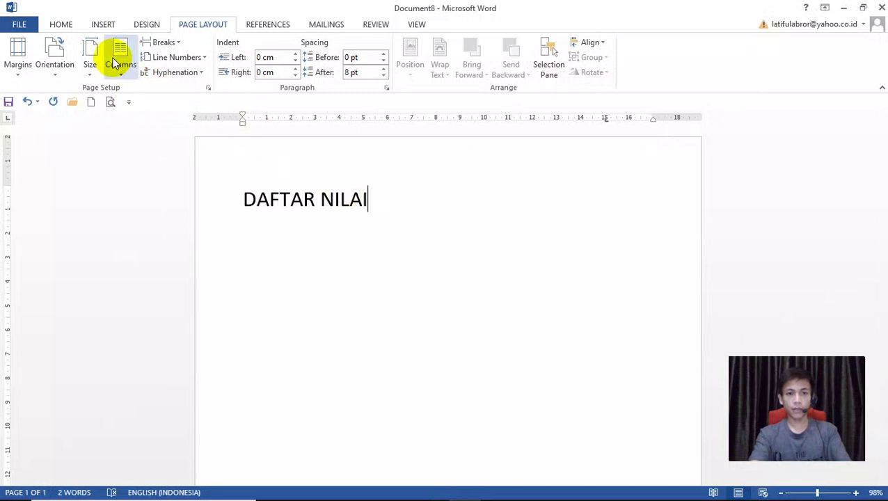
Centre the "DAFTAR NILAI" heading and start a new line beneath it
left_click(62, 25)
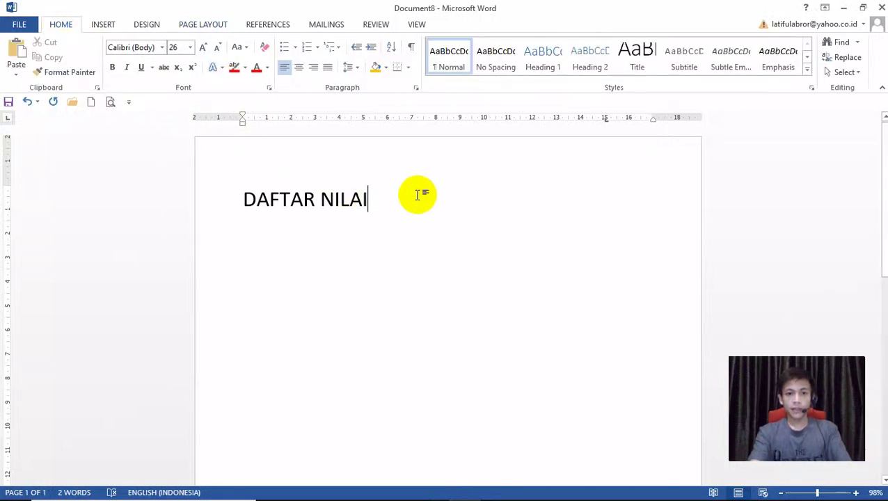
left_click(298, 67)
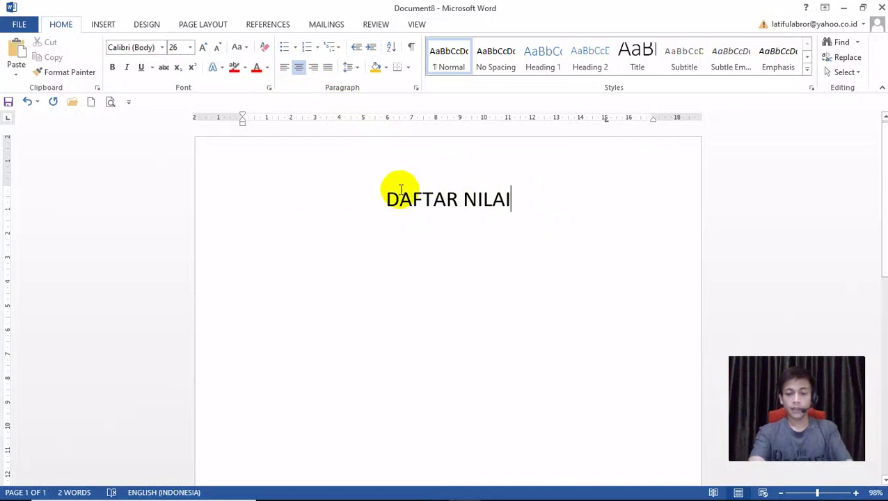
key("Return")
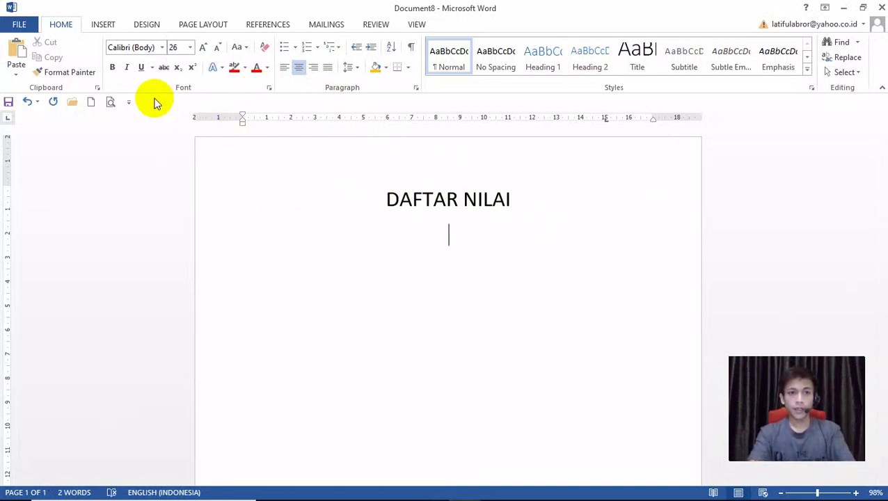
Insert a table with four columns and five rows below the "DAFTAR NILAI" heading
left_click(104, 24)
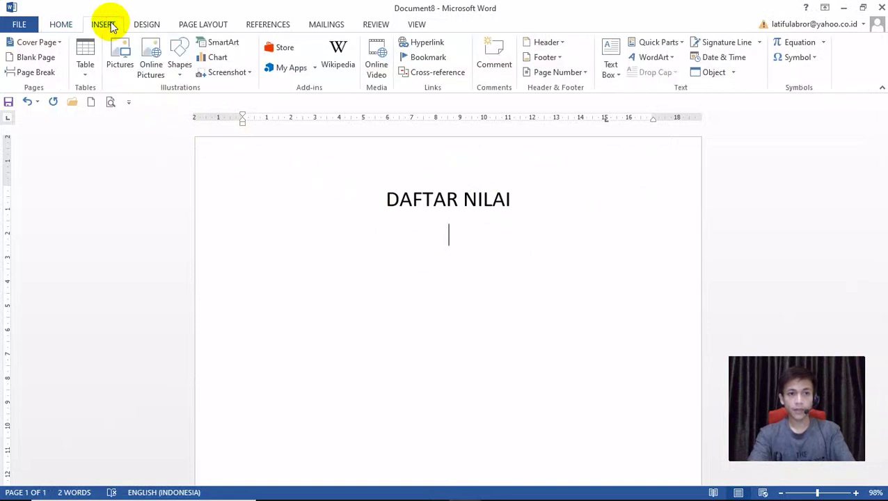
left_click(89, 69)
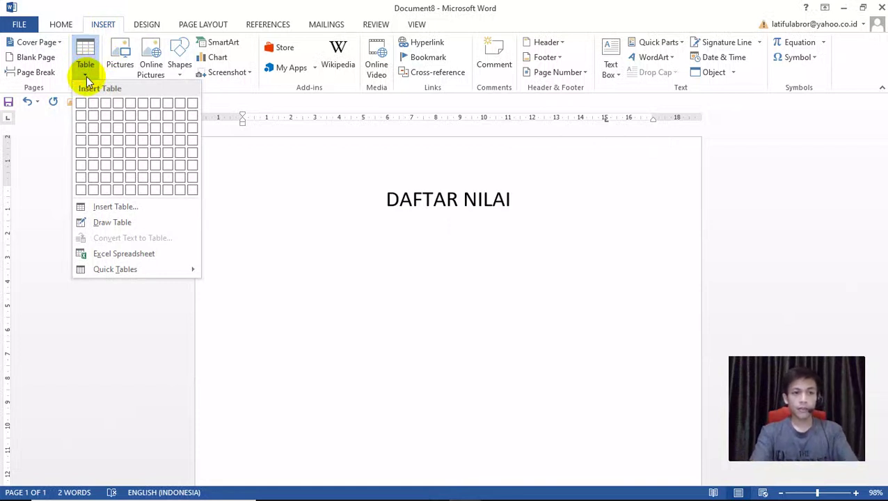
left_click(118, 151)
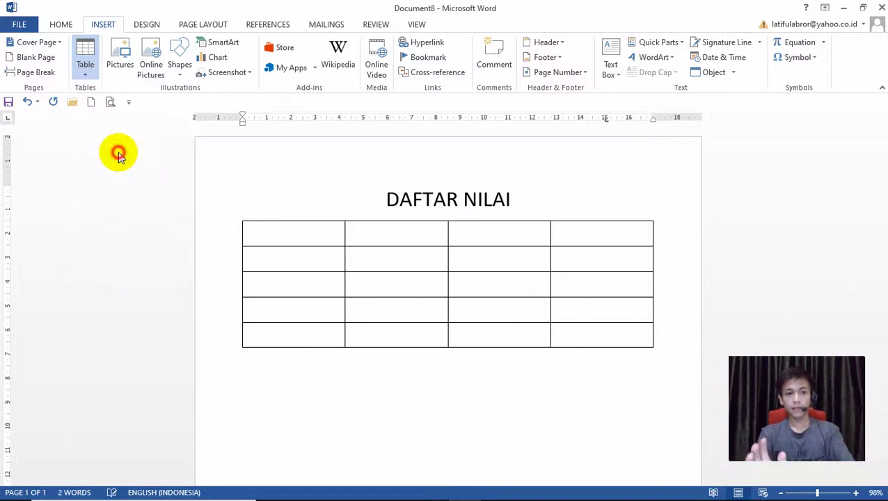
Fill the table's first row with the headers NO, NAMA, ALAMAT and KET
left_click(541, 192)
left_click(311, 231)
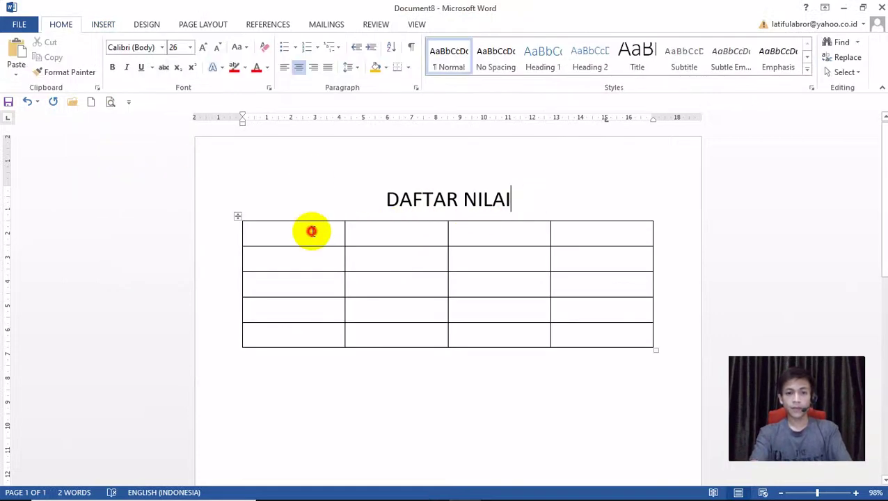
left_click(532, 198)
left_click(318, 236)
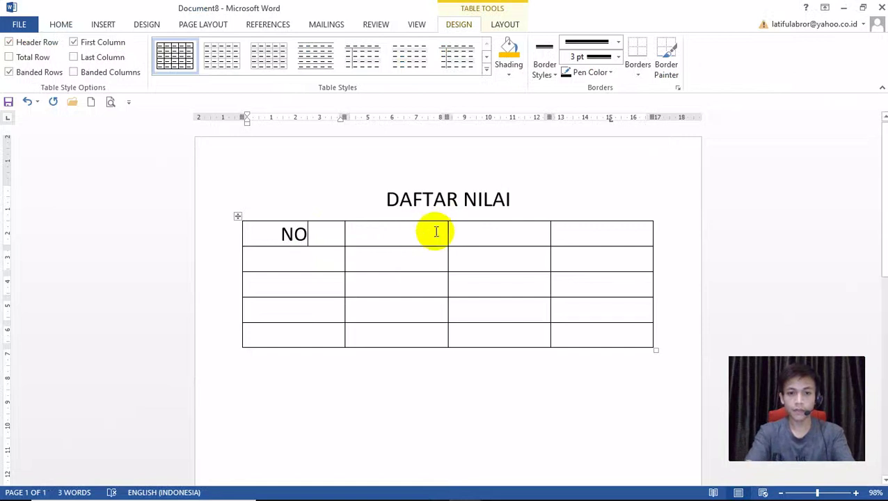
type("NAMA")
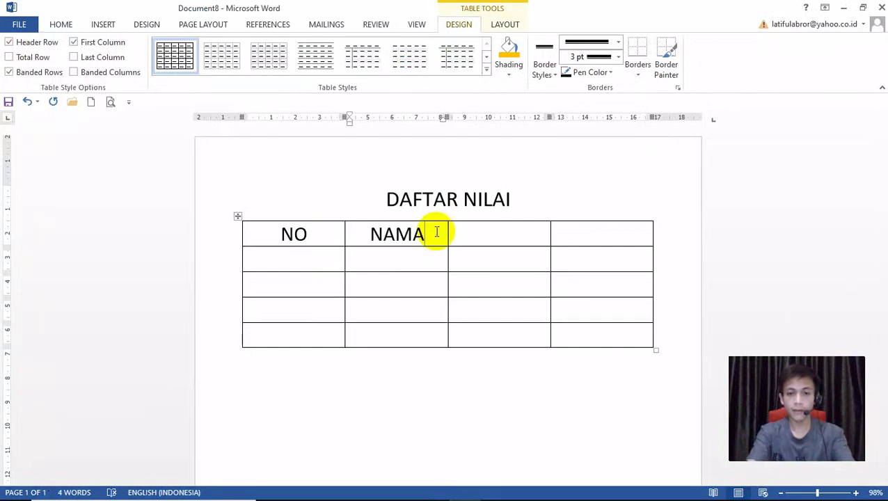
left_click(482, 236)
type("ALAMAT")
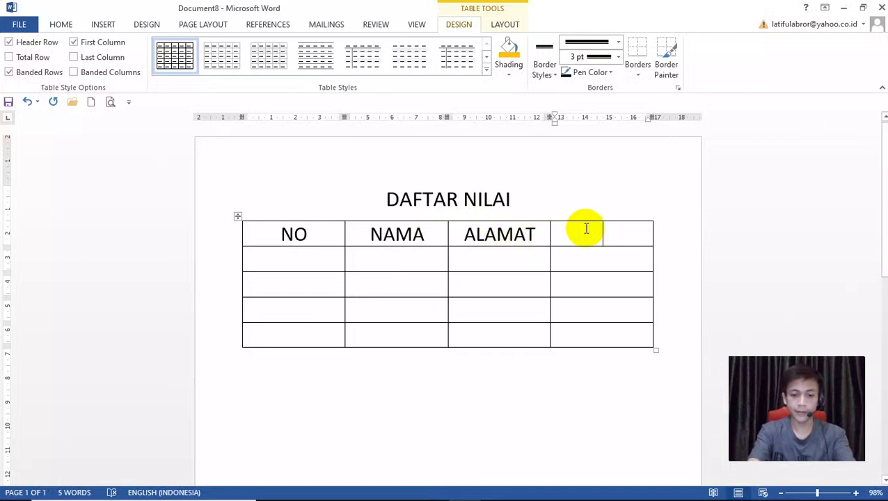
type("KET")
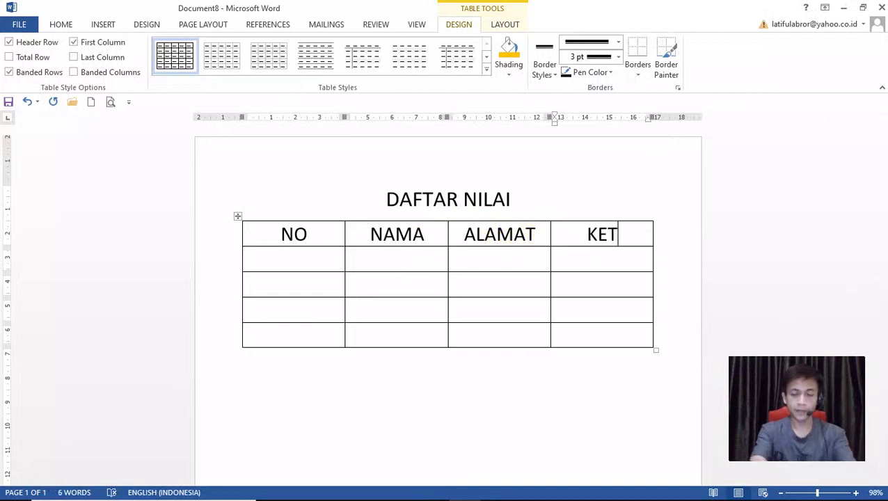
Narrow the NO column to just fit its header and shift the border between NAMA and ALAMAT to widen ALAMAT
left_click(561, 200)
left_click(389, 370)
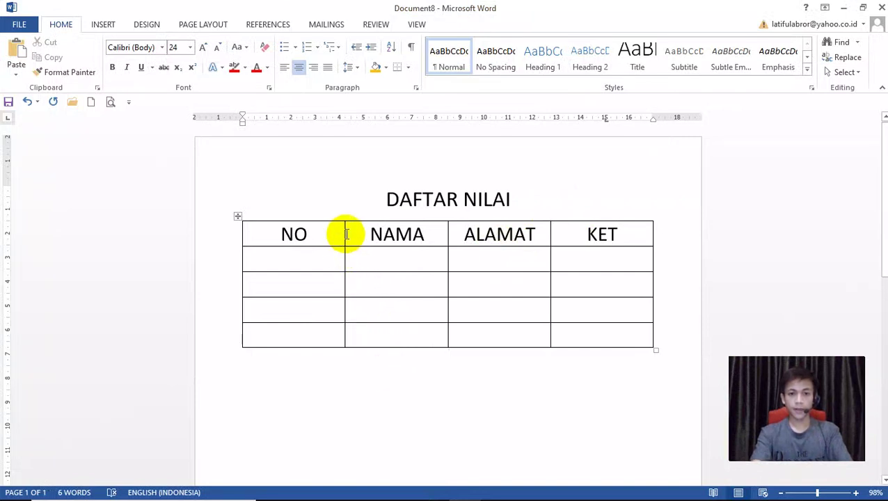
left_click_drag(345, 234, 285, 228)
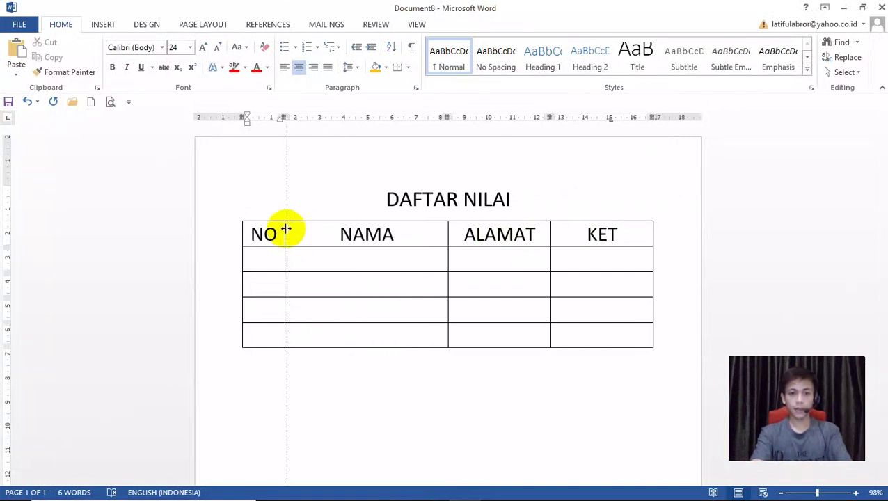
left_click_drag(446, 232, 424, 232)
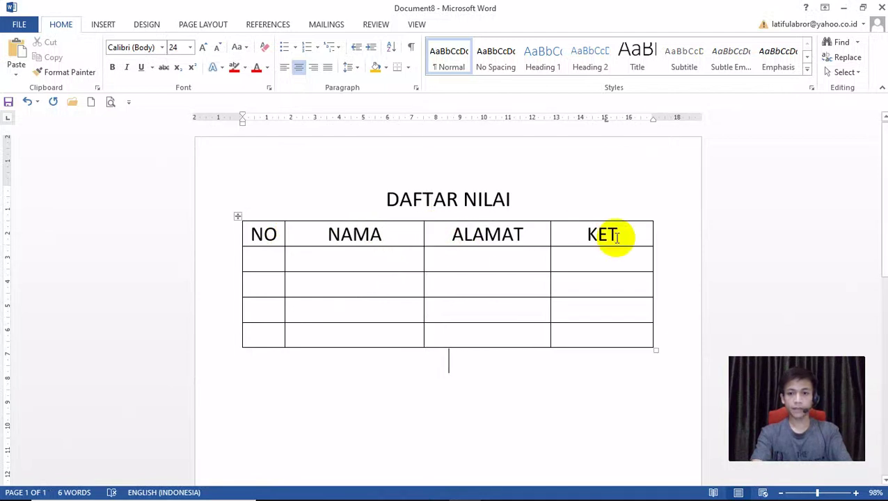
left_click(599, 199)
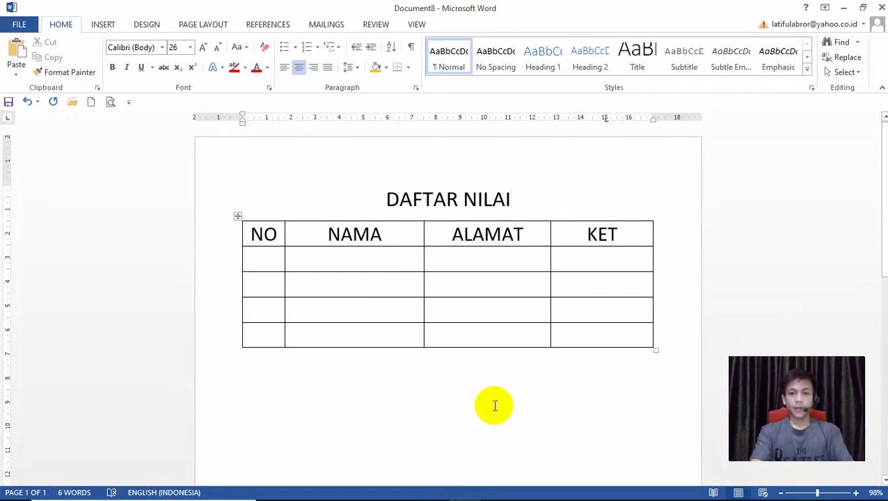
Switch to the topic list in Document2 and highlight item 6, "MEMBUAT TABEL", in red
mouse_move(432, 498)
left_click(471, 492)
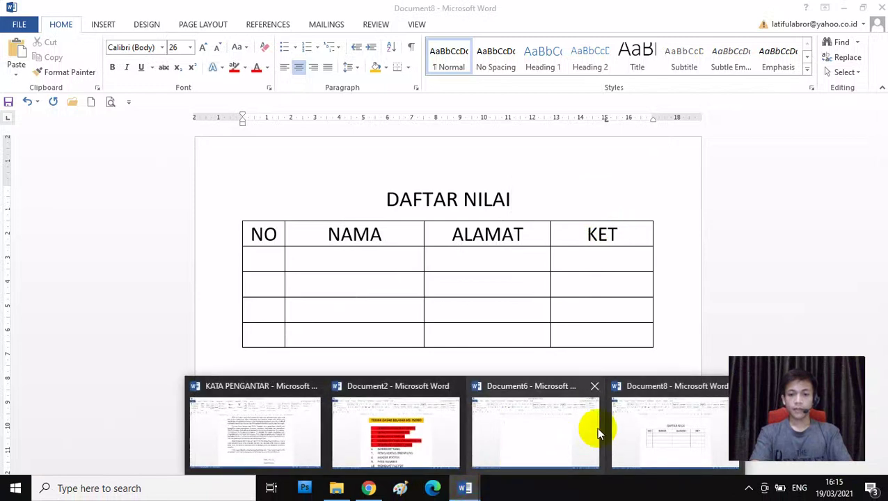
left_click(417, 416)
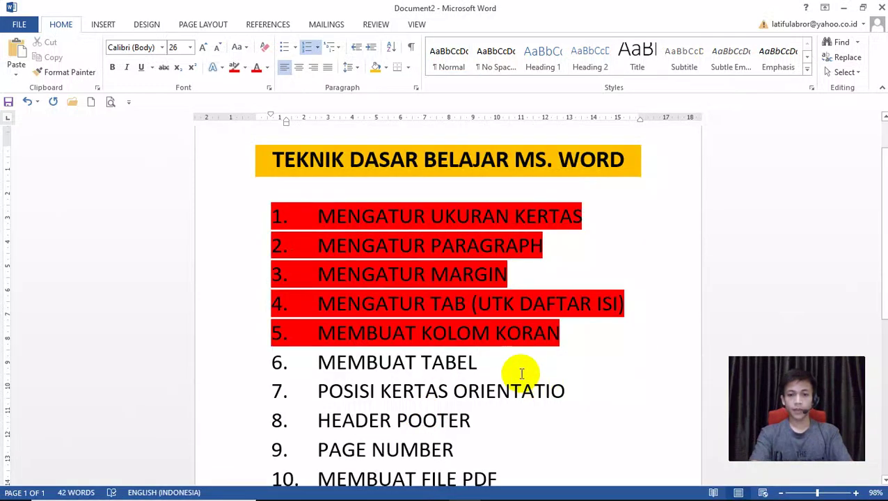
left_click_drag(495, 362, 311, 362)
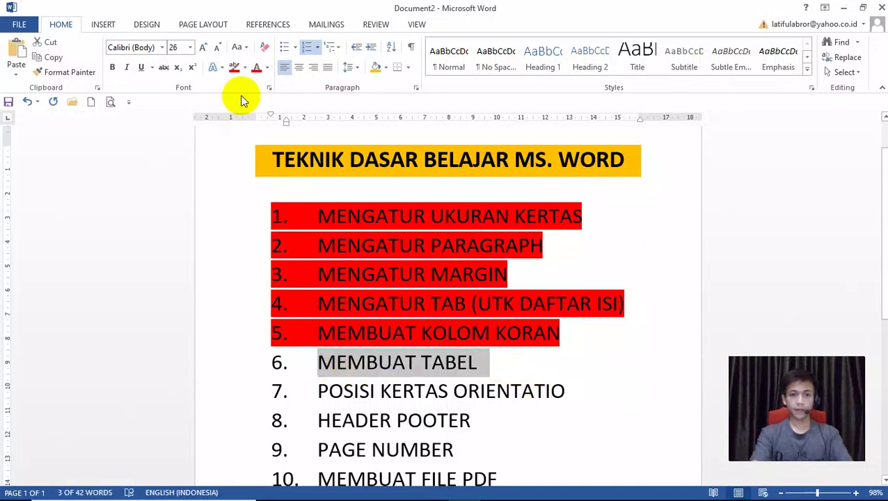
left_click(234, 67)
left_click(707, 257)
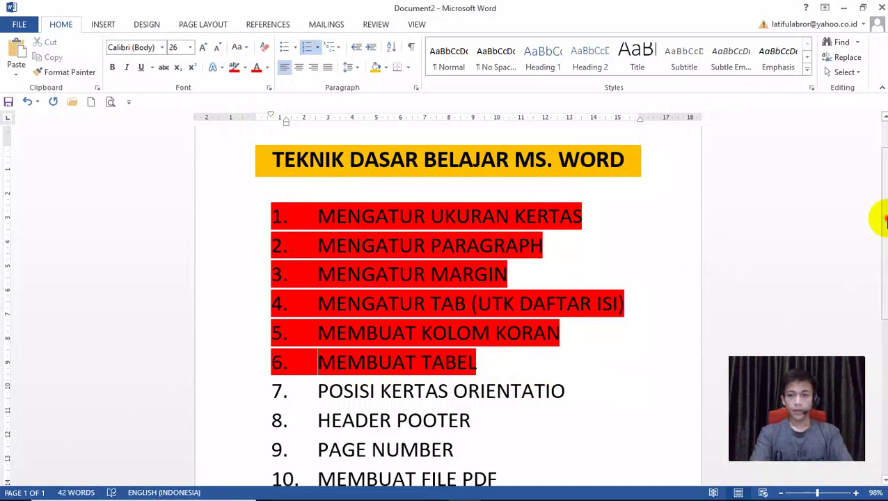
Complete the last word of topic 7 so the item reads "POSISI KERTAS ORIENTATION"
left_click_drag(878, 218, 881, 259)
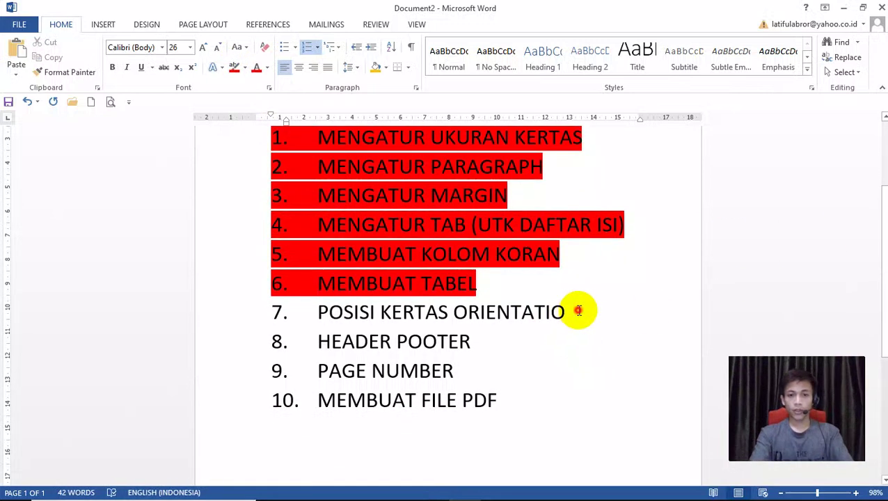
left_click(578, 311)
type("N")
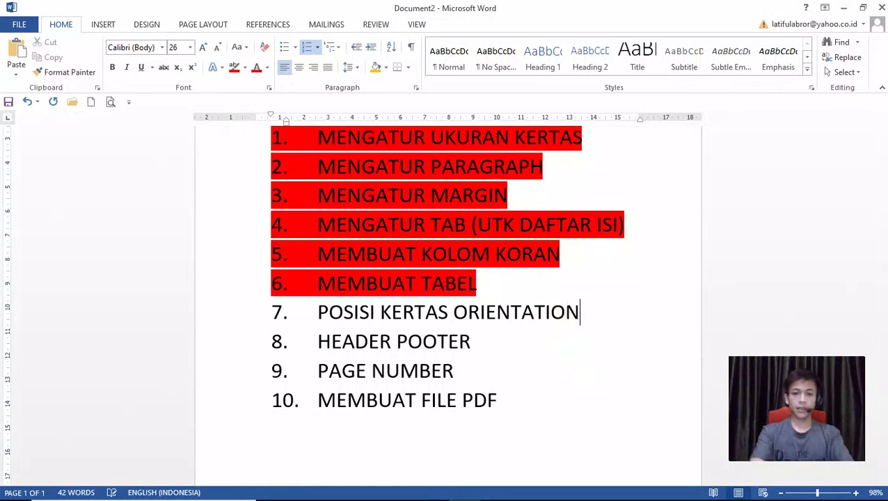
Switch to Document8 and change its page orientation to Landscape and back to Portrait
left_click(466, 488)
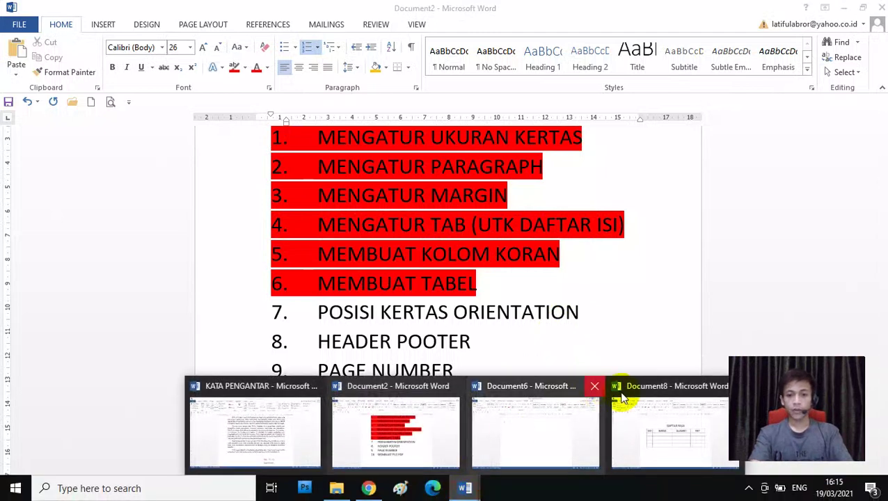
left_click(668, 418)
left_click(549, 201)
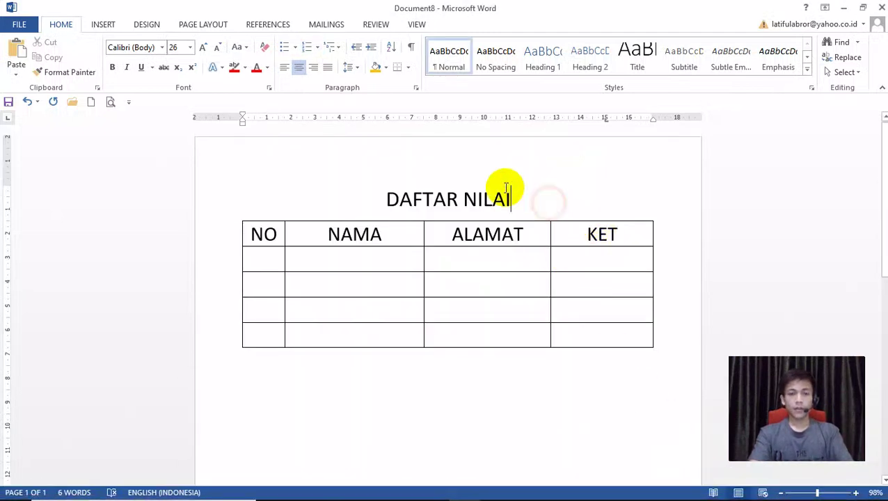
left_click(200, 26)
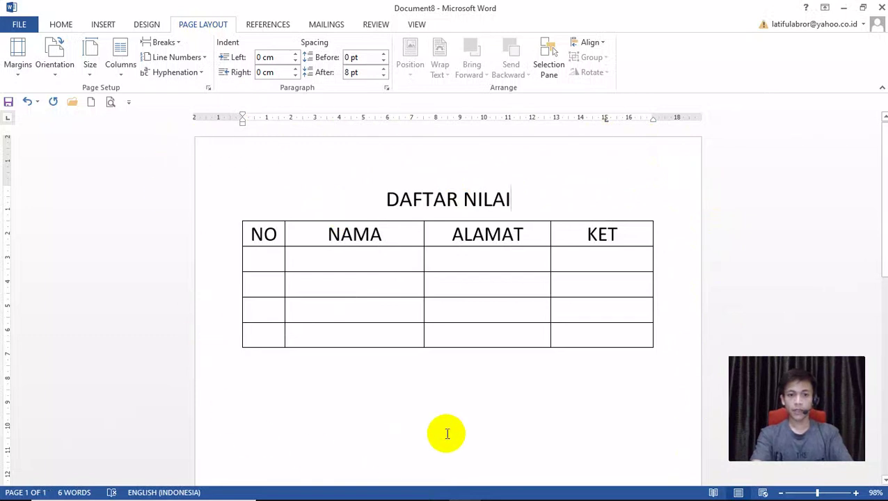
left_click(57, 60)
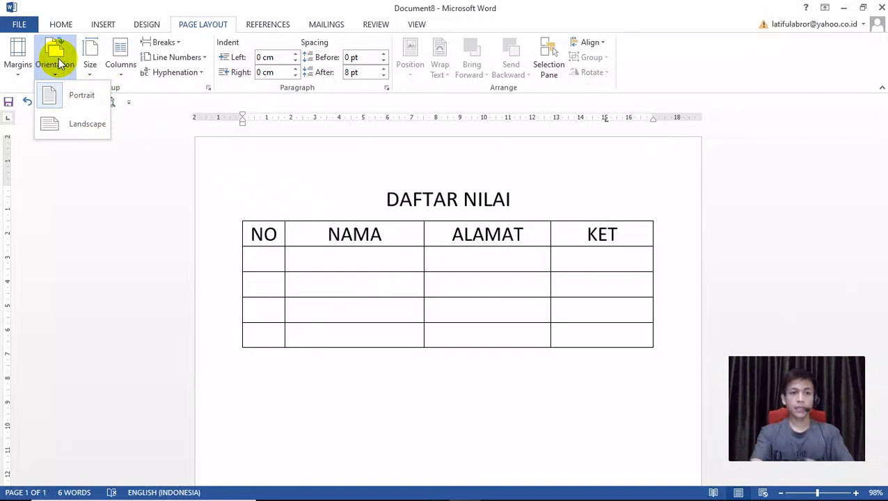
left_click(72, 125)
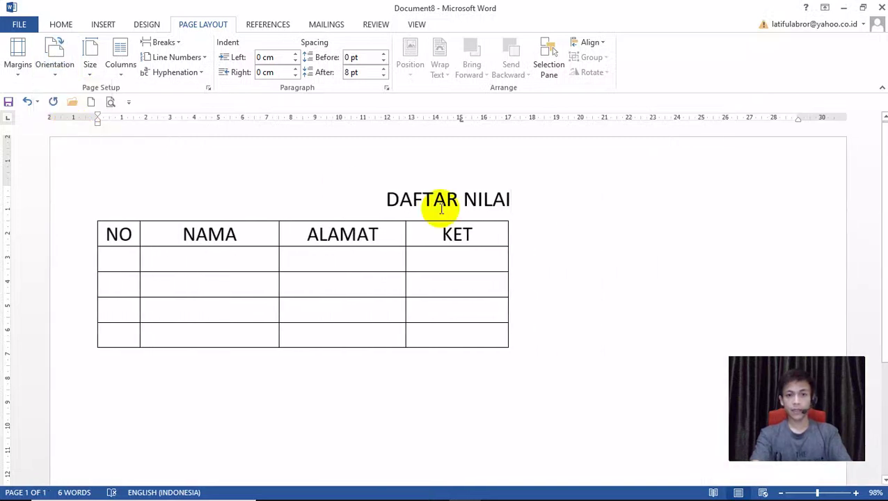
left_click(780, 493)
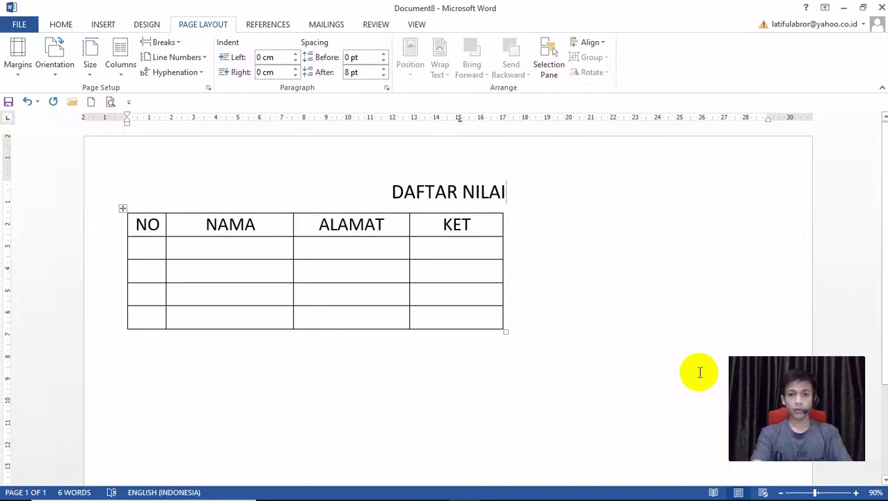
left_click(58, 75)
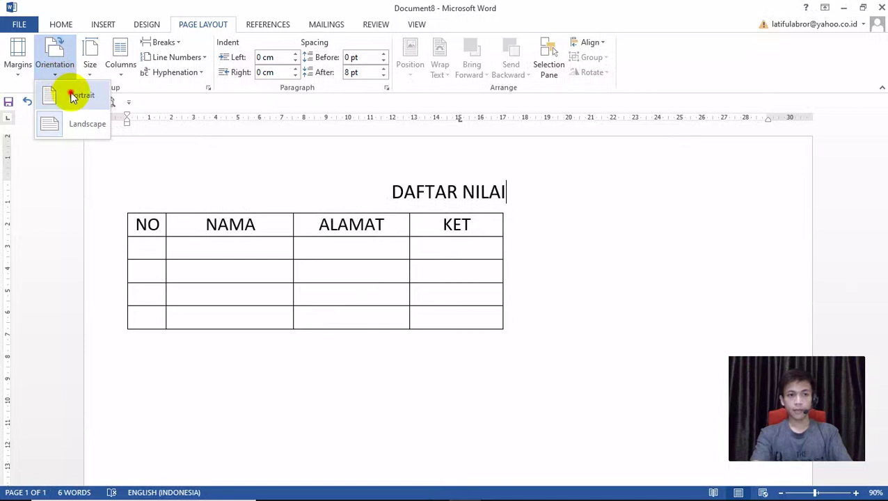
left_click(73, 96)
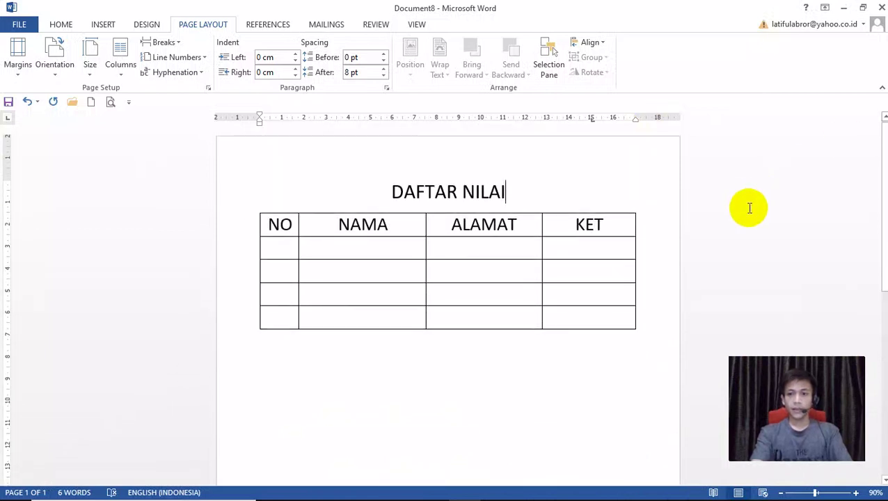
In Document2's topic list, highlight item 7, "POSISI KERTAS ORIENTATION", in red
mouse_move(432, 491)
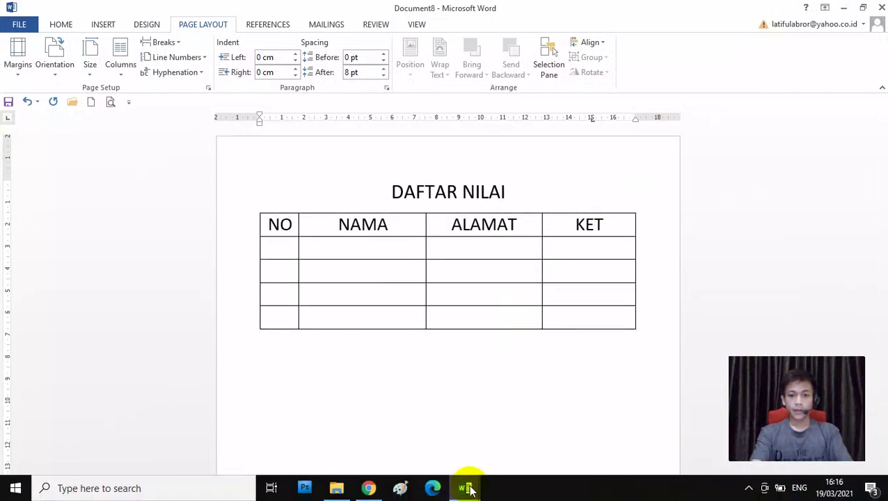
mouse_move(464, 490)
left_click(407, 446)
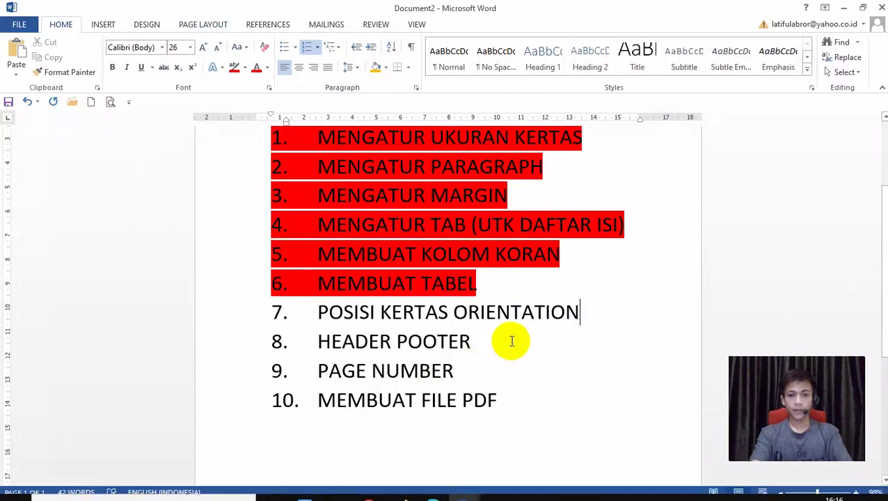
left_click_drag(579, 313, 295, 301)
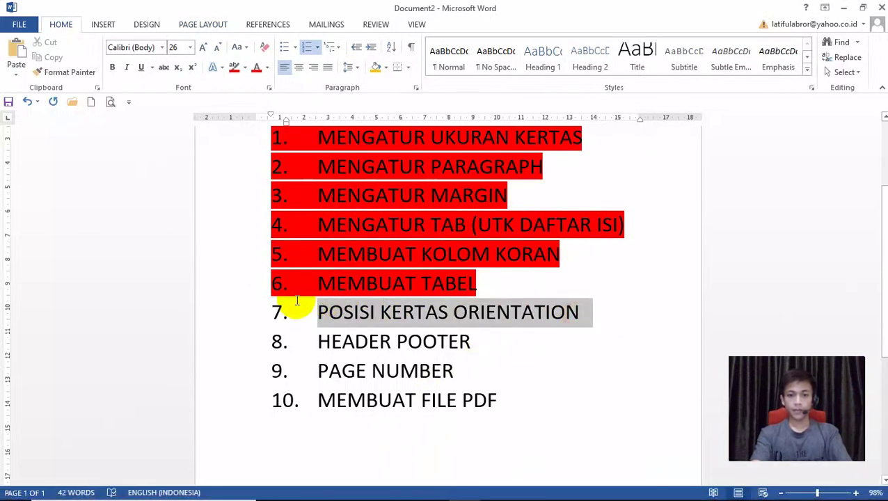
left_click(234, 66)
key("Left")
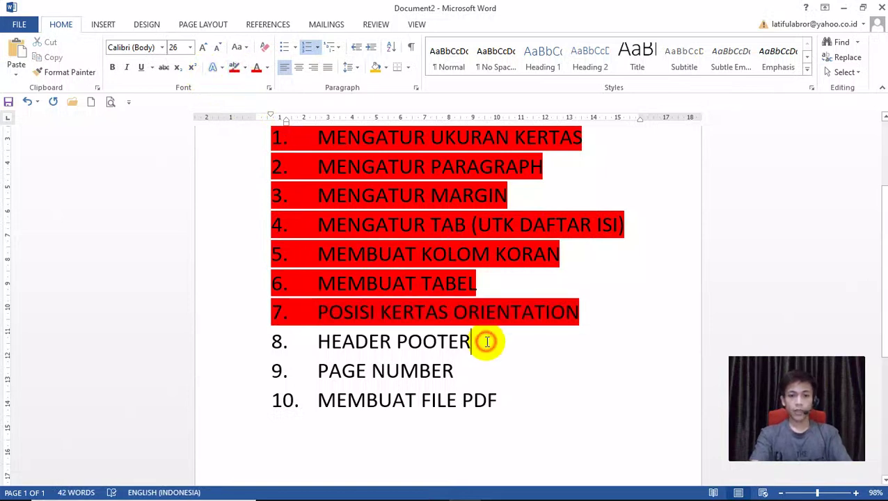
In Document8, insert the first built-in Blank header with the text INFORMER and close header editing
mouse_move(464, 487)
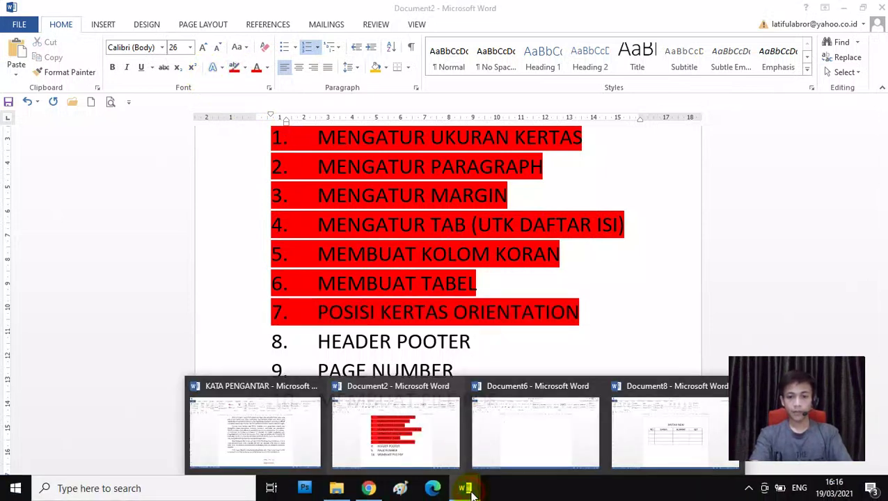
left_click(654, 442)
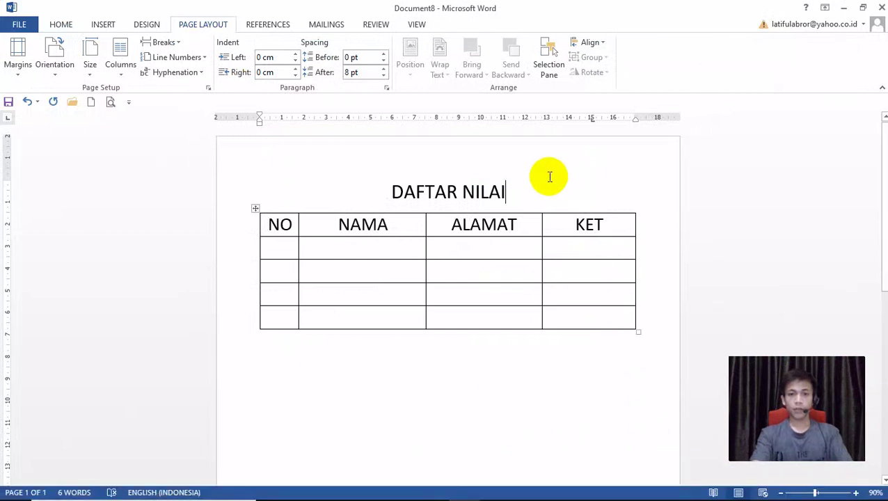
left_click(548, 183)
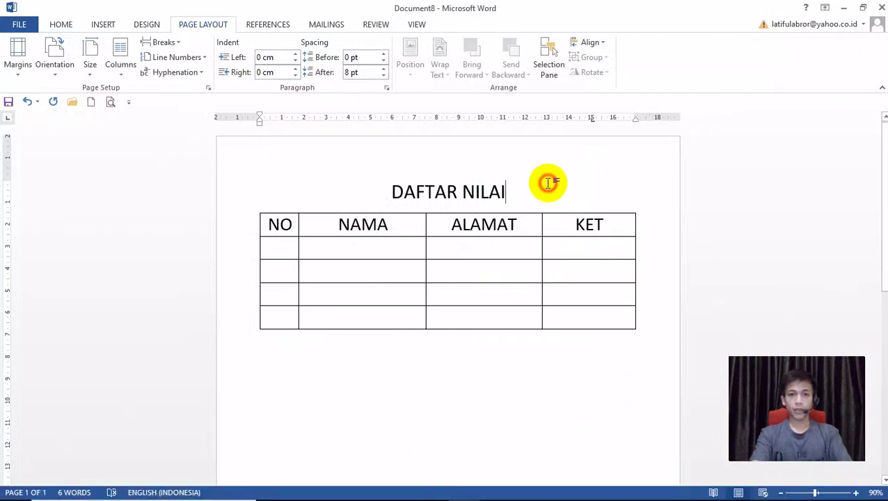
left_click(68, 25)
left_click(101, 25)
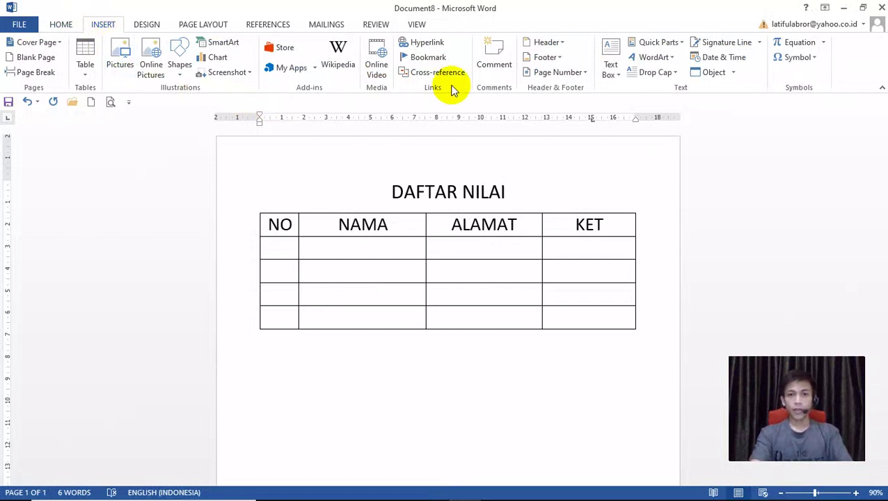
left_click(547, 42)
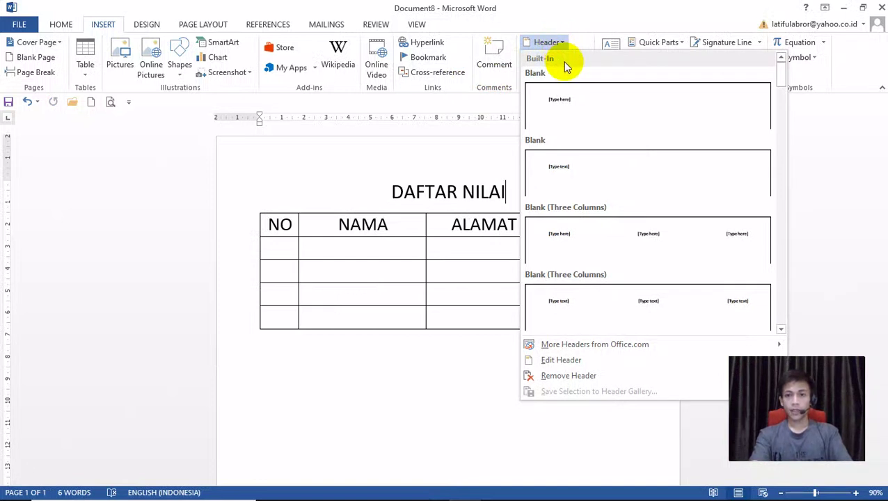
left_click(654, 104)
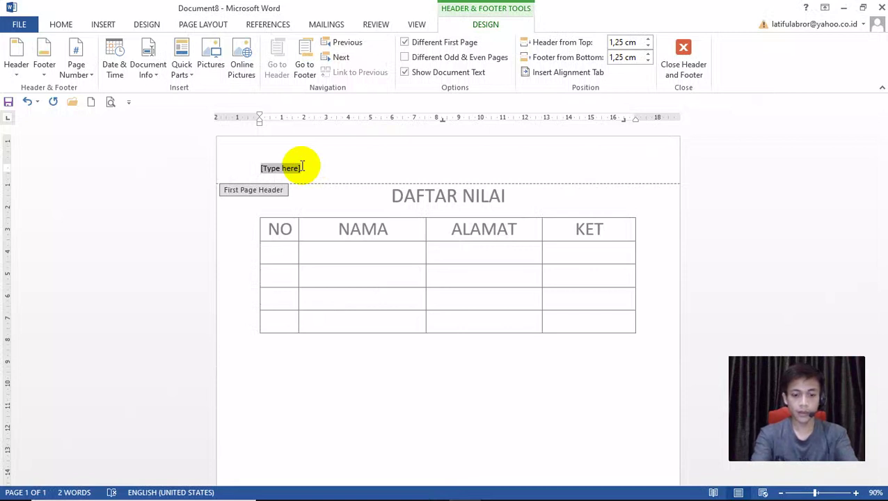
type("INFORMER")
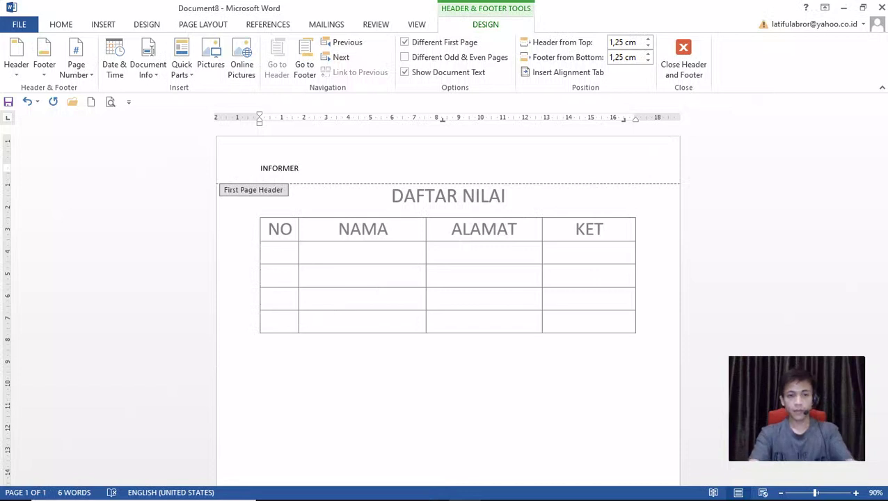
left_click(686, 66)
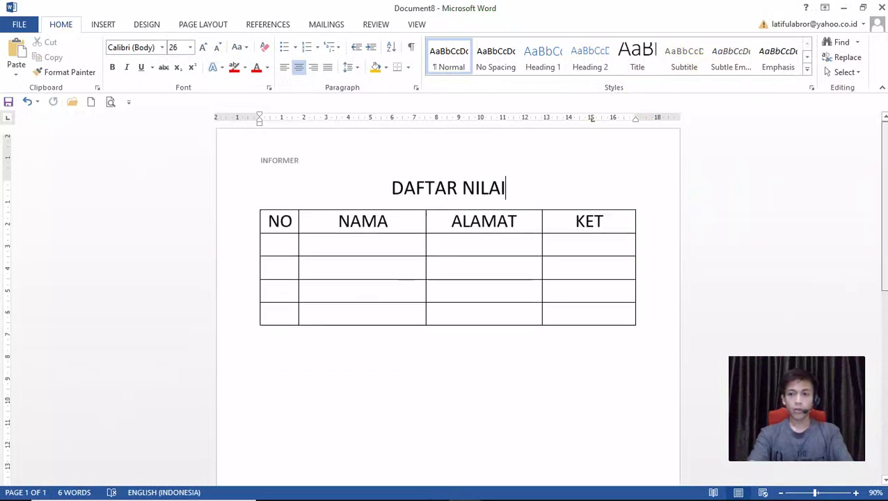
Insert a page break below the "DAFTAR NILAI" table and compare the header area of both pages
left_click(516, 364)
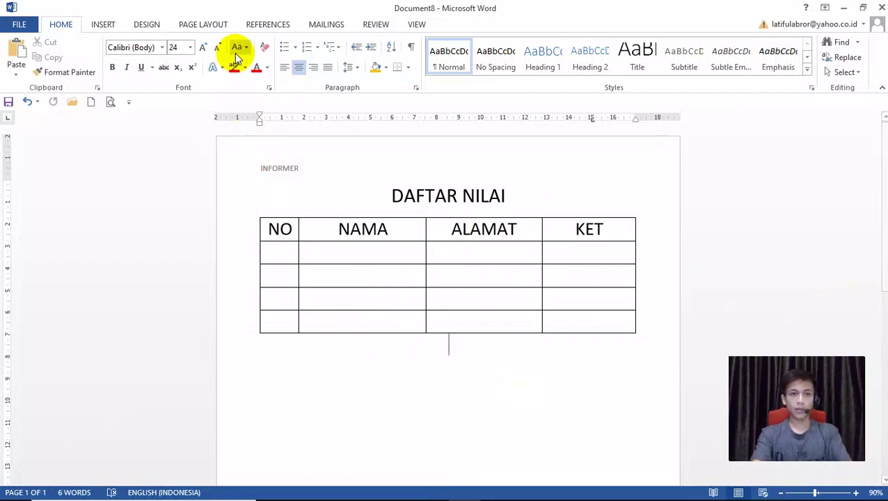
left_click(195, 27)
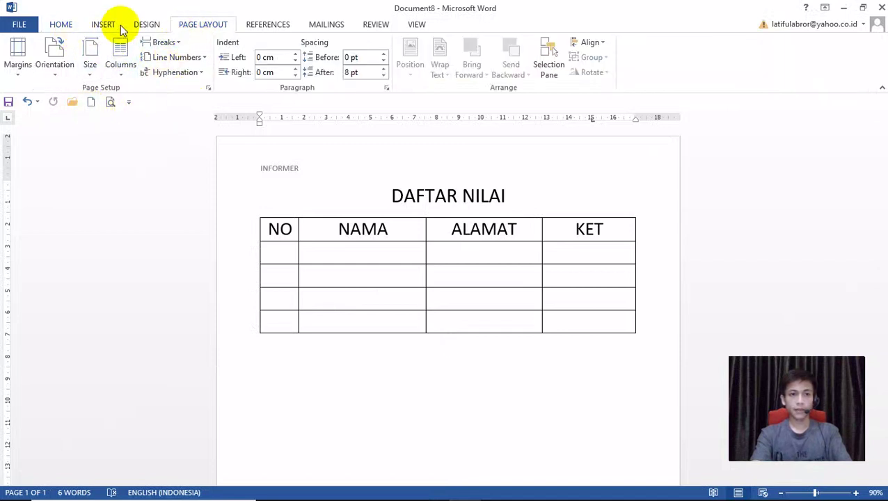
left_click(177, 44)
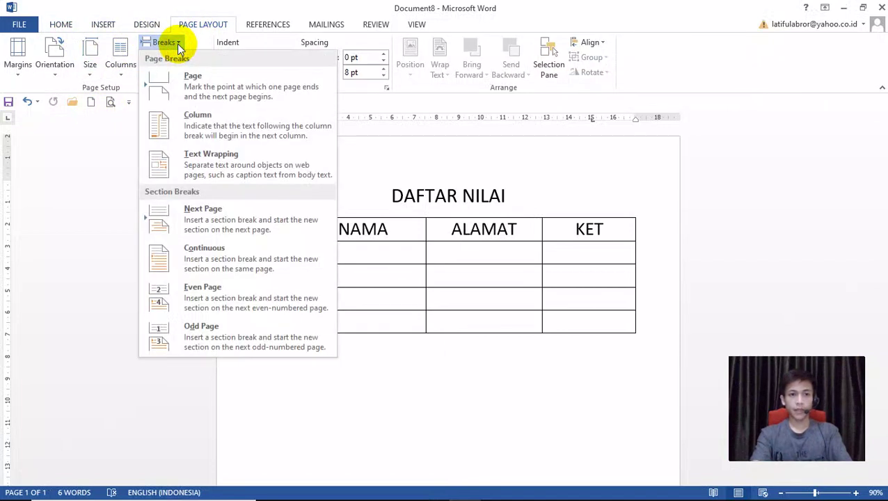
left_click(219, 87)
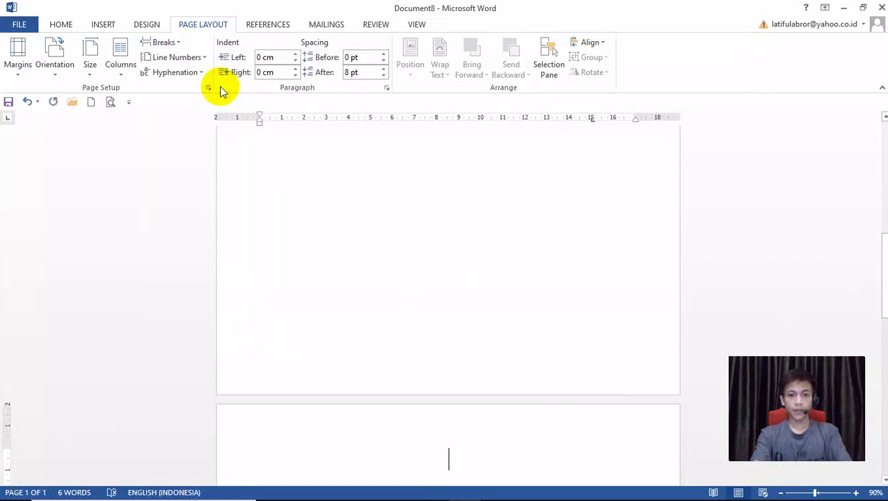
left_click_drag(883, 274, 883, 147)
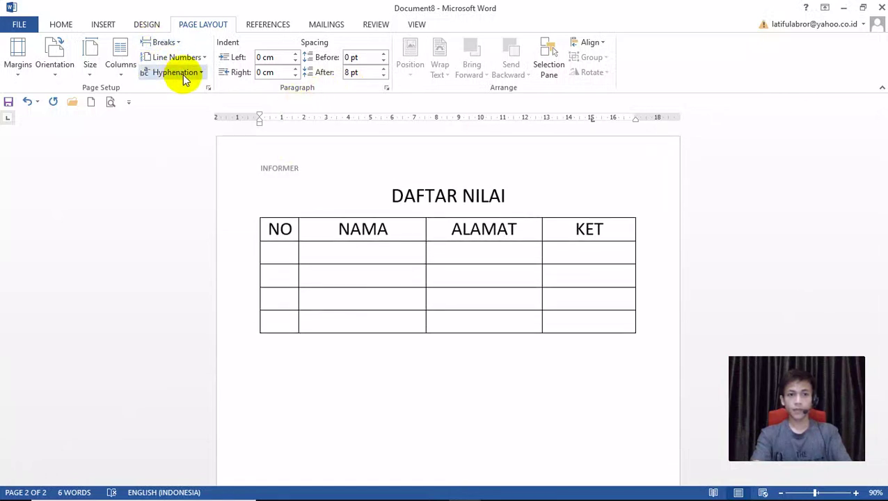
left_click_drag(884, 151, 883, 287)
Delete the page break below the table to remove the second page
key("BackSpace")
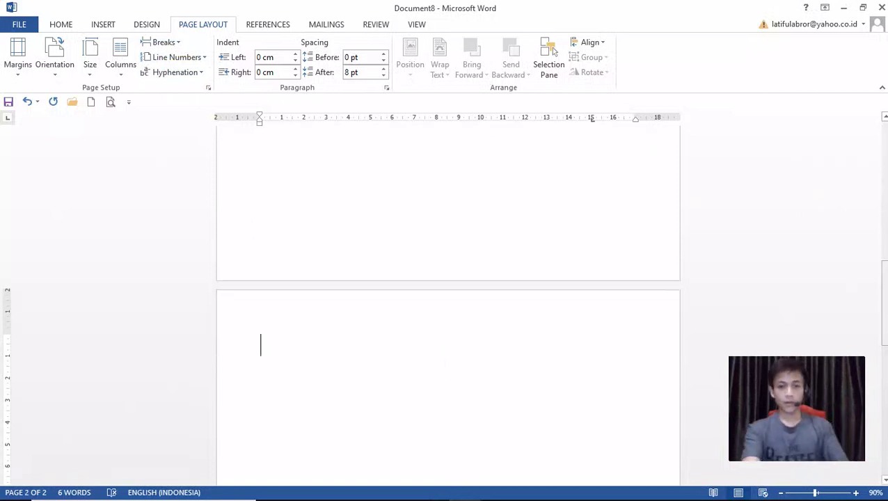
key("BackSpace")
scroll(477, 200, "up", 4)
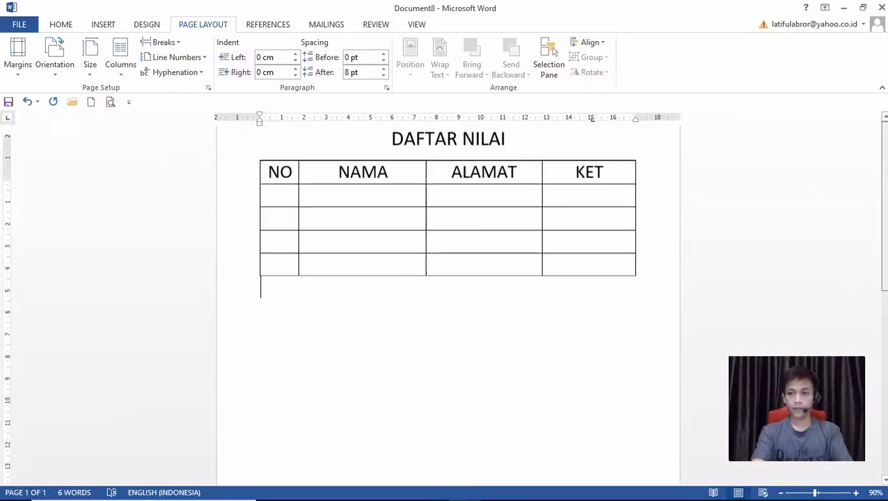
Insert a Next Page section break below the "DAFTAR NILAI" table
left_click(157, 42)
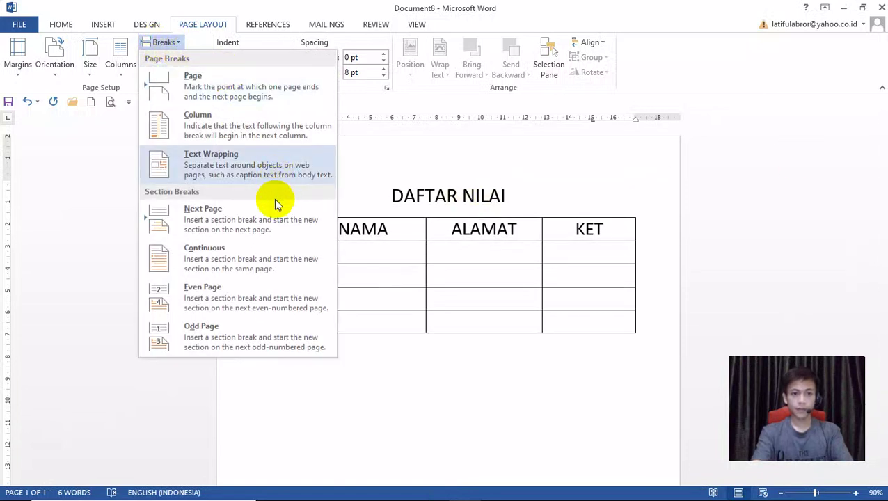
left_click(252, 213)
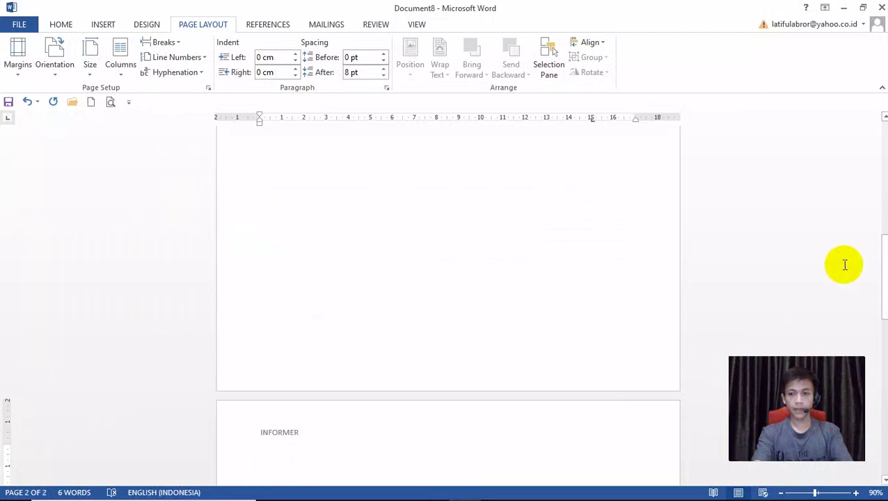
Insert the first built-in Blank footer with the text INFORMER1, close footer editing, and compare the headers and footers of both pages
left_click_drag(882, 272, 882, 153)
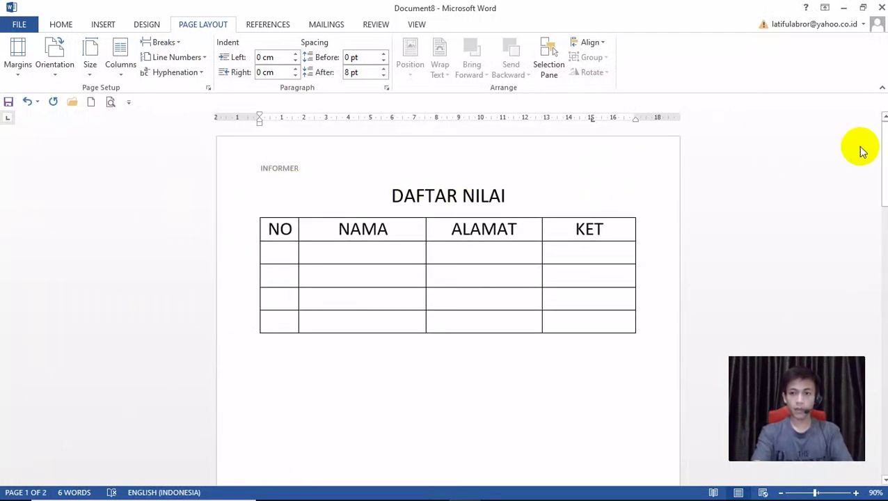
left_click_drag(882, 150, 883, 289)
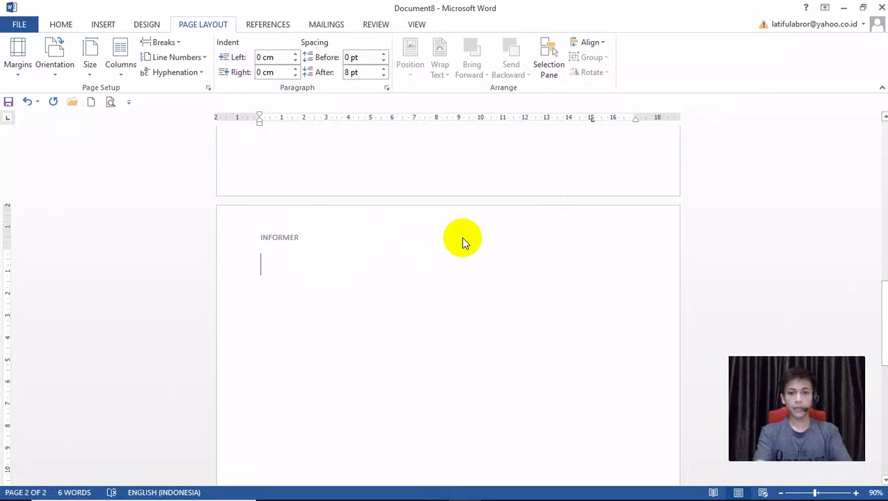
left_click_drag(882, 299, 882, 146)
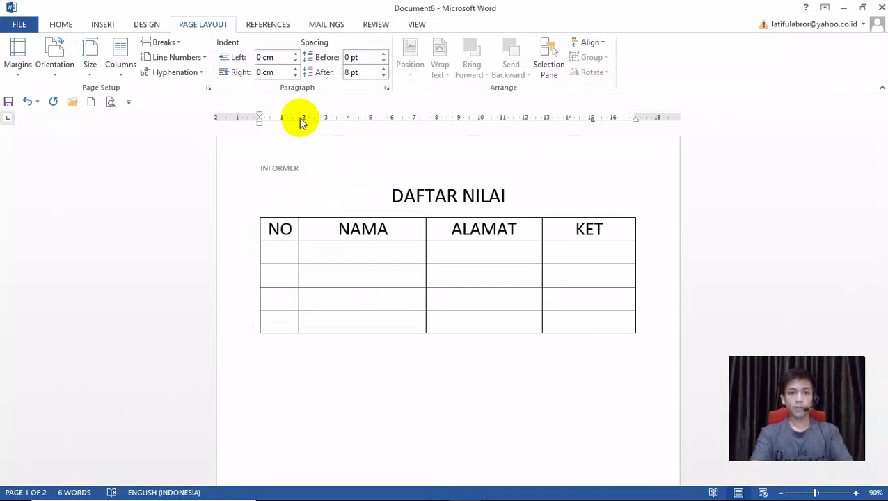
left_click(104, 26)
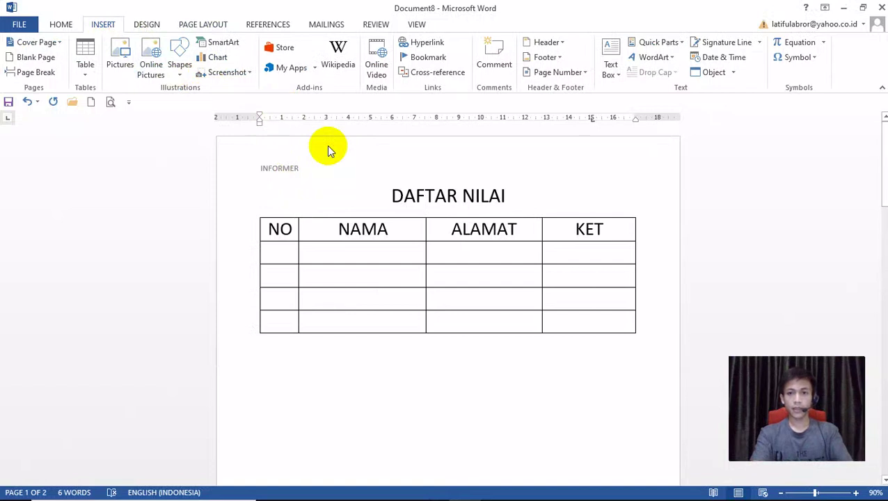
left_click(551, 57)
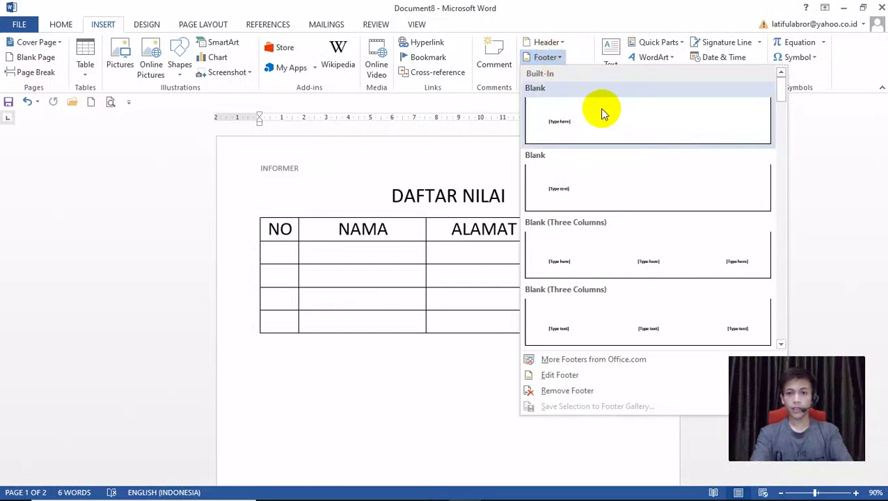
left_click(584, 121)
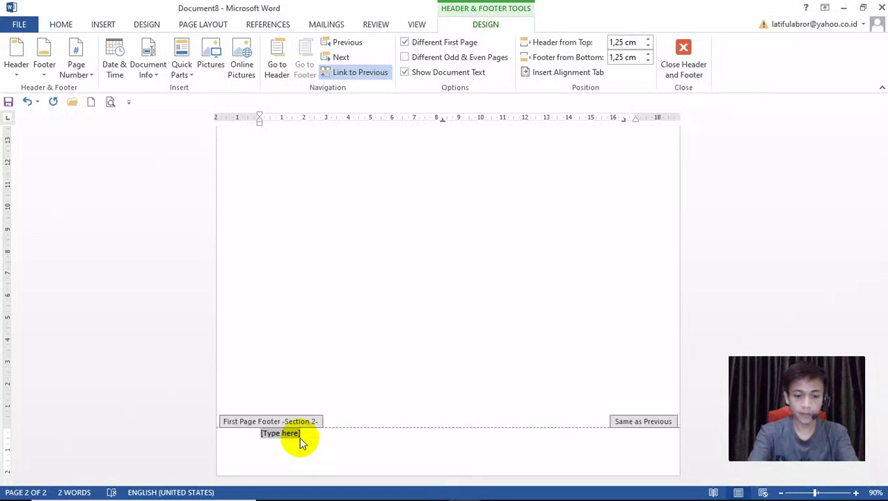
type("INFORMER1")
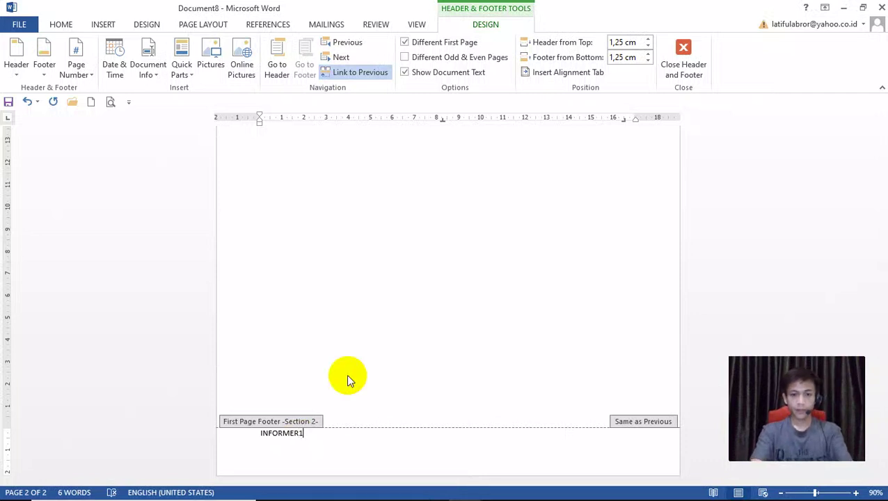
left_click(705, 59)
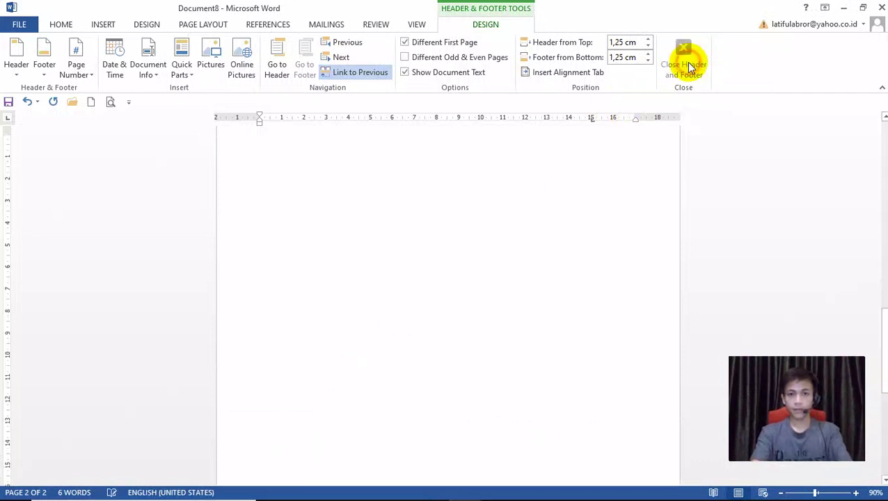
left_click_drag(882, 350, 882, 155)
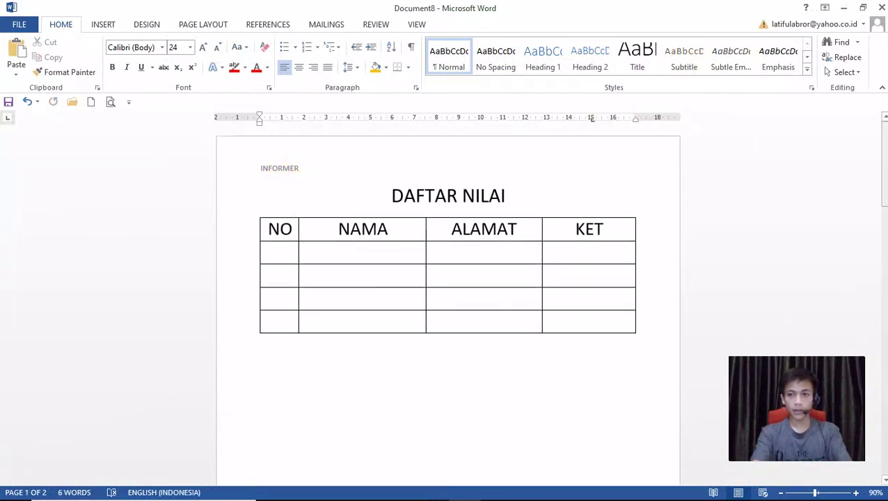
left_click_drag(882, 155, 882, 410)
left_click(365, 216)
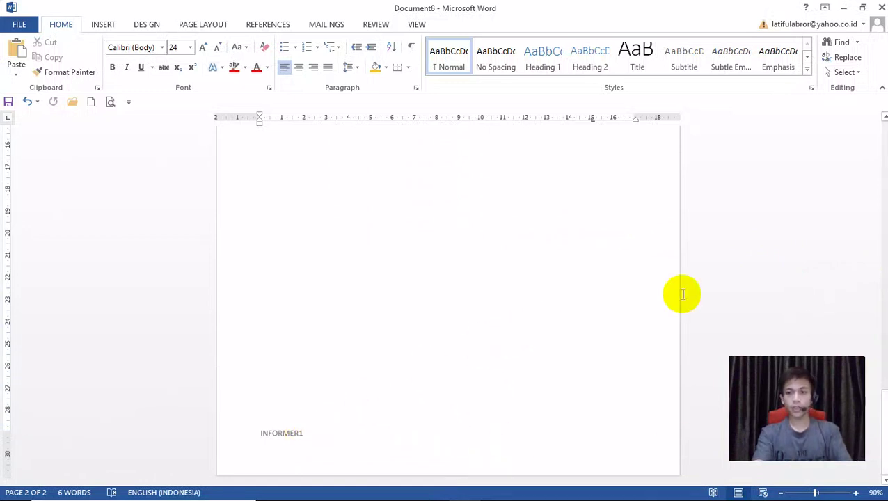
left_click_drag(883, 422, 883, 153)
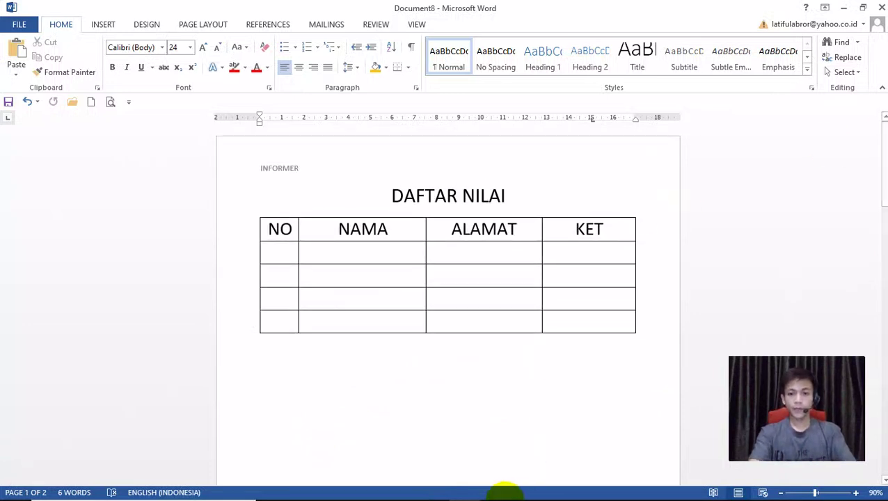
Switch to Document2 and highlight the list item "HEADER POOTER" in red
mouse_move(507, 493)
left_click(471, 489)
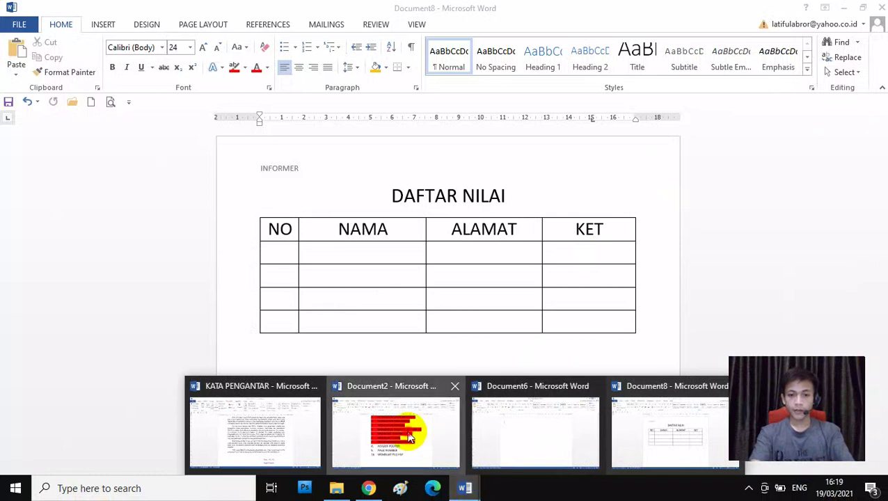
left_click(407, 430)
left_click_drag(473, 341, 297, 341)
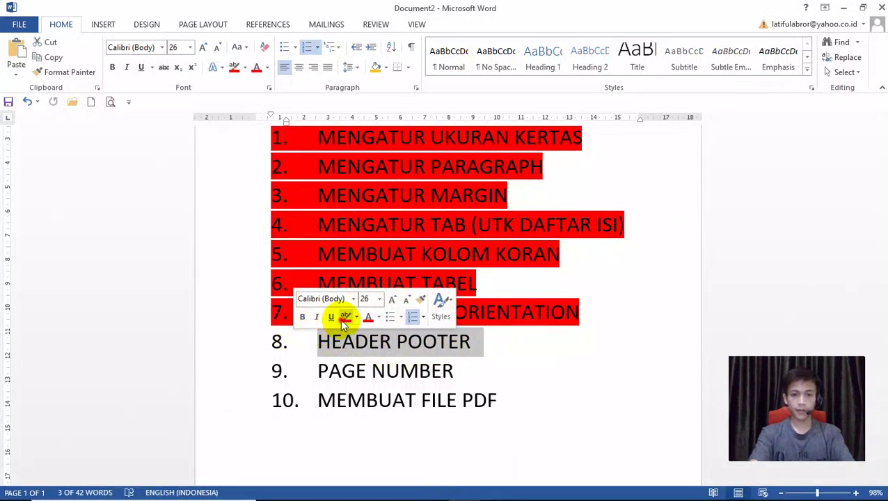
left_click(345, 316)
left_click(455, 373)
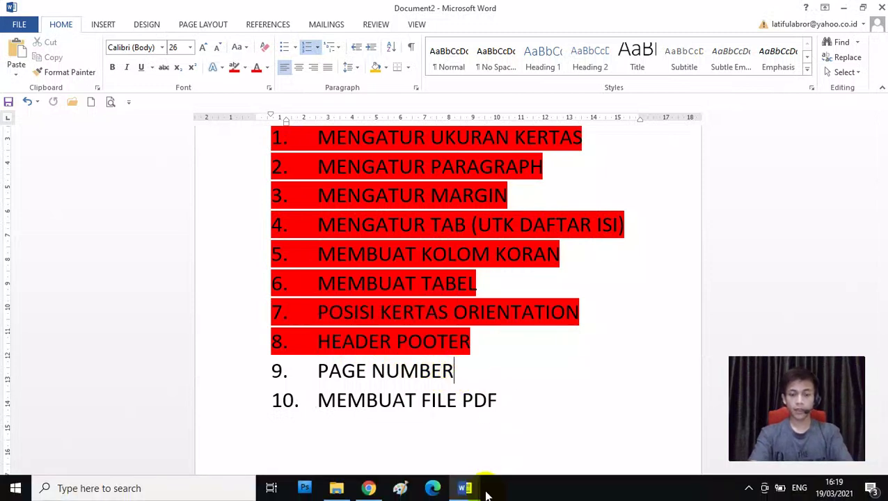
Switch back to Document8 and place the text cursor at the end of the title "DAFTAR NILAI"
left_click(470, 489)
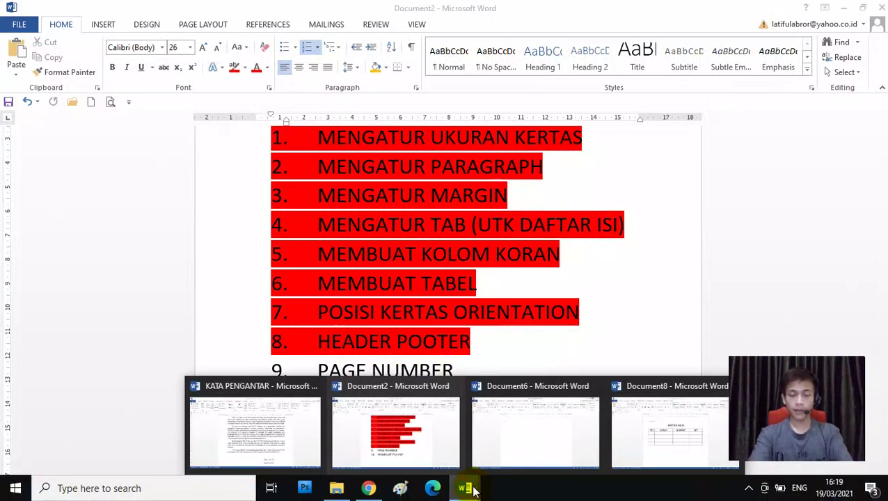
left_click(700, 424)
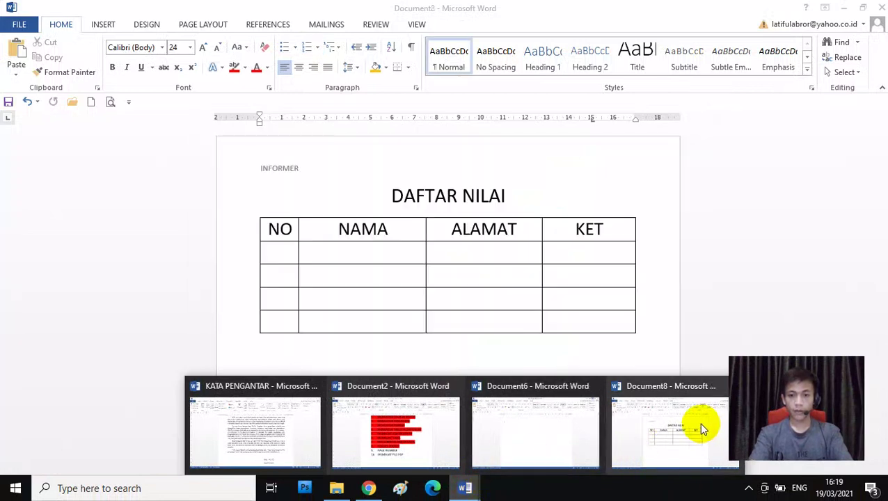
left_click(553, 200)
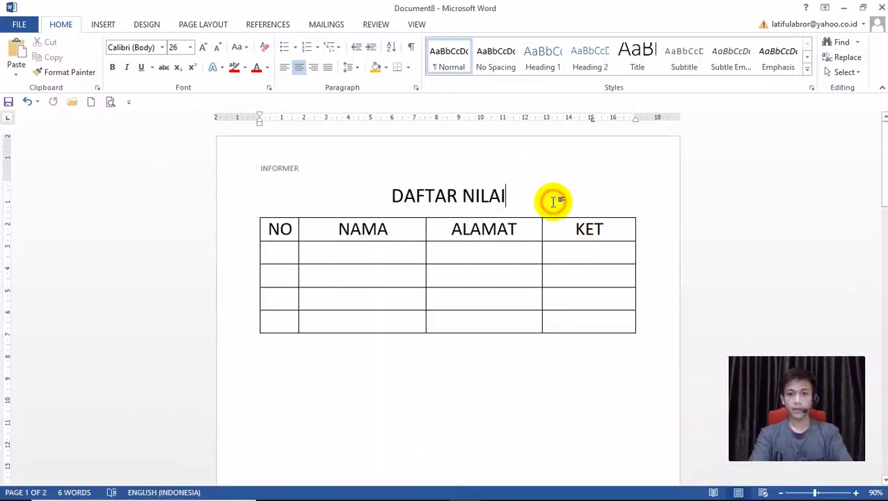
mouse_move(884, 163)
left_mouse_down()
mouse_move(883, 435)
mouse_move(884, 157)
left_mouse_up()
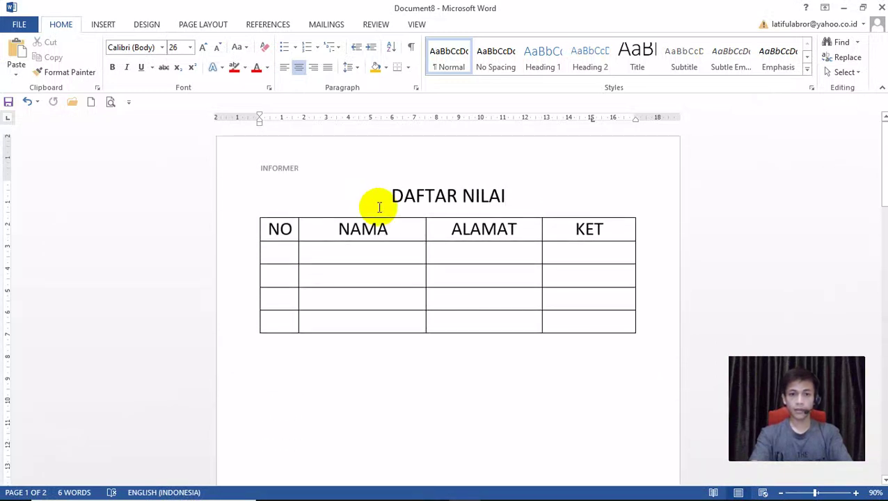
left_click(508, 208)
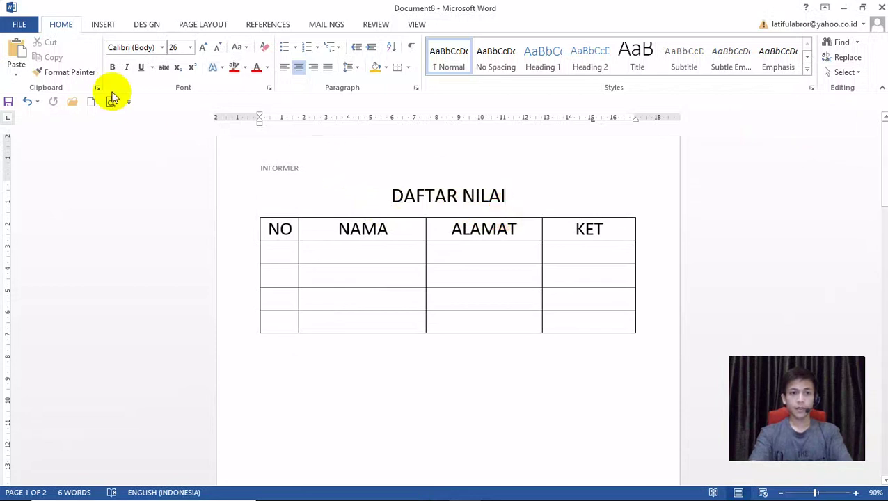
Insert a Plain Number 1 page number at the bottom of the page and close footer editing
left_click(95, 27)
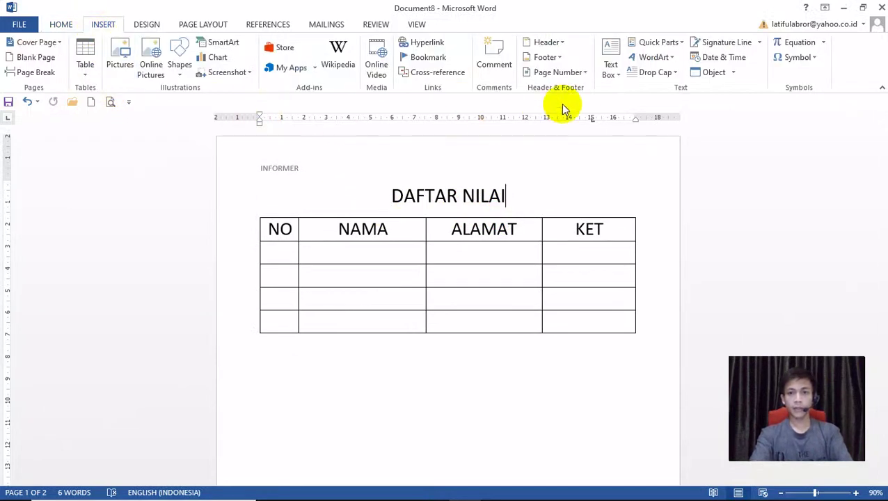
left_click(582, 74)
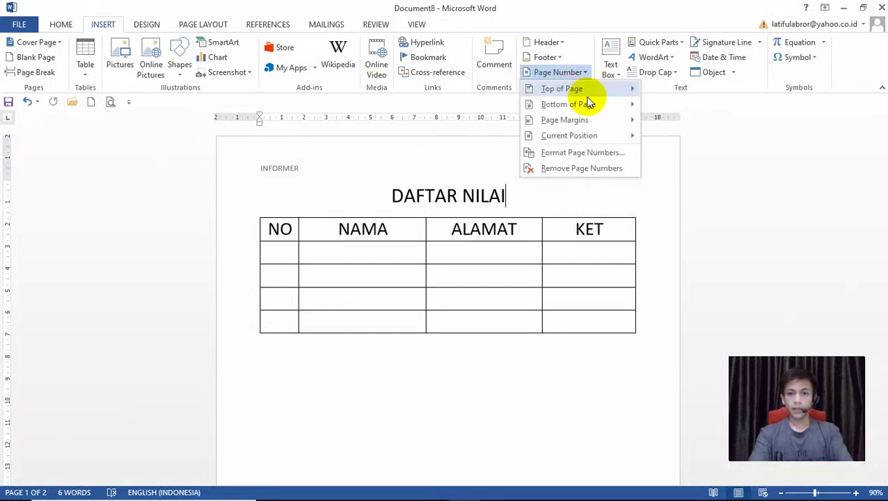
mouse_move(589, 106)
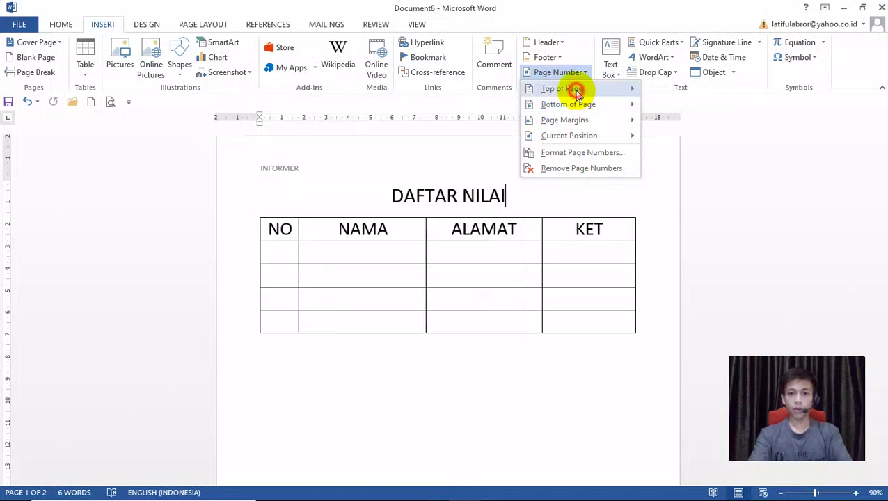
mouse_move(576, 91)
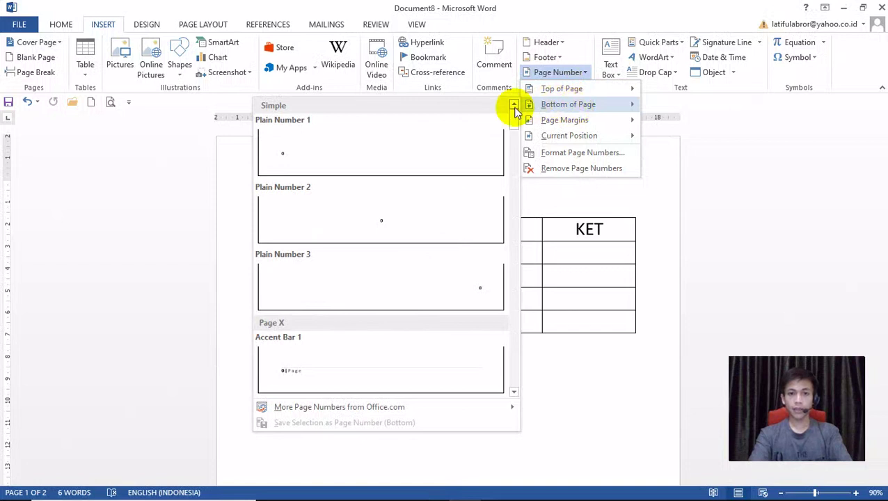
left_click(335, 152)
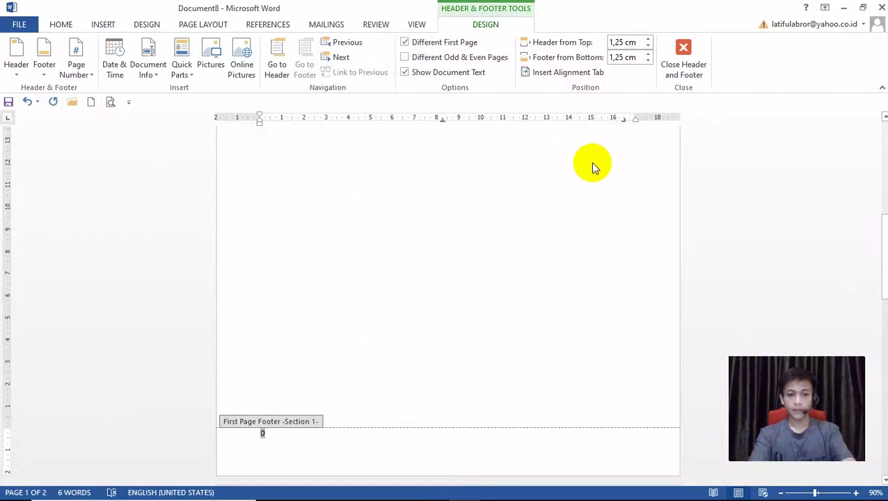
left_click(674, 71)
left_click_drag(882, 205, 882, 288)
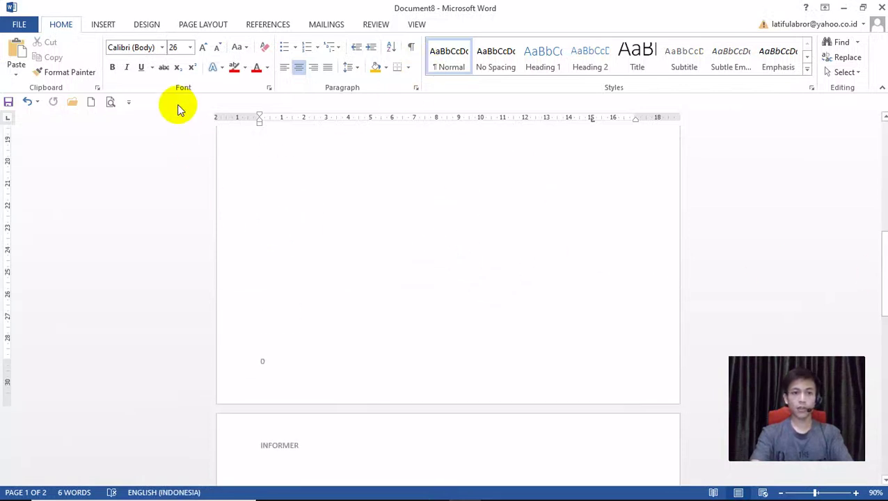
Remove the page numbers from the document
left_click(105, 27)
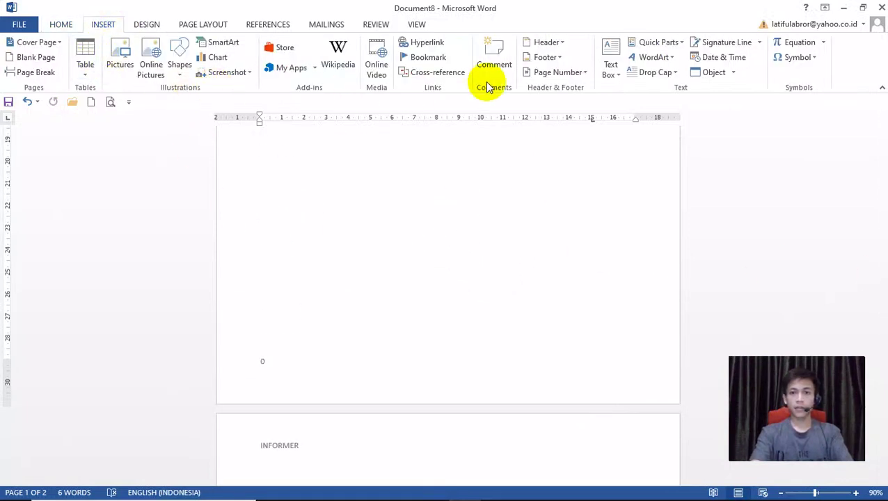
left_click(553, 73)
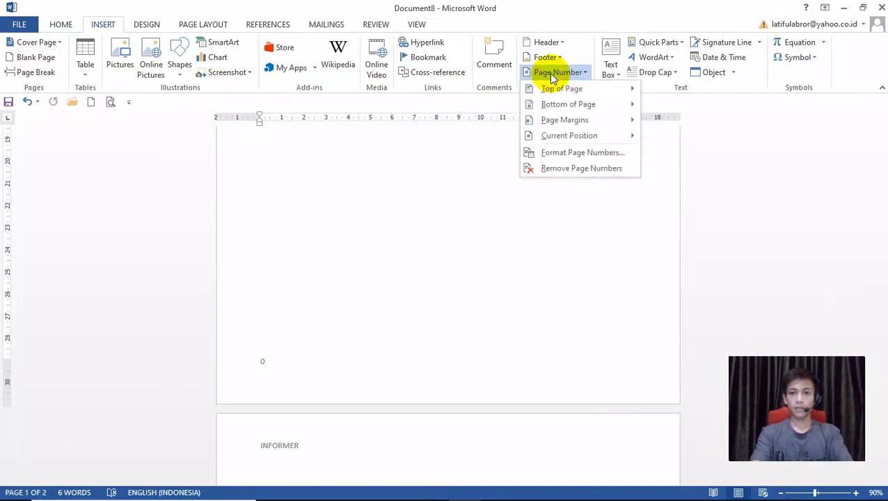
left_click(590, 170)
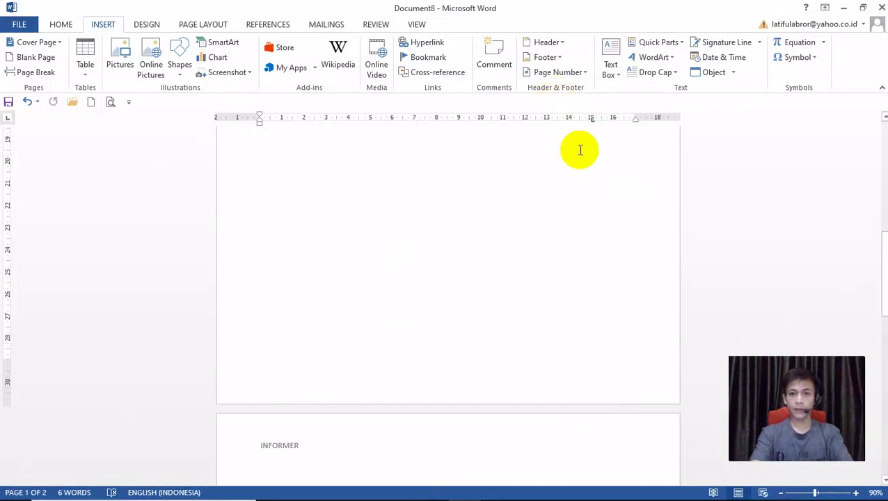
Set the page number format to continue from the previous section
left_click(567, 73)
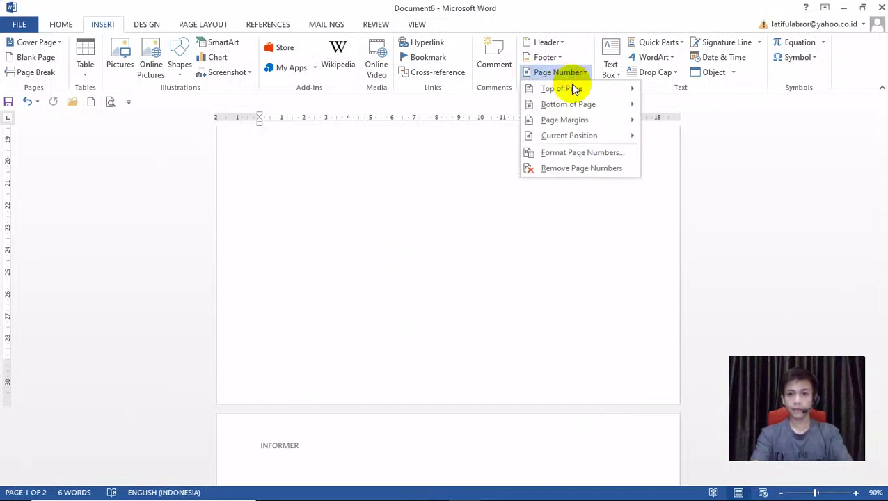
mouse_move(595, 105)
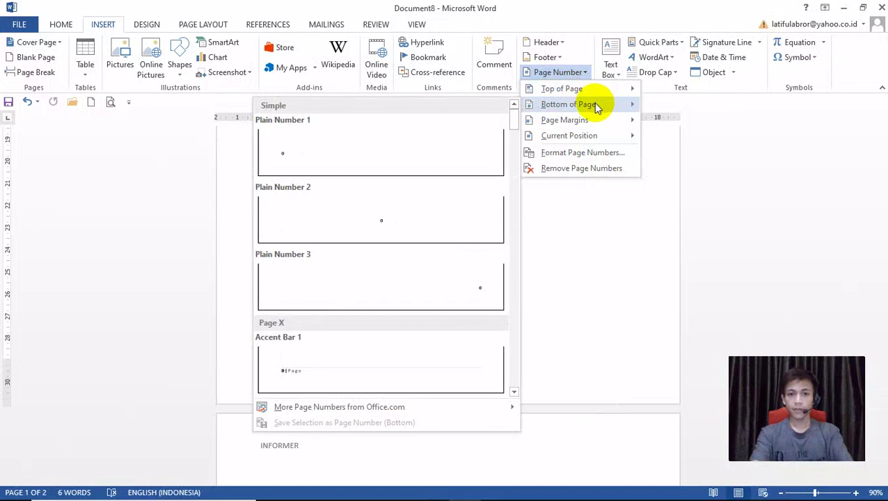
left_click(592, 150)
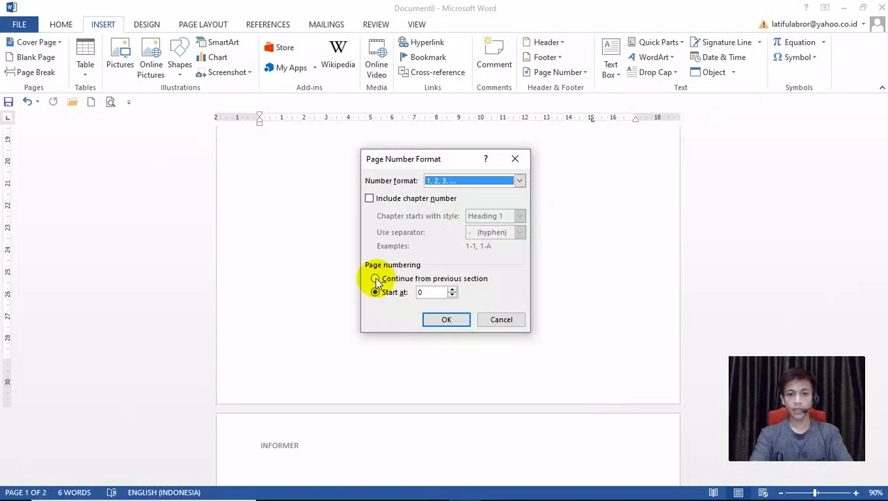
left_click(376, 279)
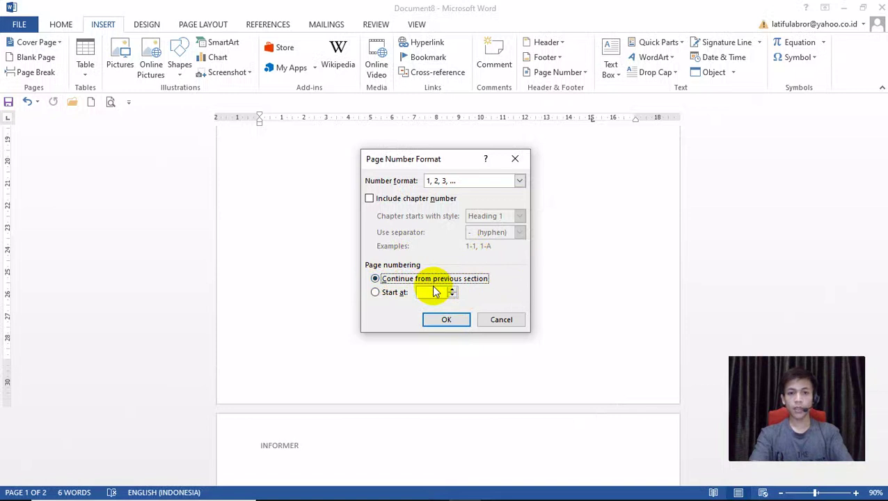
left_click(451, 322)
Insert a Plain Number 1 page number at the bottom of the page again and close footer editing
left_click_drag(882, 174, 882, 121)
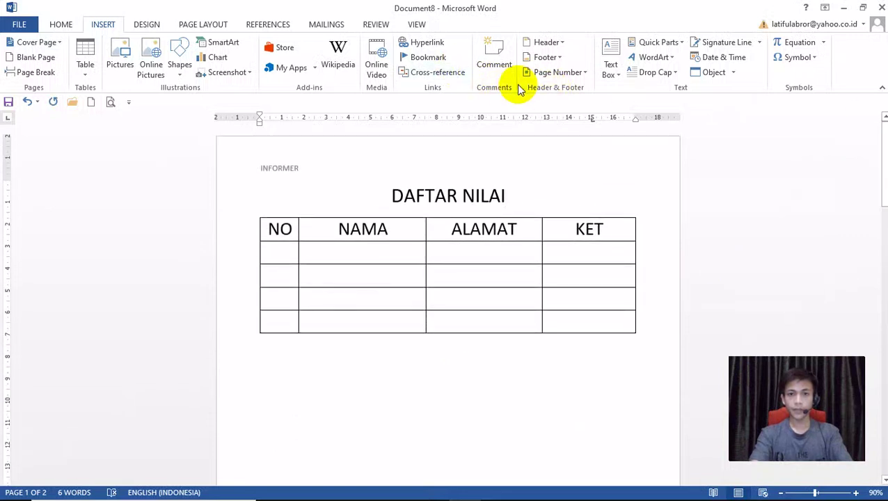
left_click(566, 74)
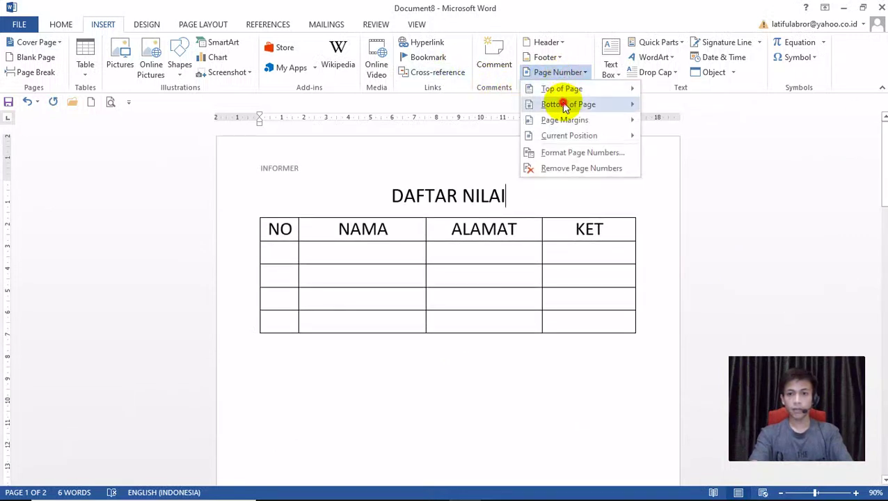
mouse_move(566, 103)
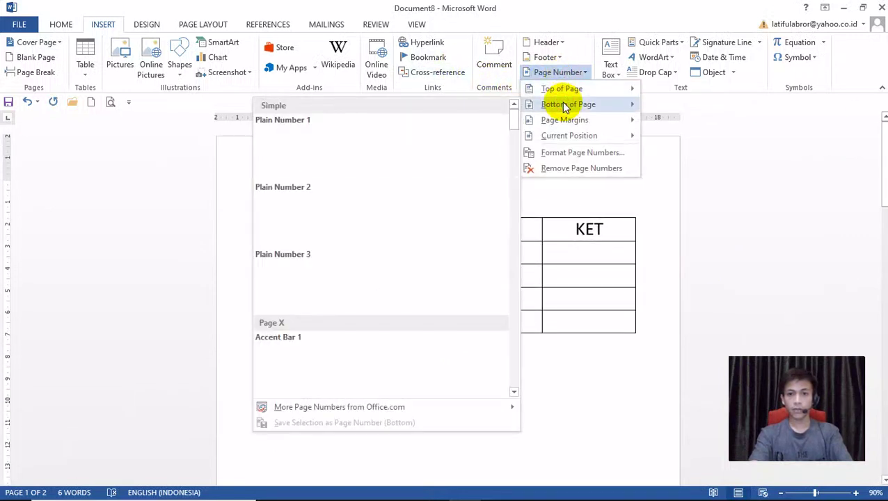
left_click(306, 148)
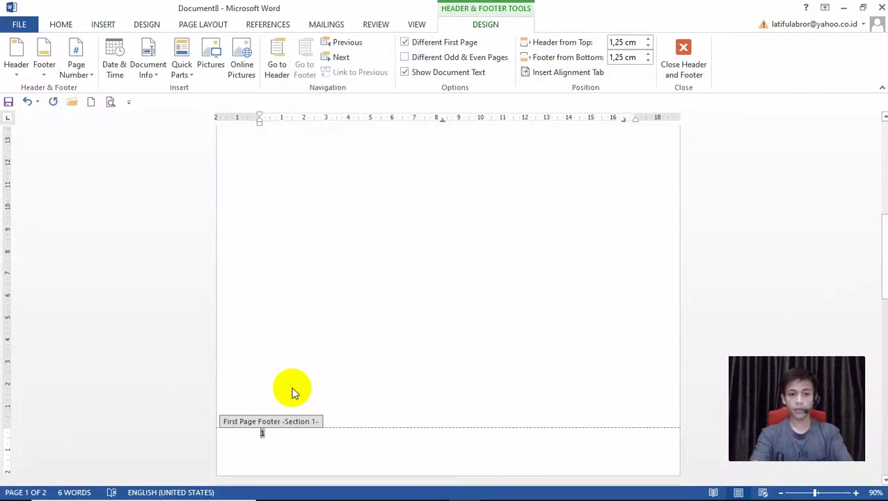
left_click(688, 61)
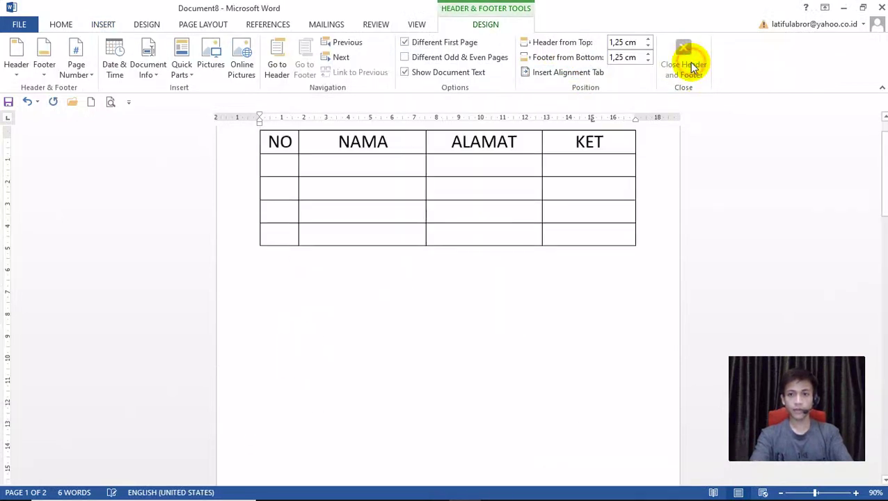
Check the footer page numbers on both pages and return to the table on the first page
left_click_drag(879, 163, 881, 201)
scroll(262, 417, "down", 6)
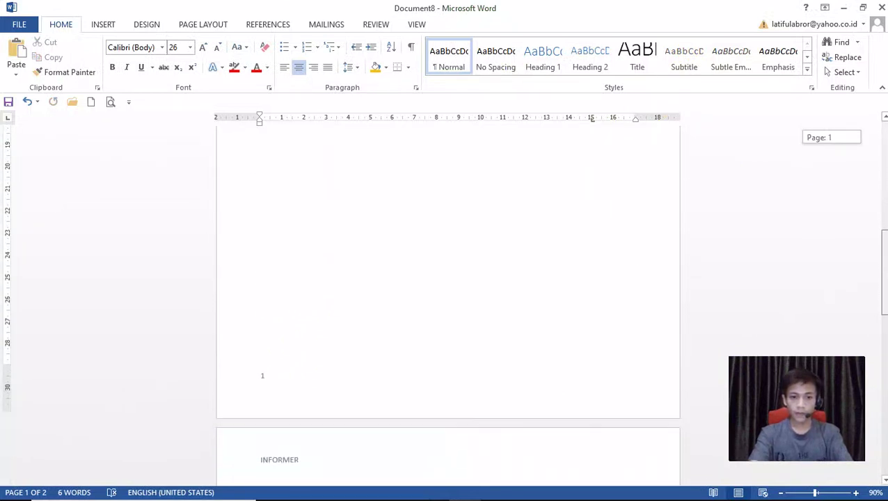
left_click(245, 341)
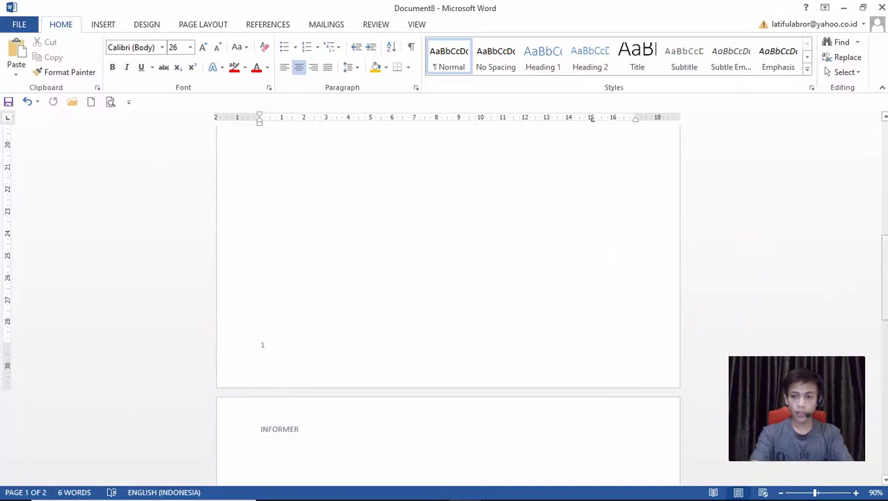
left_click_drag(882, 279, 882, 369)
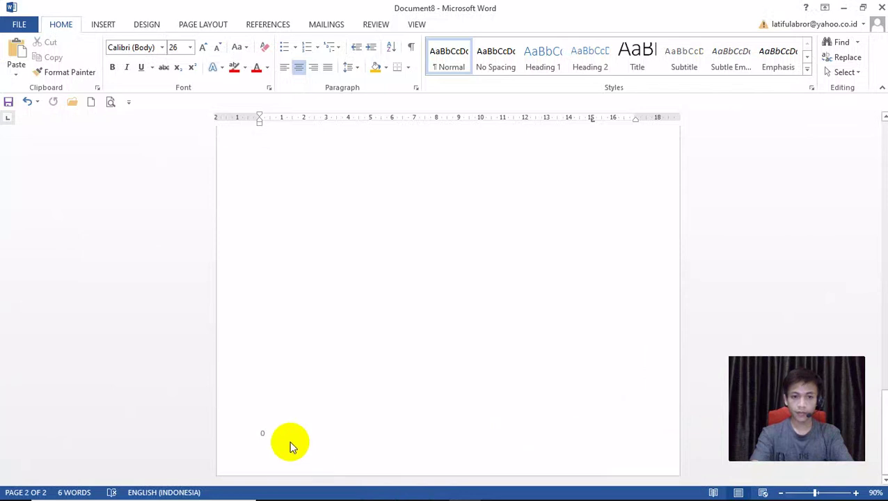
left_click(289, 440)
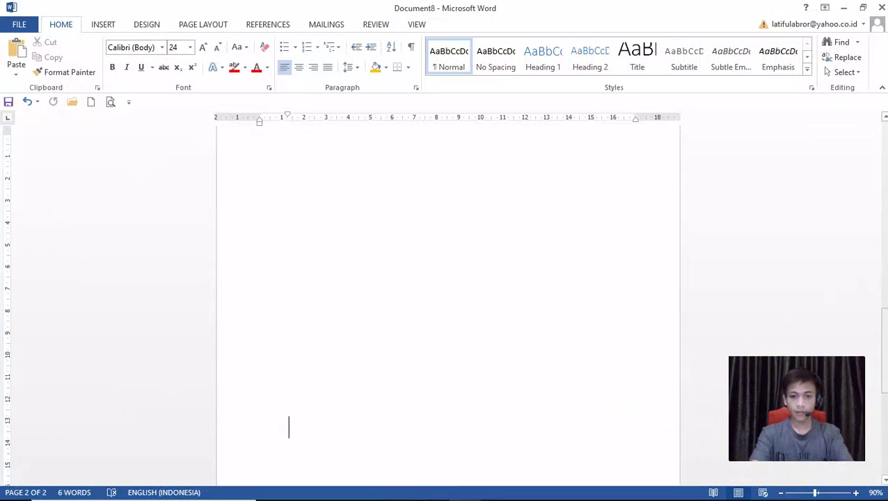
left_click_drag(883, 341, 884, 153)
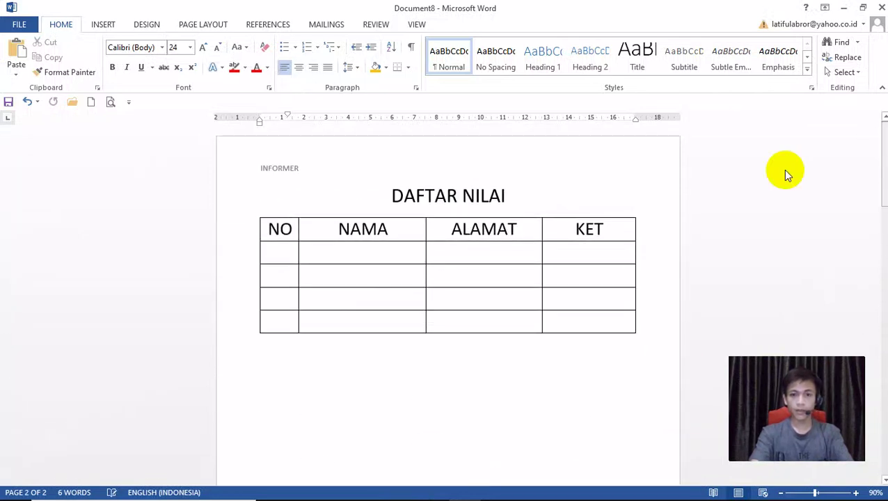
left_click(559, 374)
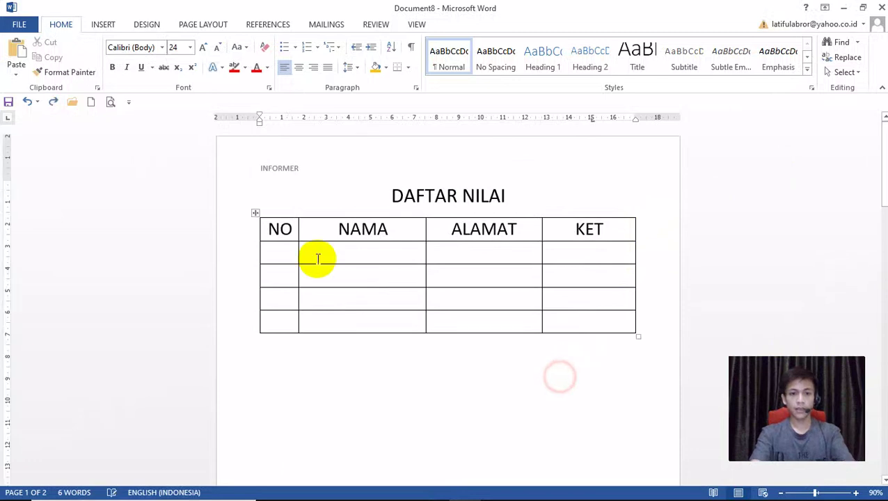
Create a new blank document
left_click(26, 26)
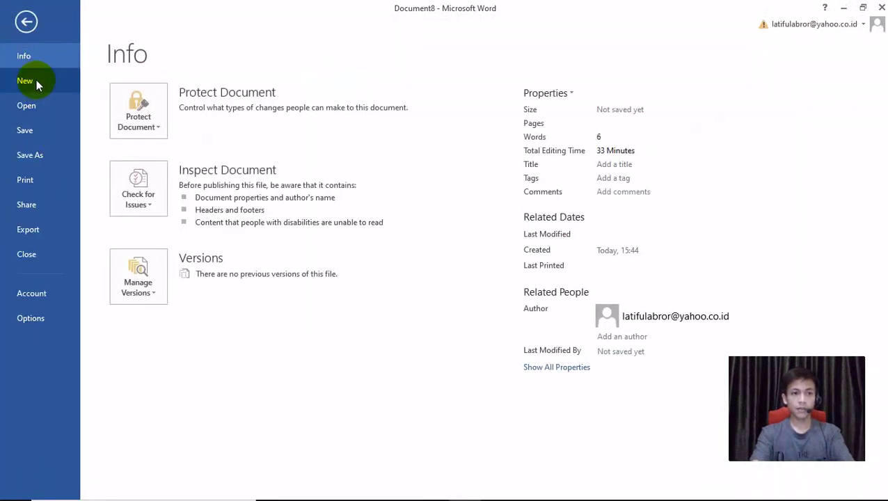
left_click(37, 80)
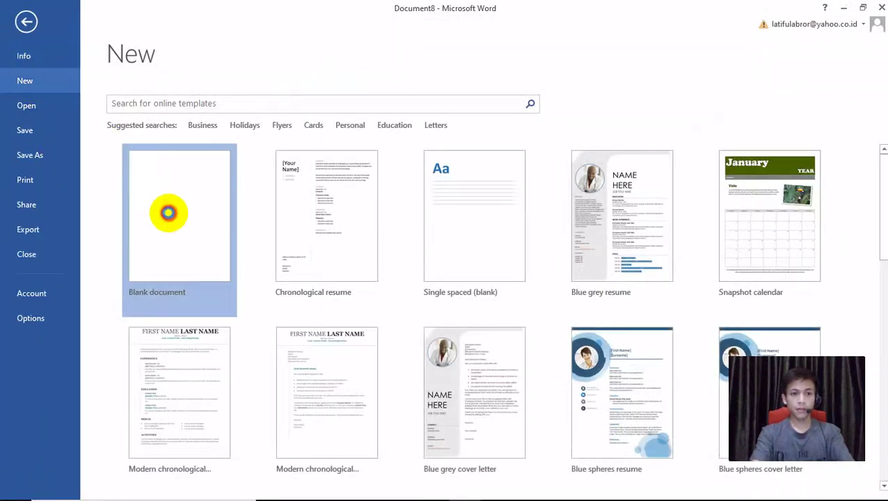
left_click(167, 212)
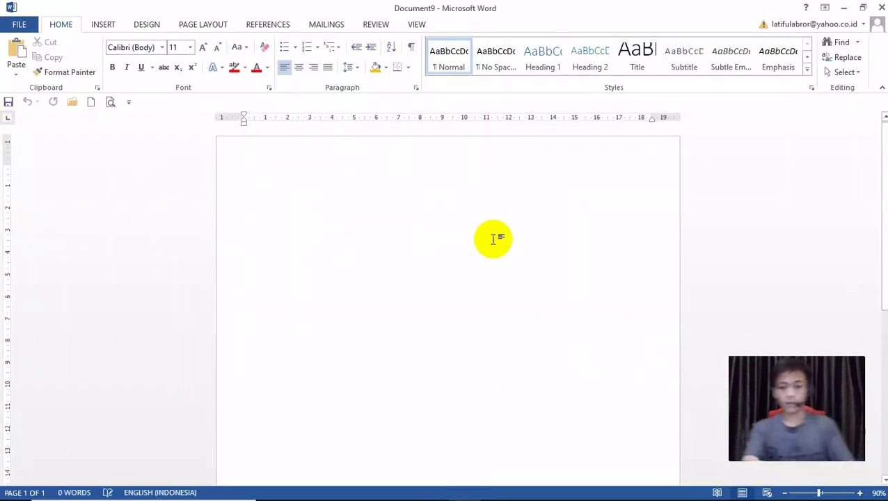
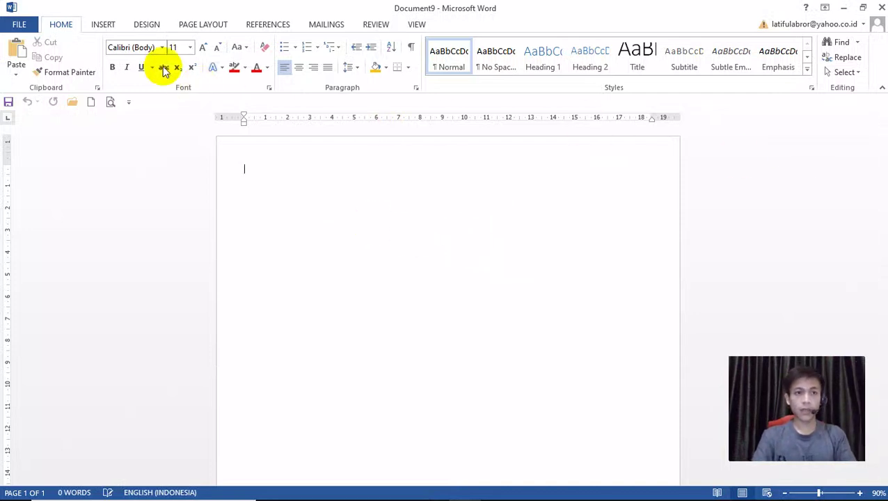
Insert a Next Page section break in the blank document and return to the first page
left_click(203, 28)
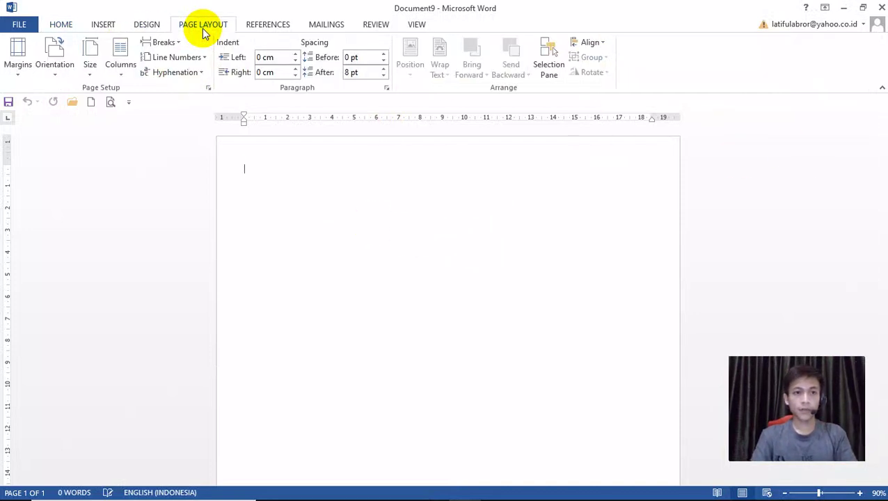
left_click(177, 44)
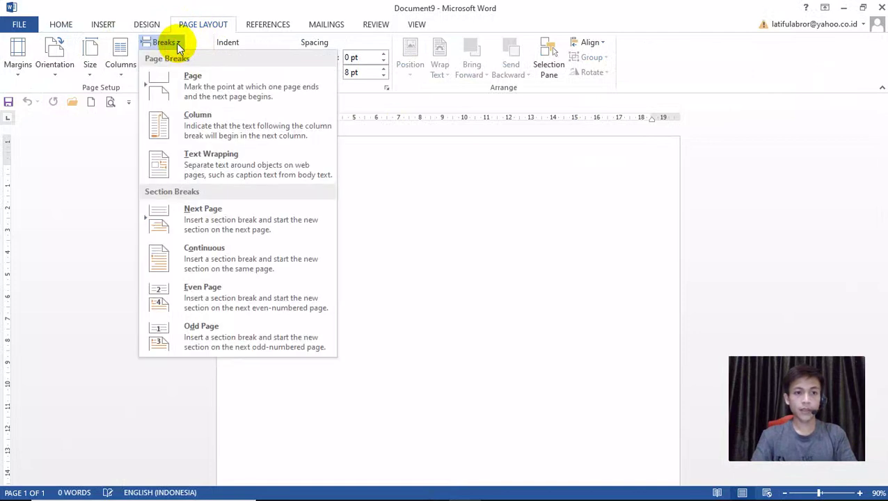
left_click(244, 213)
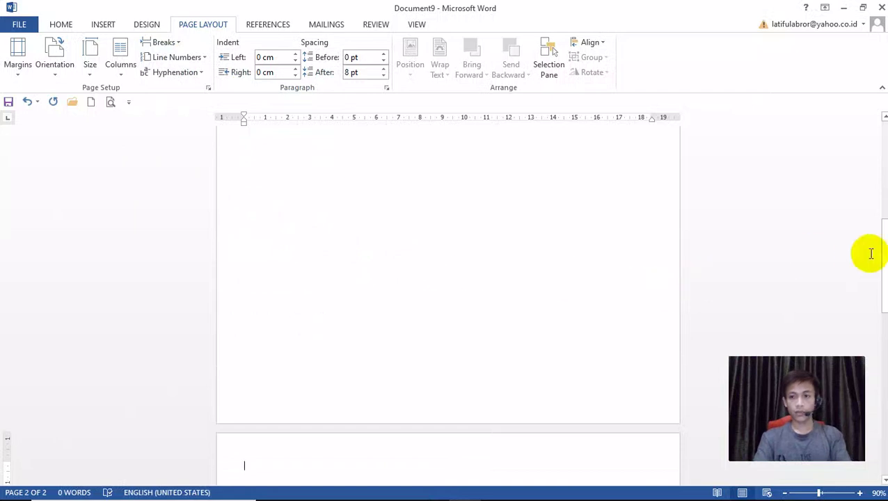
left_click_drag(884, 251, 885, 149)
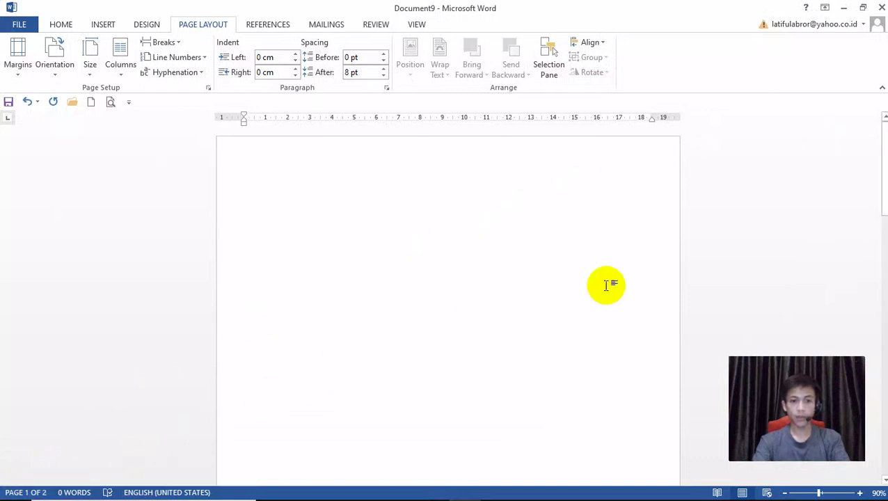
Add a Plain Number 1 page number at the bottom of the new document's pages and close footer editing
left_click(61, 25)
left_click(90, 25)
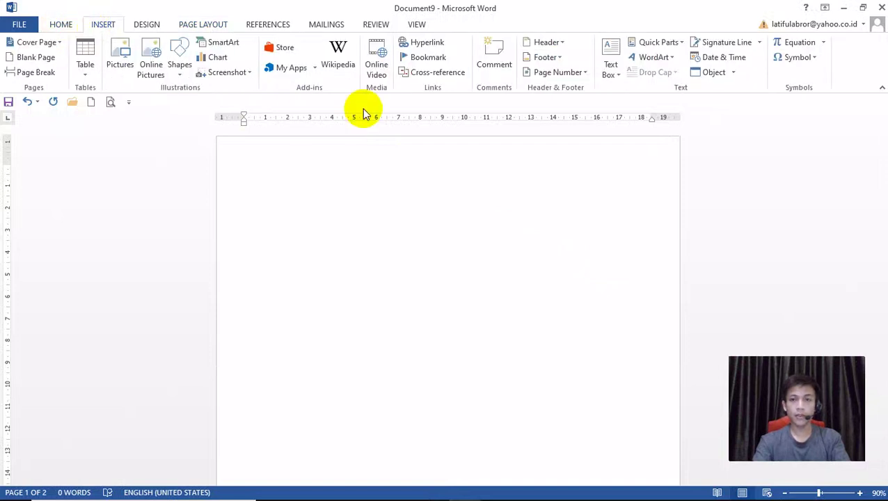
left_click(583, 75)
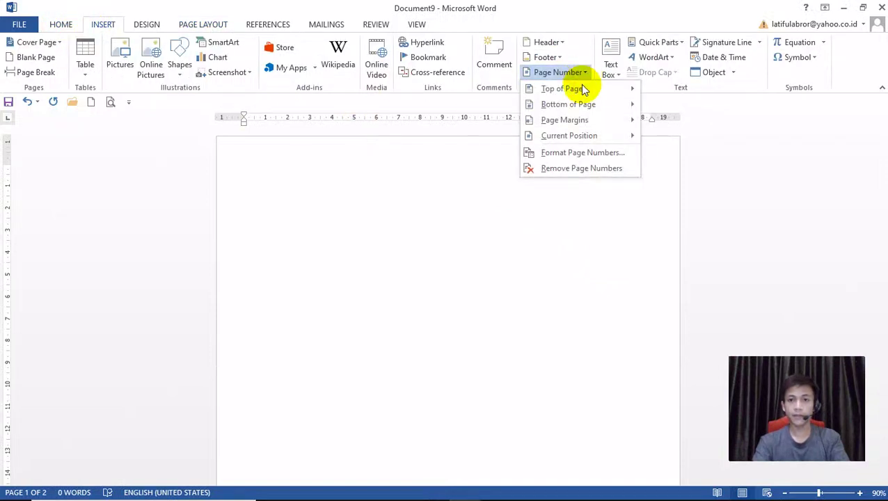
mouse_move(583, 105)
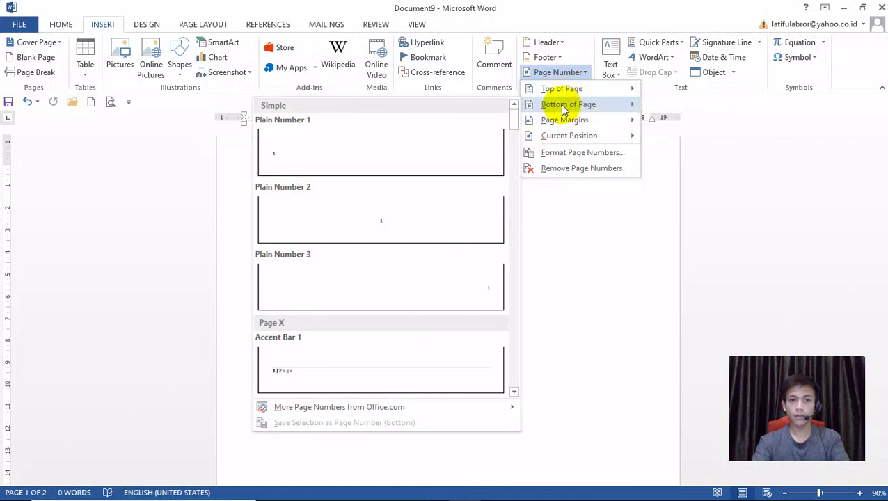
left_click(373, 149)
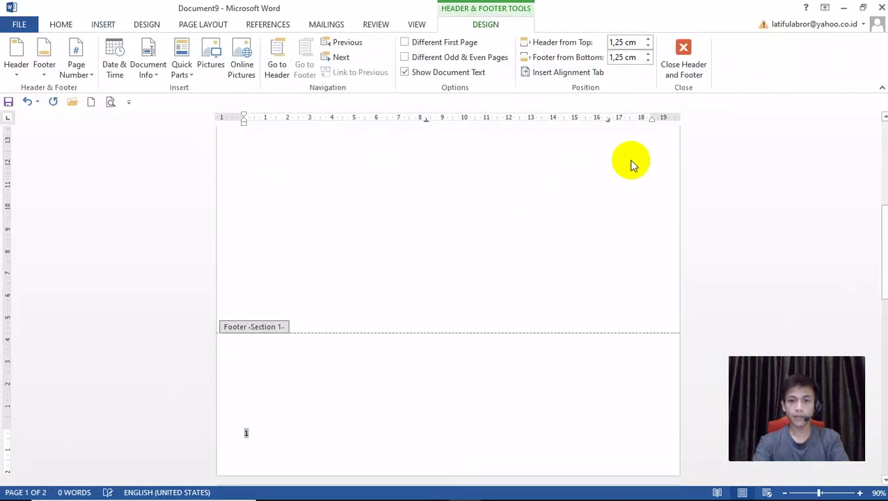
left_click(683, 59)
Compare the page numbers in the footers of the first and second pages
scroll(447, 279, "down", 8)
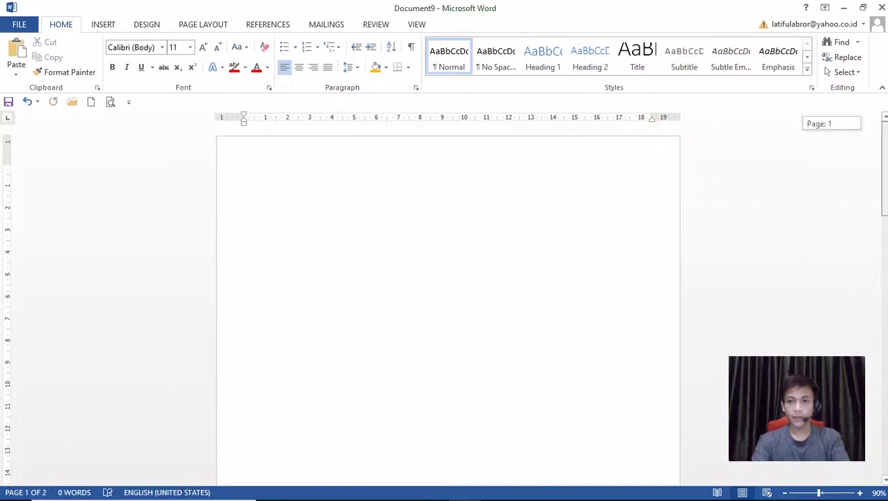
scroll(447, 279, "down", 6)
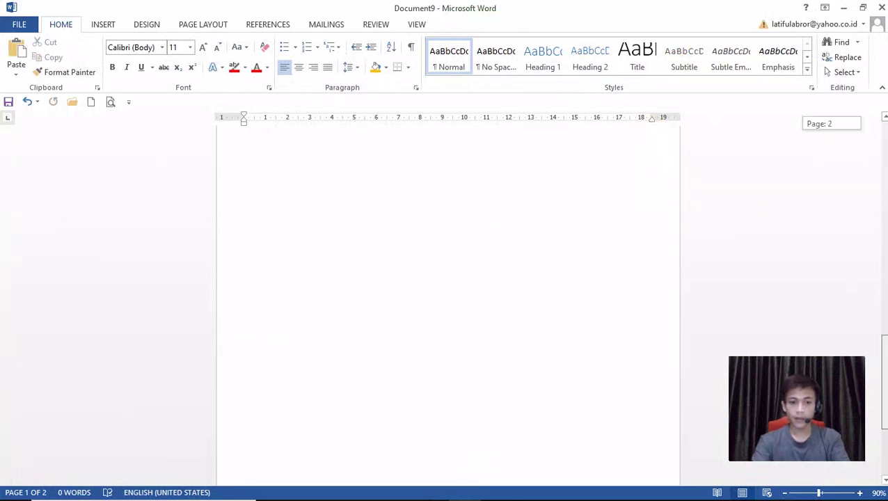
scroll(447, 278, "up", 5)
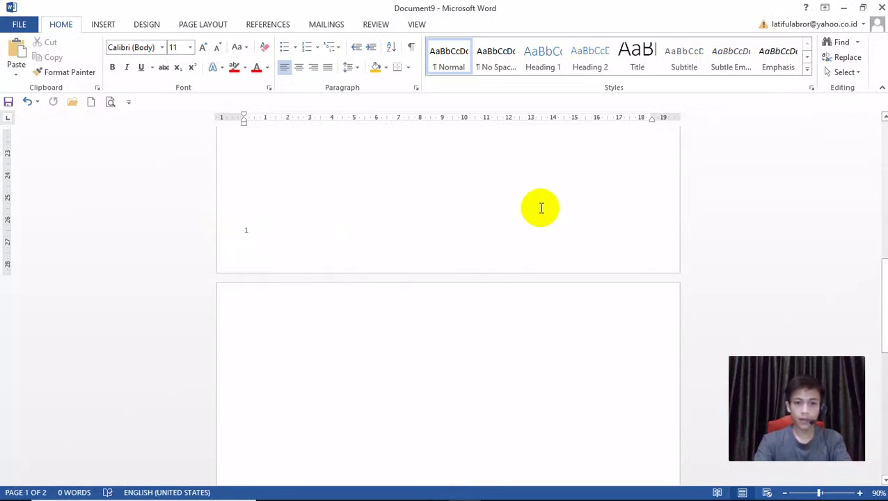
scroll(327, 409, "down", 10)
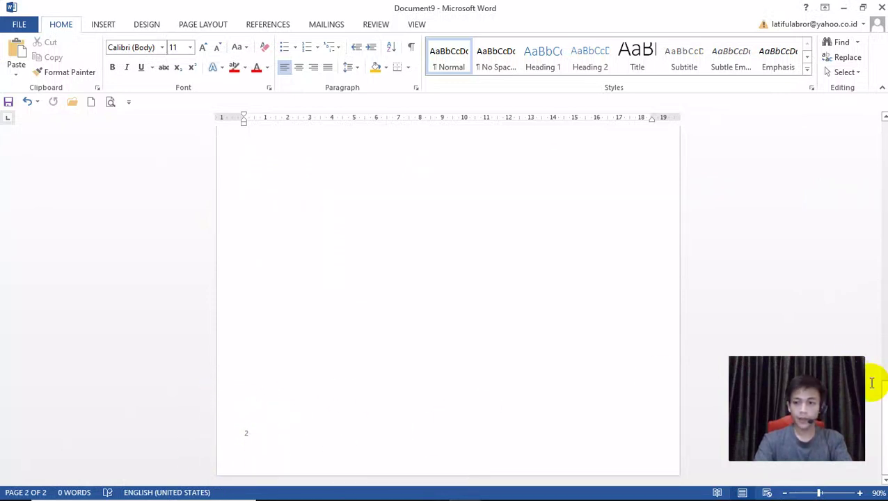
scroll(448, 299, "up", 10)
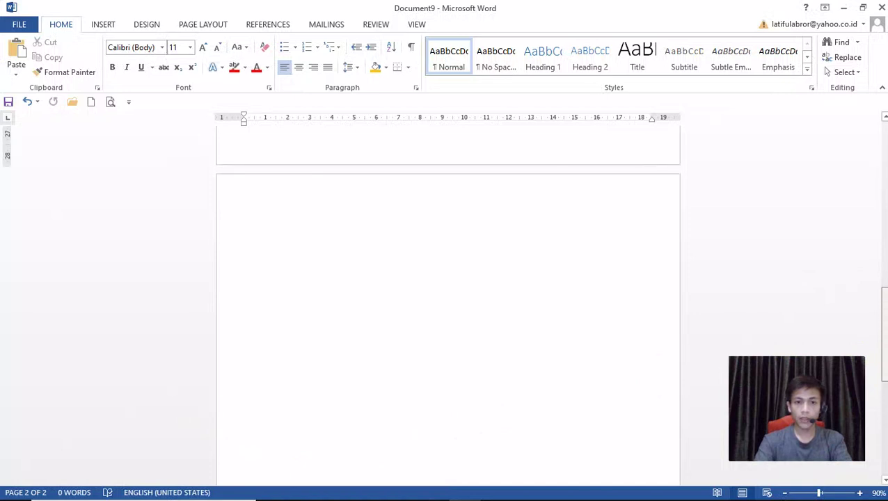
scroll(448, 299, "up", 2)
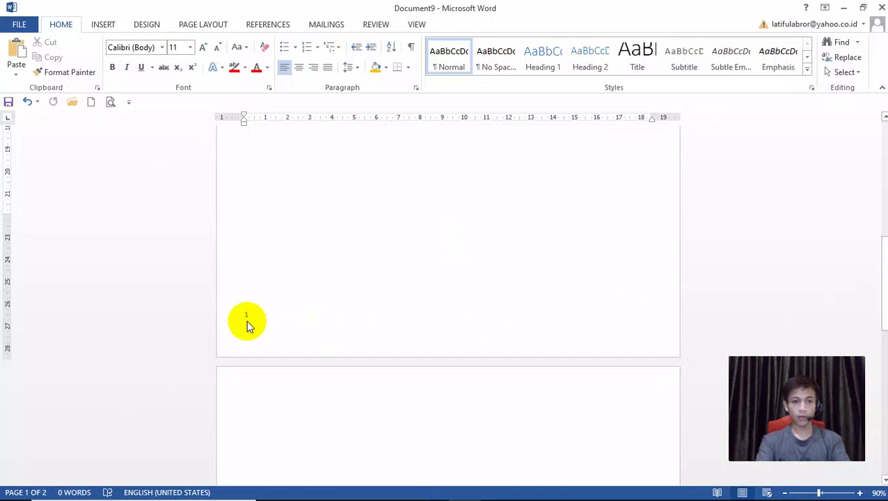
Center the page number in the Section 1 footer, return to the document body and review both pages
double_click(247, 320)
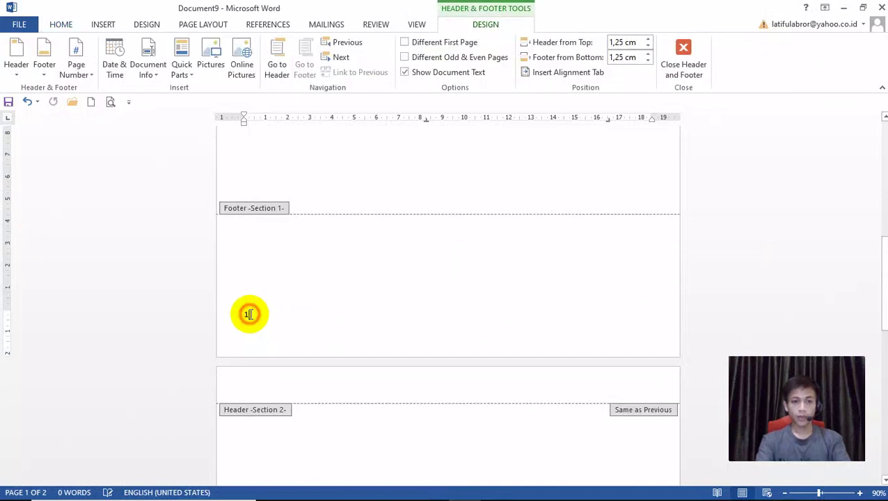
left_click(65, 27)
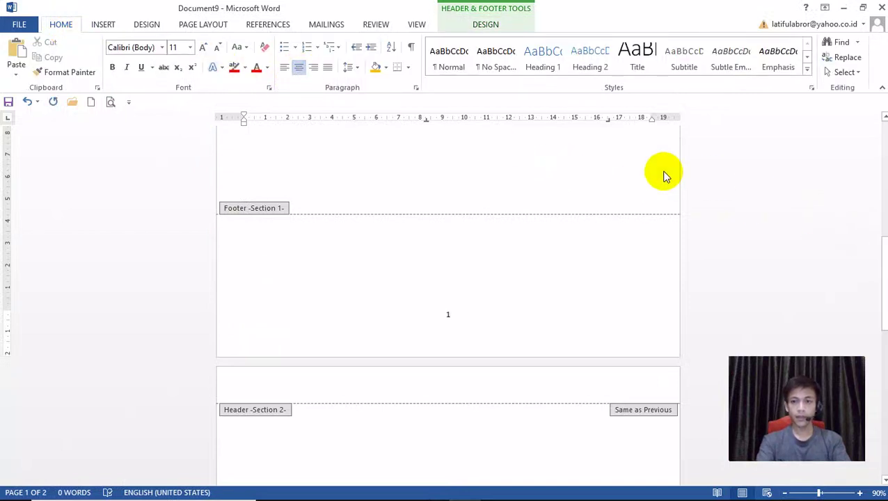
double_click(429, 160)
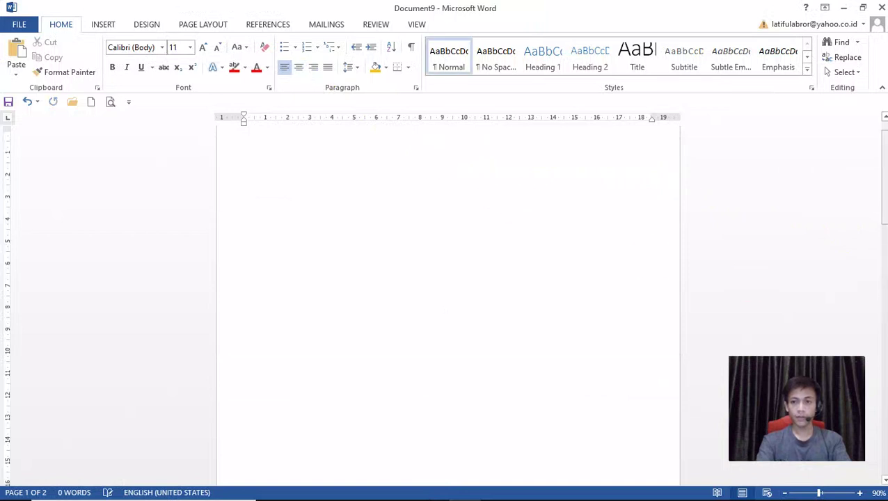
scroll(448, 299, "down", 10)
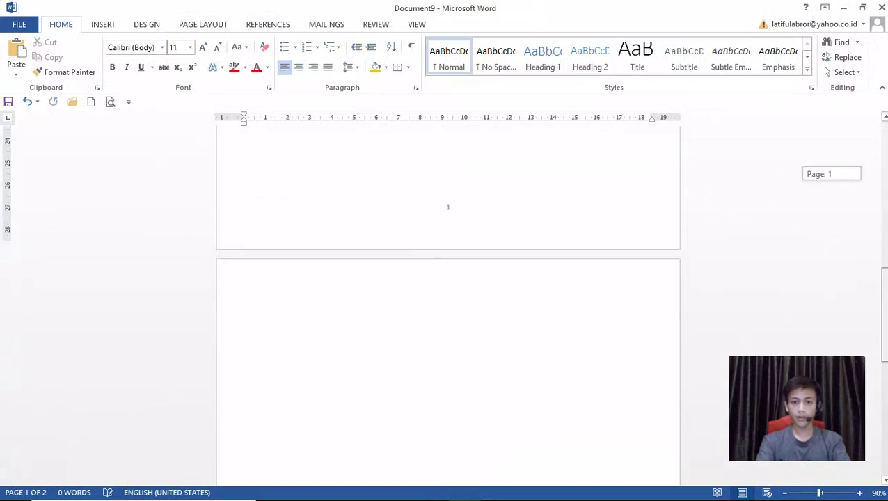
scroll(448, 299, "up", 1)
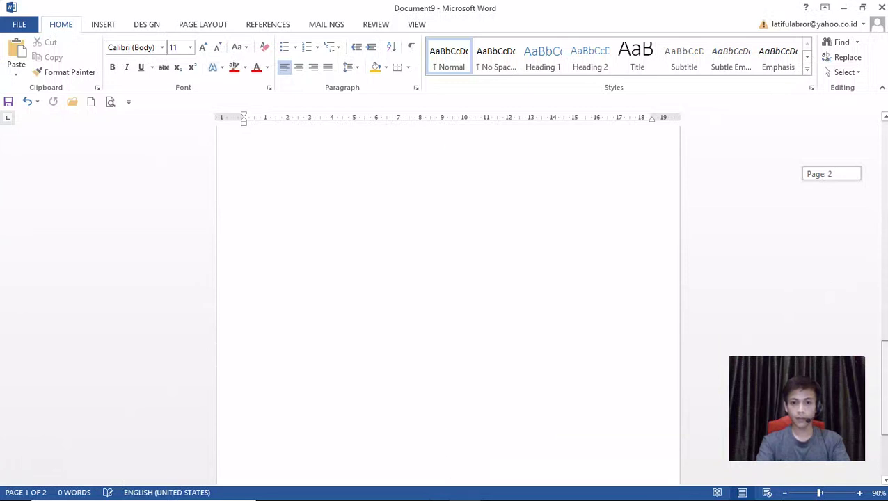
scroll(508, 295, "up", 3)
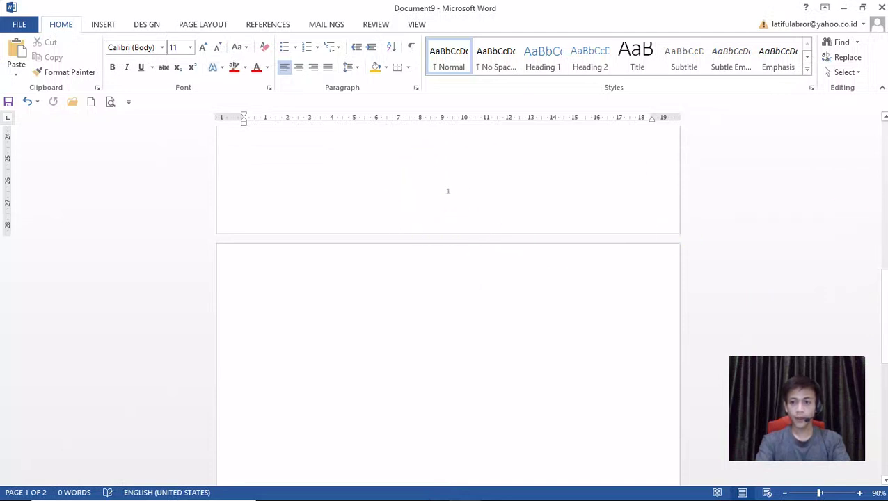
Switch to the topic list in Document2 and highlight the "PAGE NUMBER" item in red
left_click_drag(885, 311, 884, 383)
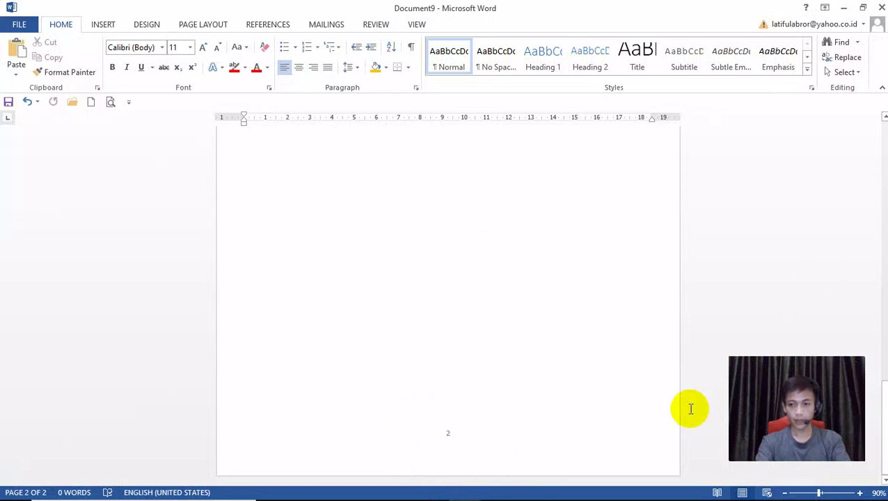
left_click_drag(884, 417, 884, 178)
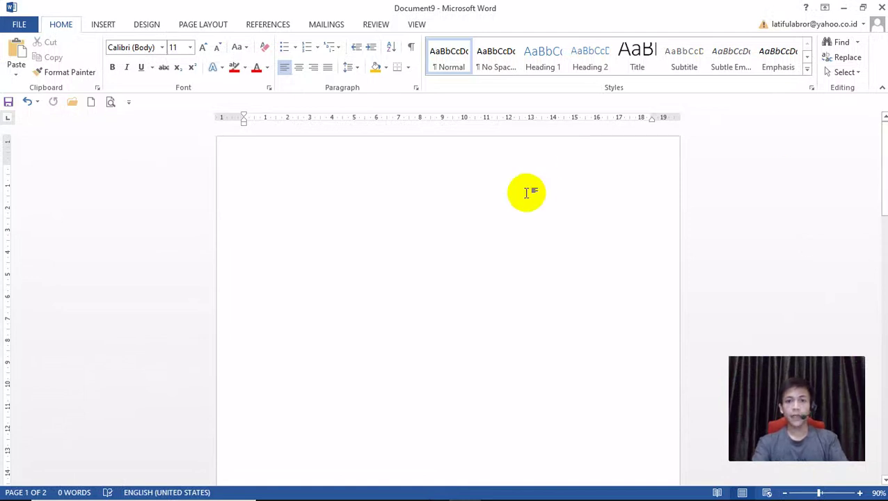
mouse_move(432, 495)
mouse_move(470, 490)
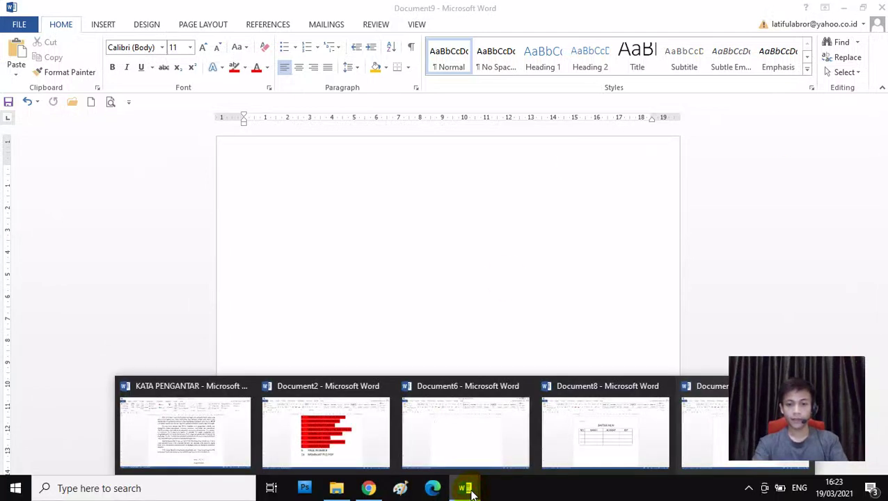
left_click(442, 457)
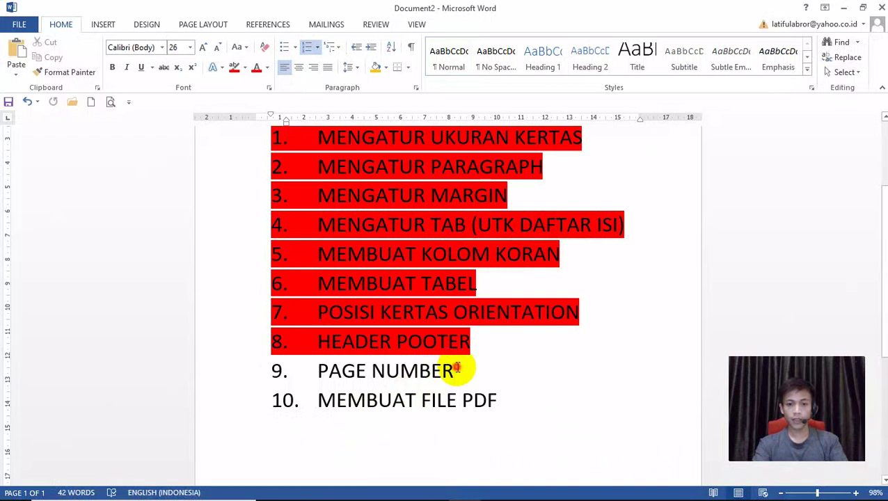
left_click_drag(452, 366, 289, 368)
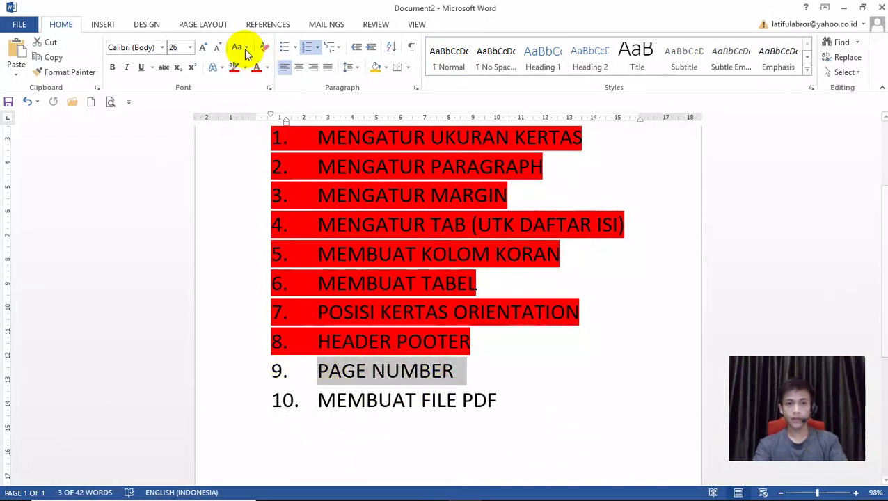
left_click(235, 67)
left_click(481, 381)
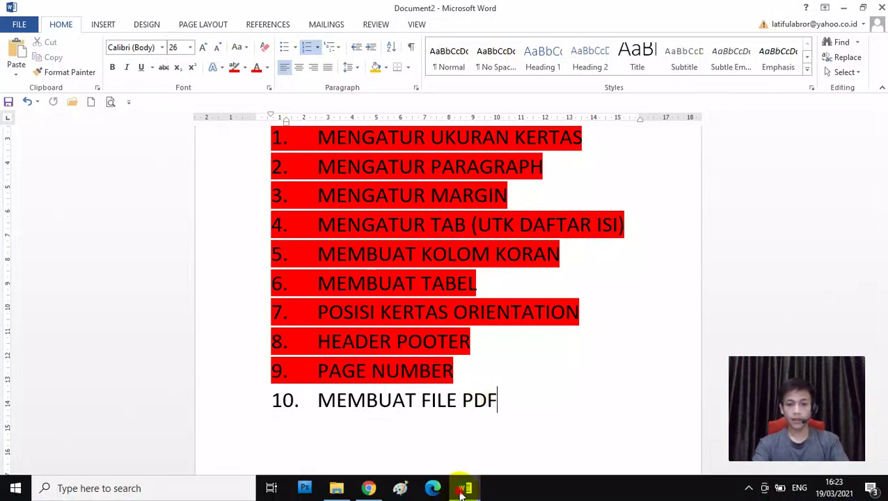
Switch to the KATA PENGANTAR document and copy its selected paragraphs
left_click(461, 491)
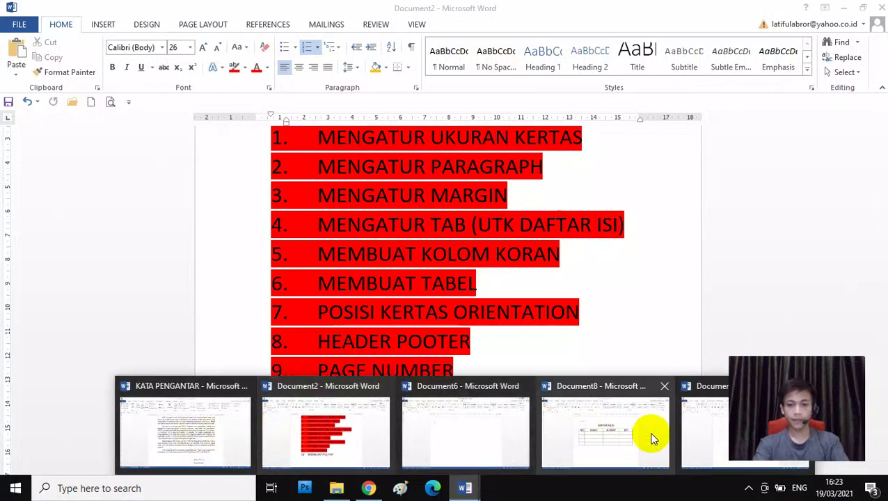
left_click(224, 431)
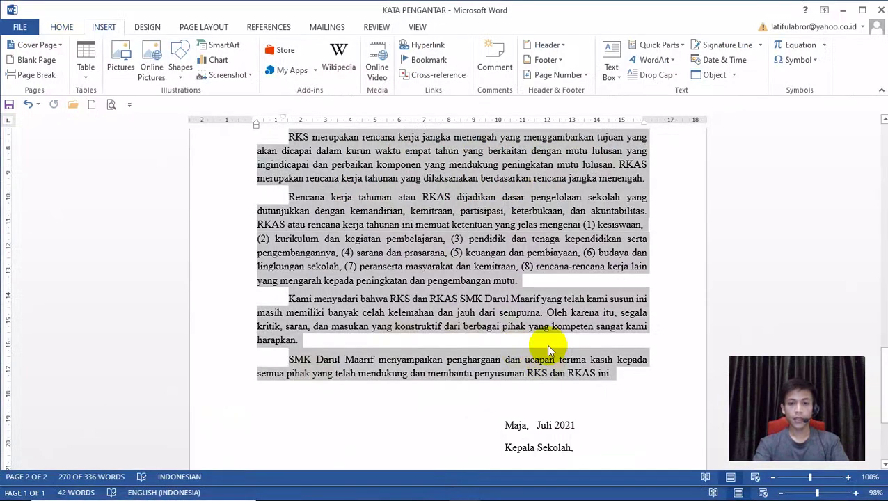
right_click(464, 216)
left_click(491, 236)
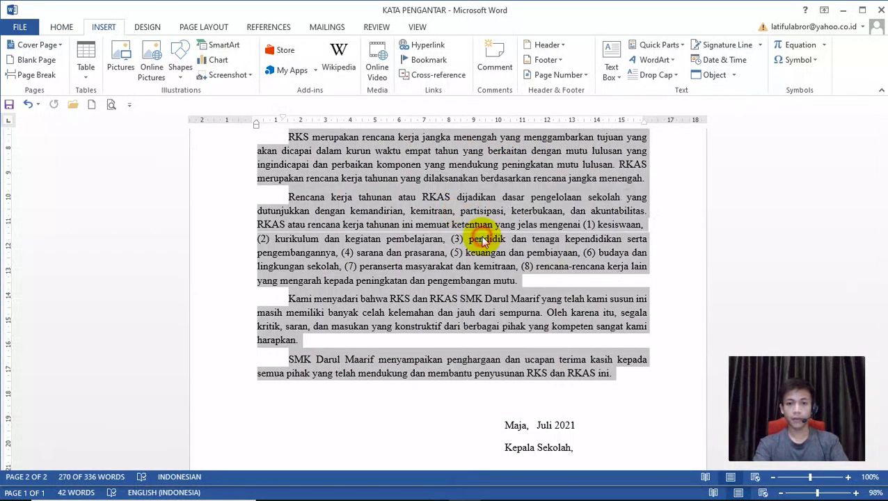
Return to Document9 and paste the copied paragraphs at the start of the first page without their original formatting
mouse_move(456, 495)
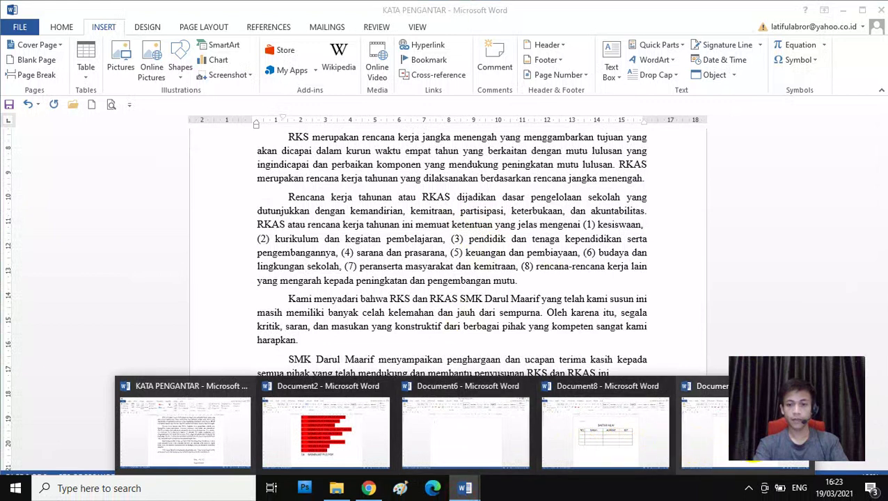
left_click(723, 445)
left_click(448, 219)
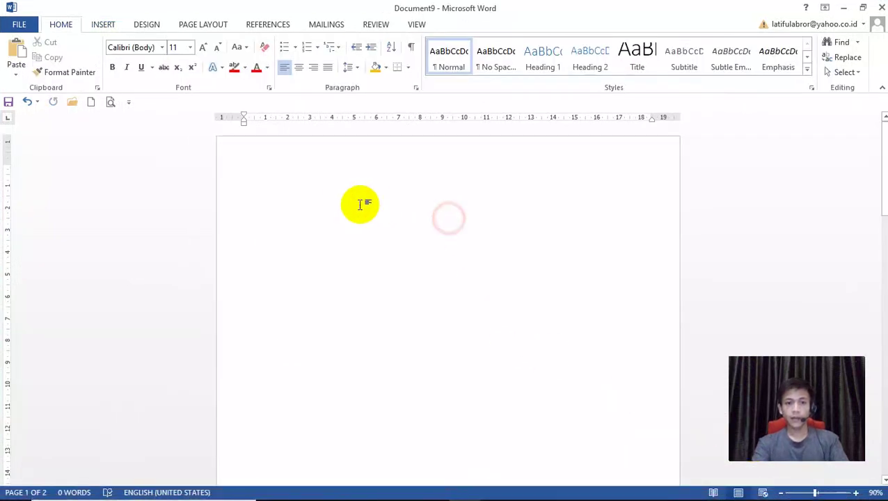
right_click(327, 190)
left_click(390, 248)
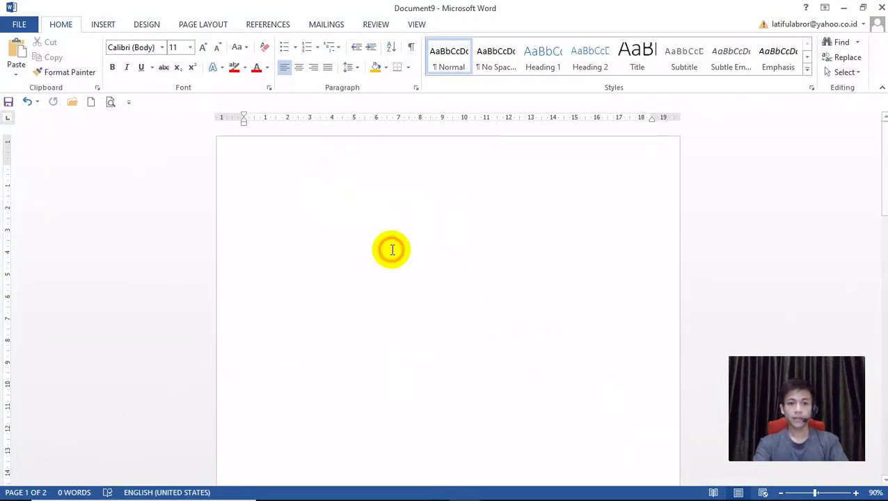
left_click_drag(884, 166, 884, 167)
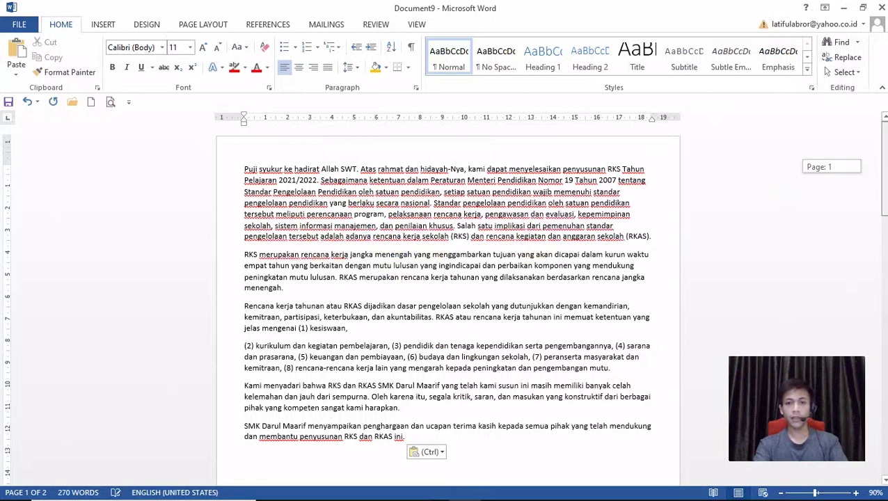
left_click(439, 443)
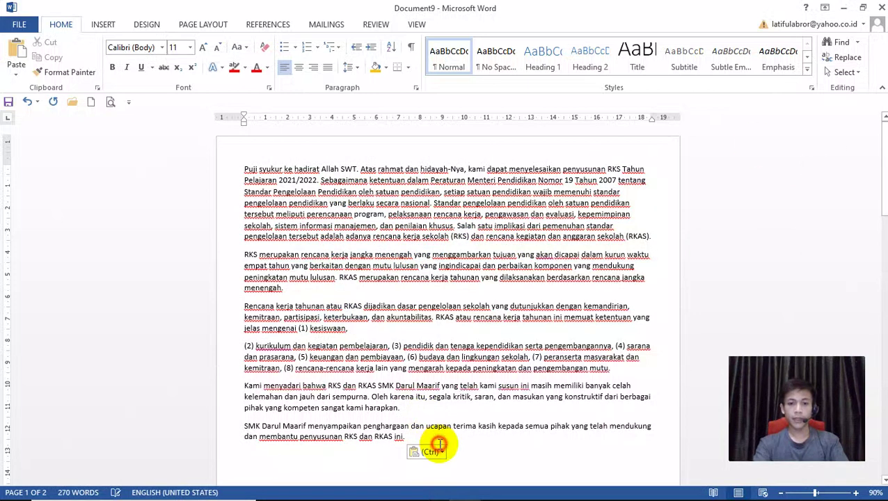
Select all the pasted paragraphs and set the top and left page margins to 2 cm in Page Setup
left_click(245, 168)
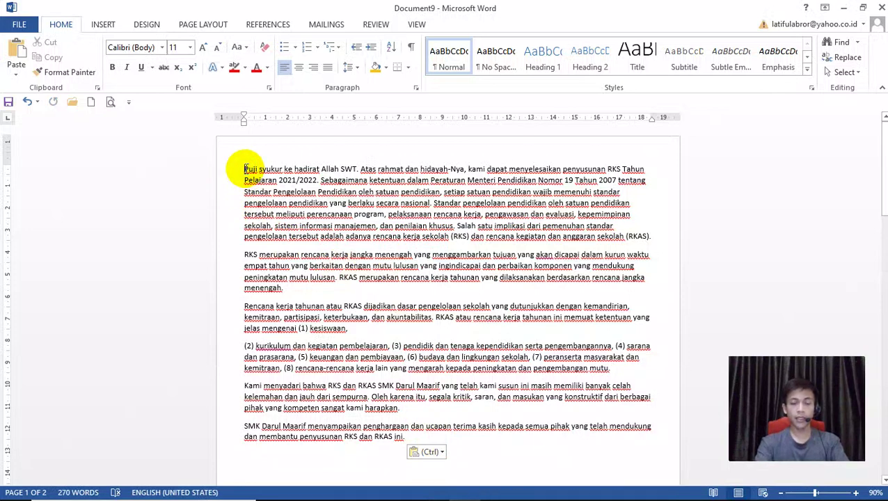
left_click_drag(245, 168, 478, 435)
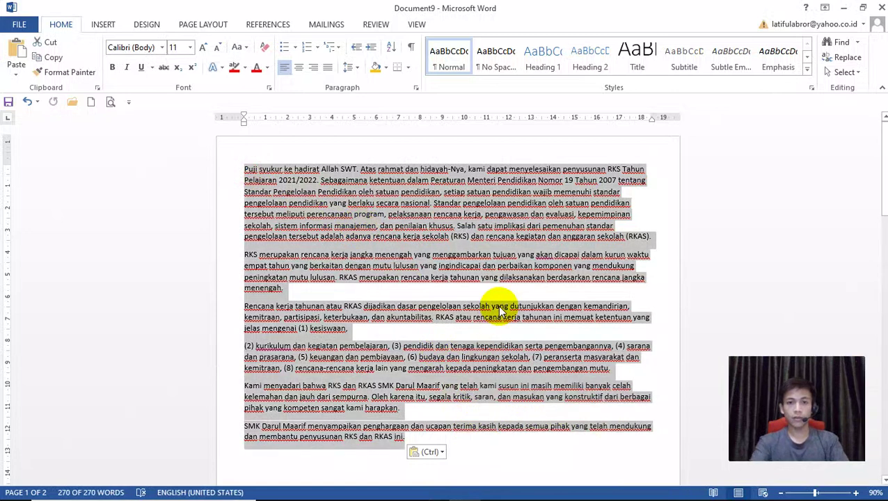
left_click(189, 25)
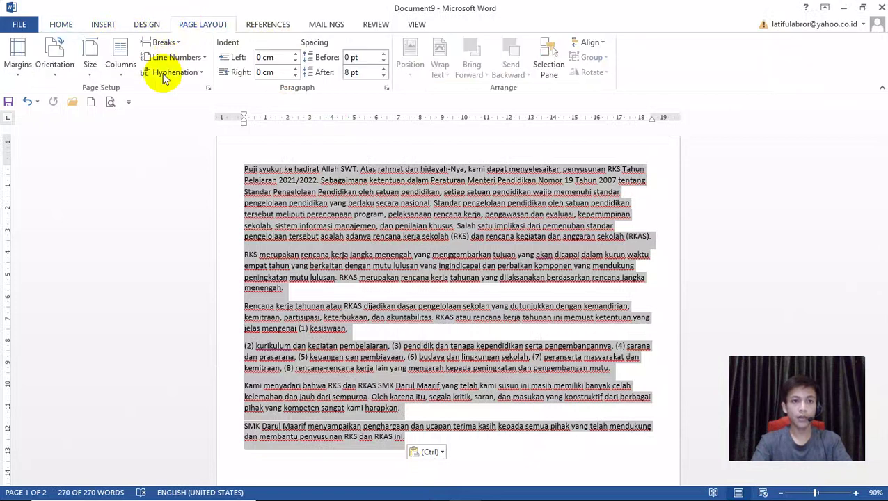
left_click(27, 64)
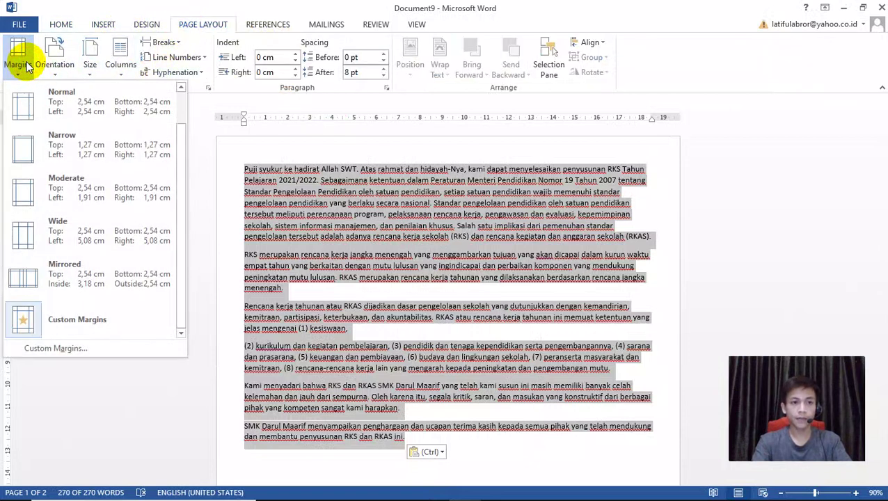
left_click(210, 90)
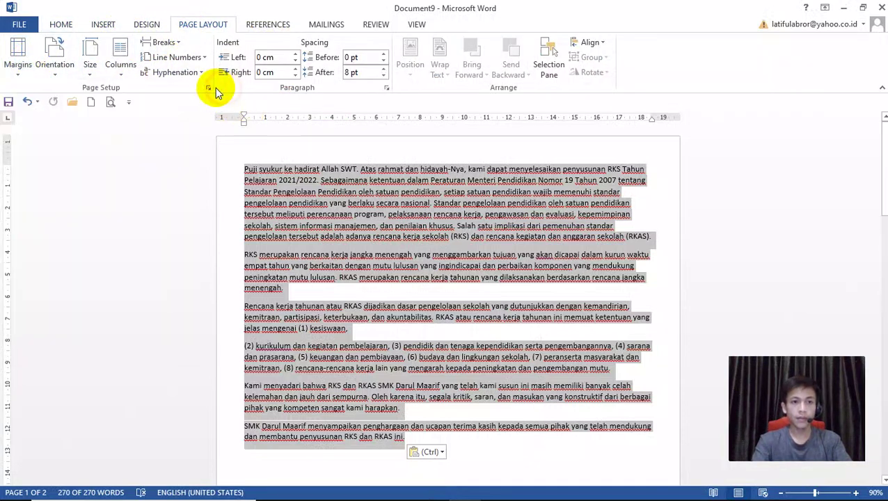
left_click(208, 88)
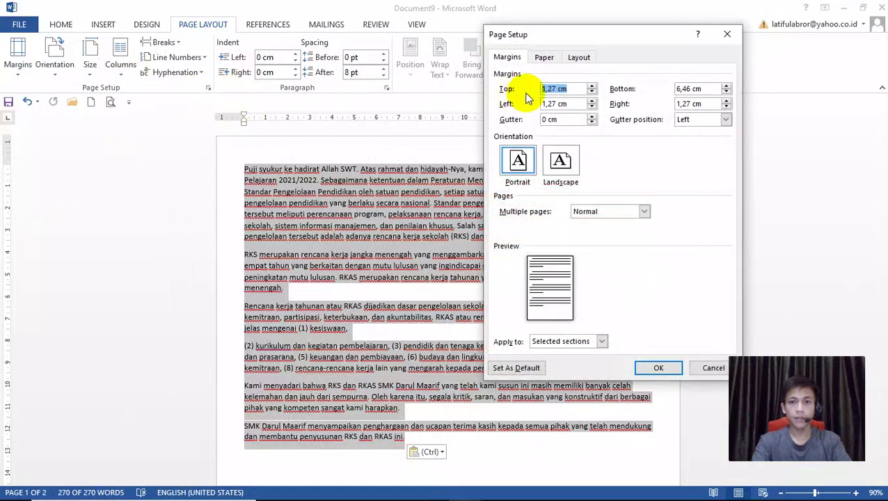
left_click(505, 58)
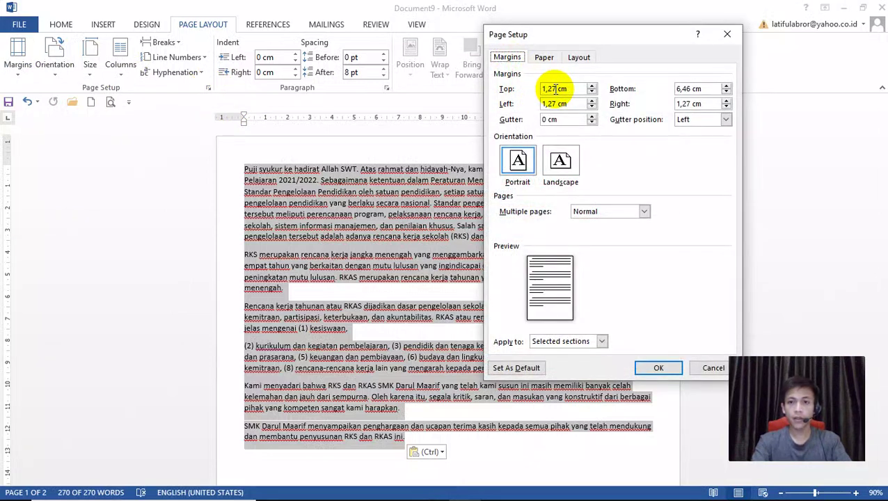
left_click_drag(556, 89, 527, 89)
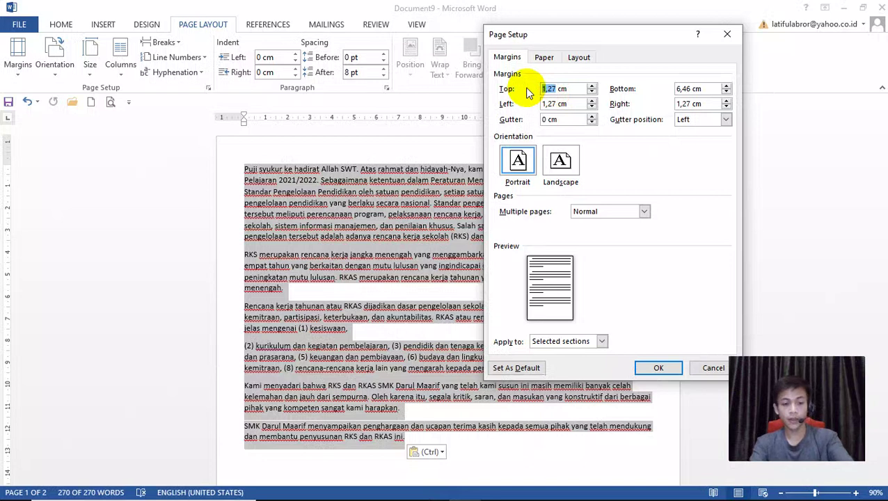
type("2")
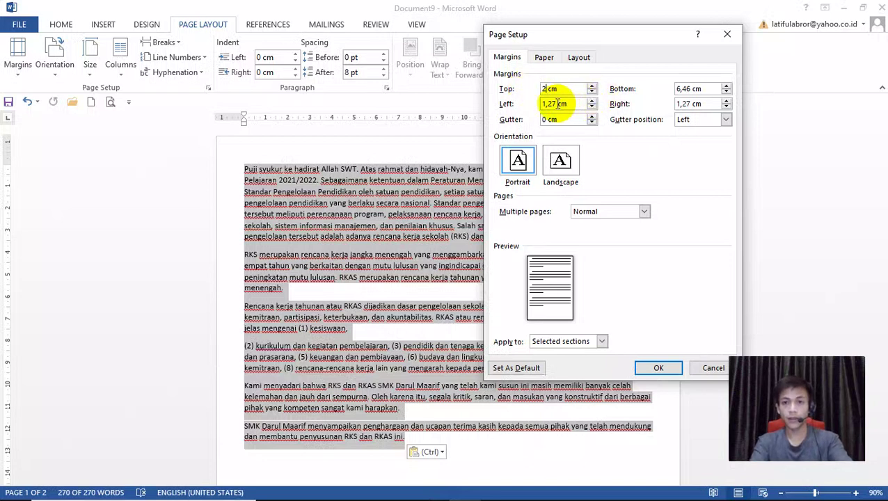
left_click_drag(556, 103, 527, 104)
type("2")
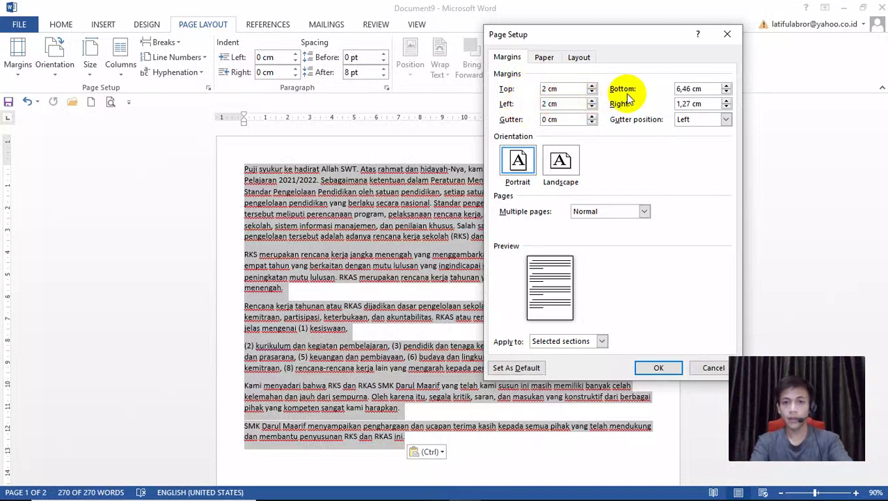
Set the bottom and right margins to 2 cm, apply the page setup and deselect the text
left_click(704, 91)
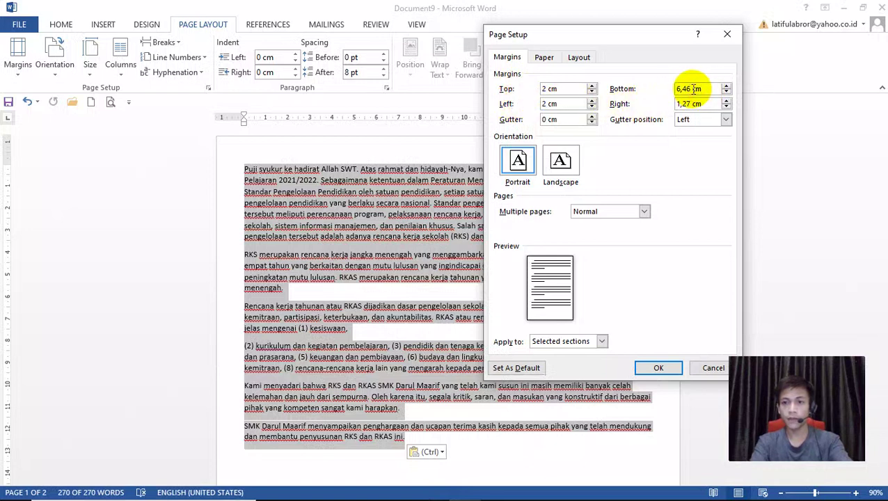
left_click_drag(701, 89, 663, 88)
type("2")
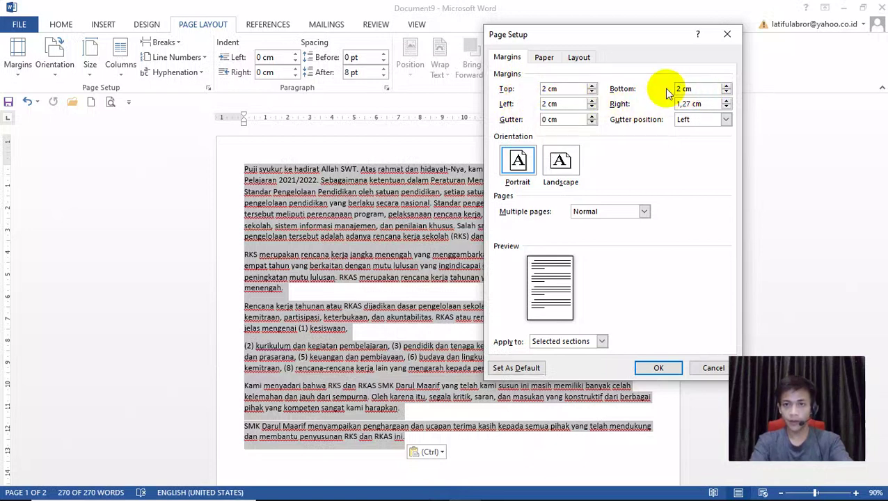
left_click(688, 103)
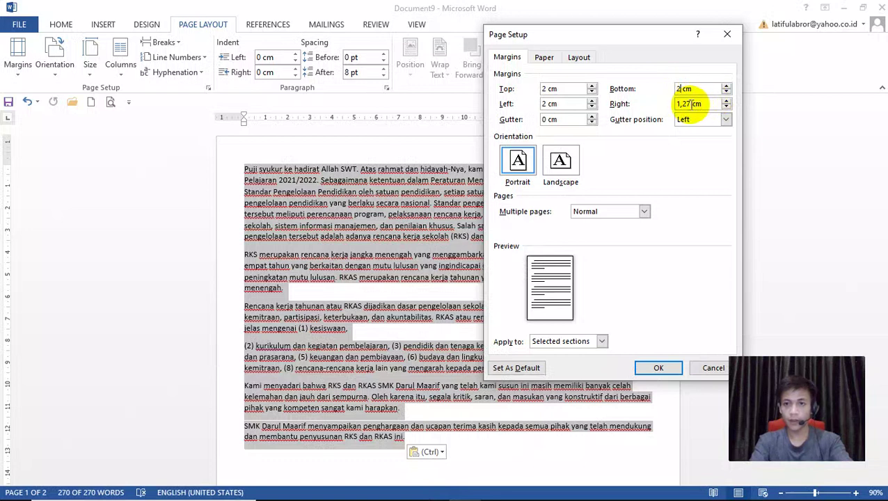
left_click_drag(688, 103, 669, 104)
type("2")
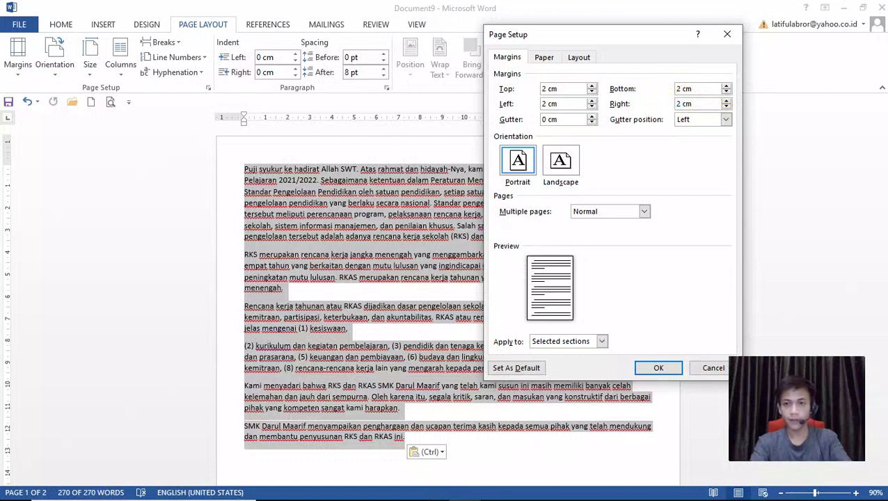
left_click(655, 368)
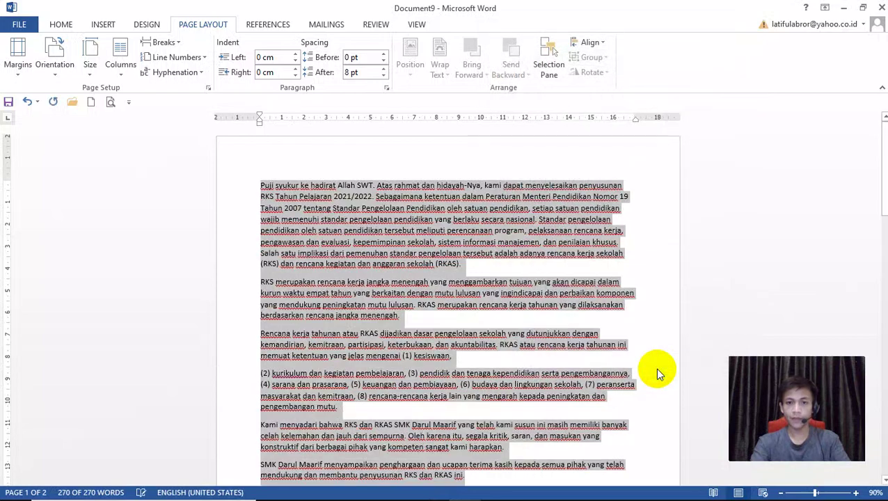
left_click(582, 319)
Justify all the pasted paragraphs on the first page and deselect them
mouse_move(883, 139)
left_mouse_down()
mouse_move(883, 278)
mouse_move(883, 143)
left_mouse_up()
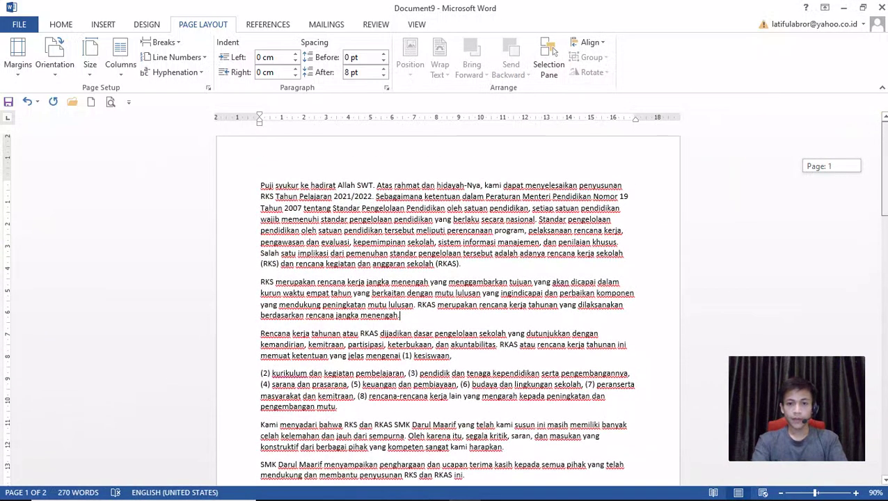
scroll(575, 432, "down", 1)
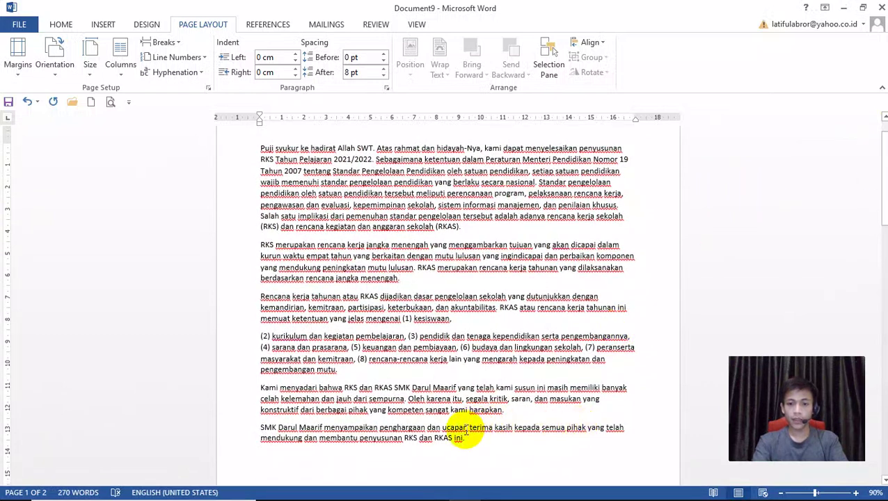
left_click_drag(471, 439, 258, 149)
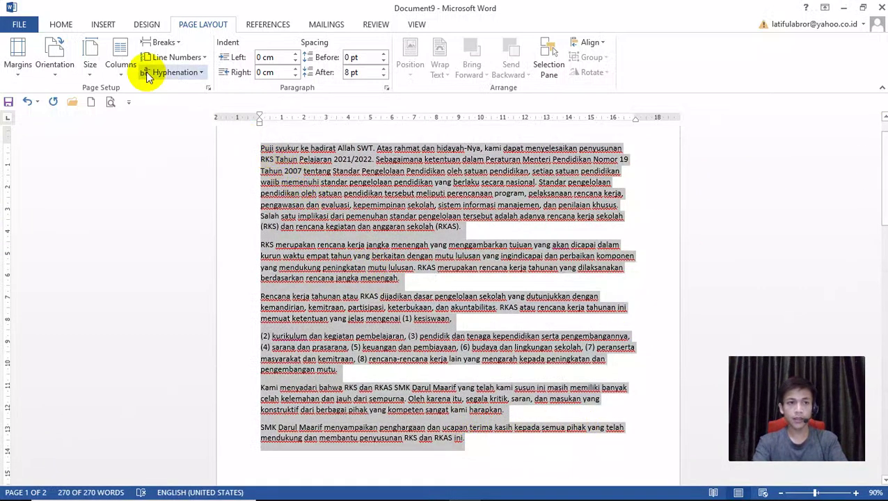
left_click(62, 24)
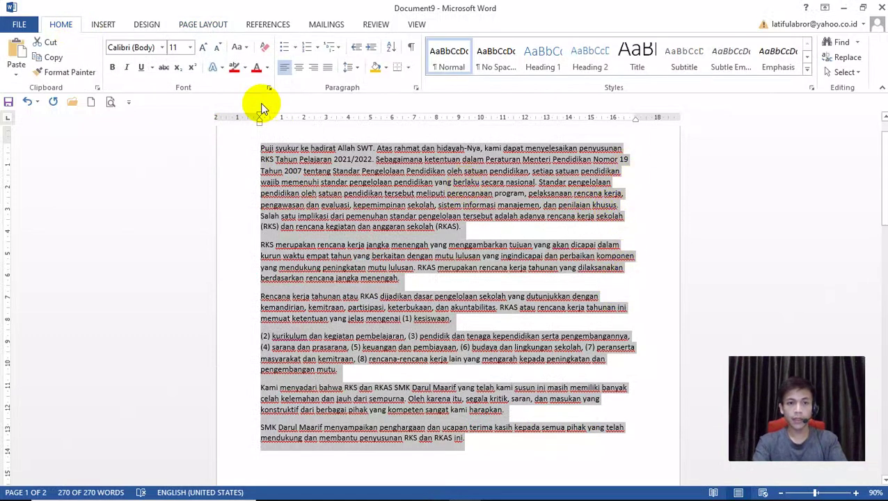
left_click(328, 70)
left_click(560, 233)
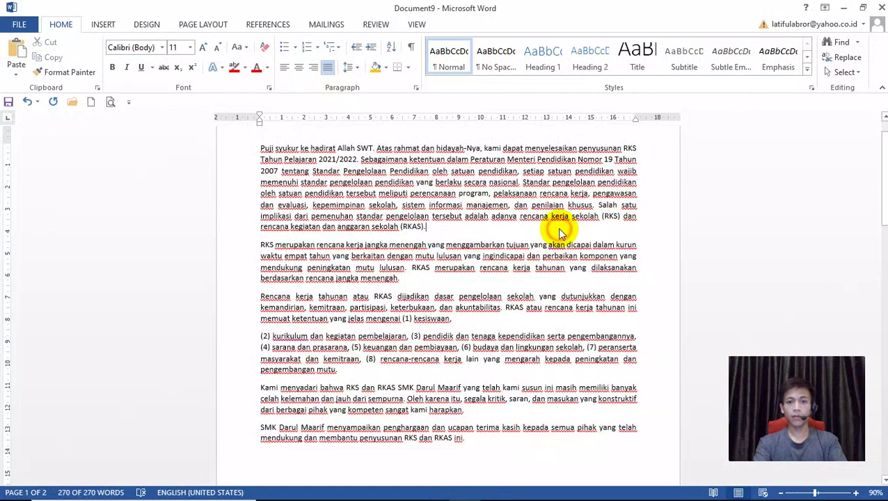
left_click_drag(883, 177, 883, 164)
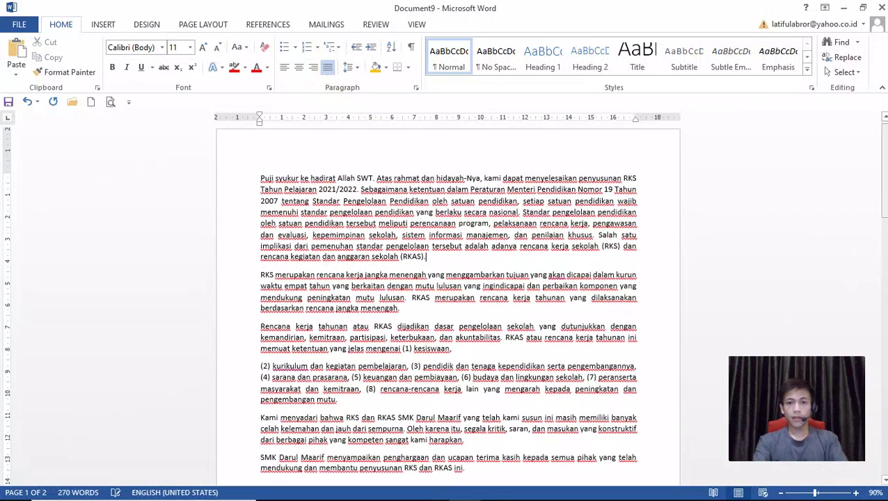
Indent the first line of the opening paragraph, starting with "Puji syukur", by one tab
left_click(262, 177)
key("Tab")
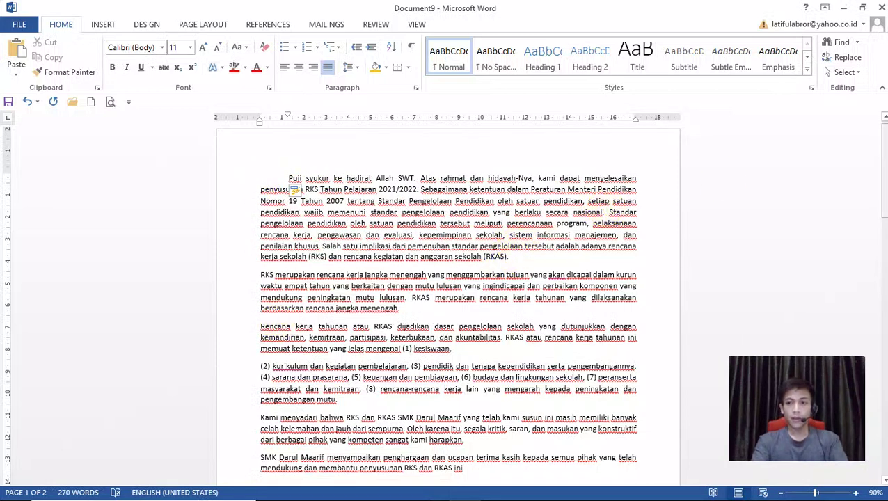
left_click_drag(883, 164, 883, 159)
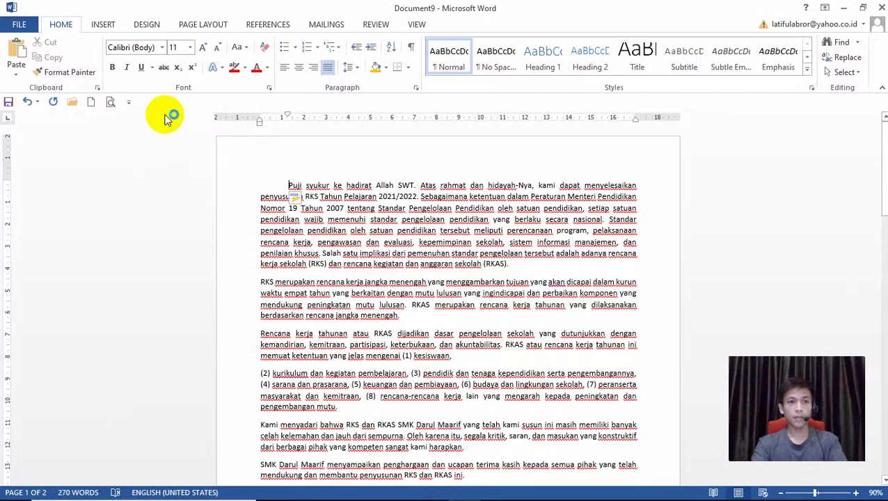
Copy the first paragraph's indent with Format Painter to the second paragraph and the paragraph starting with "(2) kurikulum"
left_click(89, 77)
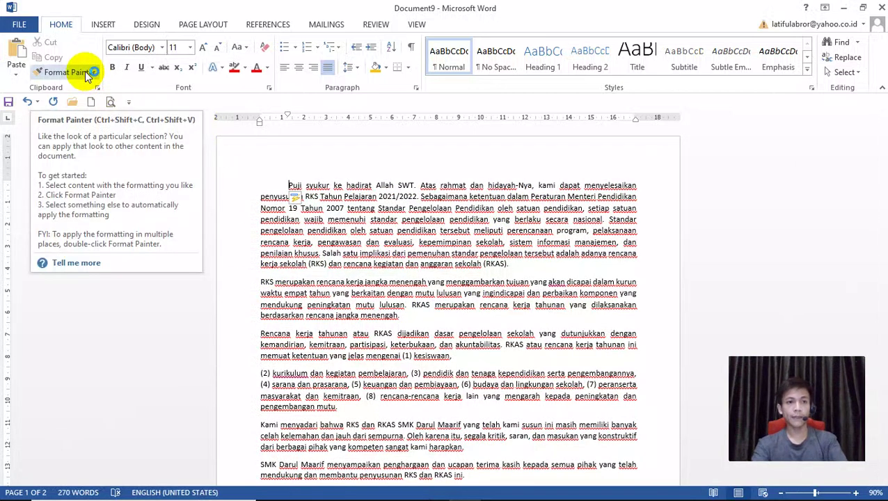
left_click(289, 186)
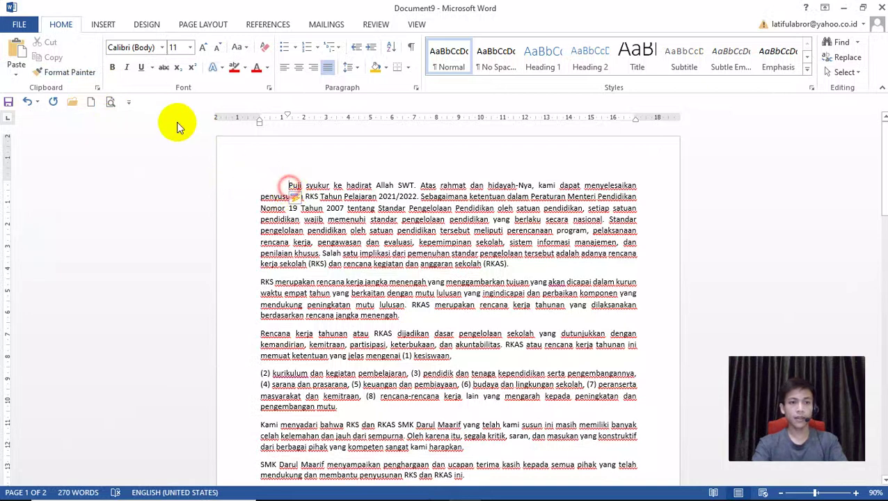
left_click(78, 74)
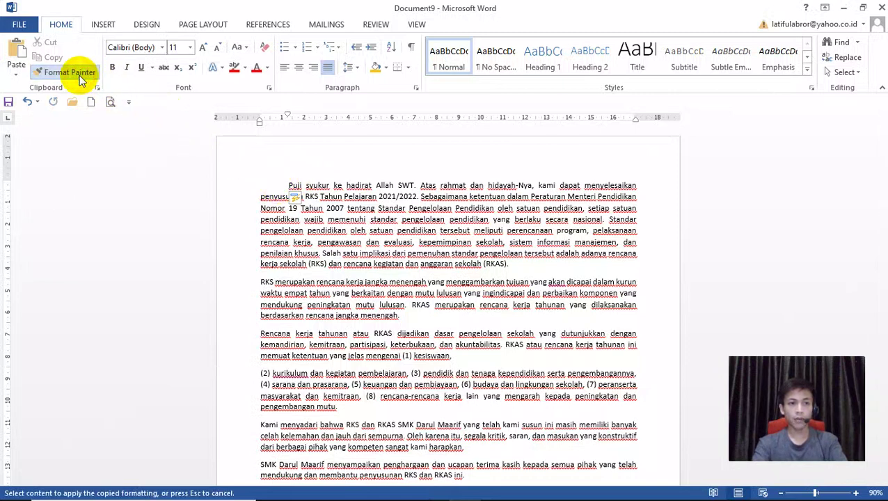
left_click(255, 282)
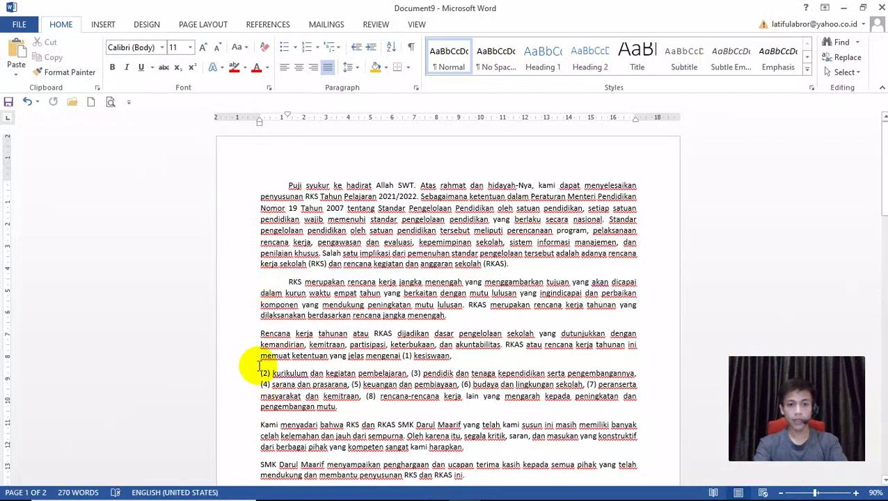
left_click(83, 72)
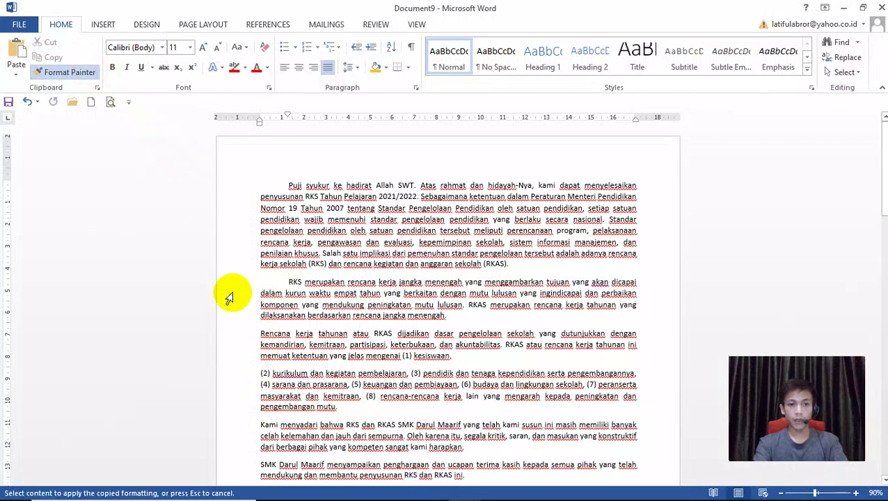
left_click(254, 375)
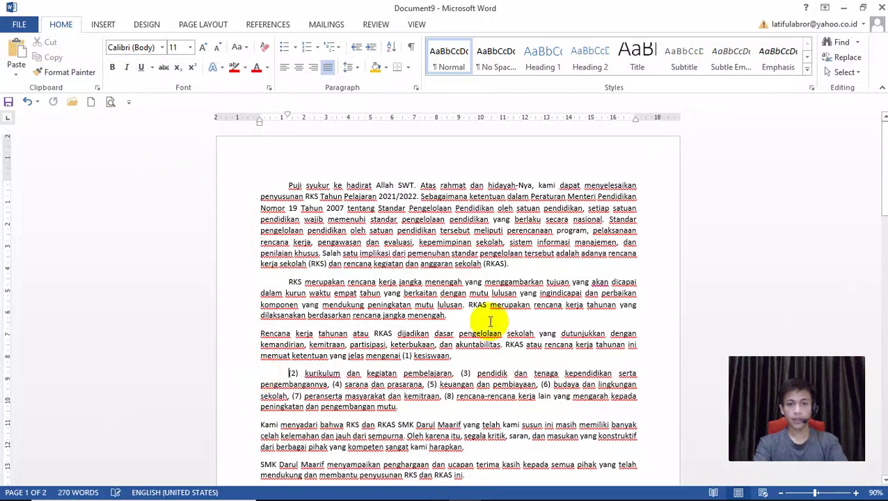
Indent the first line of the last paragraph, starting with "SMK Darul Maarif", by one tab
scroll(446, 292, "down", 4)
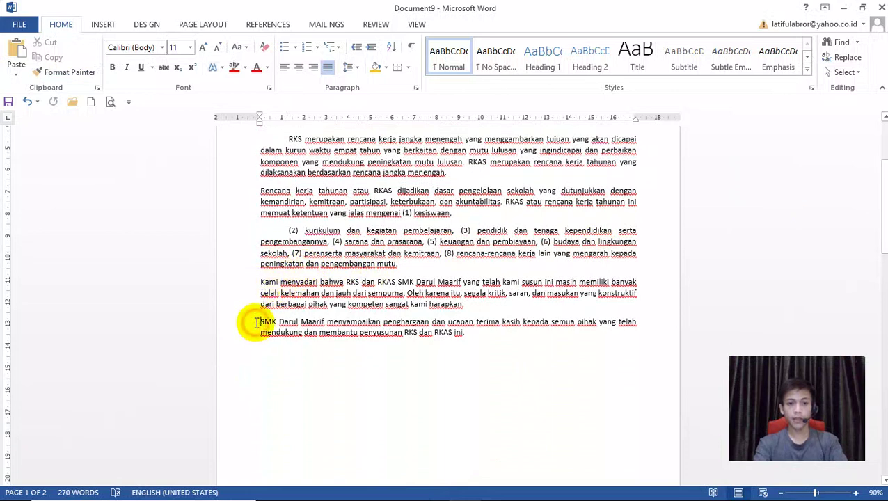
key("Tab")
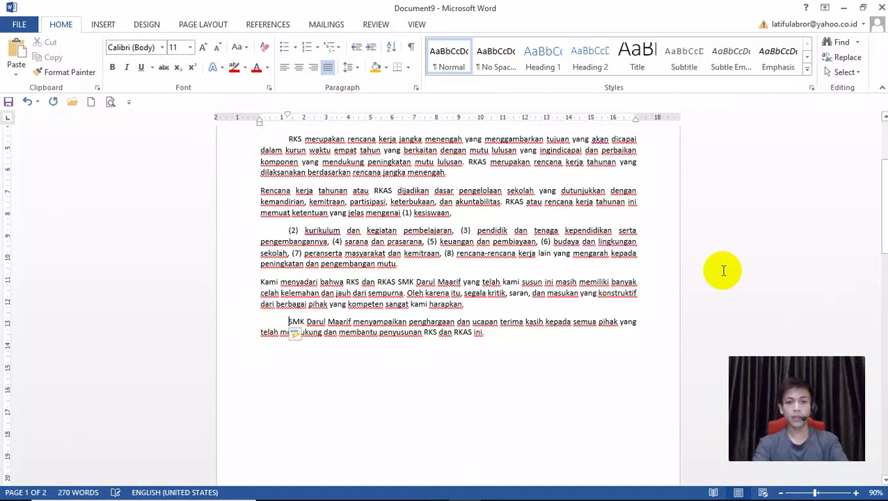
left_click_drag(884, 230, 884, 190)
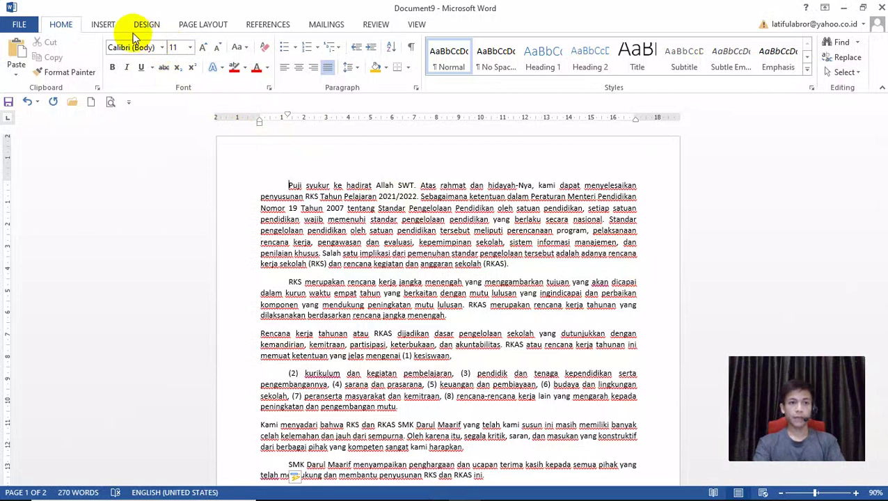
Start exporting the document as a PDF and choose the Downloads folder as its location
left_click(19, 26)
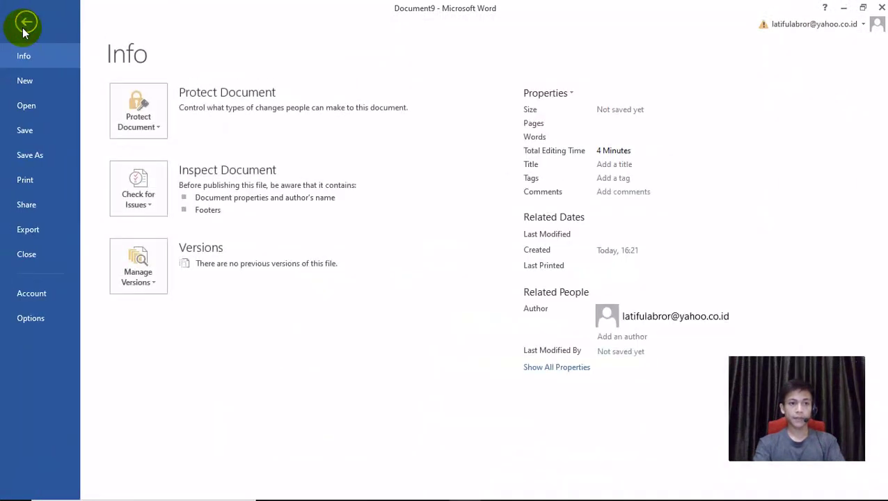
left_click(30, 230)
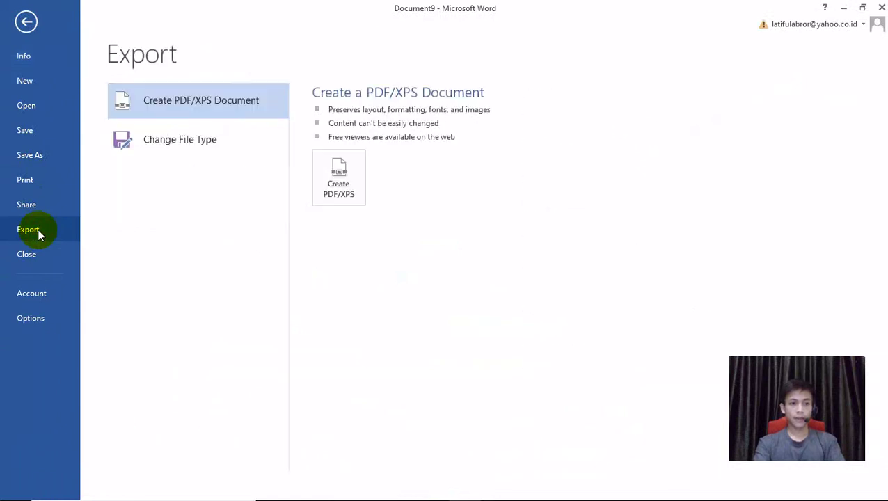
left_click(343, 198)
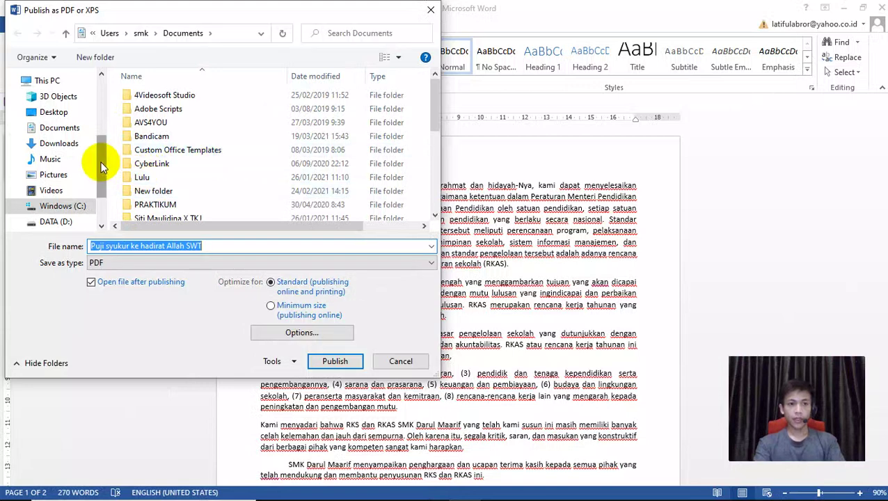
mouse_move(101, 167)
left_mouse_down()
mouse_move(105, 206)
mouse_move(104, 176)
left_mouse_up()
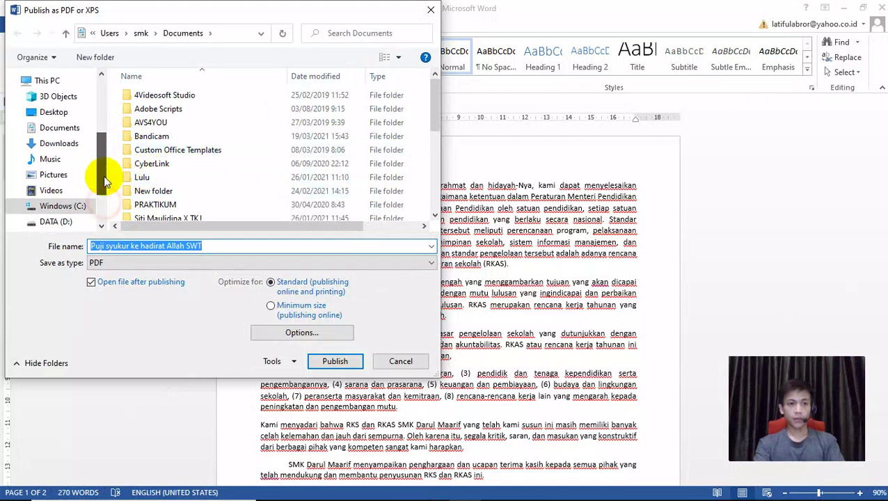
left_click(69, 151)
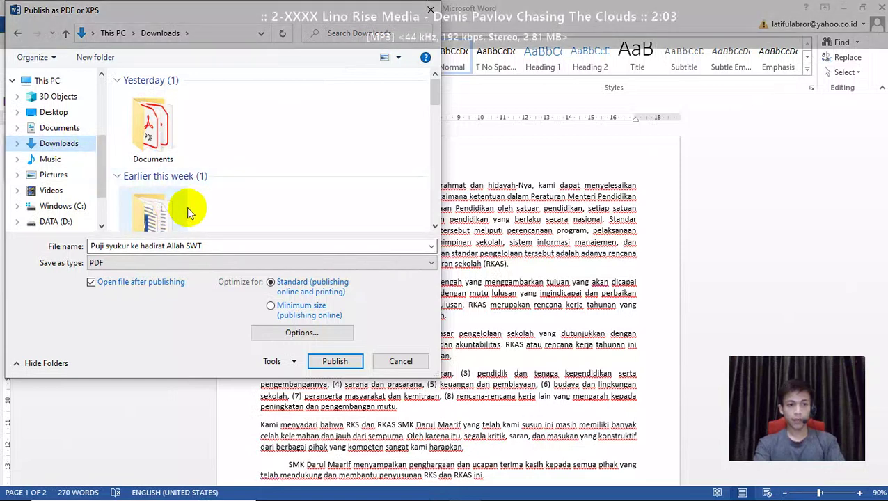
Name the PDF file LATIHAN, publish it and view the result in Adobe Acrobat Reader
left_click_drag(219, 245, 92, 248)
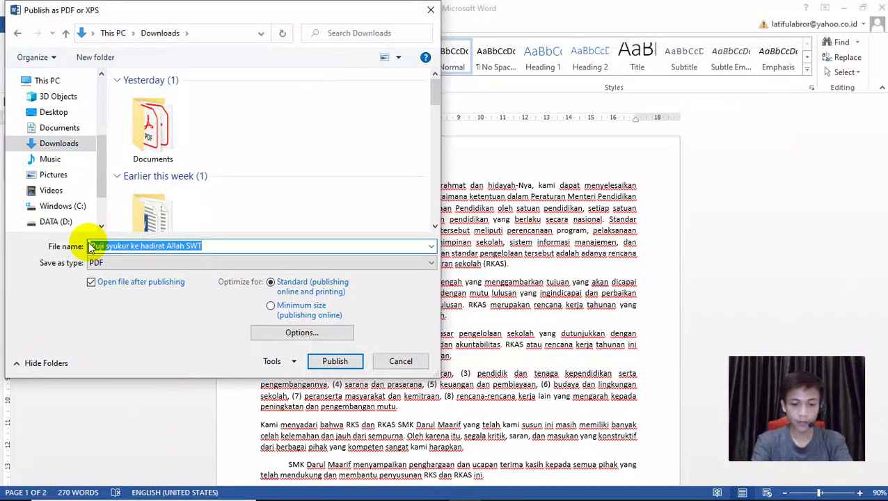
type("LATIHAN")
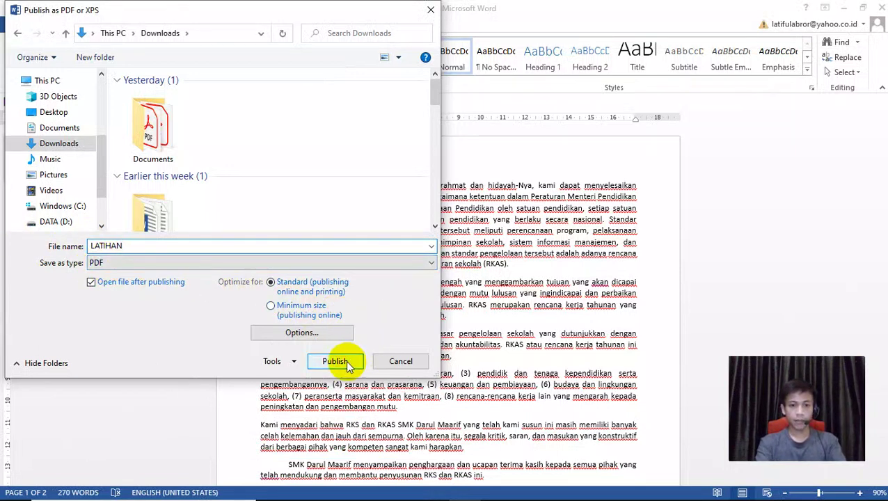
left_click(346, 364)
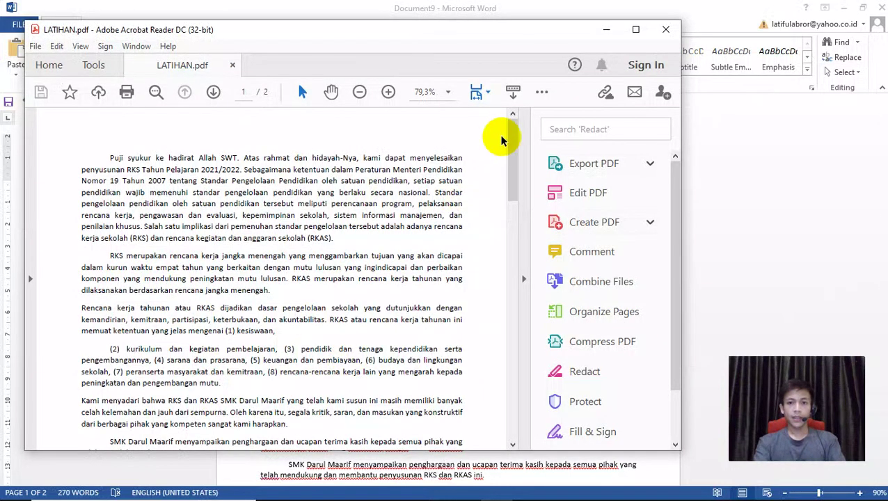
mouse_move(512, 131)
left_mouse_down()
mouse_move(514, 313)
mouse_move(522, 281)
mouse_move(516, 391)
mouse_move(521, 233)
mouse_move(512, 117)
left_mouse_up()
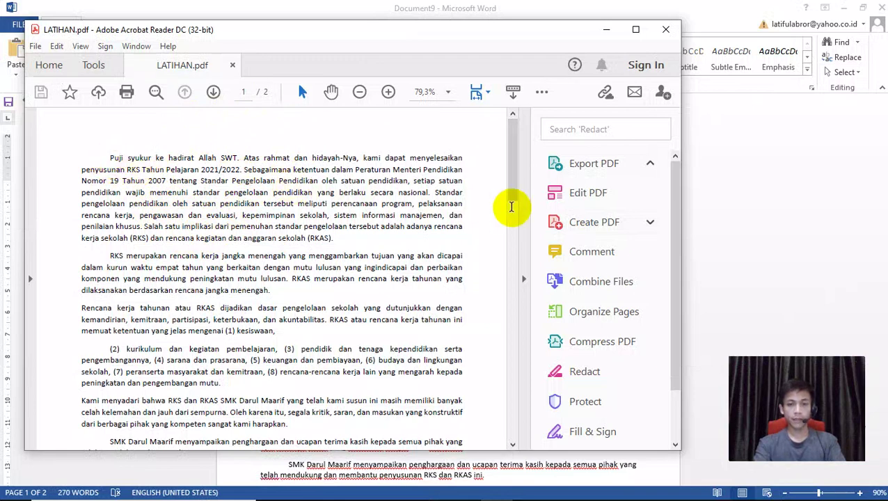
Switch to Document2 in Word and highlight item 10, "MEMBUAT FILE PDF", in red
mouse_move(494, 491)
mouse_move(464, 488)
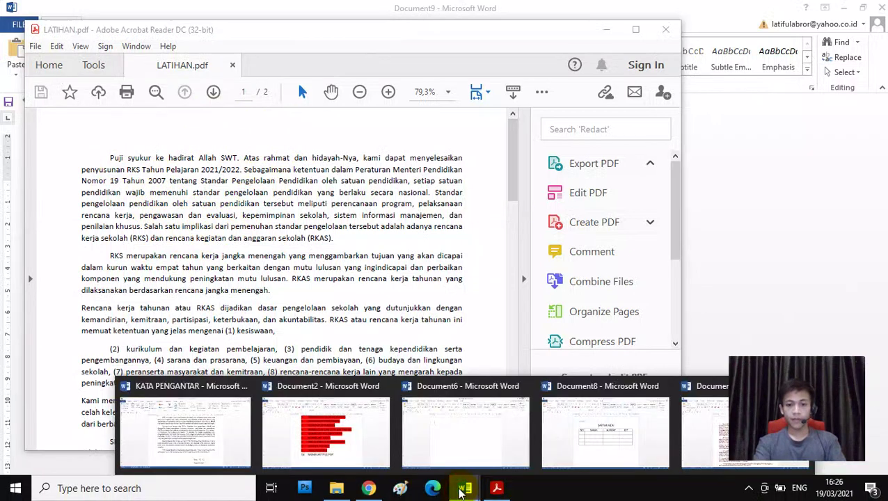
left_click(347, 432)
left_click_drag(506, 405, 285, 407)
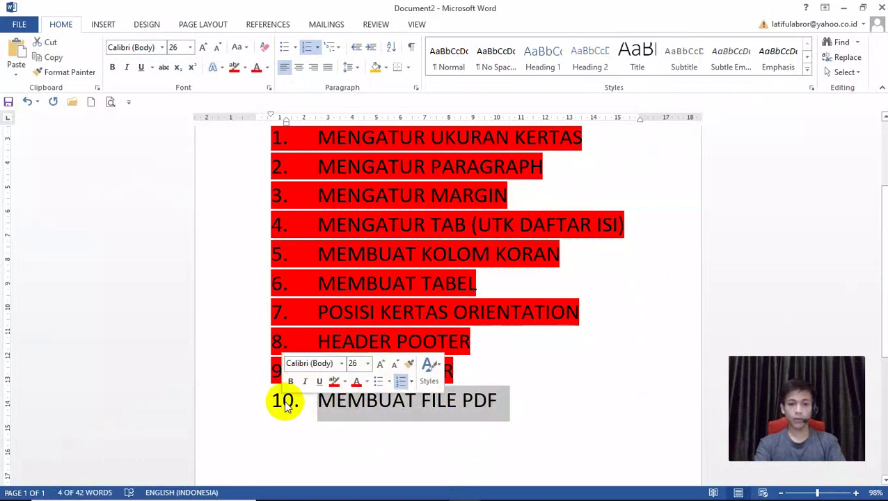
left_click(334, 381)
left_click(516, 399)
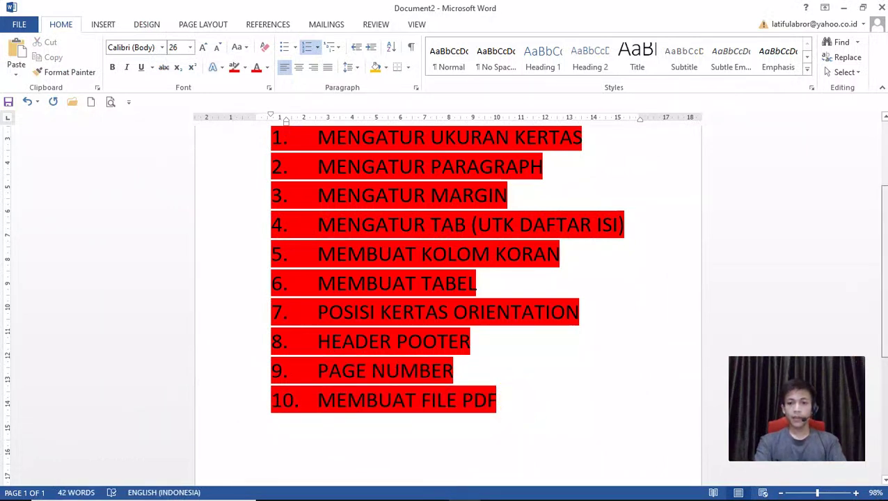
Review the complete list of highlighted Word topics, from the title through item 10
scroll(516, 399, "up", 3)
scroll(445, 302, "down", 2)
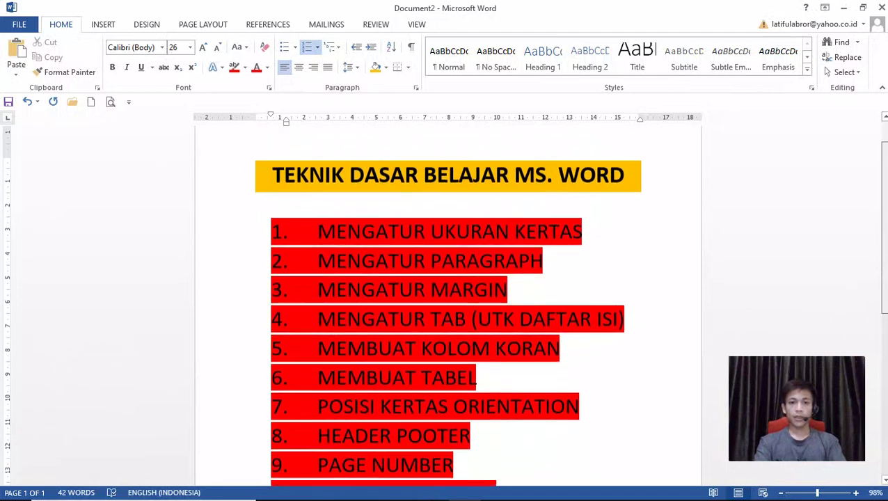
scroll(445, 303, "down", 1)
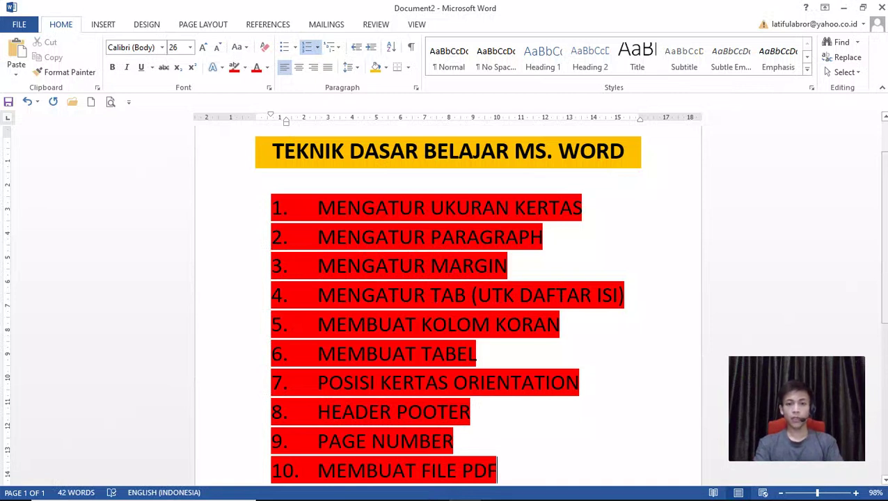
scroll(447, 299, "up", 1)
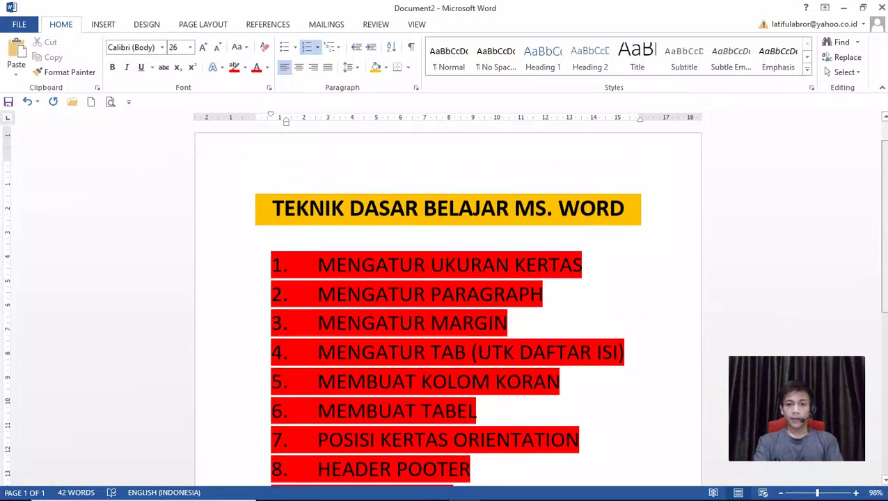
scroll(448, 300, "down", 4)
scroll(448, 299, "up", 3)
scroll(447, 299, "up", 3)
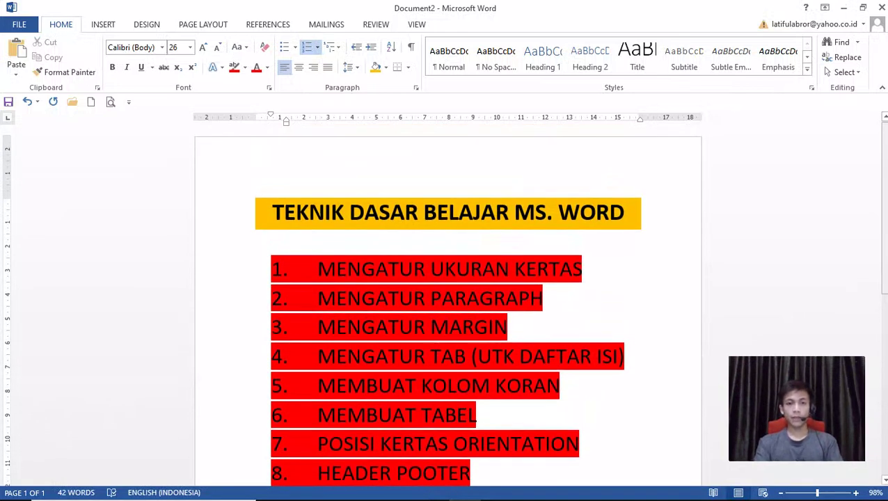
left_click(659, 212)
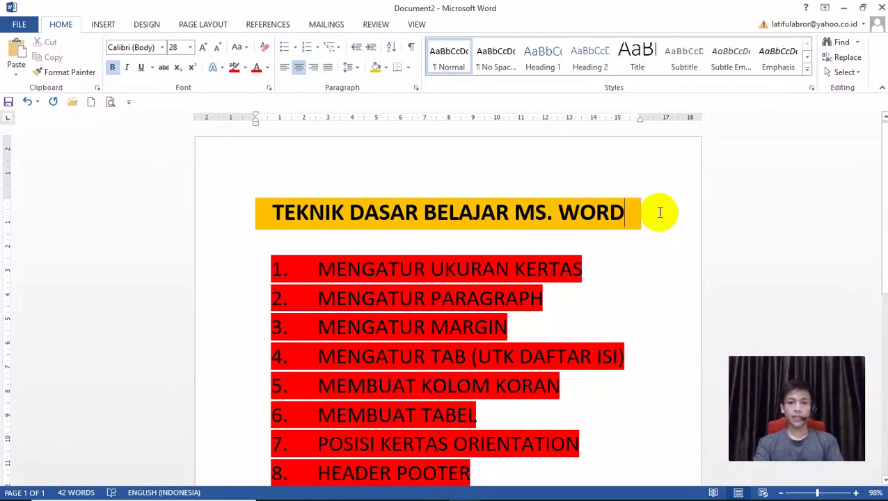